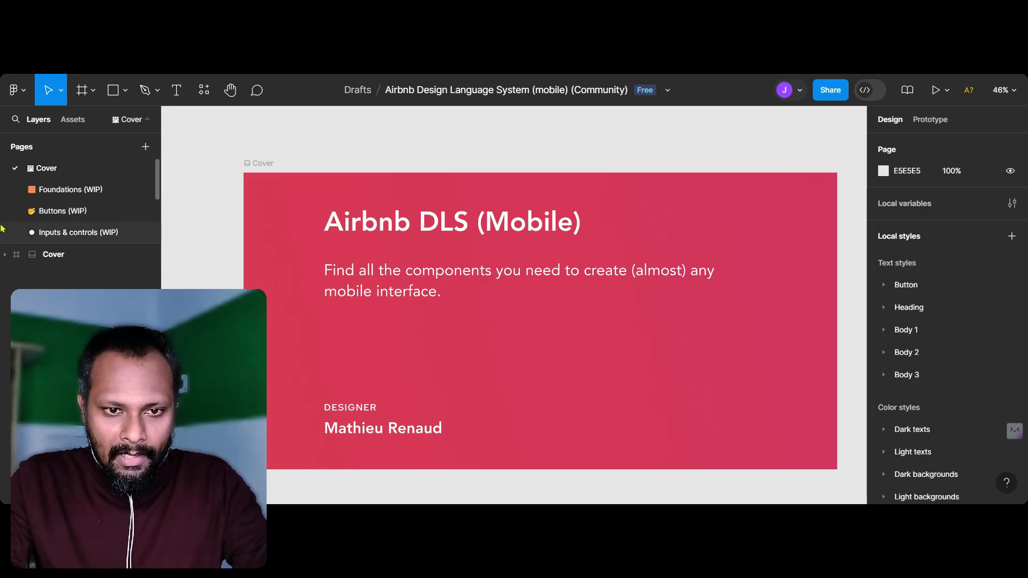
Step: Open the Foundations (WIP) page and examine the text styles and sizes on the Typography sheet
{"action": "left_click", "coordinate": [72, 193]}
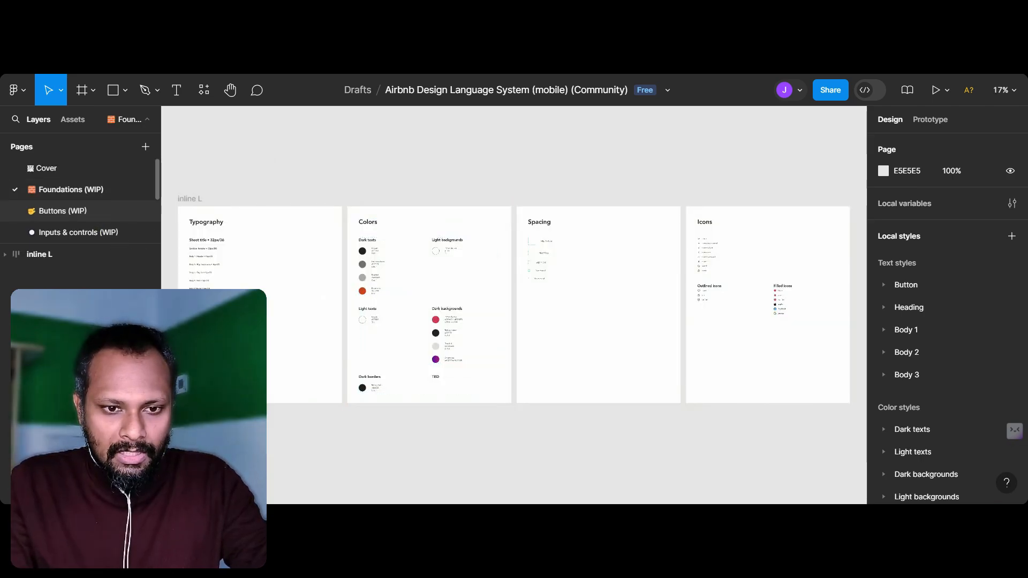
{"action": "scroll", "coordinate": [221, 298], "scroll_direction": "up", "scroll_amount": 4}
{"action": "scroll", "coordinate": [221, 298], "scroll_direction": "left", "scroll_amount": 1}
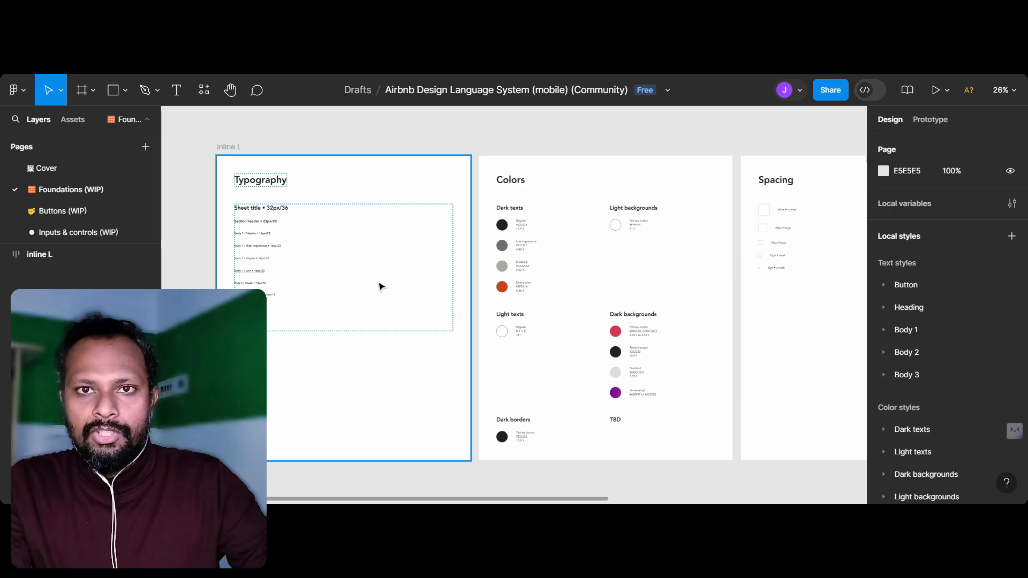
{"action": "scroll", "coordinate": [313, 274], "scroll_direction": "up", "scroll_amount": 5}
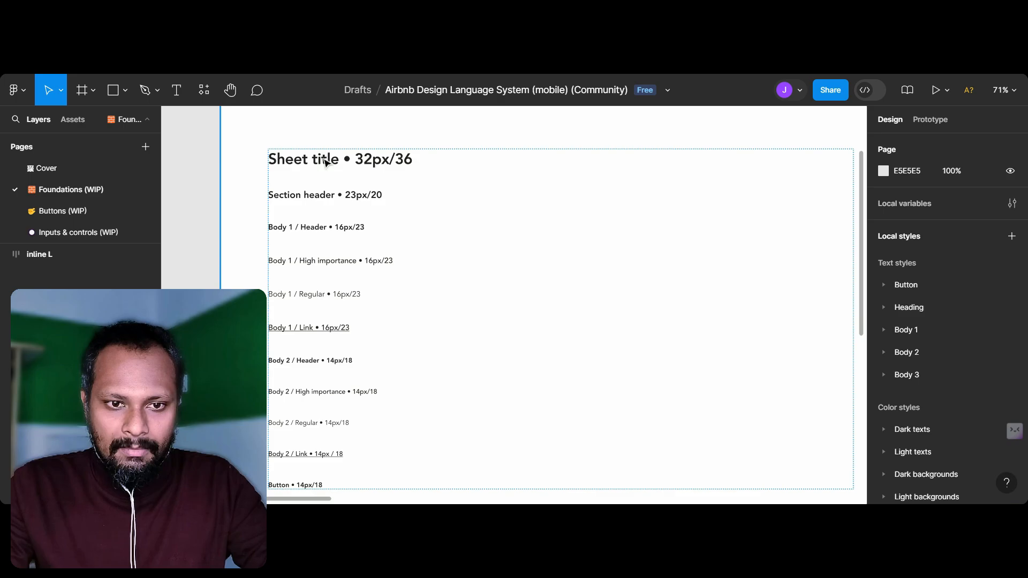
{"action": "left_click", "coordinate": [325, 161]}
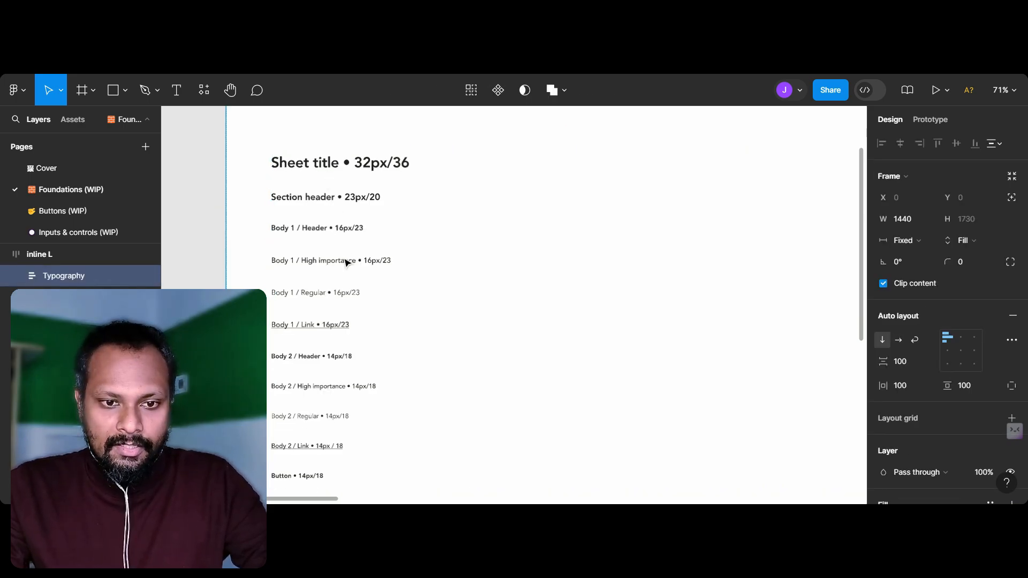
Step: Examine the text and background swatches on the Colors sheet, including their hex codes and contrast ratios
{"action": "scroll", "coordinate": [346, 262], "scroll_direction": "down", "scroll_amount": 5}
{"action": "scroll", "coordinate": [750, 227], "scroll_direction": "right", "scroll_amount": 3}
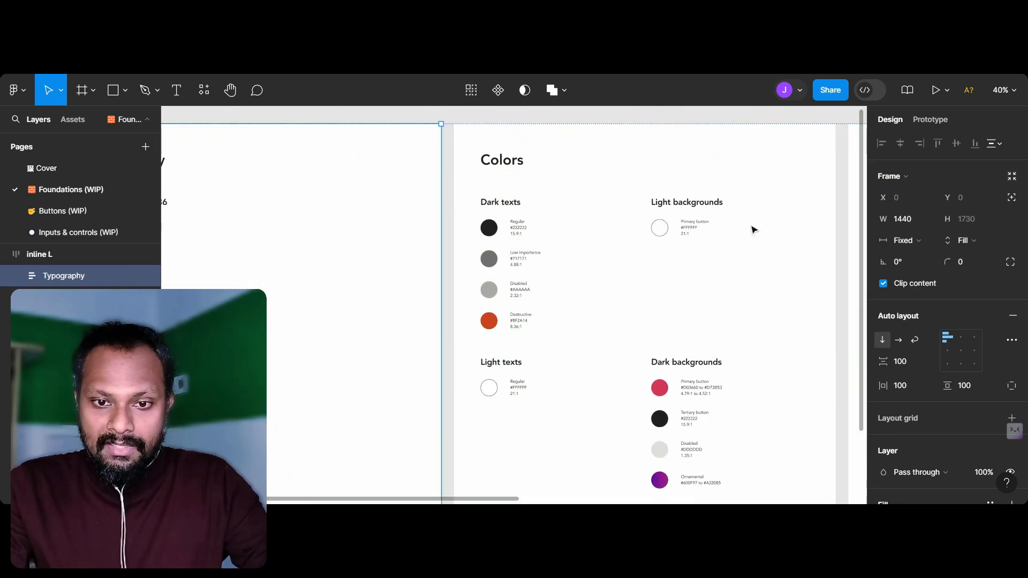
{"action": "scroll", "coordinate": [750, 227], "scroll_direction": "up", "scroll_amount": 3}
{"action": "scroll", "coordinate": [750, 227], "scroll_direction": "down", "scroll_amount": 3}
{"action": "scroll", "coordinate": [700, 223], "scroll_direction": "down", "scroll_amount": 1}
{"action": "scroll", "coordinate": [700, 223], "scroll_direction": "up", "scroll_amount": 3}
{"action": "scroll", "coordinate": [701, 220], "scroll_direction": "up", "scroll_amount": 5}
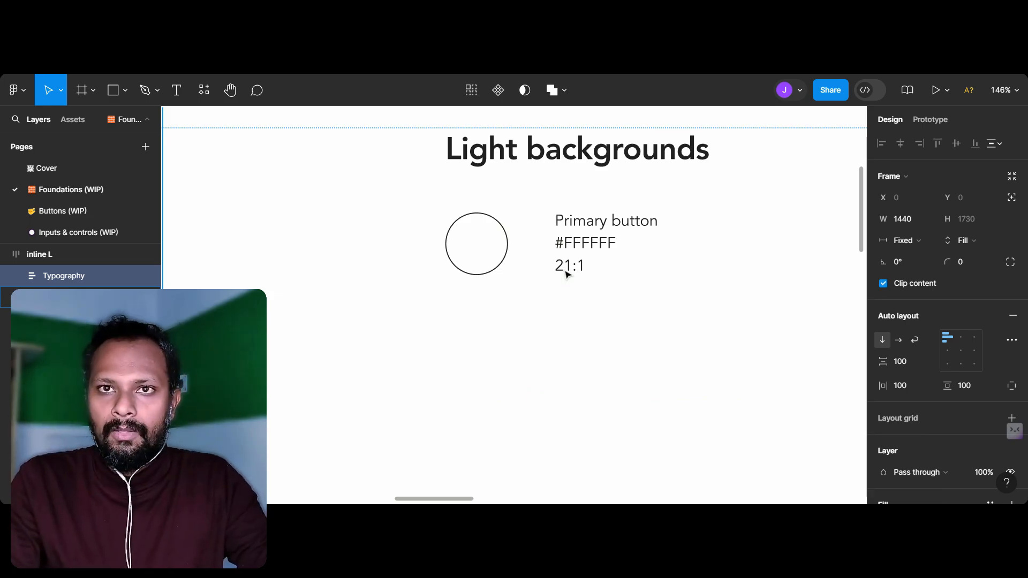
{"action": "scroll", "coordinate": [514, 305], "scroll_direction": "down", "scroll_amount": 6}
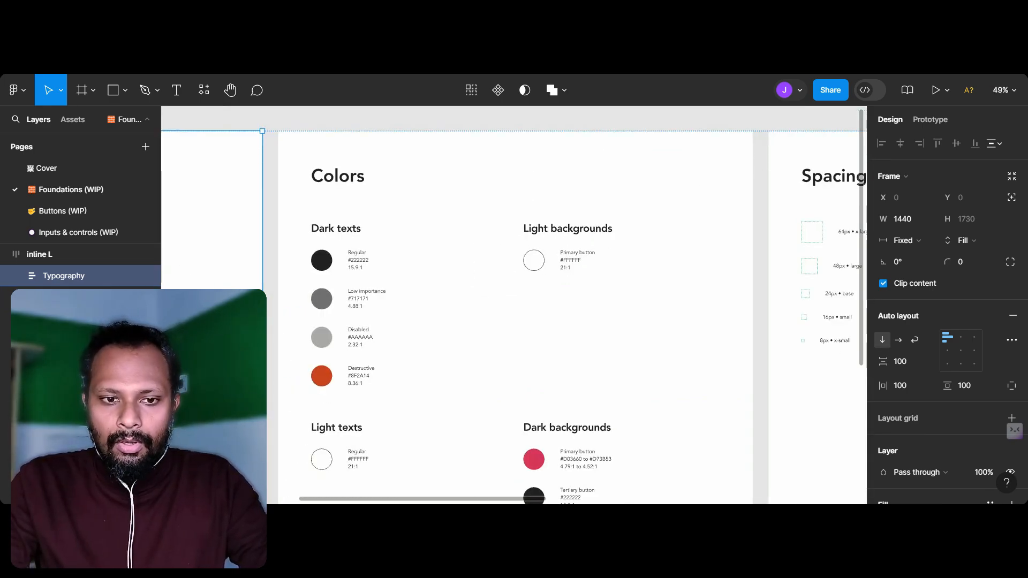
{"action": "scroll", "coordinate": [514, 305], "scroll_direction": "down", "scroll_amount": 2}
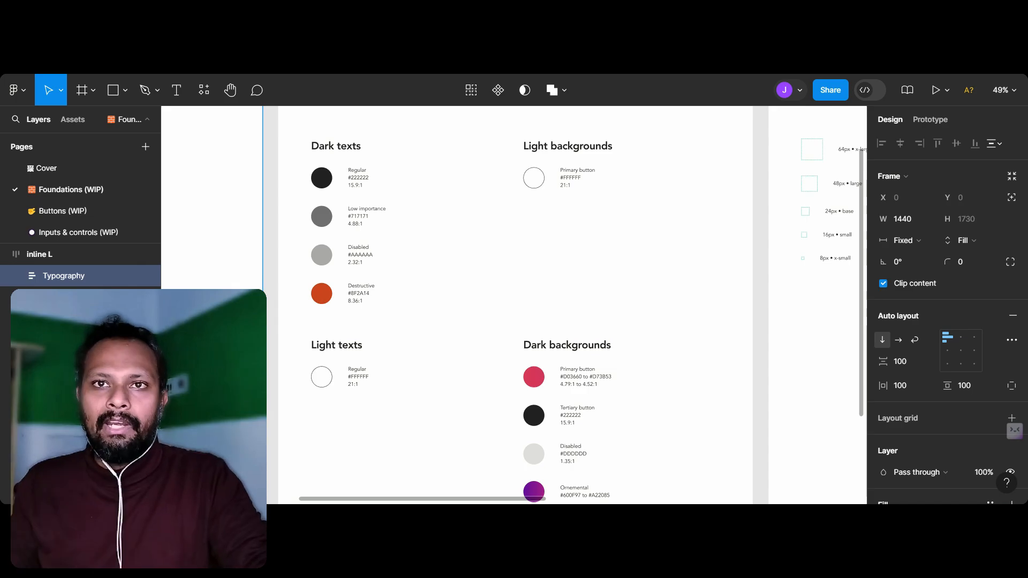
{"action": "scroll", "coordinate": [569, 356], "scroll_direction": "down", "scroll_amount": 5}
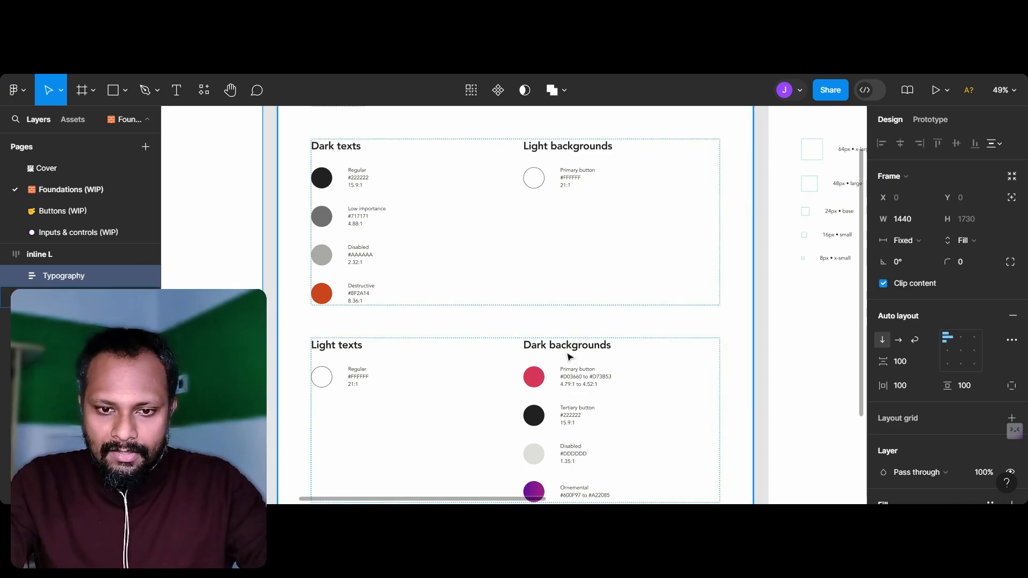
{"action": "scroll", "coordinate": [569, 356], "scroll_direction": "up", "scroll_amount": 5}
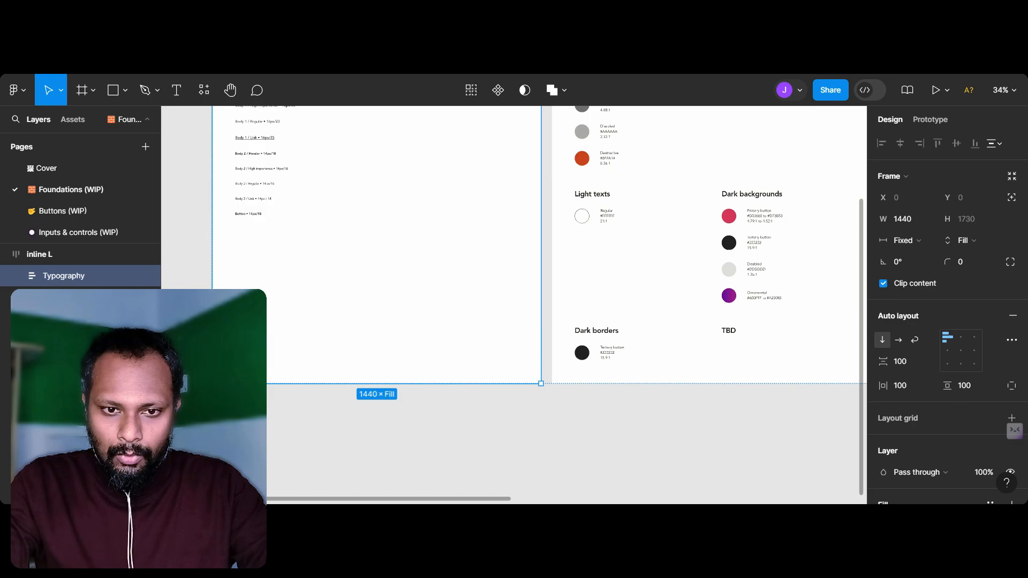
Step: Examine the size scale on the Spacing sheet and the general, outlined and filled icons on the Icons sheet
{"action": "scroll", "coordinate": [629, 347], "scroll_direction": "down", "scroll_amount": 3}
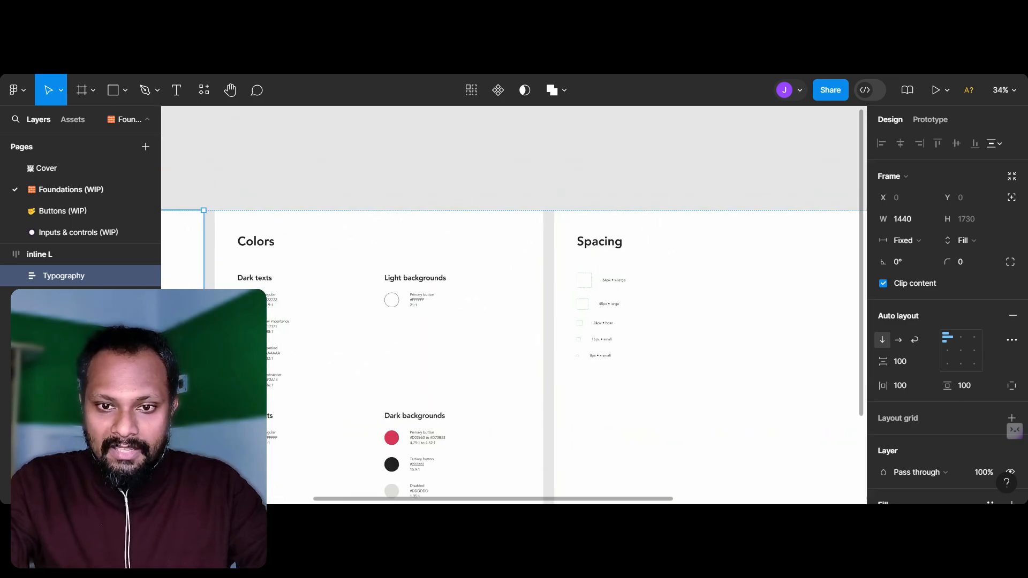
{"action": "scroll", "coordinate": [629, 347], "scroll_direction": "up", "scroll_amount": 6}
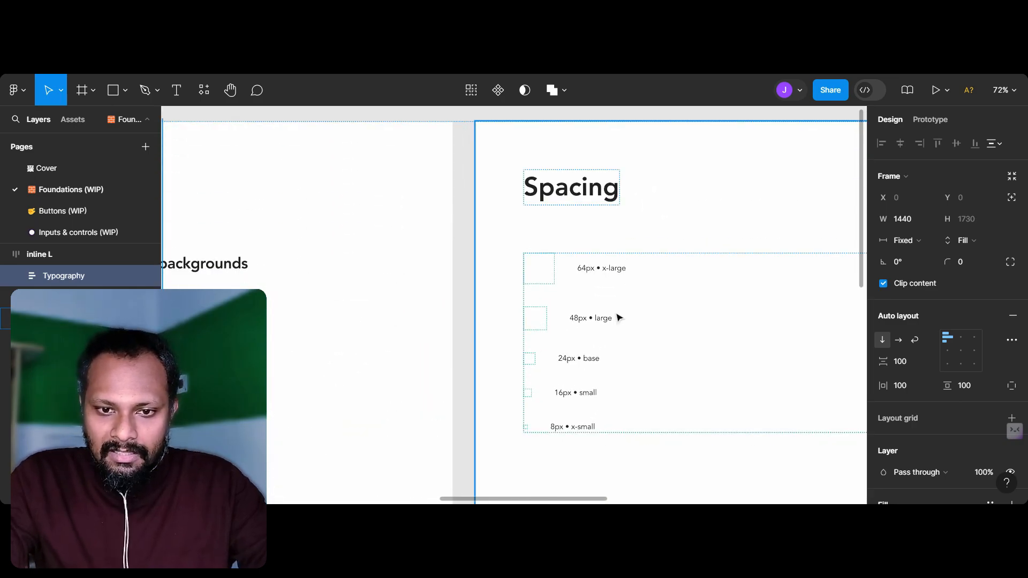
{"action": "scroll", "coordinate": [616, 308], "scroll_direction": "up", "scroll_amount": 5}
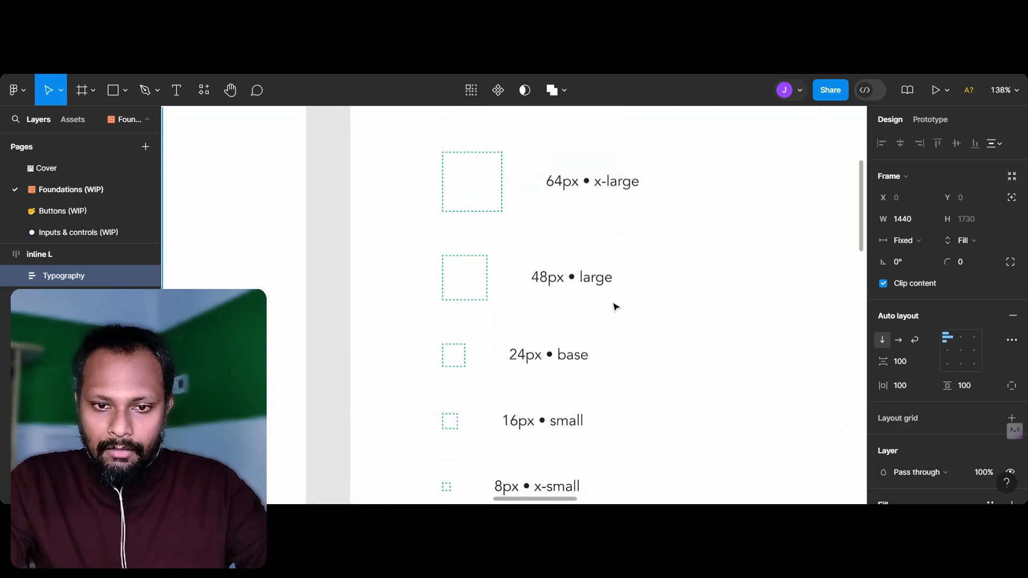
{"action": "scroll", "coordinate": [534, 387], "scroll_direction": "down", "scroll_amount": 2}
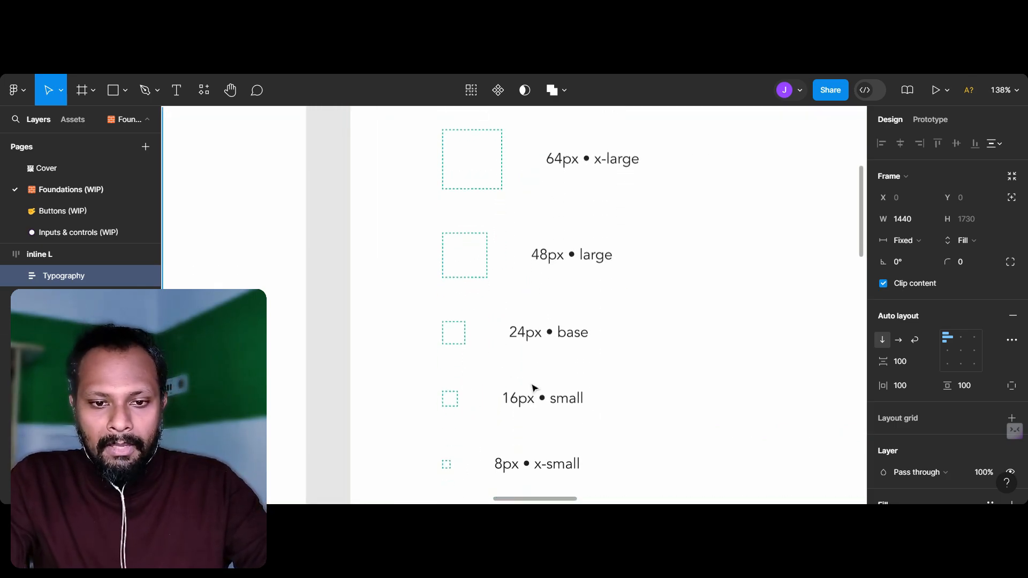
{"action": "scroll", "coordinate": [533, 387], "scroll_direction": "down", "scroll_amount": 5}
{"action": "scroll", "coordinate": [533, 387], "scroll_direction": "right", "scroll_amount": 10}
{"action": "scroll", "coordinate": [448, 314], "scroll_direction": "right", "scroll_amount": 3}
{"action": "scroll", "coordinate": [448, 314], "scroll_direction": "up", "scroll_amount": 5}
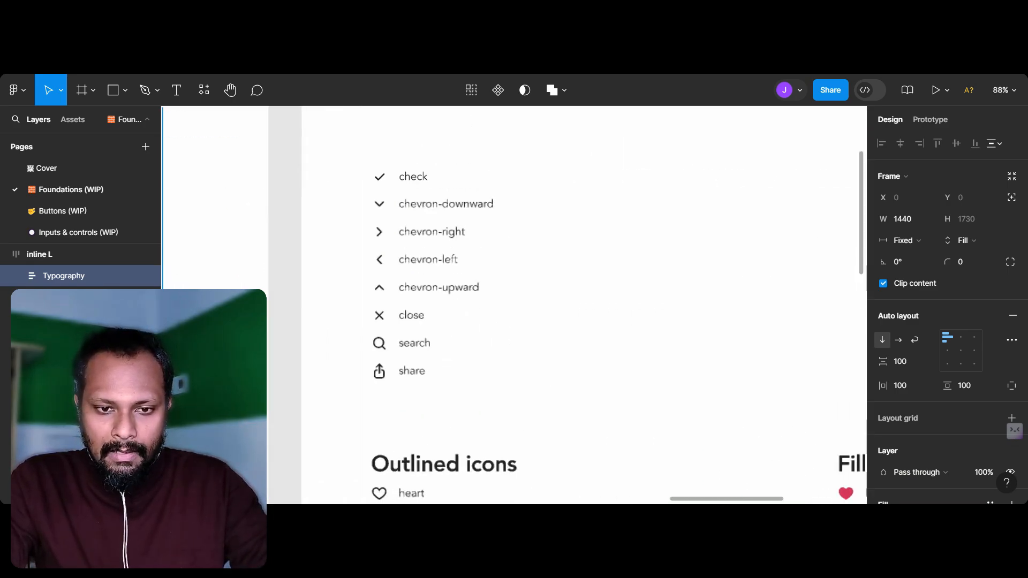
{"action": "scroll", "coordinate": [514, 305], "scroll_direction": "left", "scroll_amount": 2}
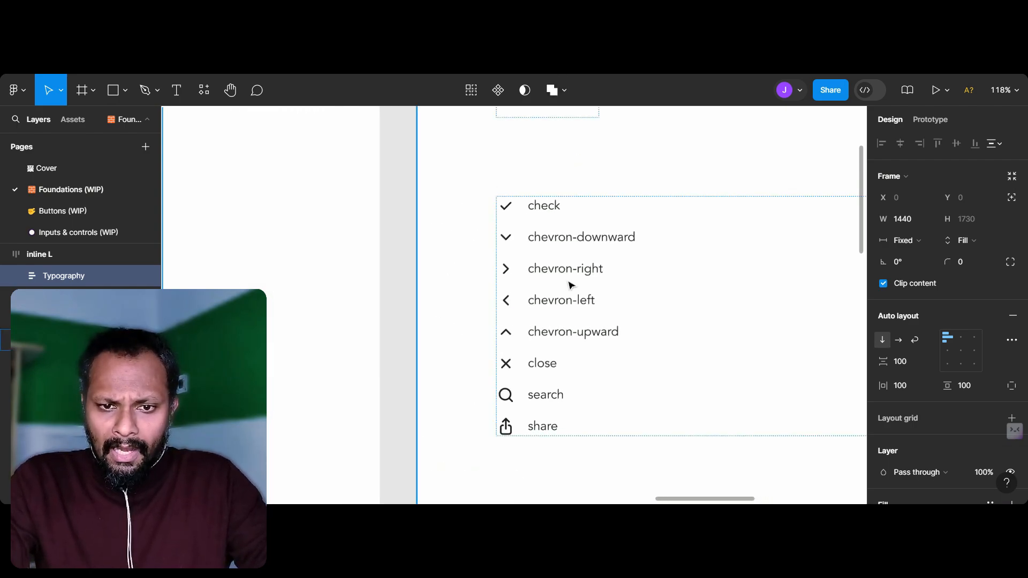
{"action": "scroll", "coordinate": [570, 284], "scroll_direction": "down", "scroll_amount": 5}
{"action": "scroll", "coordinate": [570, 285], "scroll_direction": "right", "scroll_amount": 2}
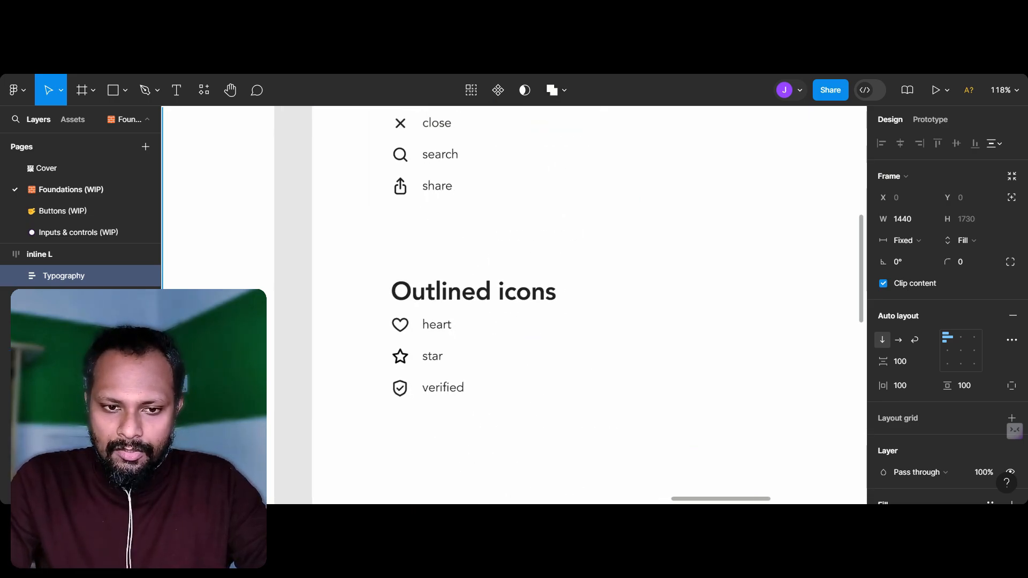
{"action": "scroll", "coordinate": [566, 282], "scroll_direction": "down", "scroll_amount": 5}
{"action": "scroll", "coordinate": [566, 282], "scroll_direction": "right", "scroll_amount": 3}
{"action": "scroll", "coordinate": [566, 282], "scroll_direction": "up", "scroll_amount": 6}
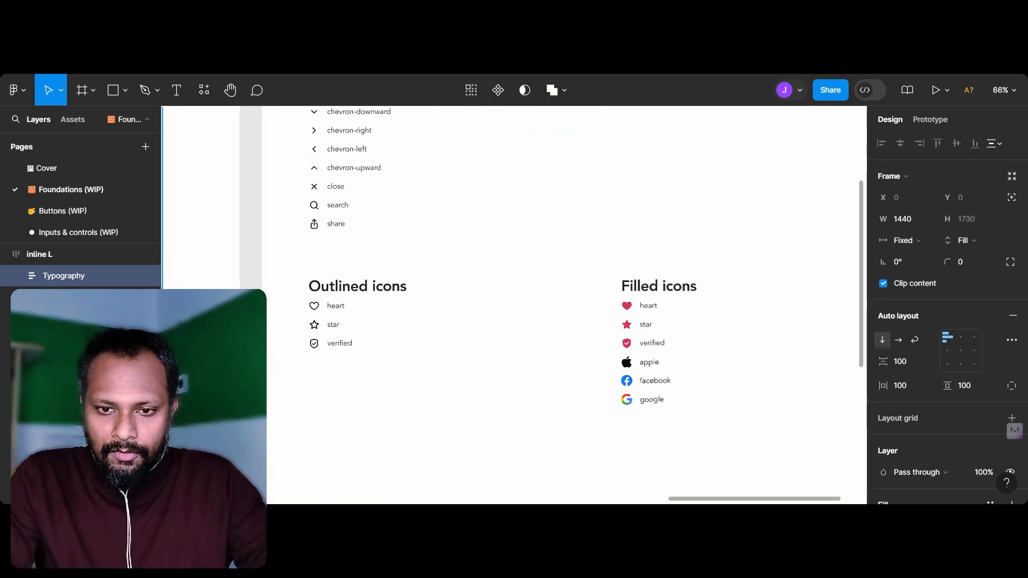
{"action": "scroll", "coordinate": [567, 281], "scroll_direction": "down", "scroll_amount": 8}
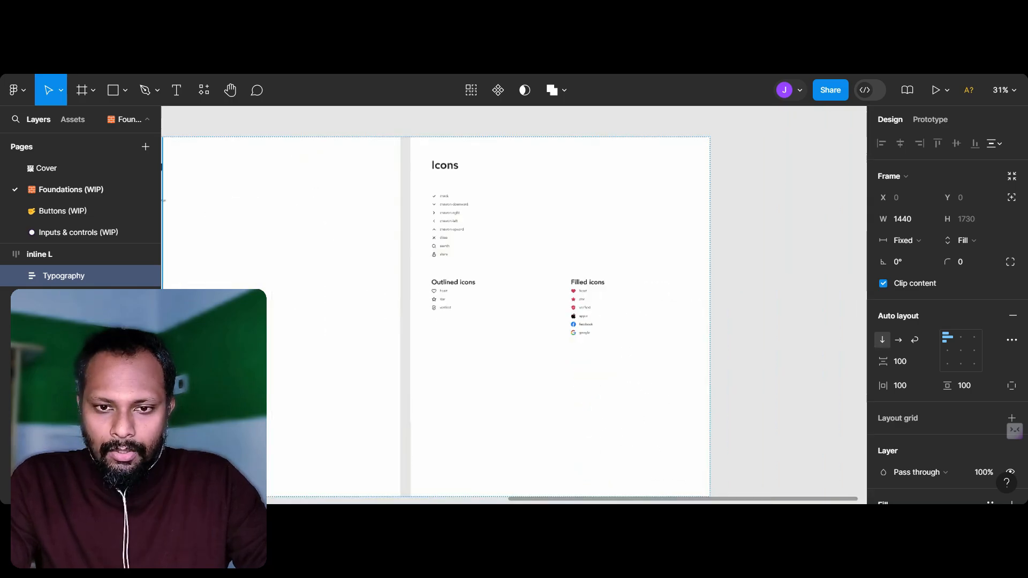
Step: Draw a new frame about 1421 × 1156 directly below the Typography sheet
{"action": "scroll", "coordinate": [513, 317], "scroll_direction": "left", "scroll_amount": 15}
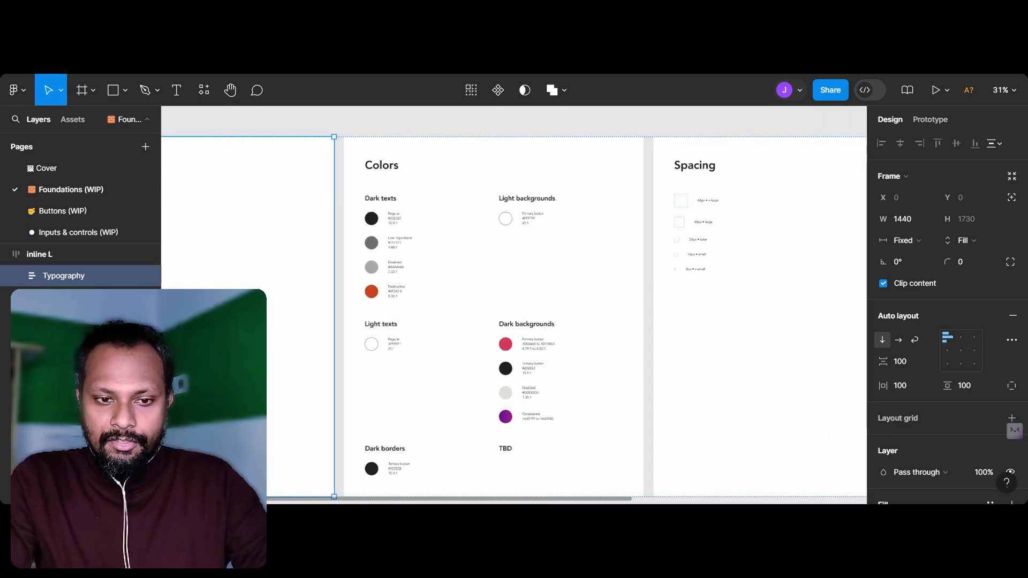
{"action": "scroll", "coordinate": [474, 269], "scroll_direction": "left", "scroll_amount": 3}
{"action": "scroll", "coordinate": [474, 268], "scroll_direction": "down", "scroll_amount": 3}
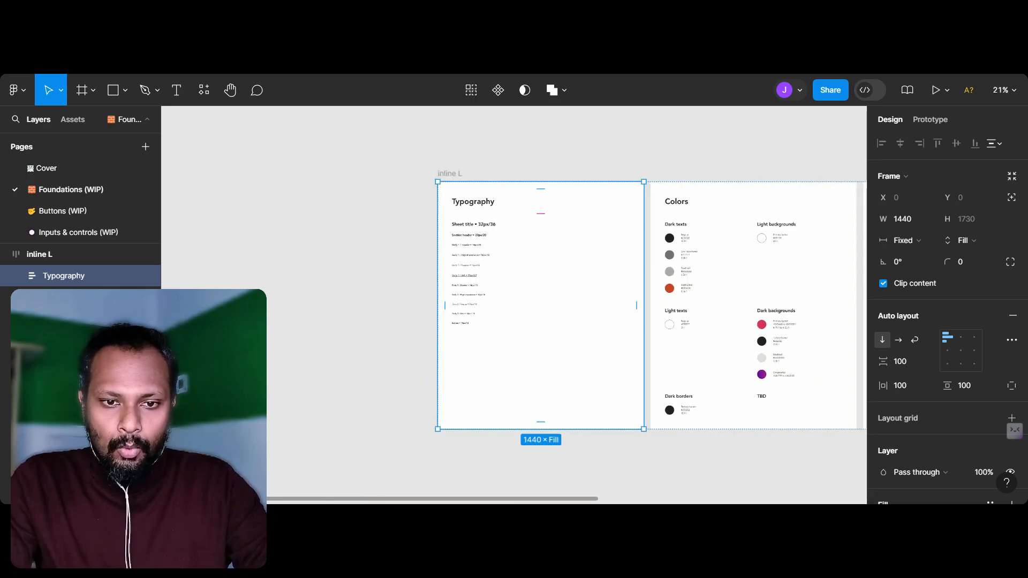
{"action": "left_click", "coordinate": [92, 90]}
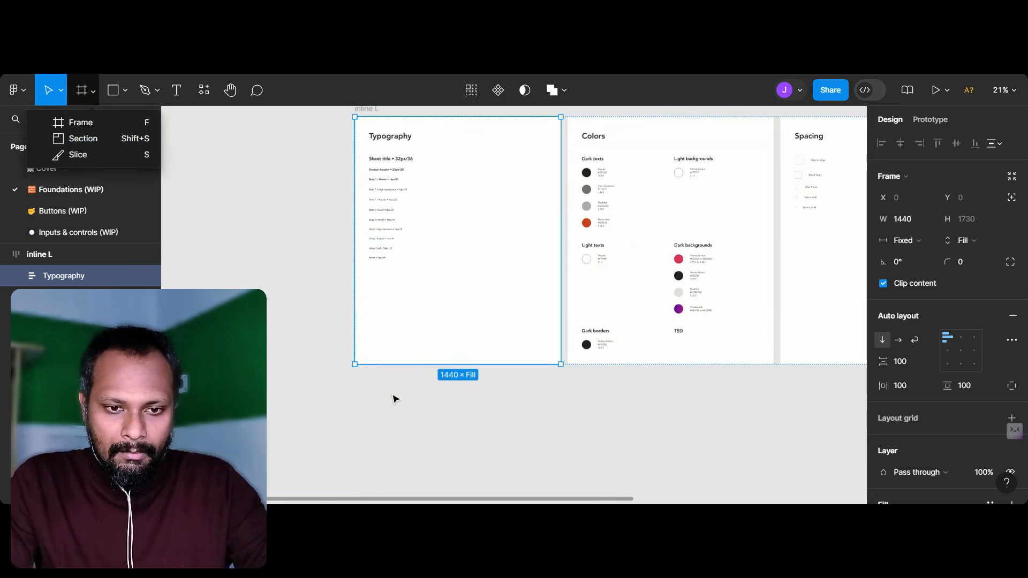
{"action": "scroll", "coordinate": [365, 366], "scroll_direction": "down", "scroll_amount": 1}
{"action": "scroll", "coordinate": [365, 366], "scroll_direction": "right", "scroll_amount": 1}
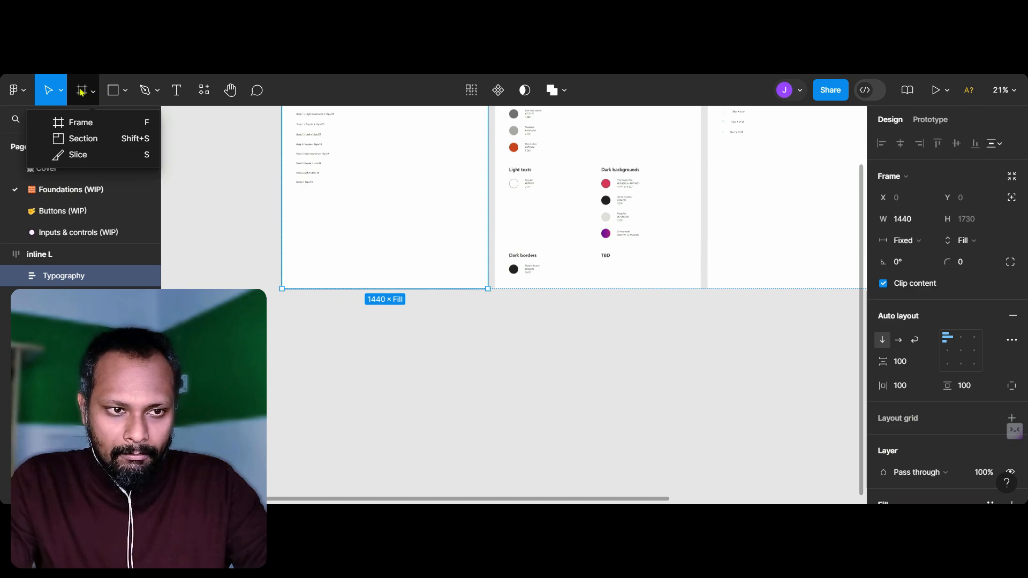
{"action": "left_click", "coordinate": [87, 125]}
{"action": "left_click_drag", "start_coordinate": [281, 309], "coordinate": [485, 475]}
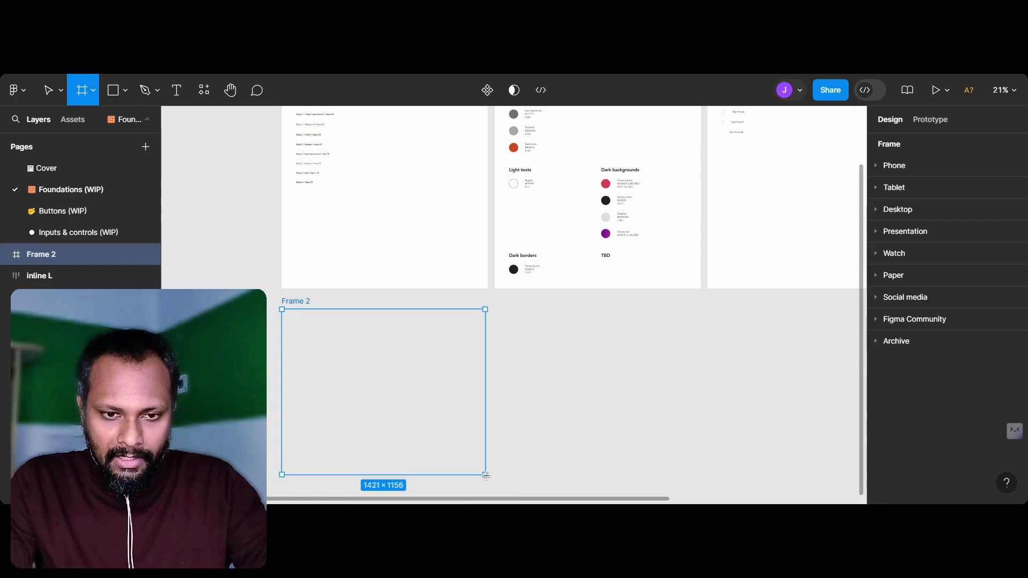
Step: Review the Light backgrounds and Dark backgrounds swatches on the Colors sheet for a suitable frame fill
{"action": "scroll", "coordinate": [632, 188], "scroll_direction": "up", "scroll_amount": 5}
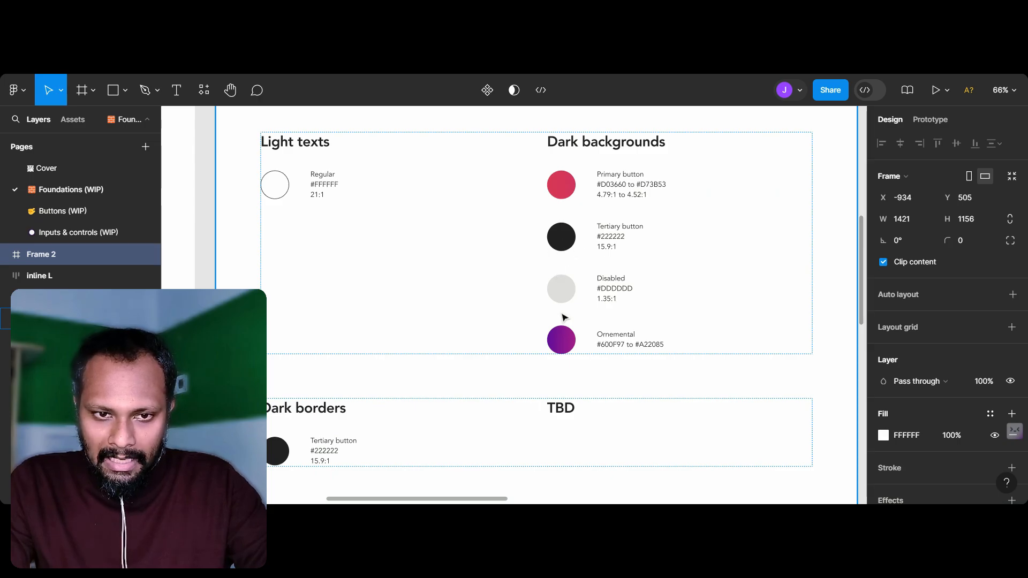
{"action": "scroll", "coordinate": [563, 317], "scroll_direction": "down", "scroll_amount": 3}
{"action": "scroll", "coordinate": [575, 259], "scroll_direction": "up", "scroll_amount": 5}
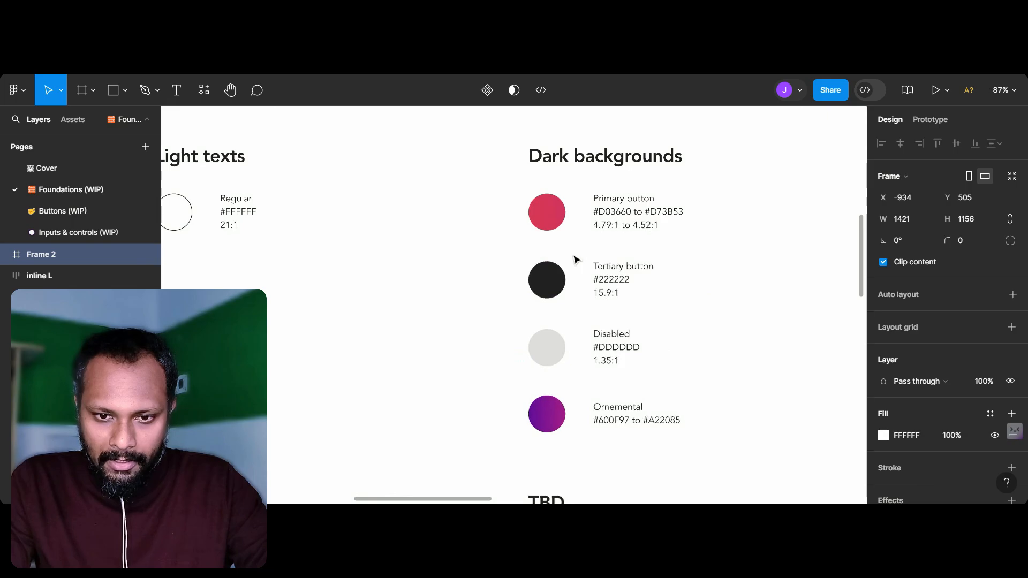
{"action": "scroll", "coordinate": [574, 259], "scroll_direction": "down", "scroll_amount": 5}
{"action": "scroll", "coordinate": [632, 159], "scroll_direction": "up", "scroll_amount": 2}
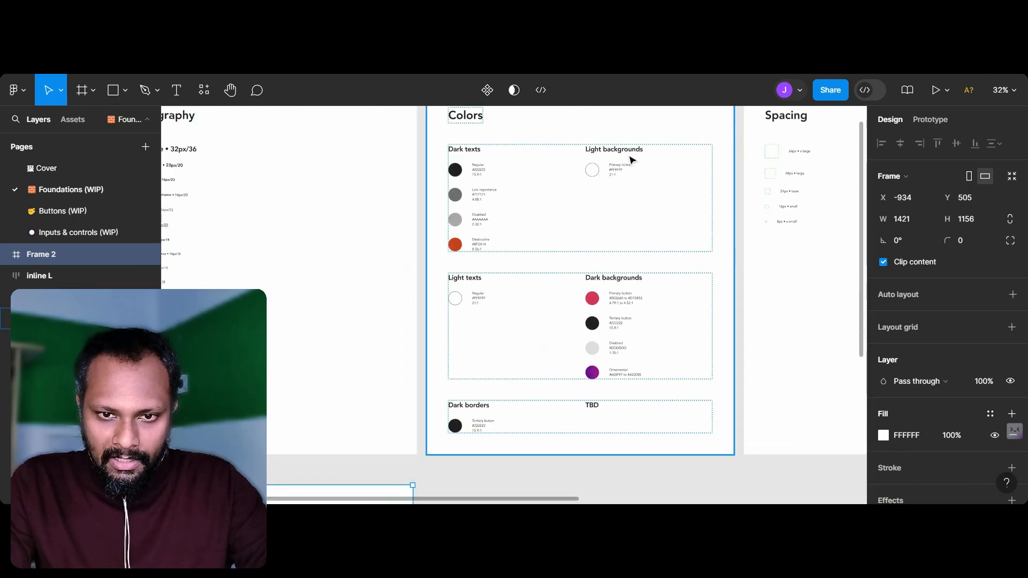
{"action": "scroll", "coordinate": [631, 159], "scroll_direction": "up", "scroll_amount": 5}
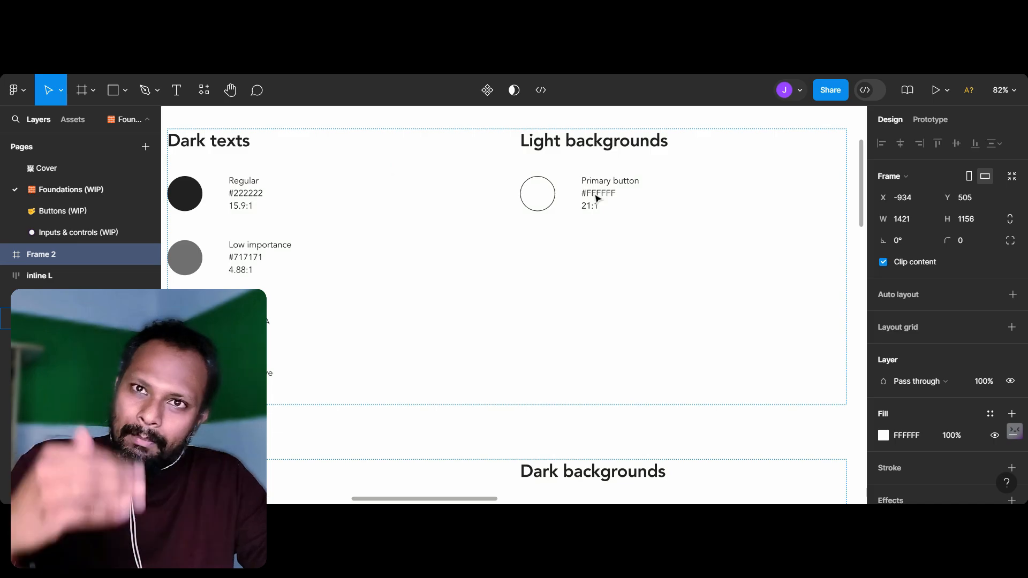
{"action": "scroll", "coordinate": [574, 228], "scroll_direction": "down", "scroll_amount": 3}
{"action": "scroll", "coordinate": [574, 228], "scroll_direction": "down", "scroll_amount": 2}
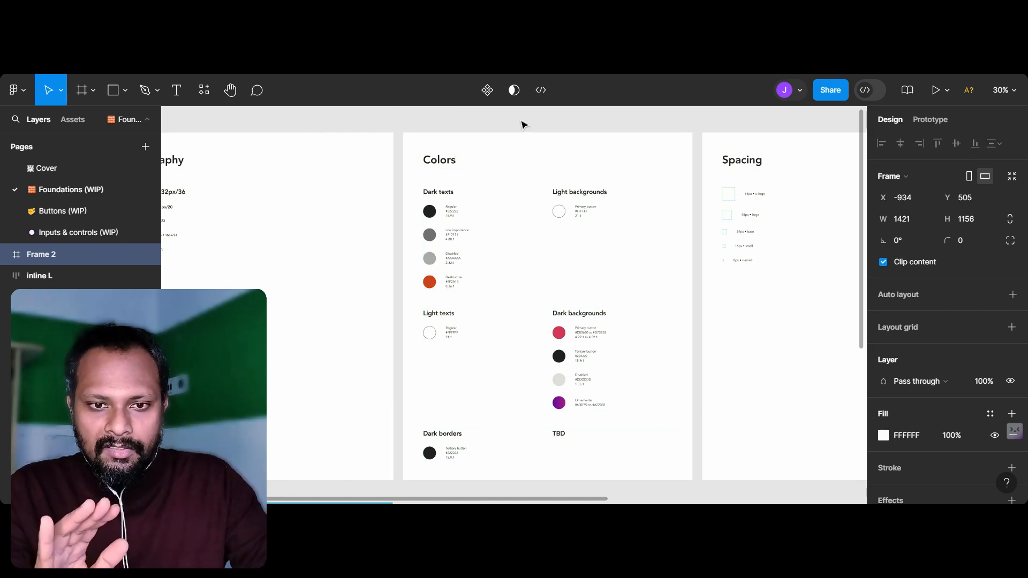
{"action": "scroll", "coordinate": [535, 289], "scroll_direction": "down", "scroll_amount": 3}
{"action": "scroll", "coordinate": [535, 290], "scroll_direction": "left", "scroll_amount": 3}
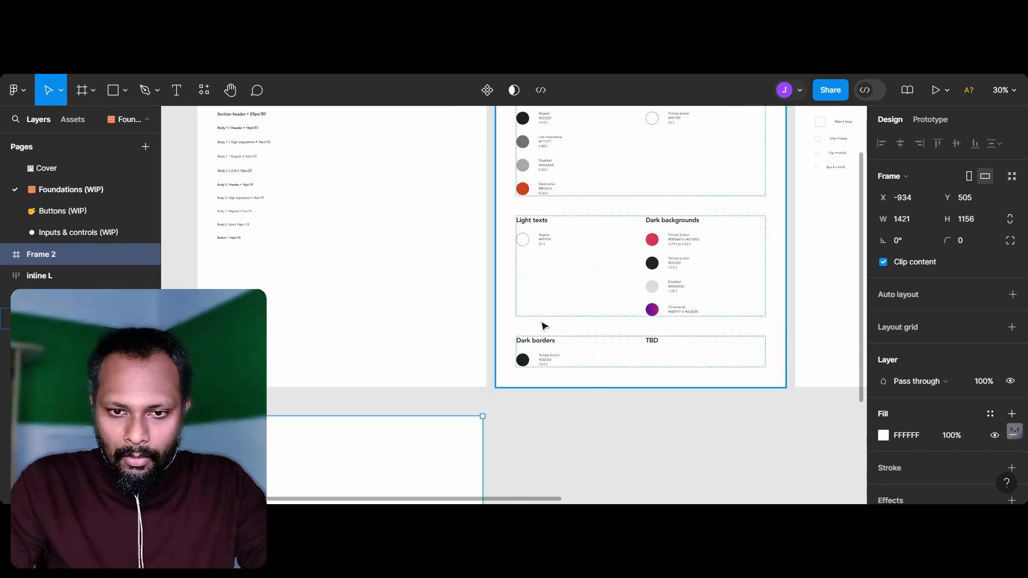
{"action": "scroll", "coordinate": [541, 324], "scroll_direction": "down", "scroll_amount": 3}
{"action": "scroll", "coordinate": [514, 326], "scroll_direction": "left", "scroll_amount": 1}
{"action": "scroll", "coordinate": [593, 307], "scroll_direction": "up", "scroll_amount": 1}
{"action": "scroll", "coordinate": [593, 307], "scroll_direction": "up", "scroll_amount": 1}
{"action": "scroll", "coordinate": [679, 221], "scroll_direction": "up", "scroll_amount": 3}
{"action": "scroll", "coordinate": [679, 220], "scroll_direction": "right", "scroll_amount": 1}
{"action": "scroll", "coordinate": [679, 221], "scroll_direction": "up", "scroll_amount": 5}
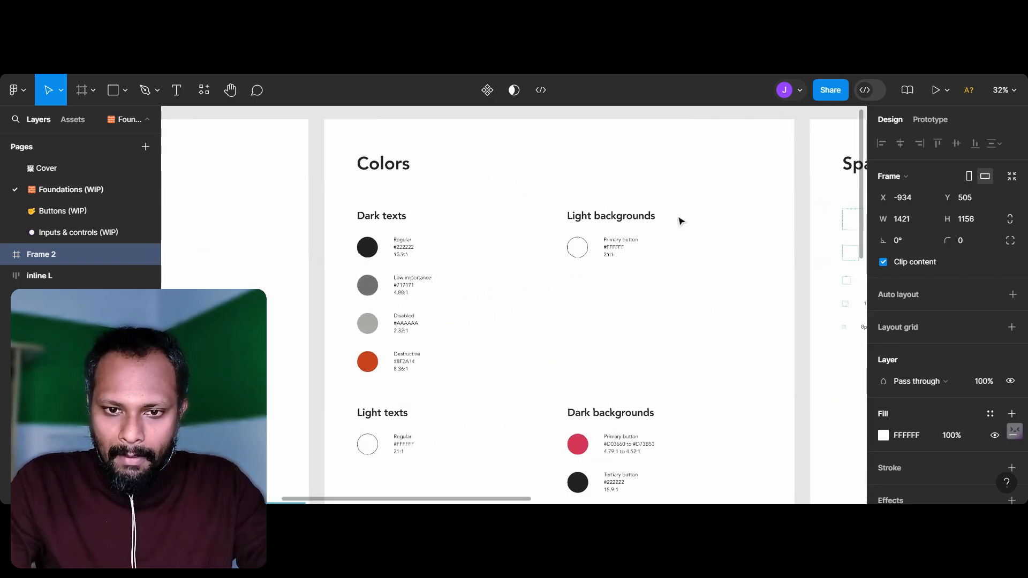
{"action": "scroll", "coordinate": [717, 205], "scroll_direction": "up", "scroll_amount": 2}
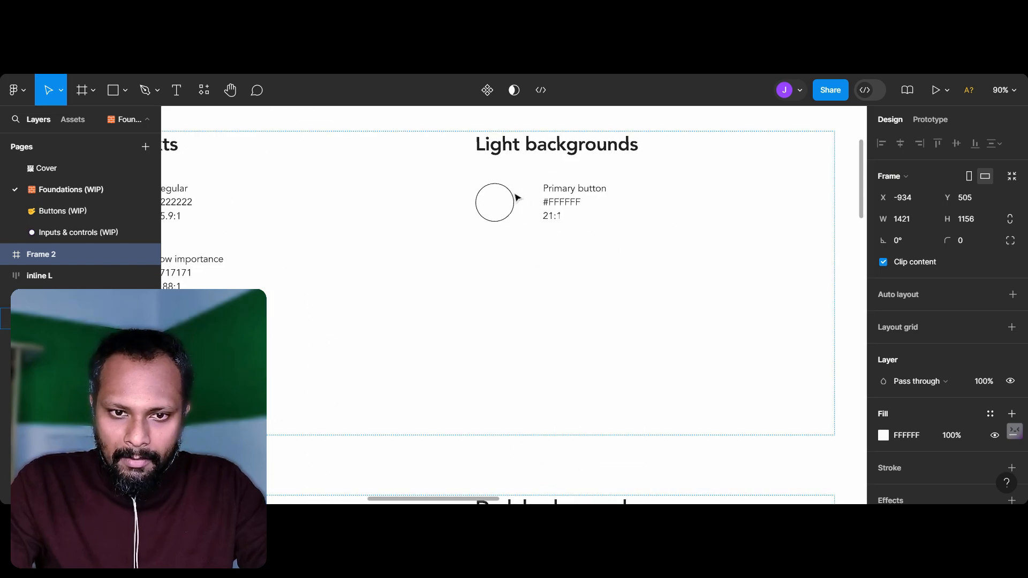
{"action": "scroll", "coordinate": [558, 252], "scroll_direction": "down", "scroll_amount": 4}
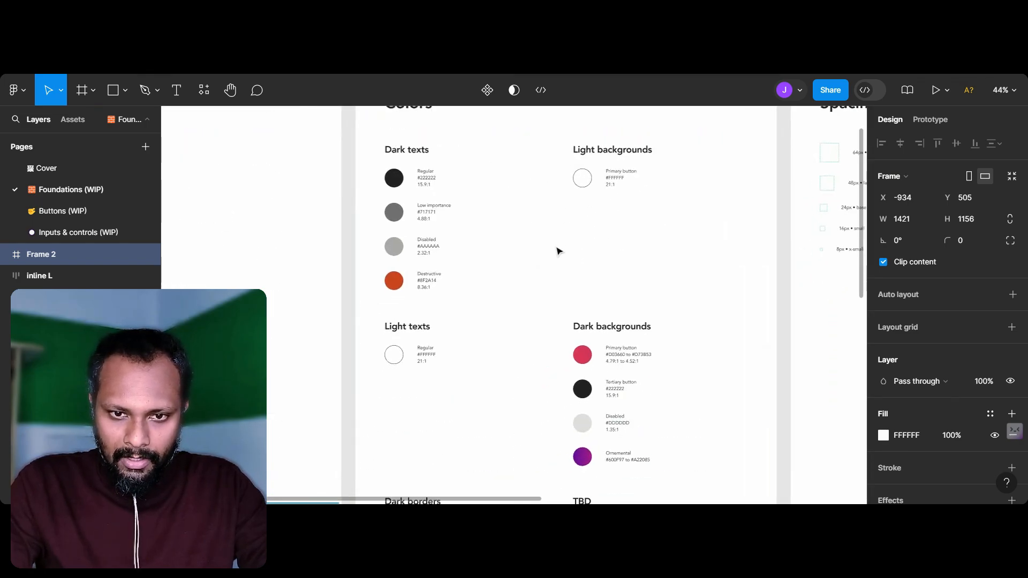
Step: Fill the new frame with #222222 by sampling the Dark borders swatch on the Colors sheet with the eyedropper
{"action": "scroll", "coordinate": [557, 252], "scroll_direction": "down", "scroll_amount": 5}
{"action": "scroll", "coordinate": [554, 251], "scroll_direction": "down", "scroll_amount": 3}
{"action": "scroll", "coordinate": [554, 252], "scroll_direction": "left", "scroll_amount": 4}
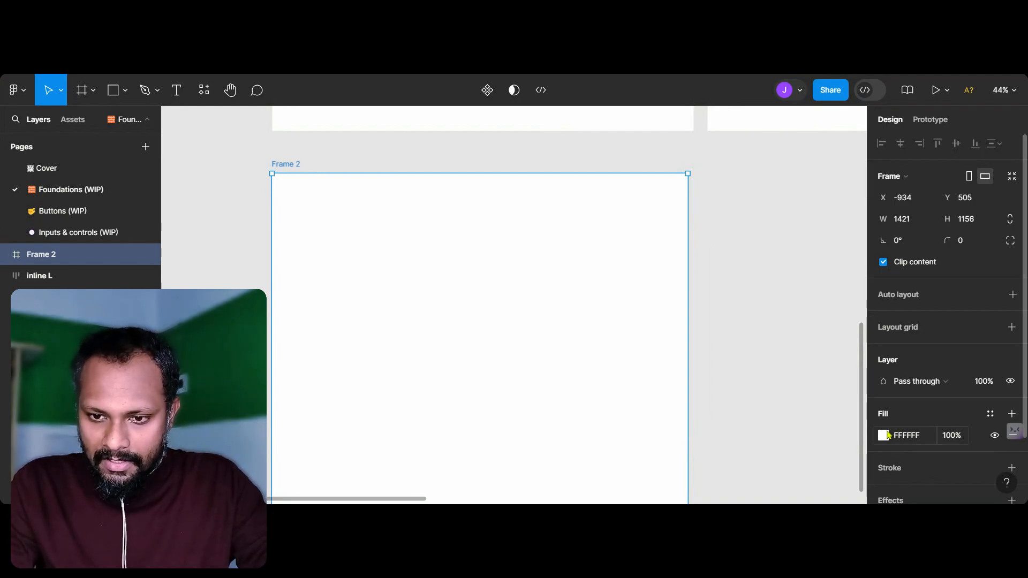
{"action": "left_click", "coordinate": [883, 435]}
{"action": "left_click", "coordinate": [726, 346]}
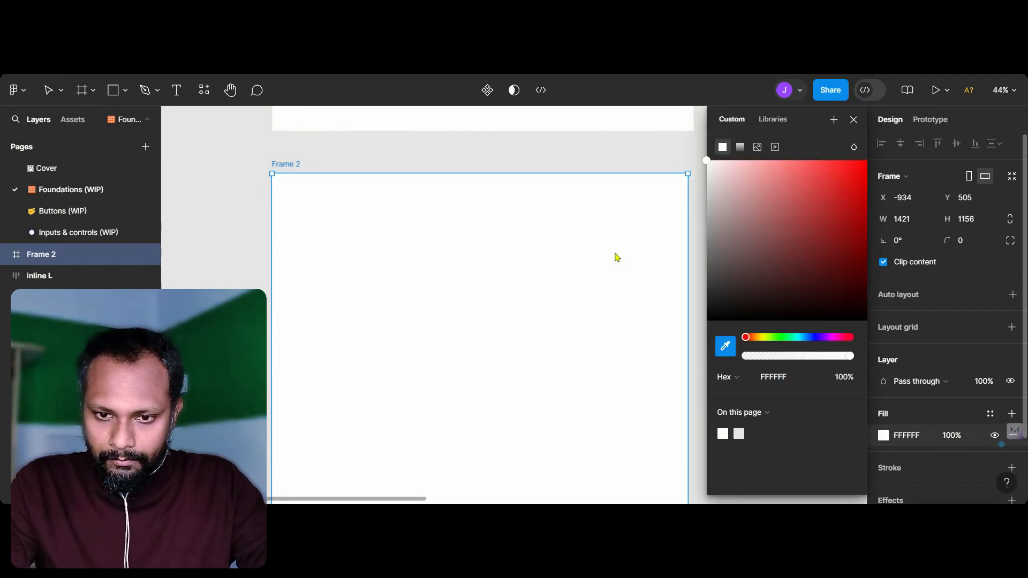
{"action": "scroll", "coordinate": [632, 253], "scroll_direction": "up", "scroll_amount": 3}
{"action": "scroll", "coordinate": [632, 253], "scroll_direction": "left", "scroll_amount": 3}
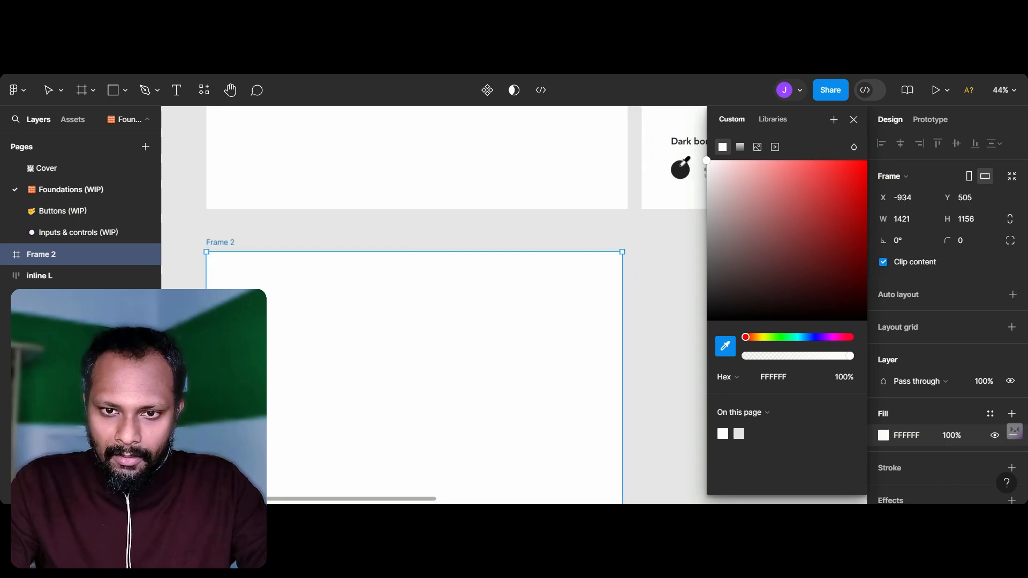
{"action": "left_click", "coordinate": [680, 170]}
{"action": "left_click", "coordinate": [663, 257]}
Step: Resample the frame's fill from the #222222 Tertiary button swatch under Dark backgrounds
{"action": "scroll", "coordinate": [662, 271], "scroll_direction": "up", "scroll_amount": 2}
{"action": "scroll", "coordinate": [663, 271], "scroll_direction": "right", "scroll_amount": 2}
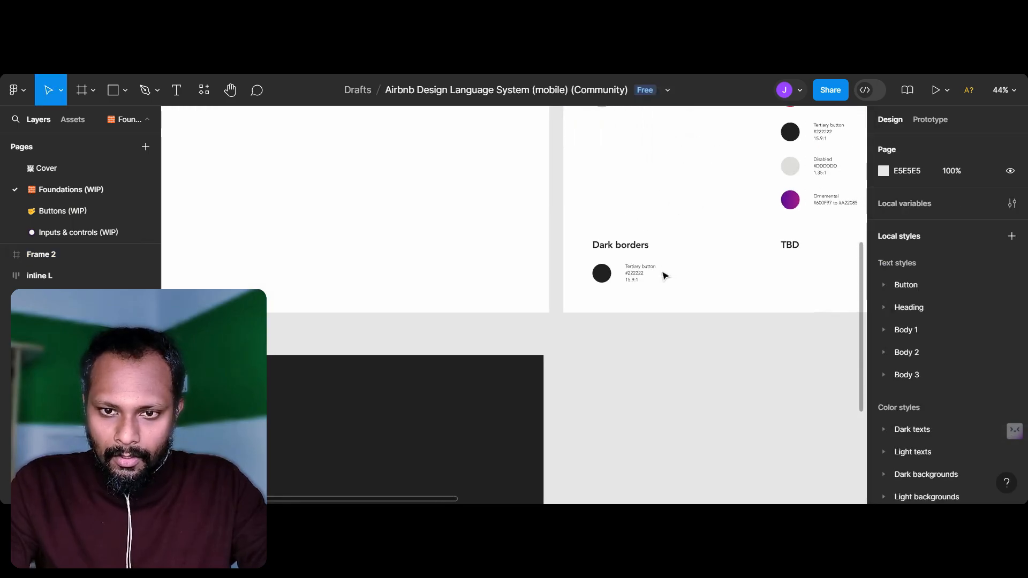
{"action": "scroll", "coordinate": [662, 272], "scroll_direction": "down", "scroll_amount": 3}
{"action": "scroll", "coordinate": [663, 276], "scroll_direction": "down", "scroll_amount": 3}
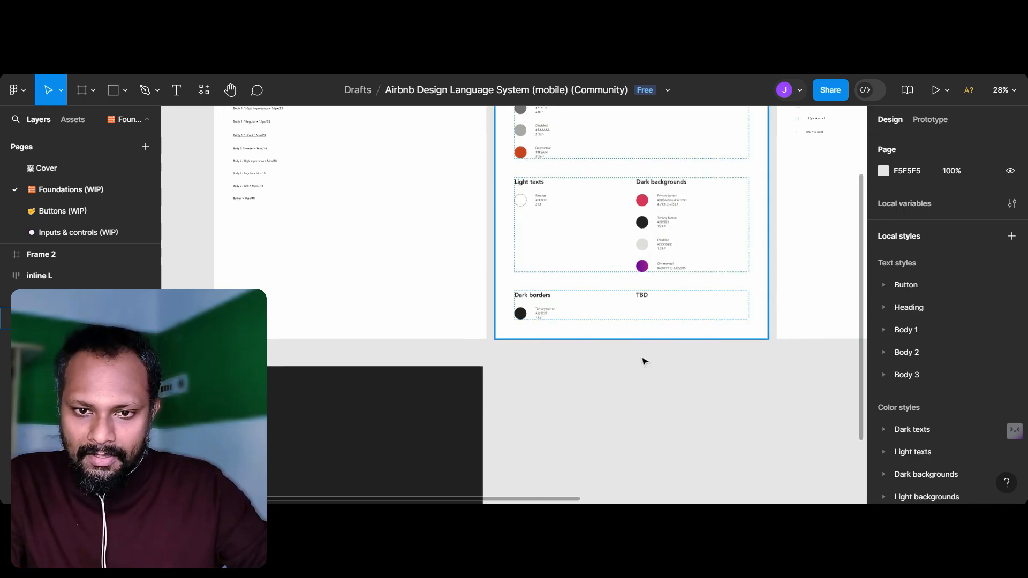
{"action": "left_click", "coordinate": [466, 423]}
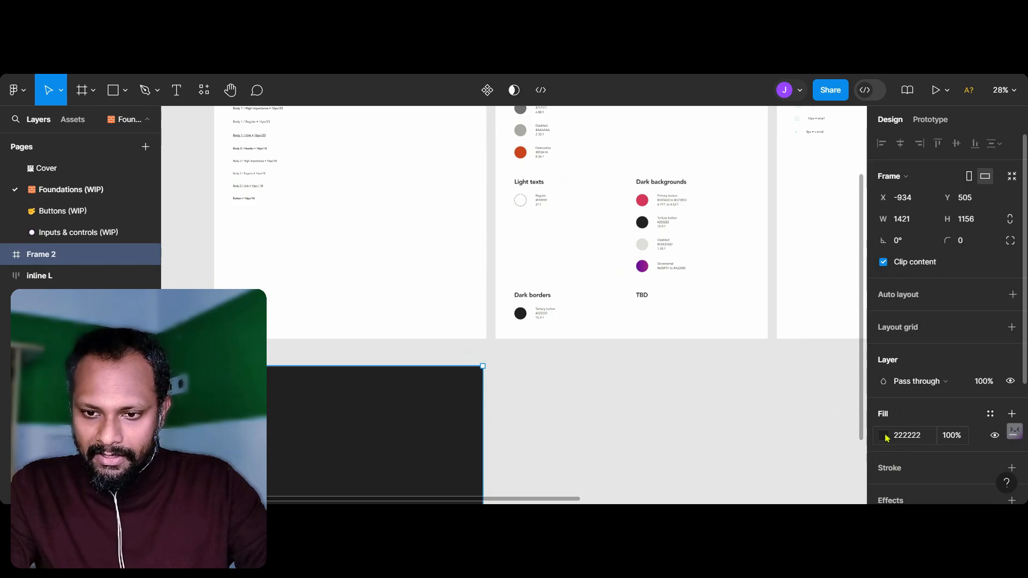
{"action": "left_click", "coordinate": [884, 434]}
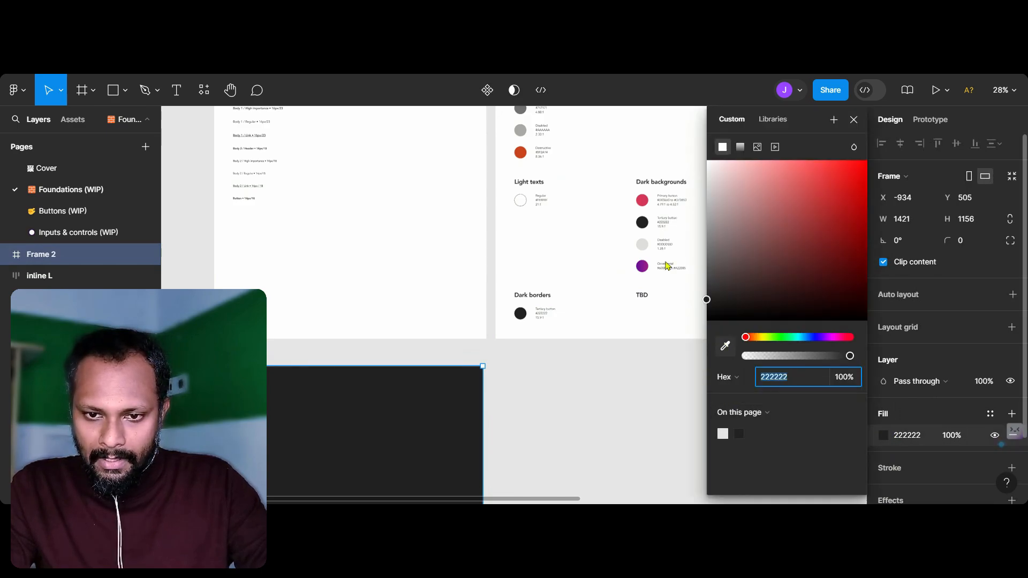
{"action": "left_click", "coordinate": [725, 345]}
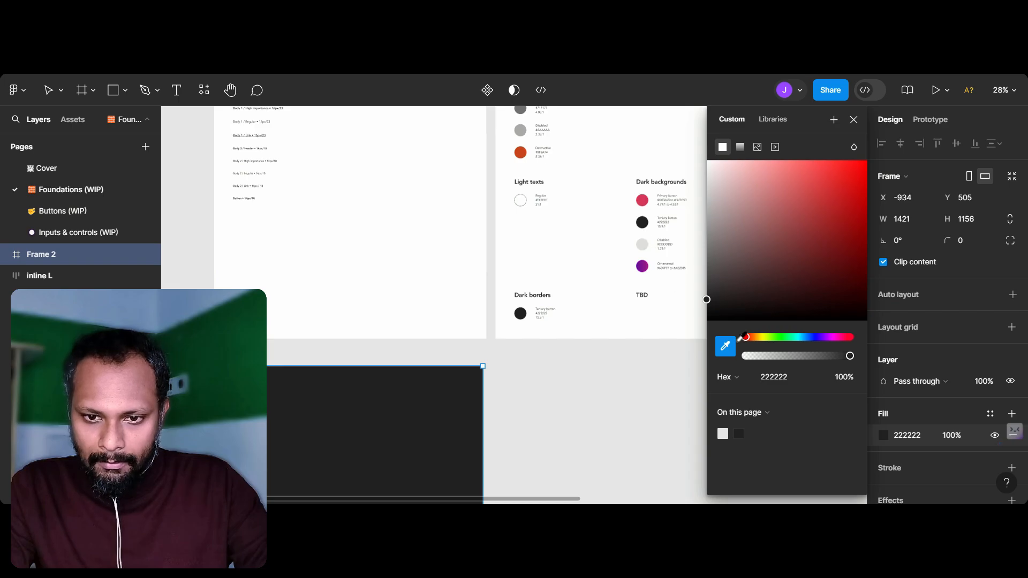
{"action": "left_click", "coordinate": [644, 220]}
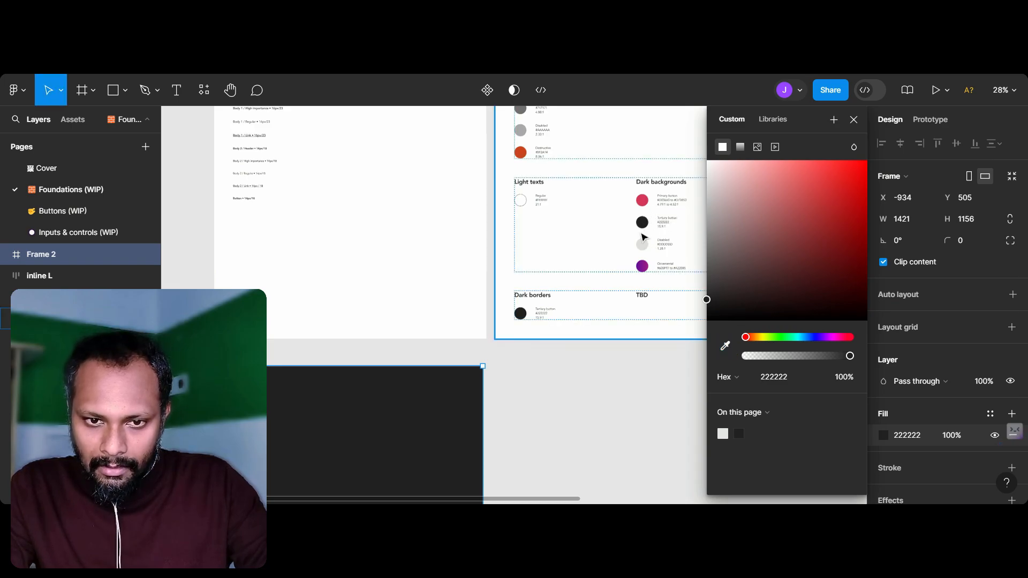
{"action": "left_click", "coordinate": [492, 402]}
{"action": "scroll", "coordinate": [492, 398], "scroll_direction": "up", "scroll_amount": 3}
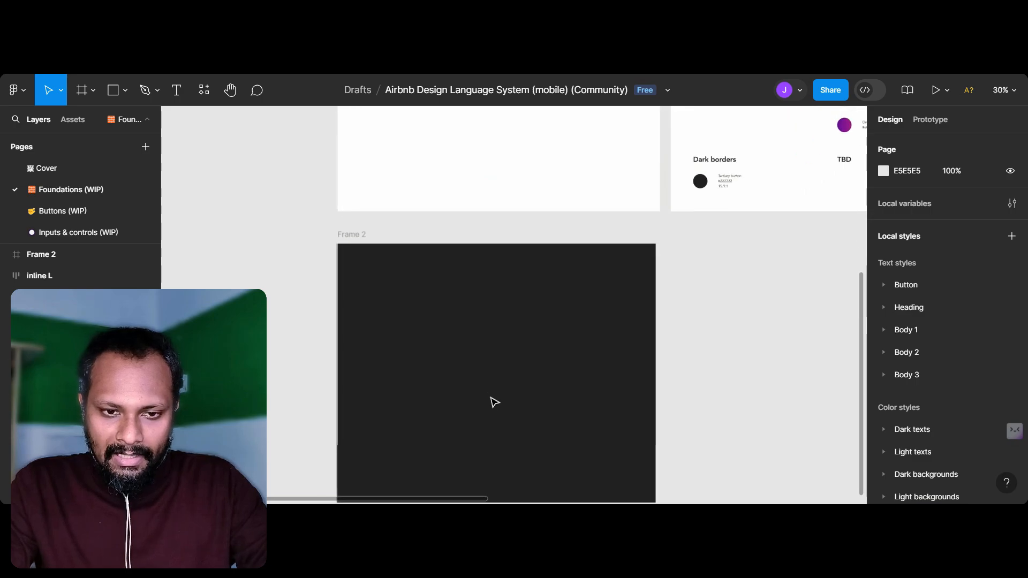
Step: Draw a rectangle about 878 × 222 in the dark frame's upper-left area and round all its corners
{"action": "key", "text": "r"}
{"action": "left_click_drag", "start_coordinate": [331, 248], "coordinate": [554, 305]}
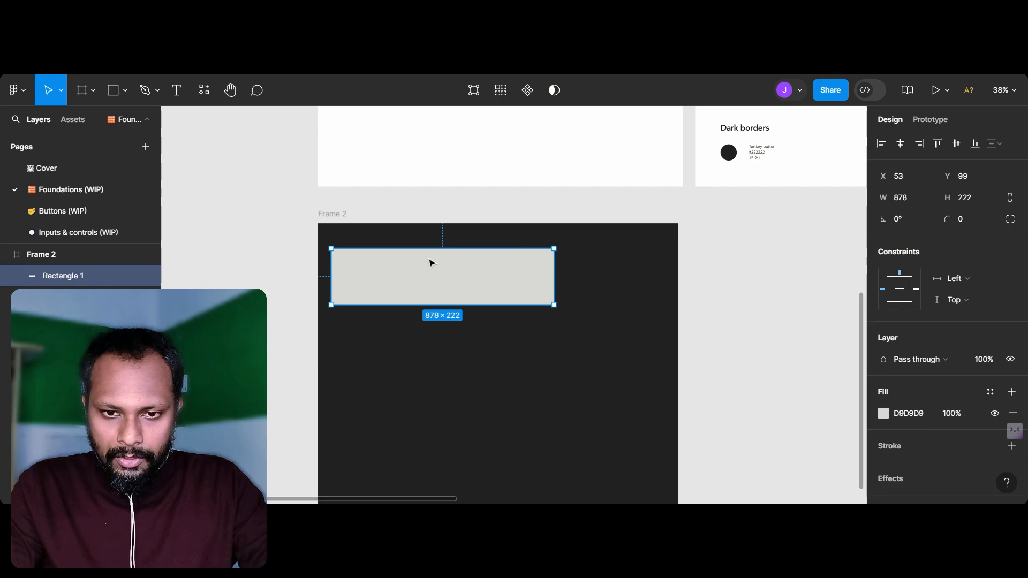
{"action": "scroll", "coordinate": [344, 266], "scroll_direction": "up", "scroll_amount": 5}
{"action": "left_click_drag", "start_coordinate": [340, 256], "coordinate": [369, 273]}
Step: Square off only the rectangle's upper-left corner, keeping the other three rounded
{"action": "scroll", "coordinate": [343, 239], "scroll_direction": "up", "scroll_amount": 2}
{"action": "scroll", "coordinate": [335, 246], "scroll_direction": "up", "scroll_amount": 5}
{"action": "left_click_drag", "start_coordinate": [449, 375], "coordinate": [320, 239]}
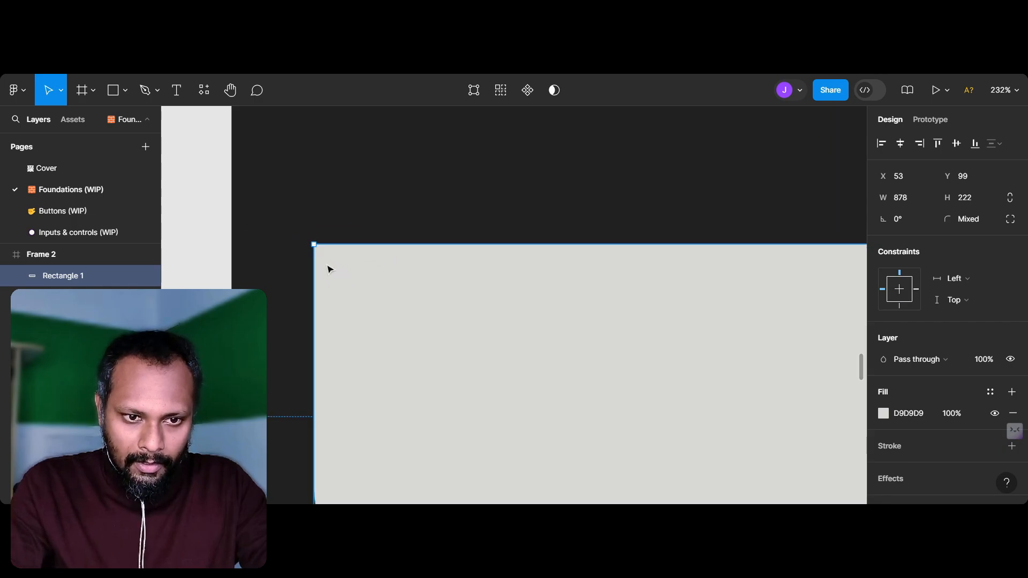
{"action": "key", "text": "Escape"}
Step: Move the rectangle to about X 65, Y 56 and narrow it to about 492 wide
{"action": "scroll", "coordinate": [396, 305], "scroll_direction": "down", "scroll_amount": 3}
{"action": "scroll", "coordinate": [395, 306], "scroll_direction": "right", "scroll_amount": 2}
{"action": "scroll", "coordinate": [395, 305], "scroll_direction": "down", "scroll_amount": 1}
{"action": "left_click_drag", "start_coordinate": [395, 306], "coordinate": [405, 271]}
{"action": "scroll", "coordinate": [417, 277], "scroll_direction": "down", "scroll_amount": 5}
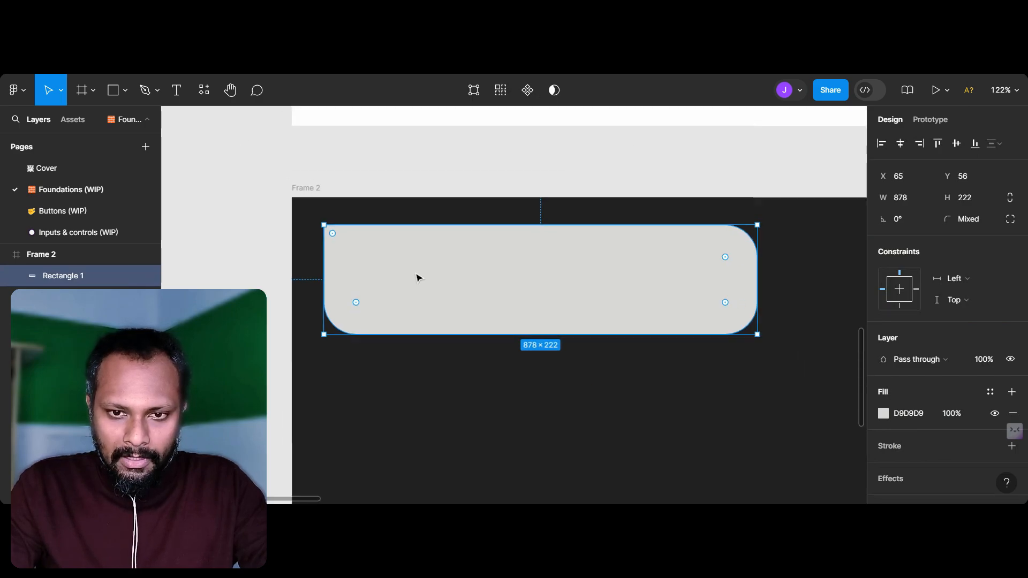
{"action": "left_click_drag", "start_coordinate": [724, 279], "coordinate": [552, 279]}
{"action": "scroll", "coordinate": [461, 290], "scroll_direction": "up", "scroll_amount": 5}
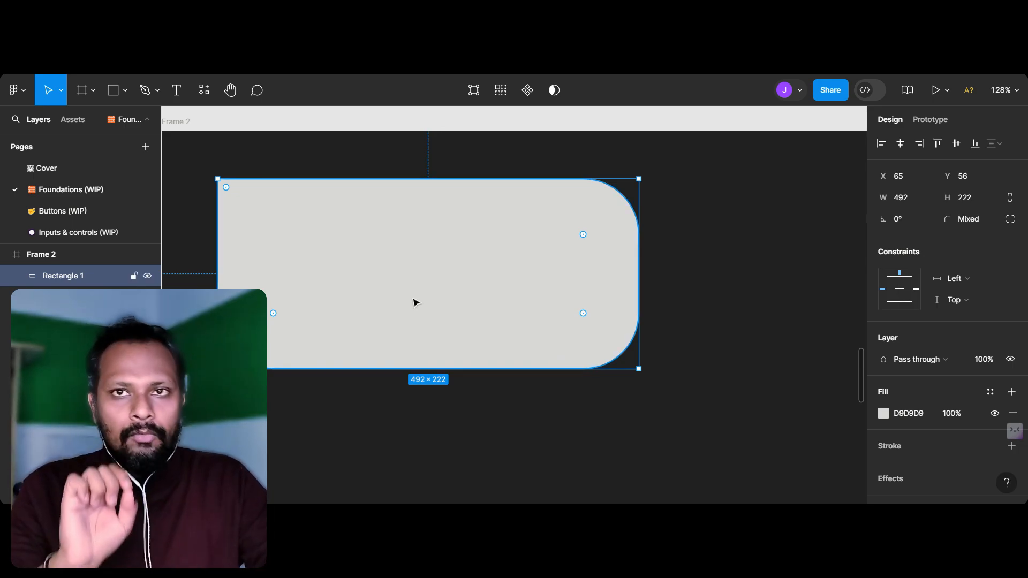
Step: Add the text "Happy living" below the rectangle and set its font size to 32, matching the Typography sheet's title size
{"action": "scroll", "coordinate": [417, 299], "scroll_direction": "down", "scroll_amount": 6}
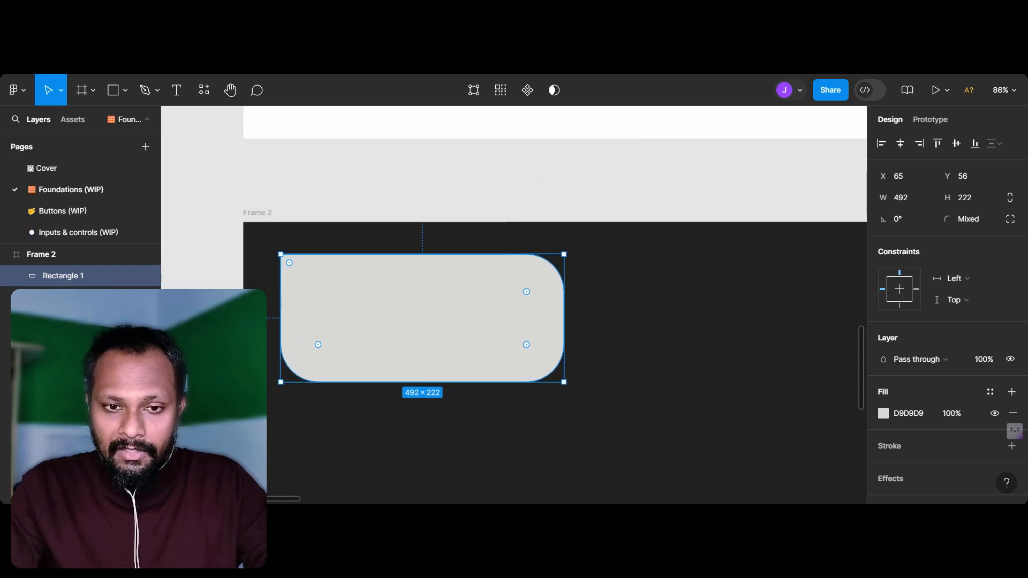
{"action": "scroll", "coordinate": [412, 289], "scroll_direction": "up", "scroll_amount": 5}
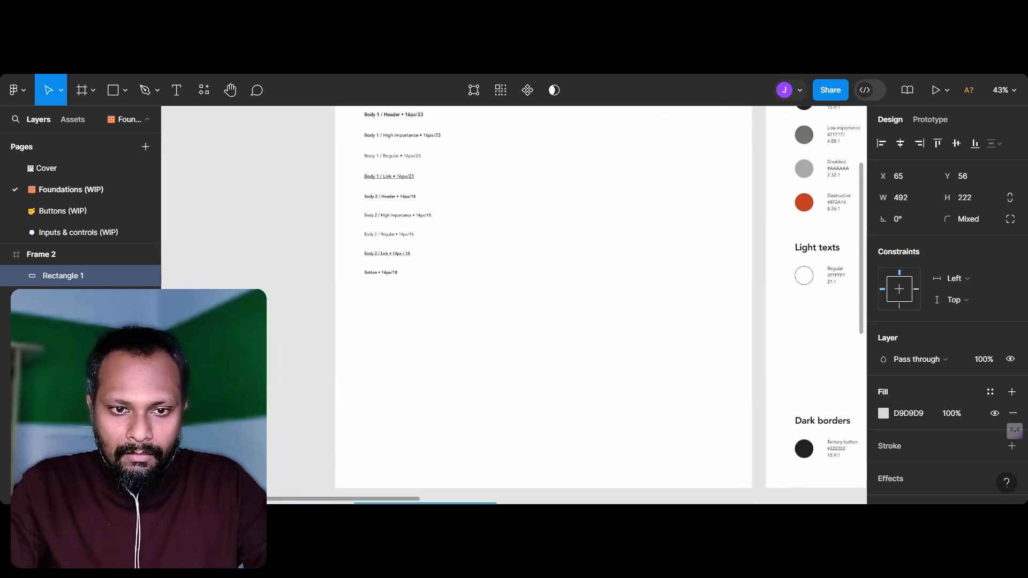
{"action": "scroll", "coordinate": [409, 285], "scroll_direction": "up", "scroll_amount": 5}
{"action": "scroll", "coordinate": [372, 167], "scroll_direction": "up", "scroll_amount": 2}
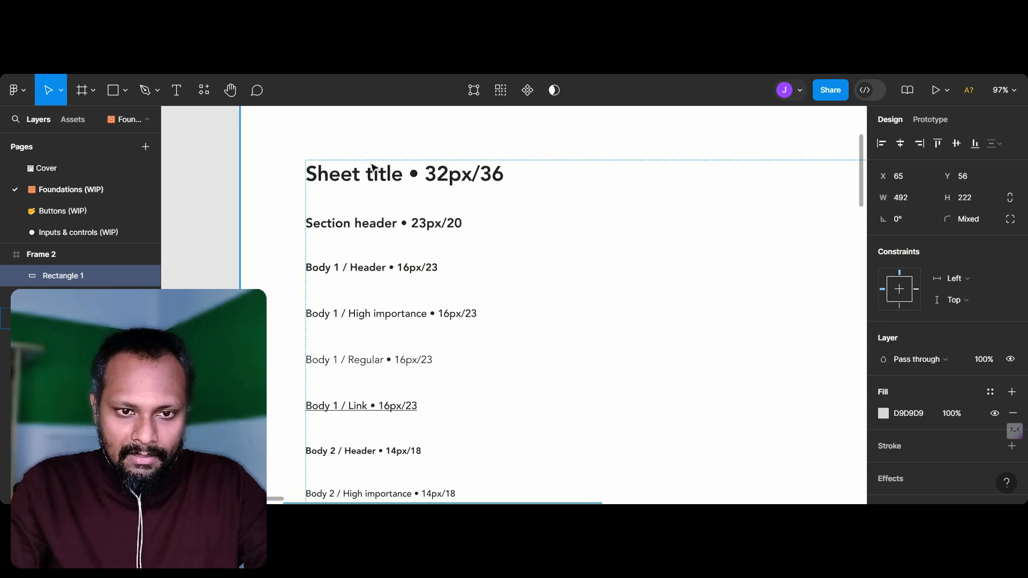
{"action": "scroll", "coordinate": [458, 236], "scroll_direction": "down", "scroll_amount": 6}
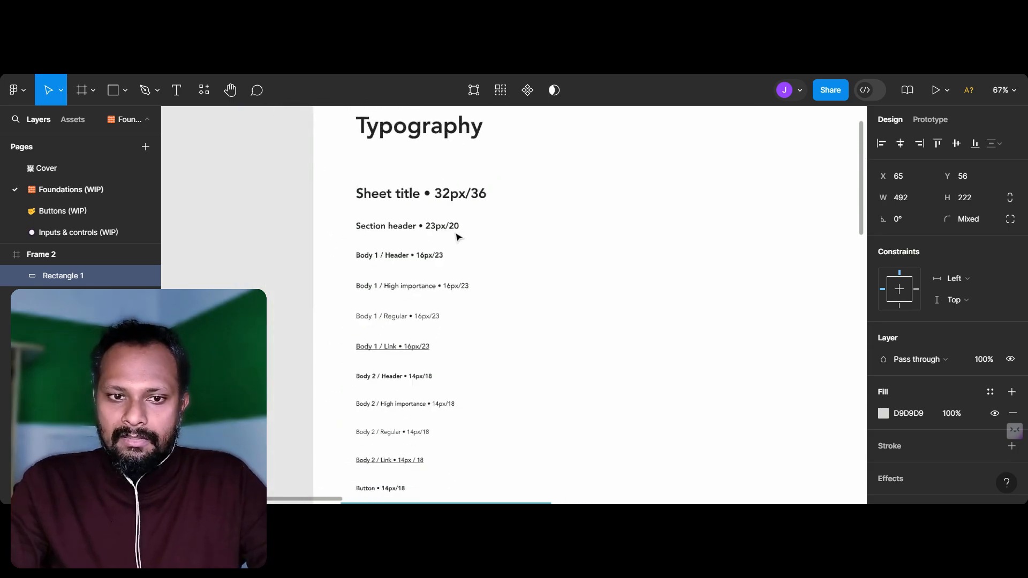
{"action": "scroll", "coordinate": [453, 234], "scroll_direction": "down", "scroll_amount": 5}
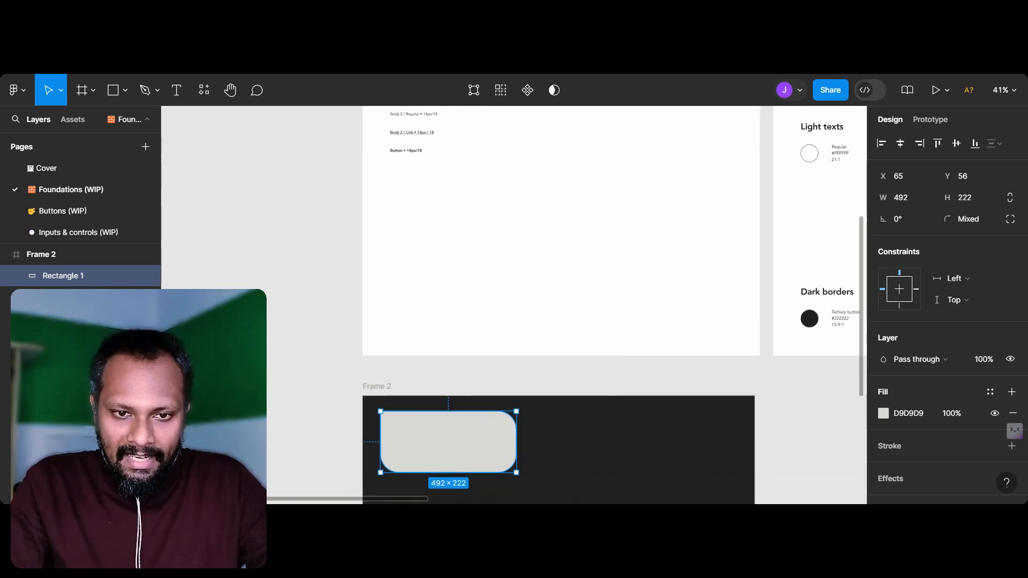
{"action": "scroll", "coordinate": [453, 234], "scroll_direction": "up", "scroll_amount": 2}
{"action": "key", "text": "t"}
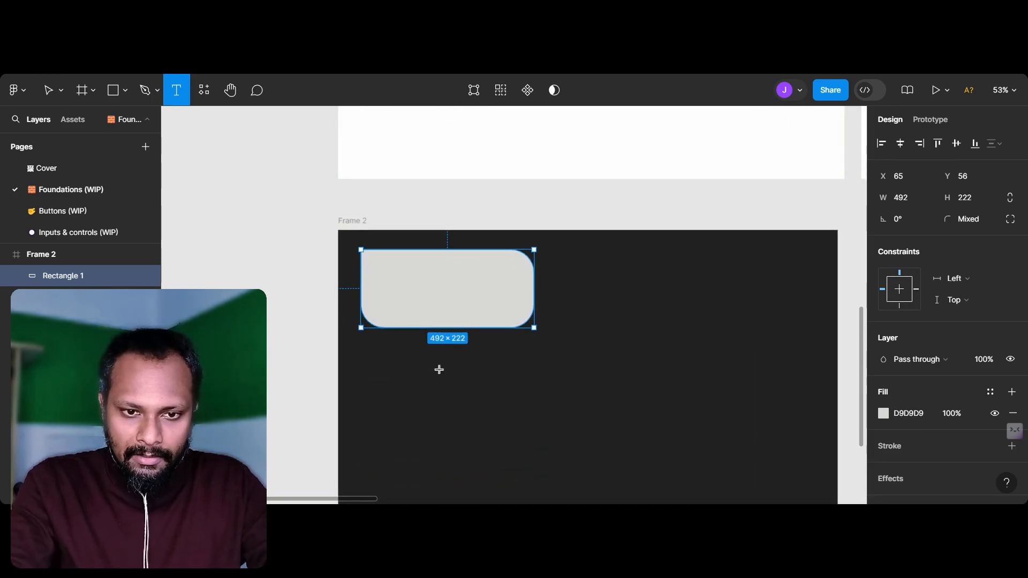
{"action": "left_click_drag", "start_coordinate": [380, 347], "coordinate": [758, 417]}
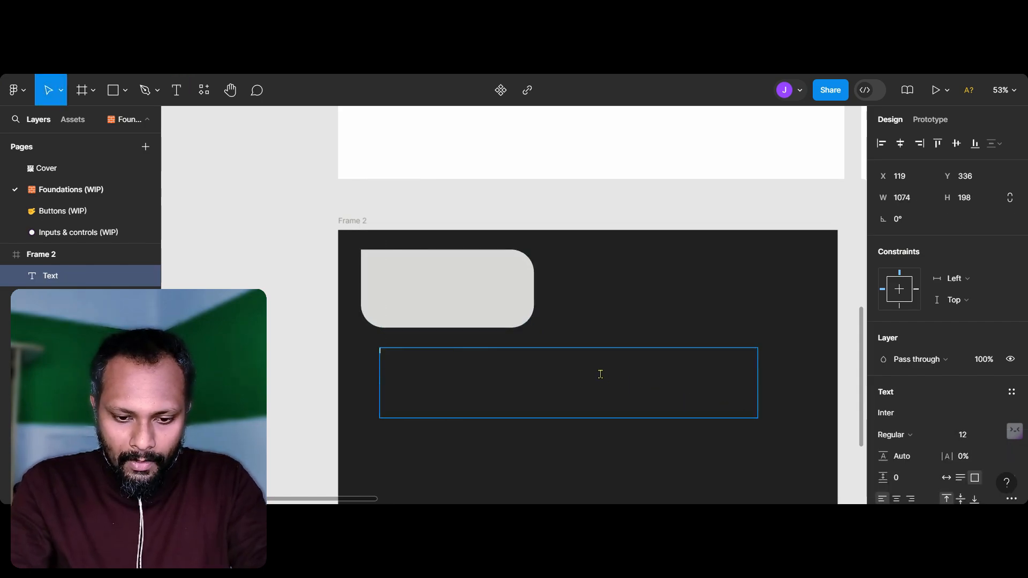
{"action": "type", "text": "Head"}
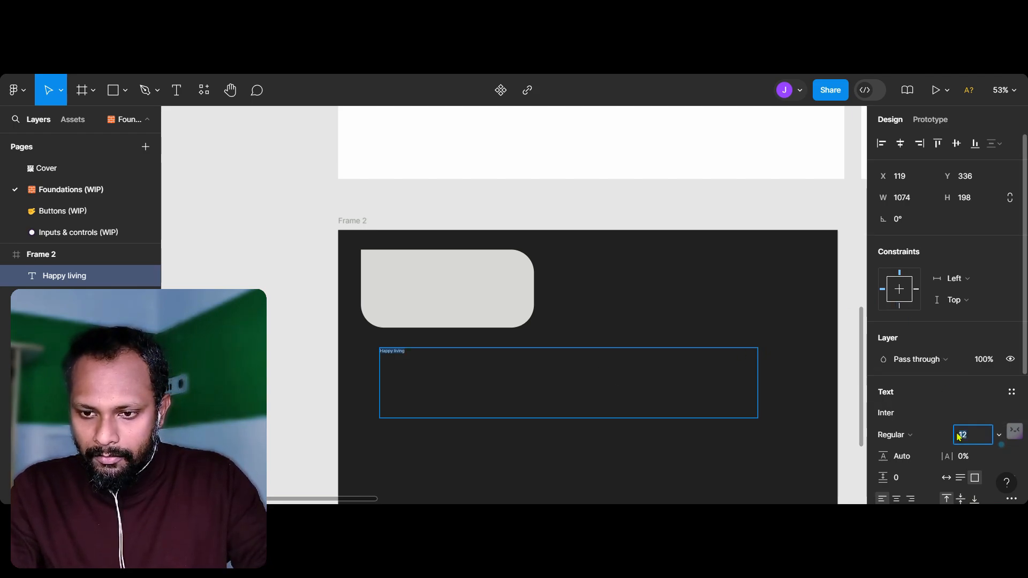
{"action": "key", "text": "Return"}
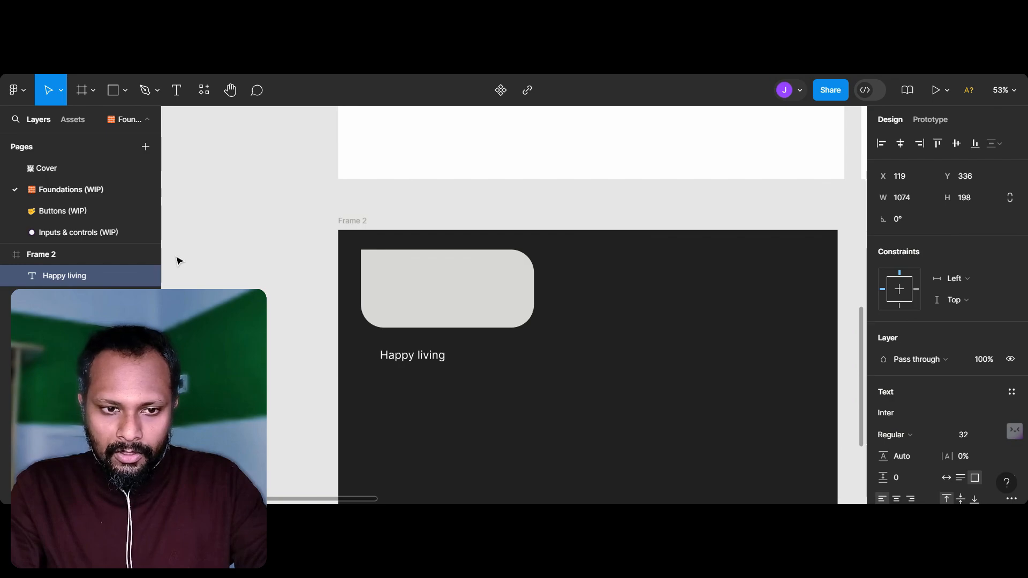
Step: Shrink the text box to about 341 × 79, and move the rectangle down and reduce it to about 224 × 101
{"action": "left_click_drag", "start_coordinate": [757, 418], "coordinate": [501, 377]}
{"action": "left_click_drag", "start_coordinate": [422, 307], "coordinate": [501, 455]}
{"action": "left_click_drag", "start_coordinate": [612, 481], "coordinate": [519, 434]}
Step: Move the "Happy living" text to about X 103, Y 92 and make it bold
{"action": "left_click_drag", "start_coordinate": [416, 370], "coordinate": [409, 282]}
{"action": "key", "text": "ctrl+b"}
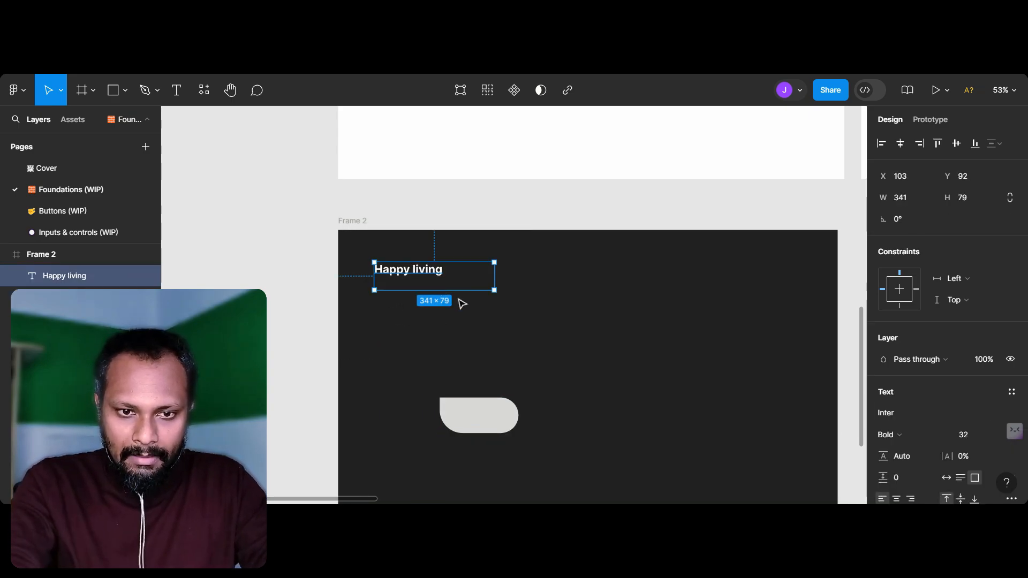
{"action": "left_click", "coordinate": [449, 366]}
Step: Move the rectangle beside the "Happy living" text at about X 312, Y 132 and square off its lower-left corner
{"action": "left_click_drag", "start_coordinate": [498, 410], "coordinate": [447, 321]}
{"action": "left_click_drag", "start_coordinate": [498, 295], "coordinate": [509, 298]}
{"action": "scroll", "coordinate": [509, 298], "scroll_direction": "up", "scroll_amount": 5}
{"action": "scroll", "coordinate": [511, 301], "scroll_direction": "up", "scroll_amount": 1}
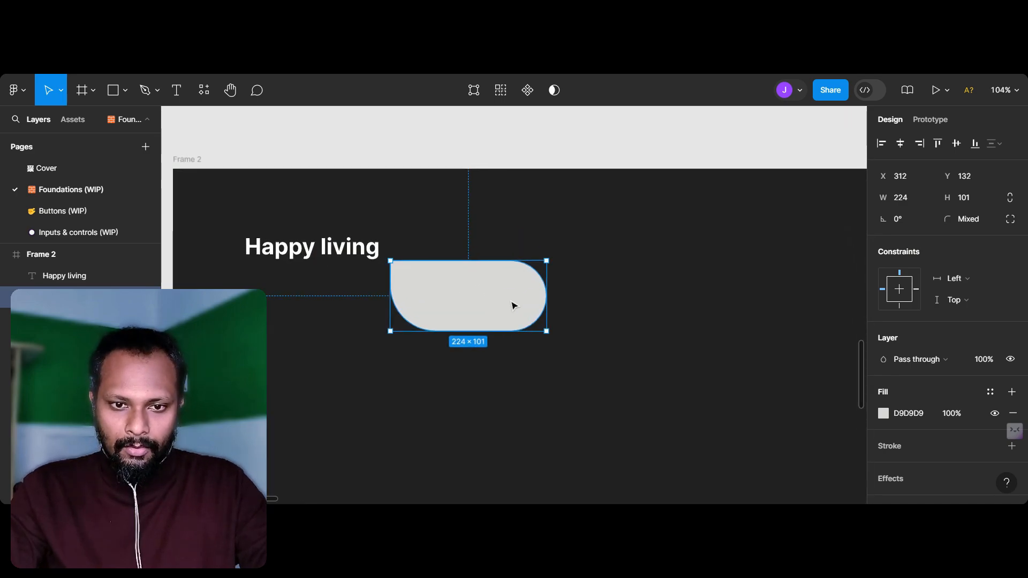
{"action": "scroll", "coordinate": [457, 292], "scroll_direction": "up", "scroll_amount": 5}
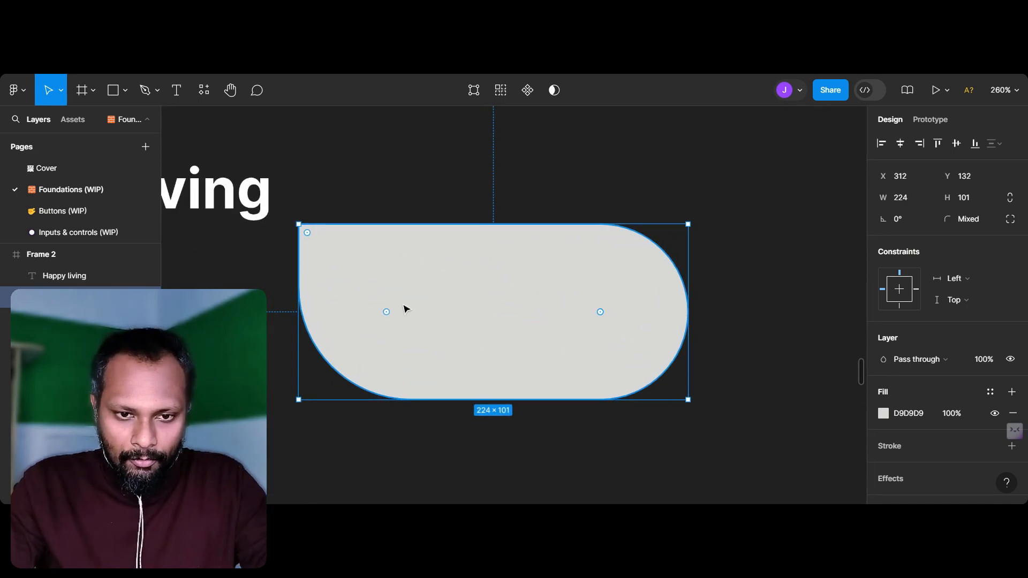
{"action": "left_click_drag", "start_coordinate": [386, 312], "coordinate": [300, 396]}
{"action": "left_click", "coordinate": [257, 364]}
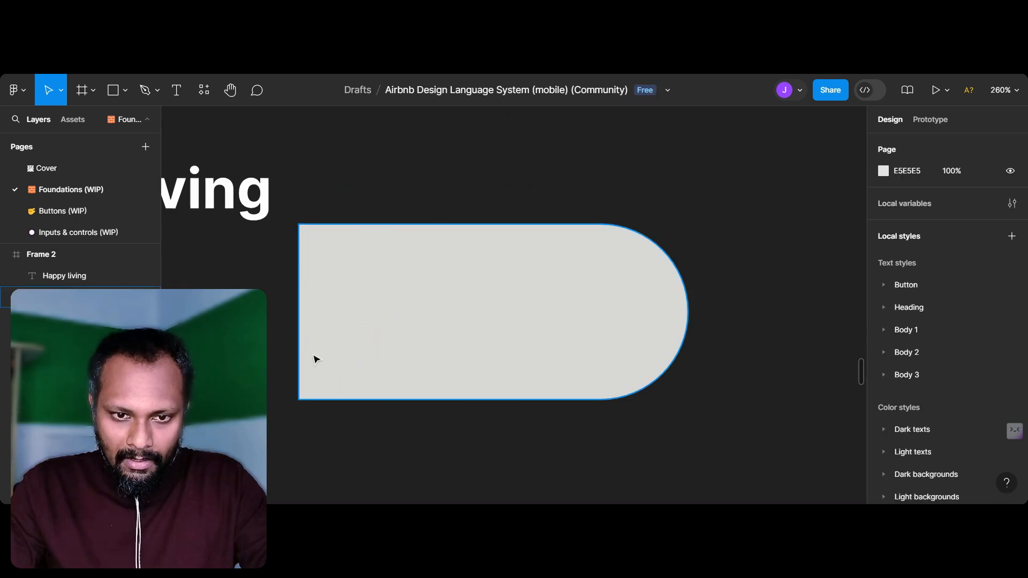
Step: Reposition the rectangle to about X 338, Y 63 so it lines up with the "Happy living" text
{"action": "scroll", "coordinate": [317, 359], "scroll_direction": "left", "scroll_amount": 1}
{"action": "scroll", "coordinate": [321, 360], "scroll_direction": "down", "scroll_amount": 2}
{"action": "scroll", "coordinate": [358, 368], "scroll_direction": "left", "scroll_amount": 1}
{"action": "scroll", "coordinate": [372, 368], "scroll_direction": "down", "scroll_amount": 2, "text": "ctrl"}
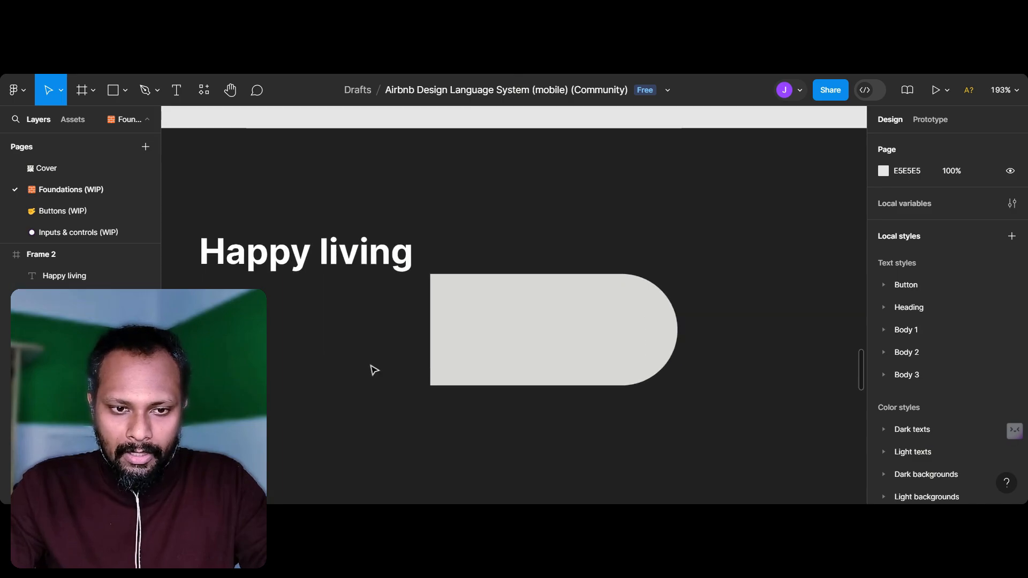
{"action": "scroll", "coordinate": [495, 351], "scroll_direction": "up", "scroll_amount": 1}
{"action": "left_click", "coordinate": [493, 286]}
{"action": "left_click_drag", "start_coordinate": [498, 354], "coordinate": [525, 276]}
Step: Examine the Dark backgrounds swatches on the Colors sheet, particularly the Primary button colour, and return to the dark frame
{"action": "key", "text": "shift+1"}
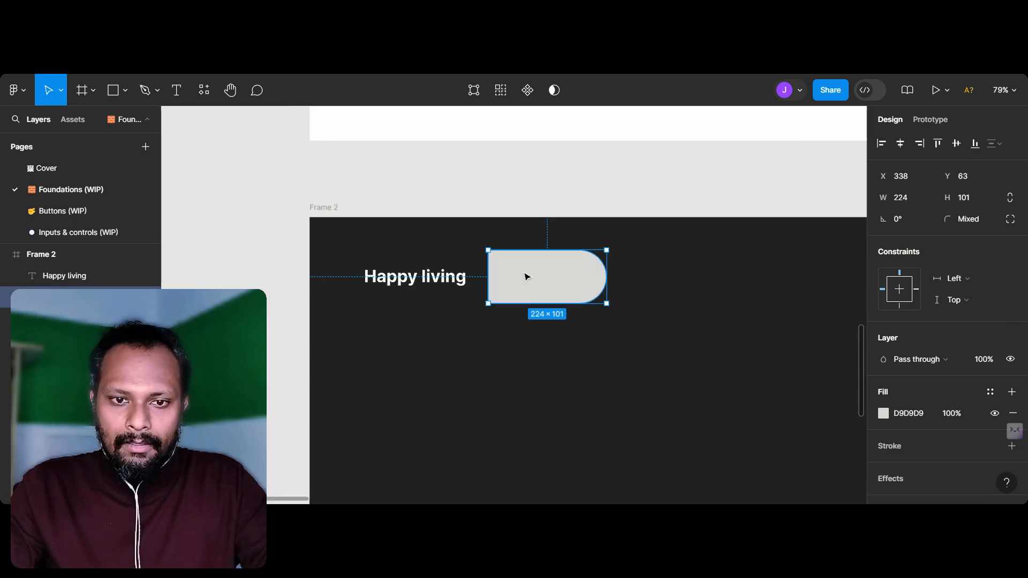
{"action": "scroll", "coordinate": [522, 274], "scroll_direction": "right", "scroll_amount": 5}
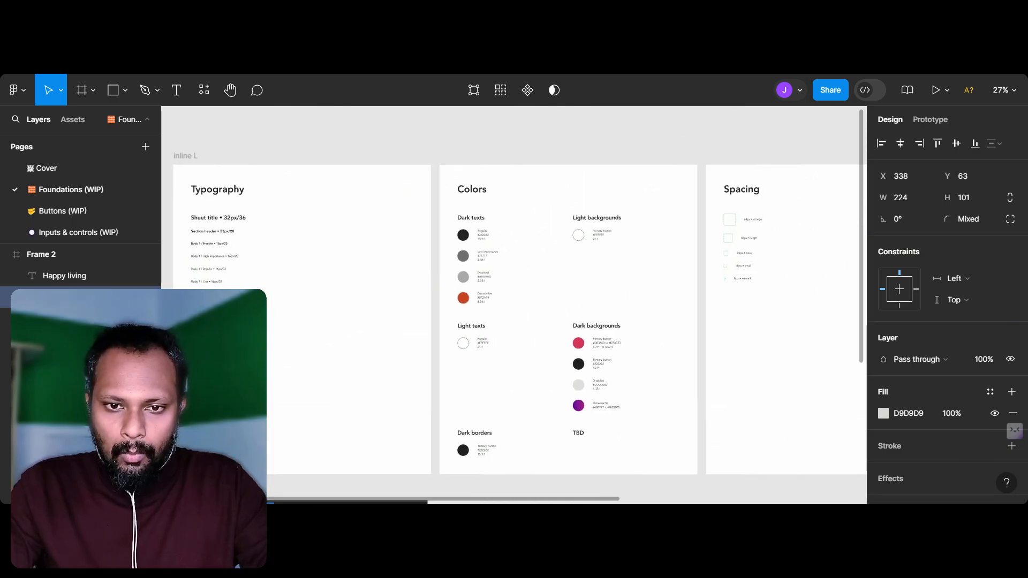
{"action": "scroll", "coordinate": [519, 272], "scroll_direction": "up", "scroll_amount": 4, "text": "ctrl"}
{"action": "scroll", "coordinate": [519, 272], "scroll_direction": "left", "scroll_amount": 3}
{"action": "scroll", "coordinate": [519, 272], "scroll_direction": "down", "scroll_amount": 3}
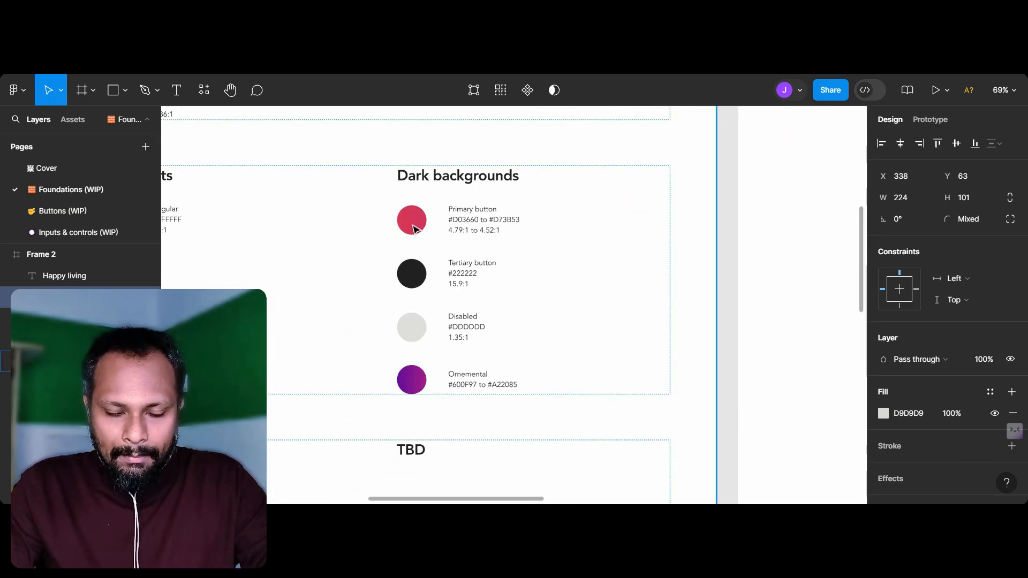
{"action": "scroll", "coordinate": [442, 242], "scroll_direction": "down", "scroll_amount": 3, "text": "ctrl"}
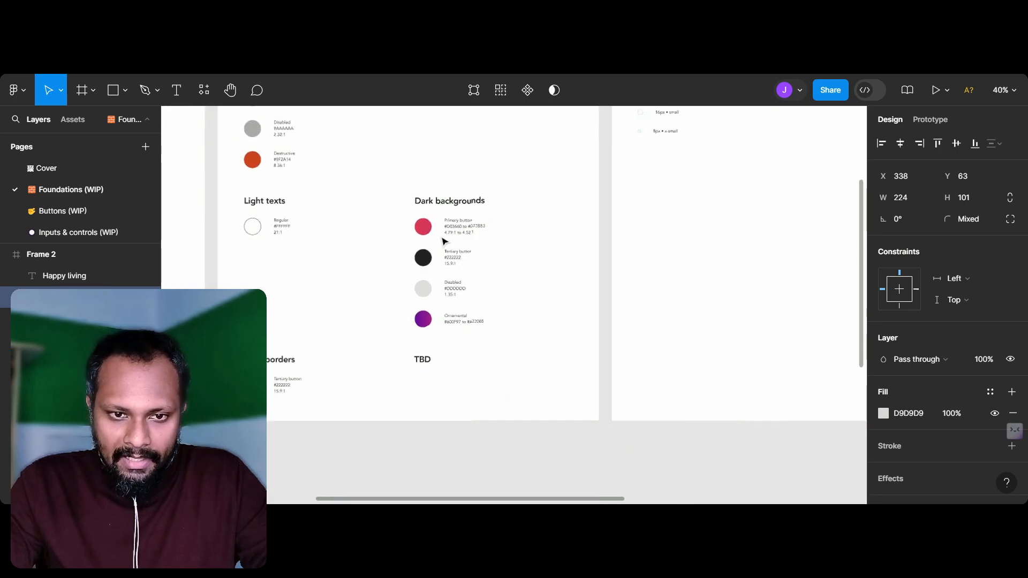
{"action": "scroll", "coordinate": [442, 238], "scroll_direction": "down", "scroll_amount": 6}
{"action": "scroll", "coordinate": [442, 238], "scroll_direction": "left", "scroll_amount": 8}
{"action": "scroll", "coordinate": [445, 280], "scroll_direction": "left", "scroll_amount": 1}
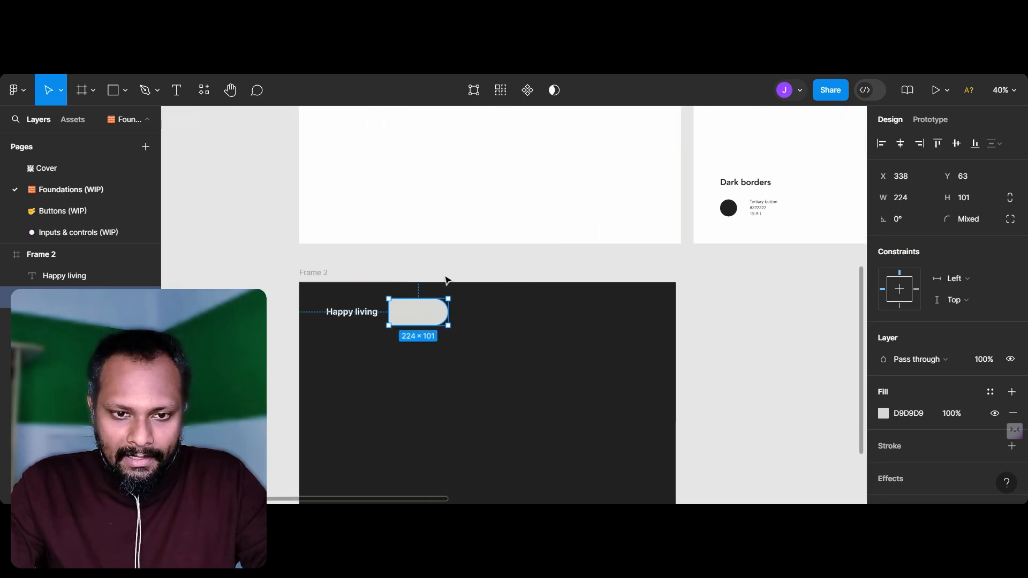
{"action": "scroll", "coordinate": [445, 280], "scroll_direction": "down", "scroll_amount": 3}
{"action": "scroll", "coordinate": [414, 339], "scroll_direction": "right", "scroll_amount": 2}
Step: Duplicate the "Happy living" text to about X 109, Y 317 and replace its wording with "I'm creating an application for people… open and reveal the surprise."
{"action": "left_click", "coordinate": [320, 277]}
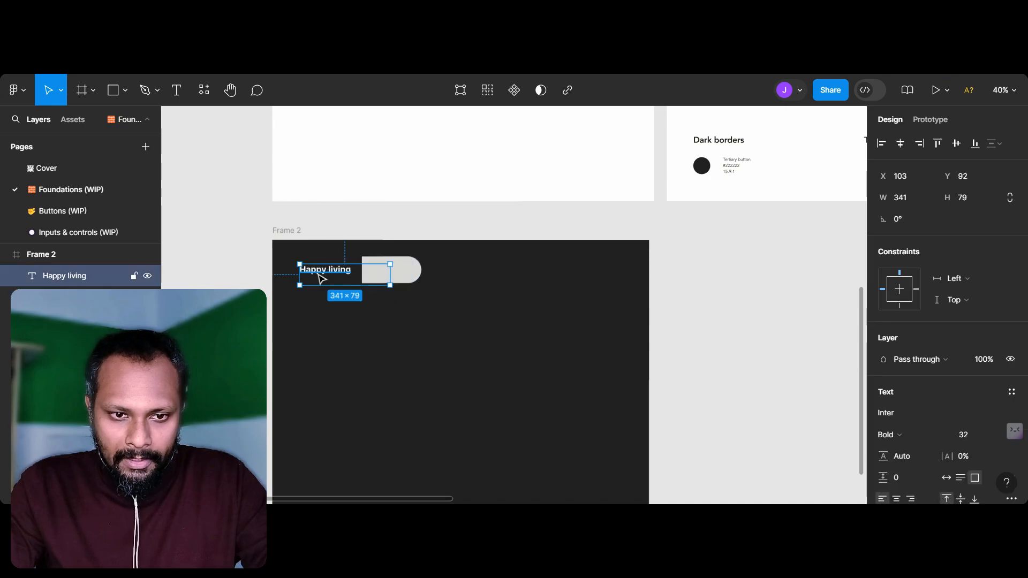
{"action": "left_click_drag", "start_coordinate": [316, 365], "coordinate": [318, 334]}
{"action": "double_click", "coordinate": [319, 334]}
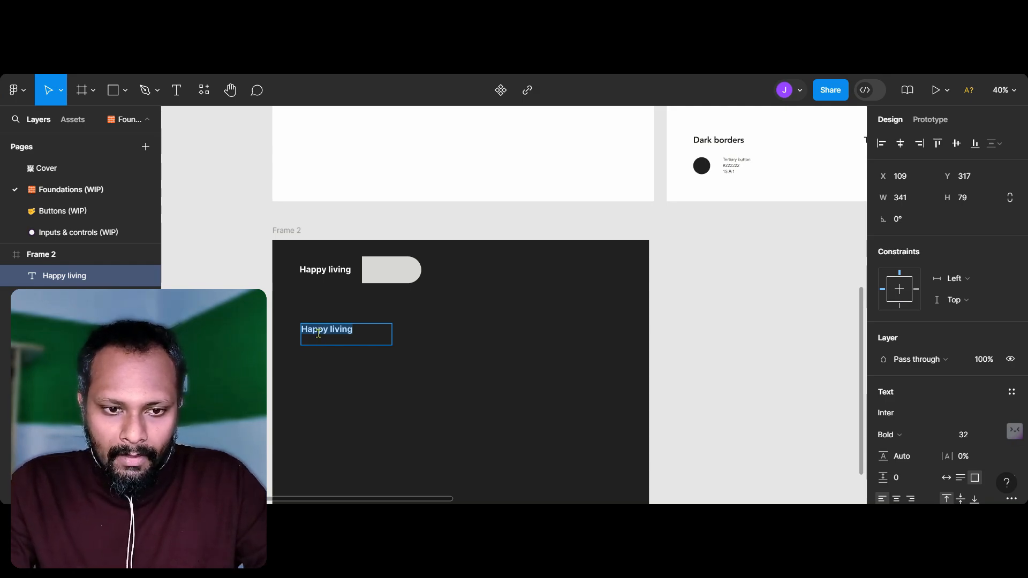
{"action": "type", "text": "I'm creating an"}
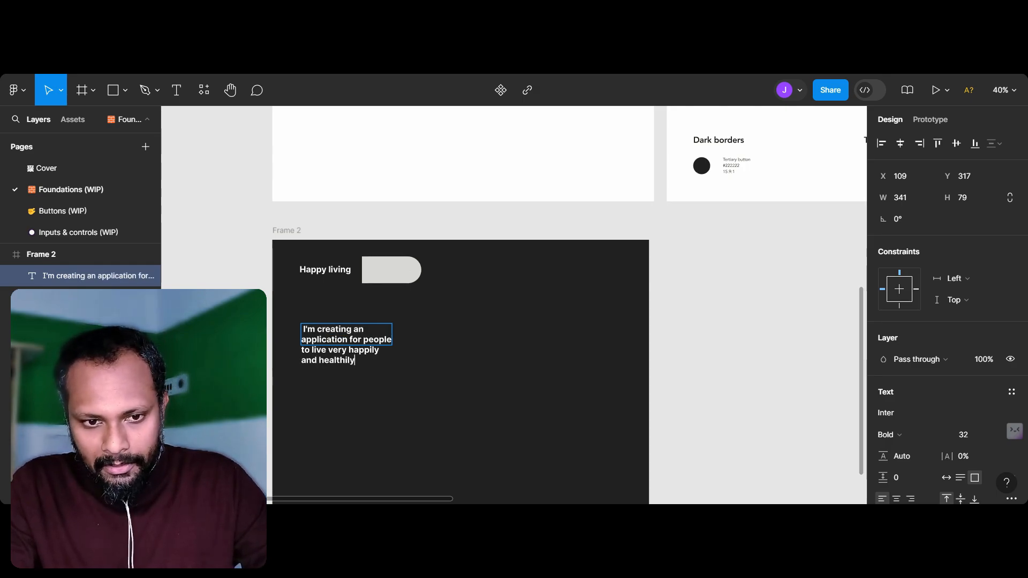
{"action": "type", "text": " application for people to live very happily and healthily. And this particular applic"}
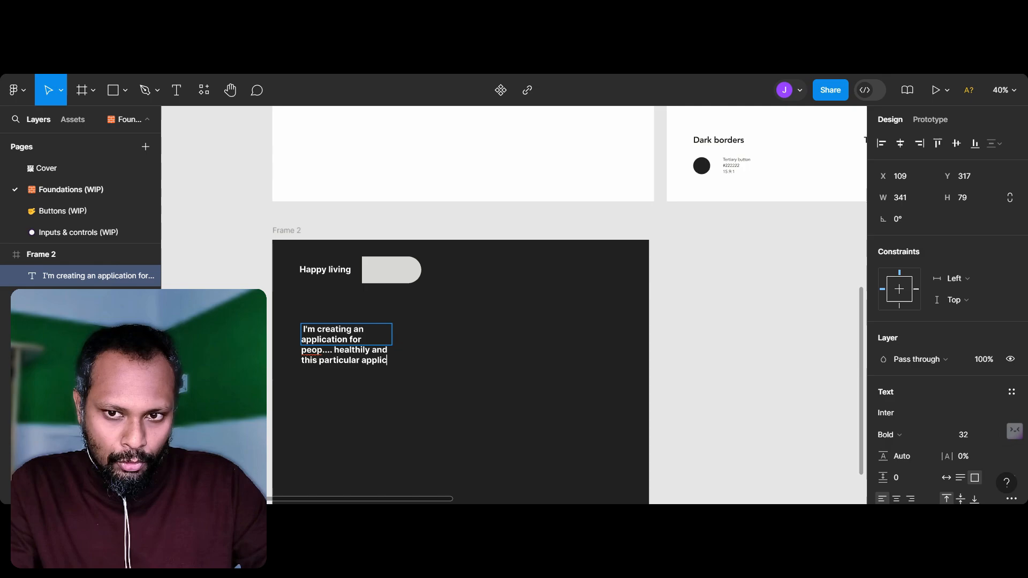
{"action": "type", "text": "ation is going to show you that click here to open and reveal the surprise"}
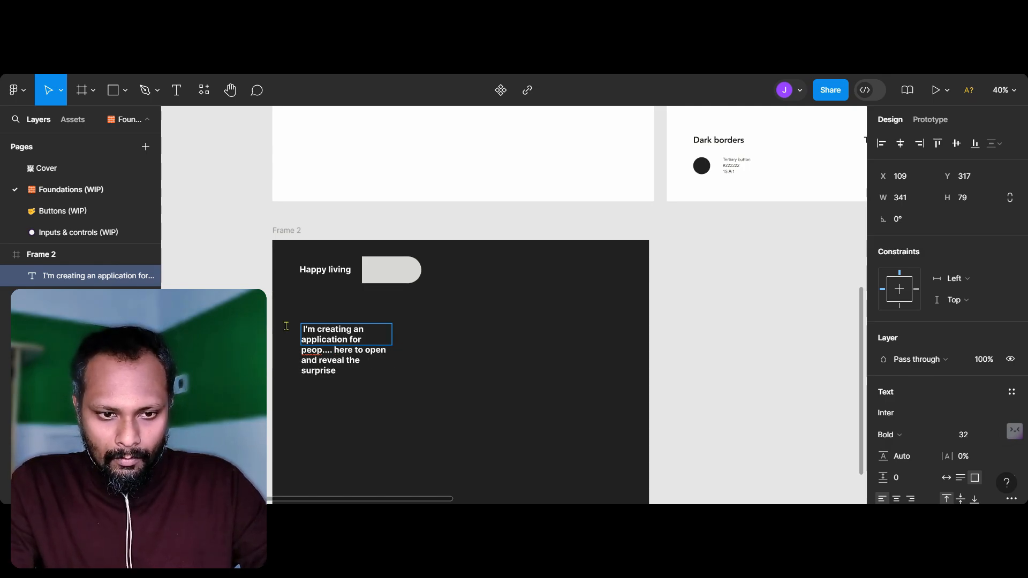
{"action": "type", "text": "."}
{"action": "key", "text": "Escape"}
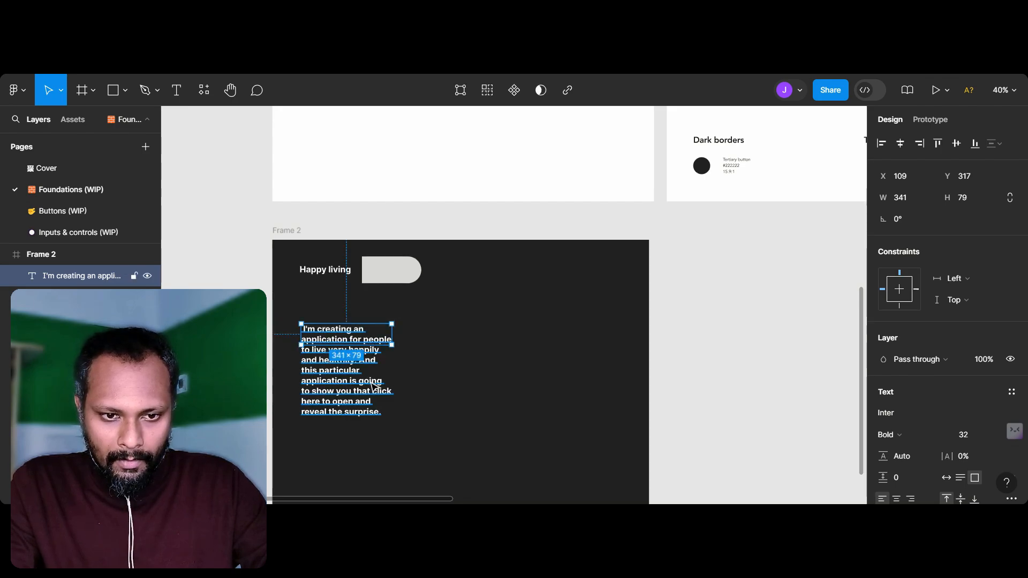
Step: Enlarge the paragraph's text box to about 641 × 317 and change its weight to Regular
{"action": "left_click_drag", "start_coordinate": [393, 348], "coordinate": [459, 374]}
{"action": "left_click", "coordinate": [671, 377]}
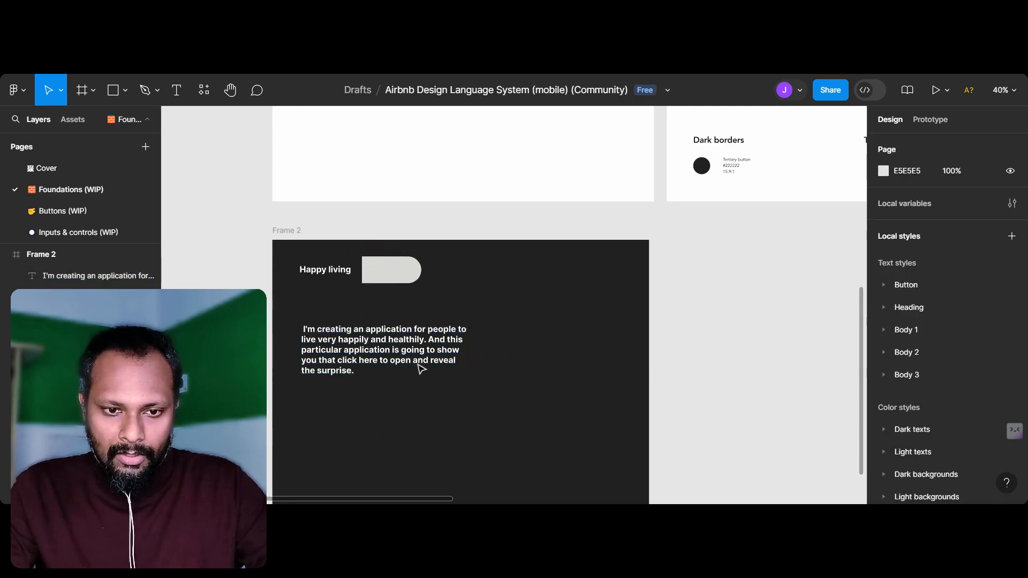
{"action": "left_click", "coordinate": [369, 368]}
{"action": "key", "text": "ctrl+b"}
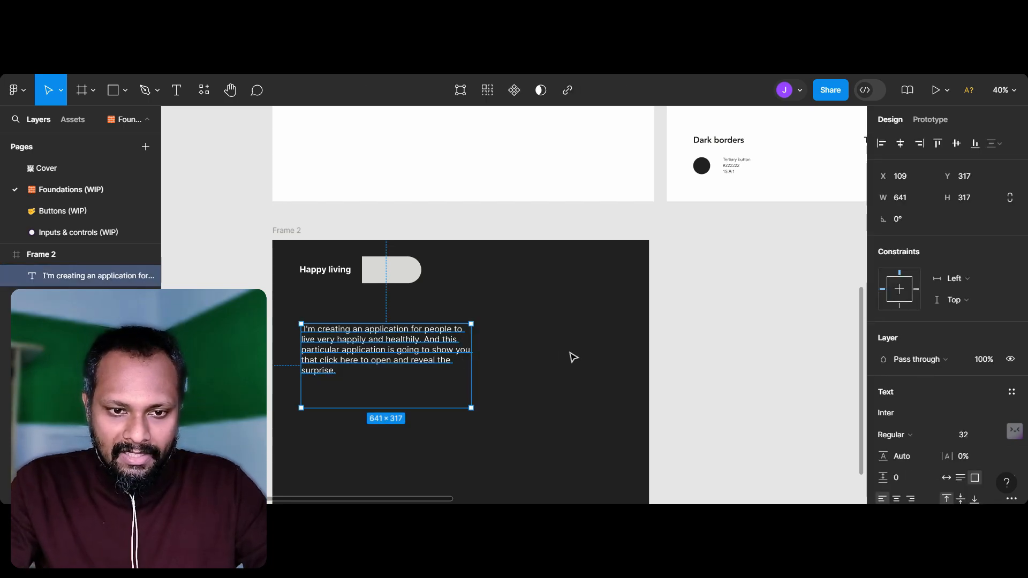
Step: Examine the section header and body text sizes on the Typography sheet and return to the paragraph
{"action": "scroll", "coordinate": [555, 355], "scroll_direction": "down", "scroll_amount": 5}
{"action": "scroll", "coordinate": [462, 306], "scroll_direction": "up", "scroll_amount": 6}
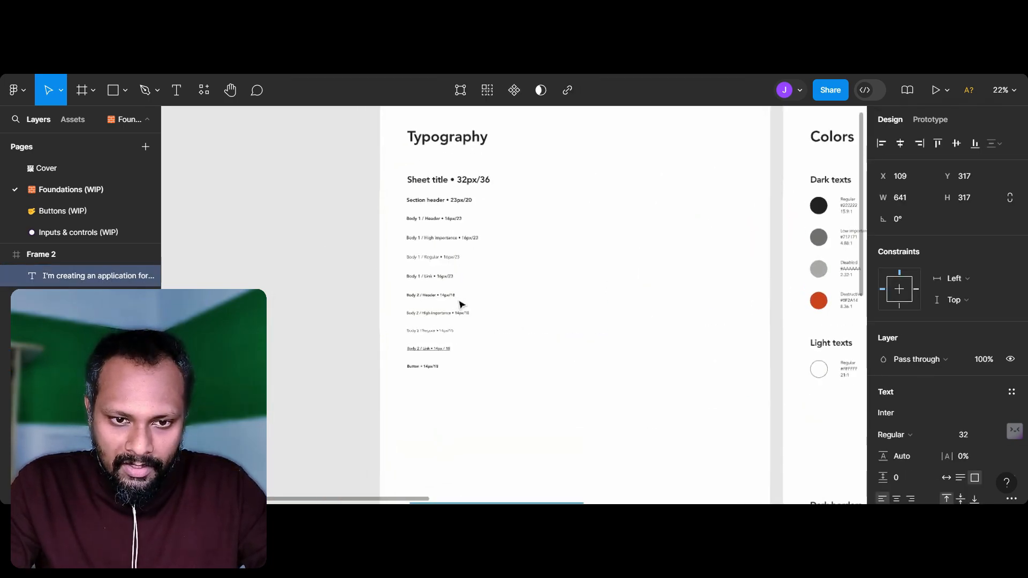
{"action": "scroll", "coordinate": [462, 306], "scroll_direction": "up", "scroll_amount": 1}
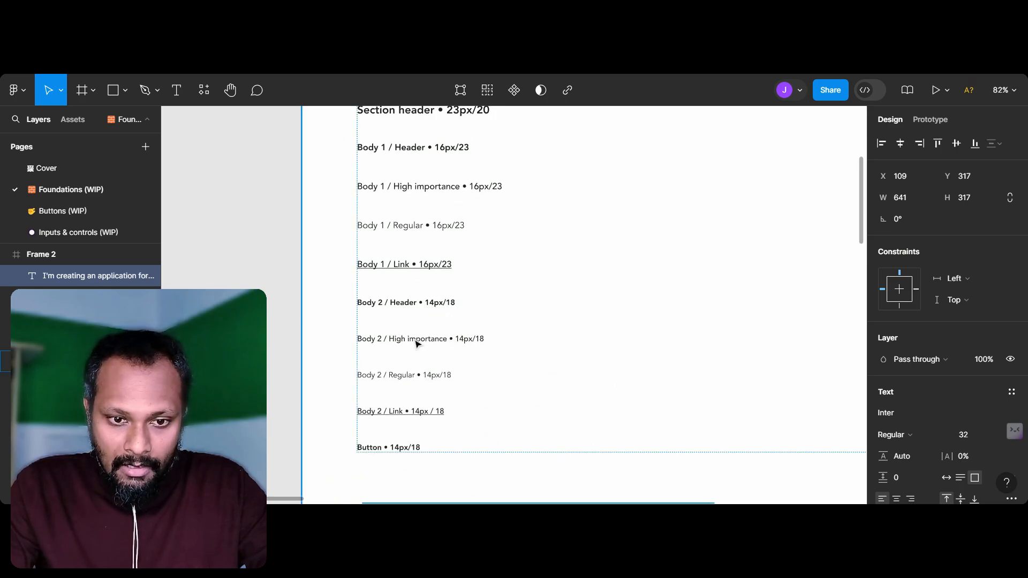
{"action": "scroll", "coordinate": [415, 341], "scroll_direction": "down", "scroll_amount": 4}
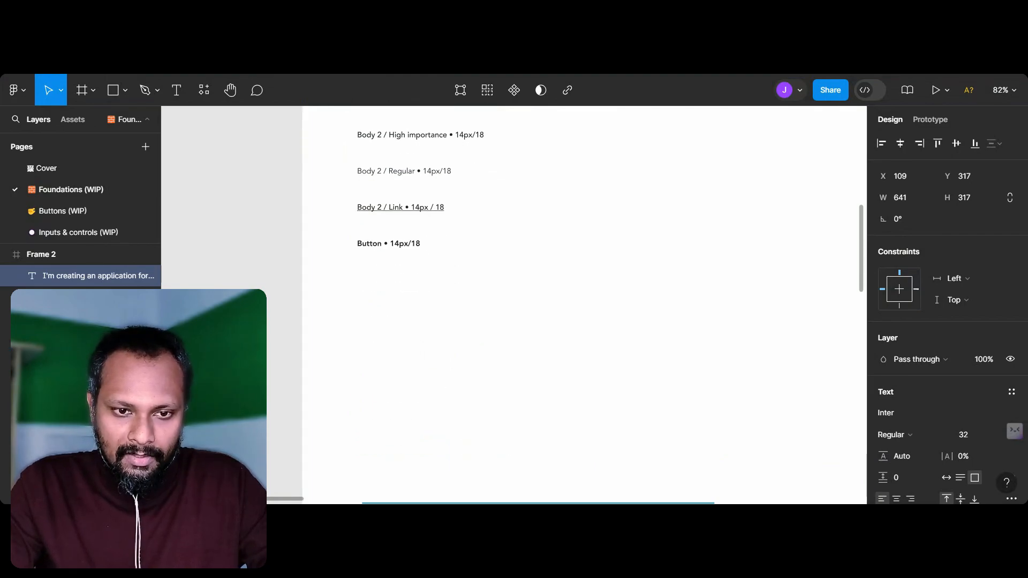
{"action": "scroll", "coordinate": [413, 343], "scroll_direction": "down", "scroll_amount": 2}
{"action": "scroll", "coordinate": [412, 343], "scroll_direction": "up", "scroll_amount": 3}
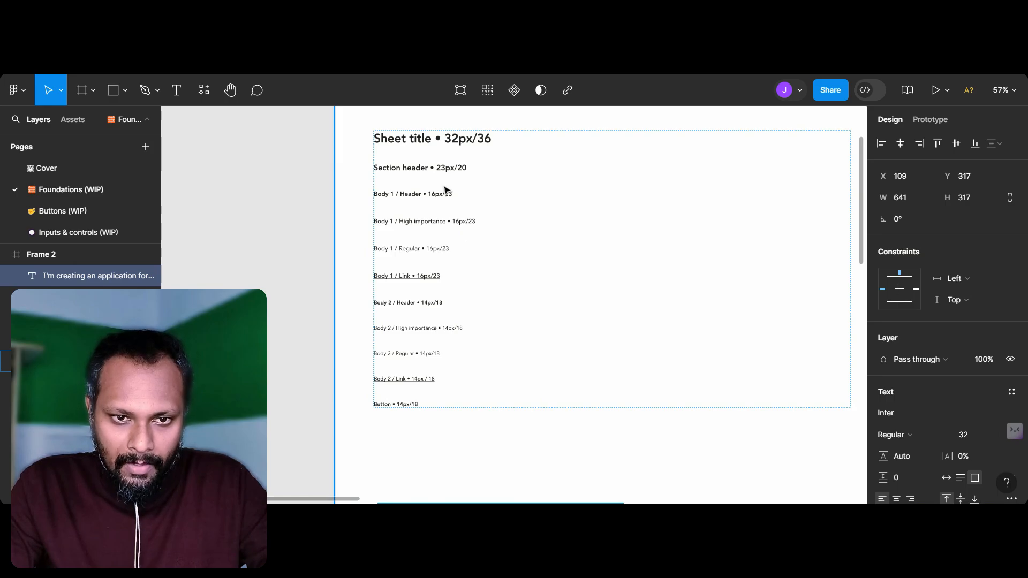
{"action": "scroll", "coordinate": [452, 178], "scroll_direction": "up", "scroll_amount": 4}
{"action": "scroll", "coordinate": [453, 177], "scroll_direction": "down", "scroll_amount": 1}
{"action": "scroll", "coordinate": [464, 413], "scroll_direction": "down", "scroll_amount": 4}
{"action": "scroll", "coordinate": [464, 412], "scroll_direction": "down", "scroll_amount": 10}
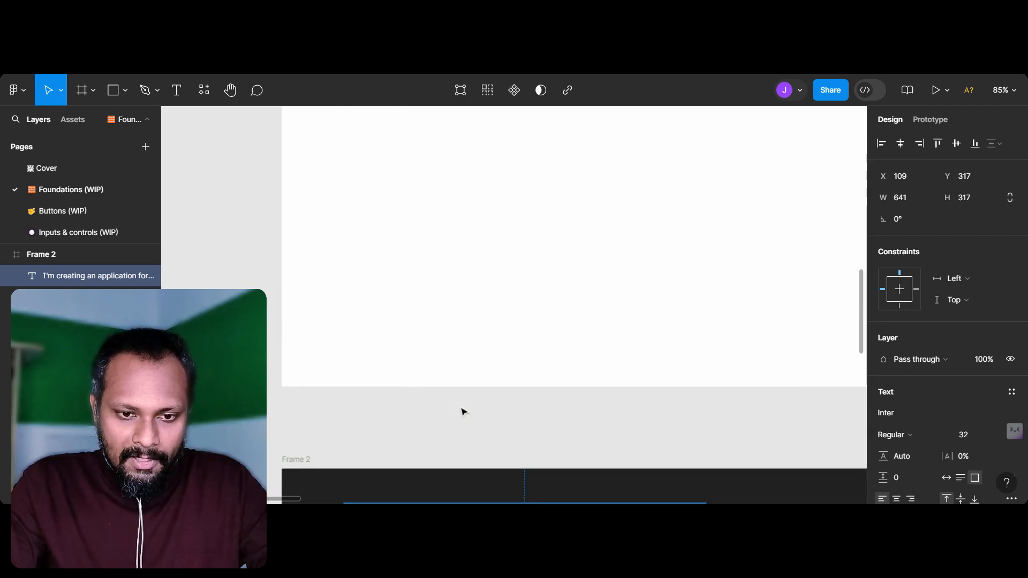
{"action": "scroll", "coordinate": [475, 345], "scroll_direction": "down", "scroll_amount": 1}
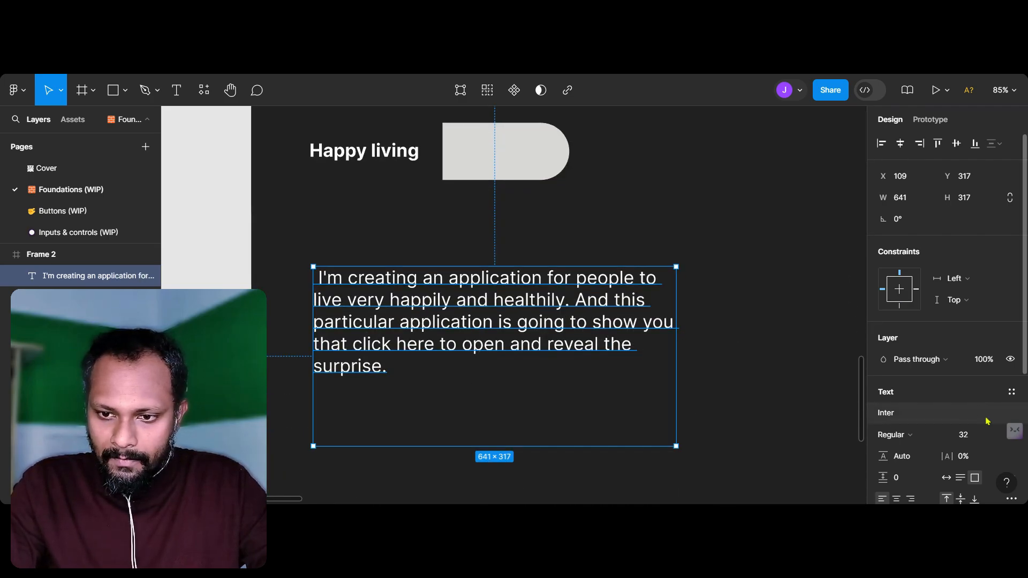
Step: Set the paragraph's font size to 23
{"action": "left_click", "coordinate": [971, 438]}
{"action": "type", "text": "23"}
{"action": "key", "text": "Return"}
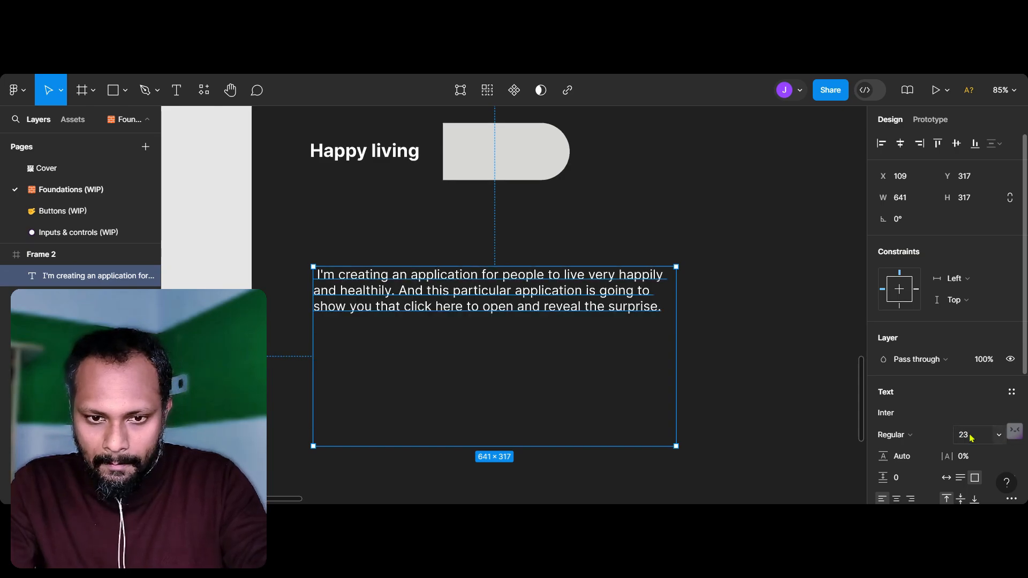
Step: Move the rounded rectangle away from the "Happy living" heading to about X 722, Y 81
{"action": "left_click", "coordinate": [242, 228]}
{"action": "scroll", "coordinate": [248, 250], "scroll_direction": "up", "scroll_amount": 3}
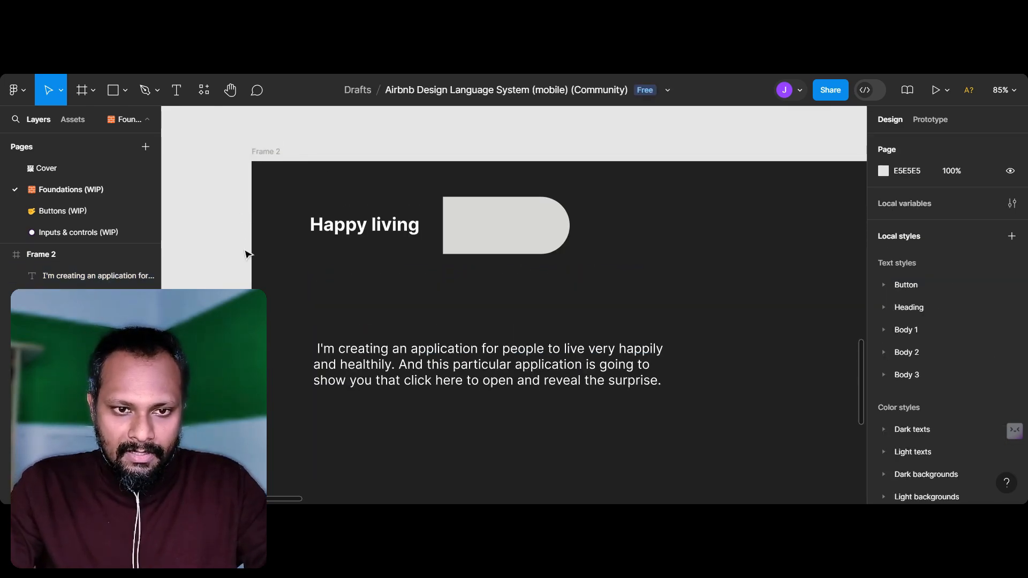
{"action": "left_click_drag", "start_coordinate": [465, 253], "coordinate": [685, 263]}
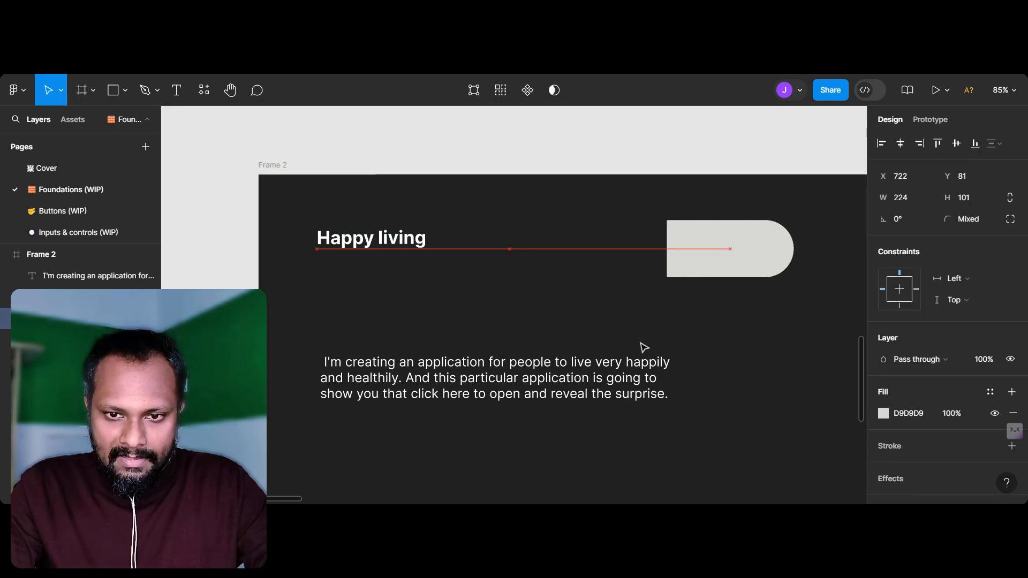
Step: Move the paragraph beneath the heading to about X 103, Y 182 and resize its text box to about 319 × 190
{"action": "left_click_drag", "start_coordinate": [595, 377], "coordinate": [592, 301]}
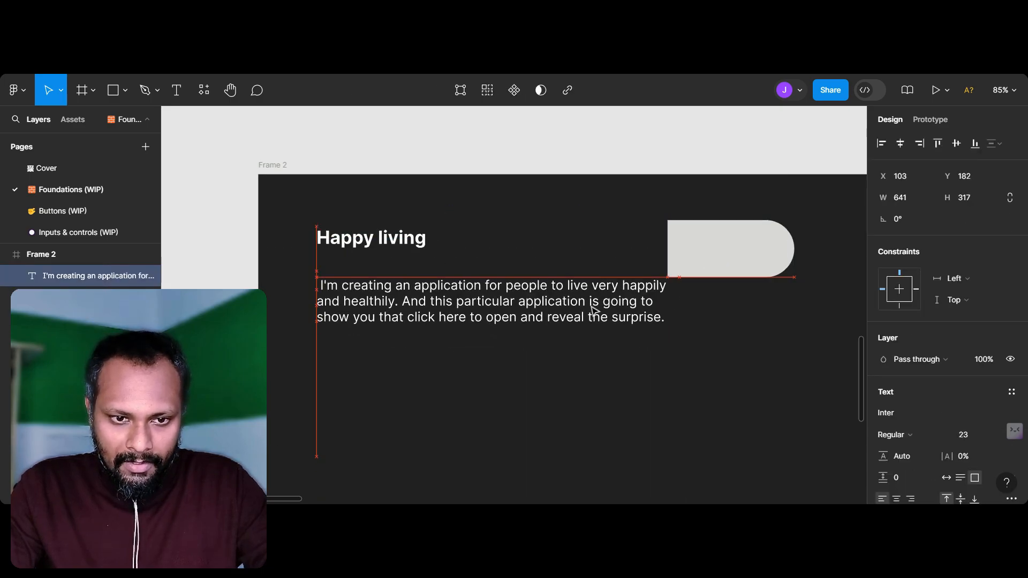
{"action": "left_click_drag", "start_coordinate": [682, 455], "coordinate": [496, 387]}
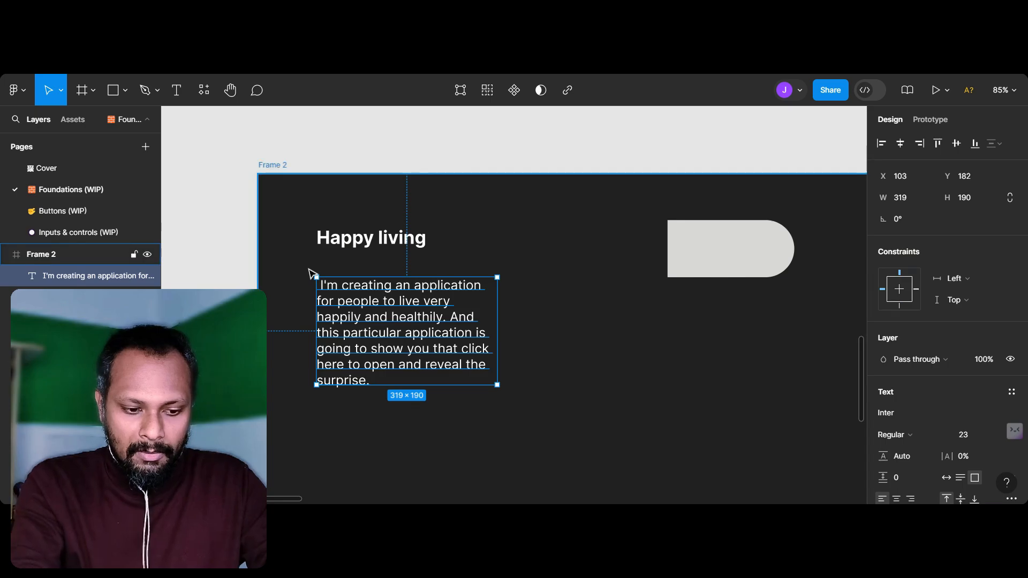
Step: Move the "Happy living" heading and the paragraph together to about X 316
{"action": "left_click", "coordinate": [336, 252]}
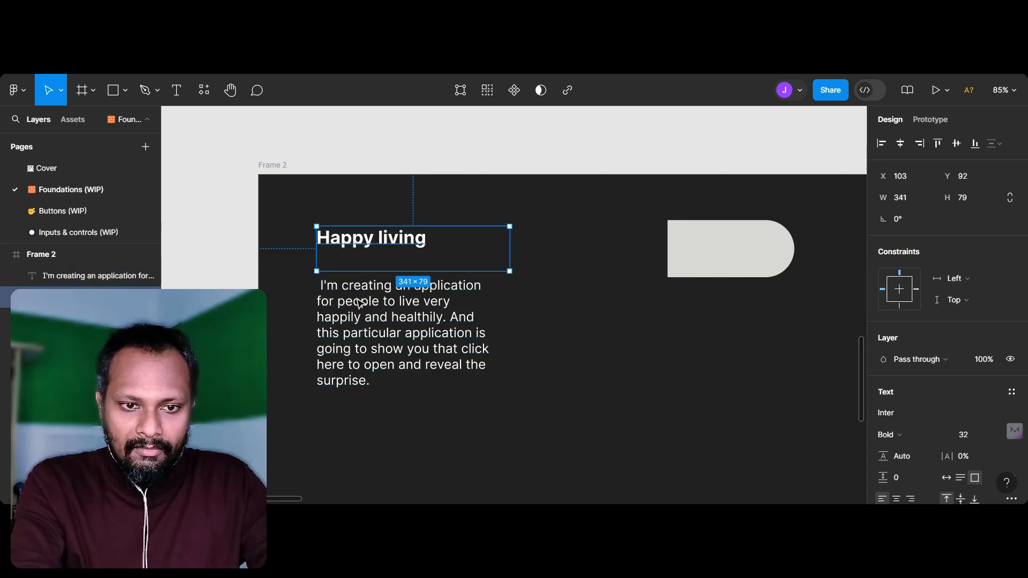
{"action": "left_click", "coordinate": [358, 327], "text": "shift"}
{"action": "left_click_drag", "start_coordinate": [357, 328], "coordinate": [483, 332]}
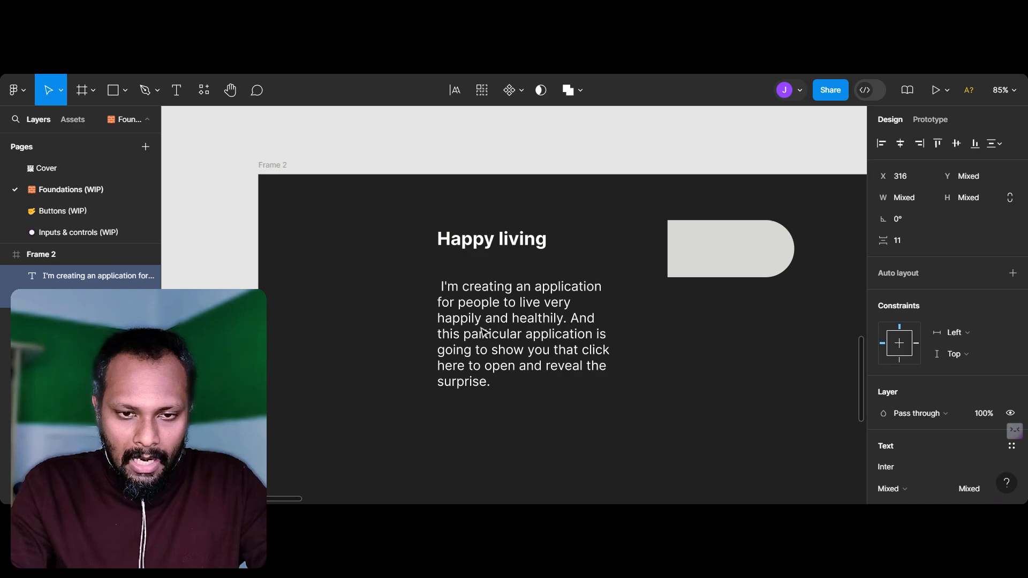
Step: Inspect the text style of the Body 2 / Header sample on the Typography sheet
{"action": "scroll", "coordinate": [483, 331], "scroll_direction": "up", "scroll_amount": 10}
{"action": "scroll", "coordinate": [483, 332], "scroll_direction": "down", "scroll_amount": 5, "text": "ctrl"}
{"action": "scroll", "coordinate": [483, 332], "scroll_direction": "up", "scroll_amount": 2}
{"action": "scroll", "coordinate": [483, 332], "scroll_direction": "up", "scroll_amount": 1}
{"action": "left_click", "coordinate": [423, 191]}
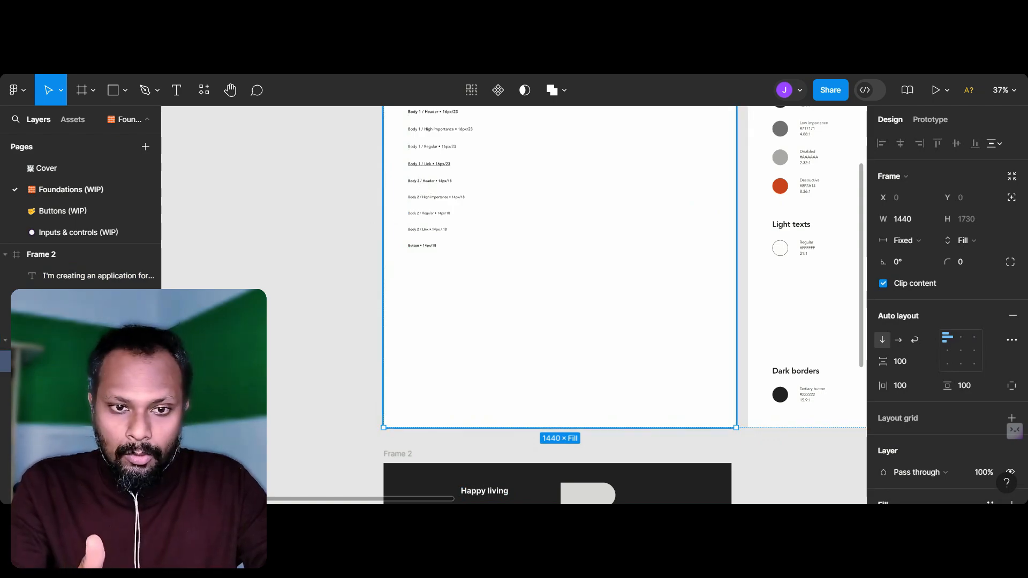
{"action": "left_click", "coordinate": [426, 191]}
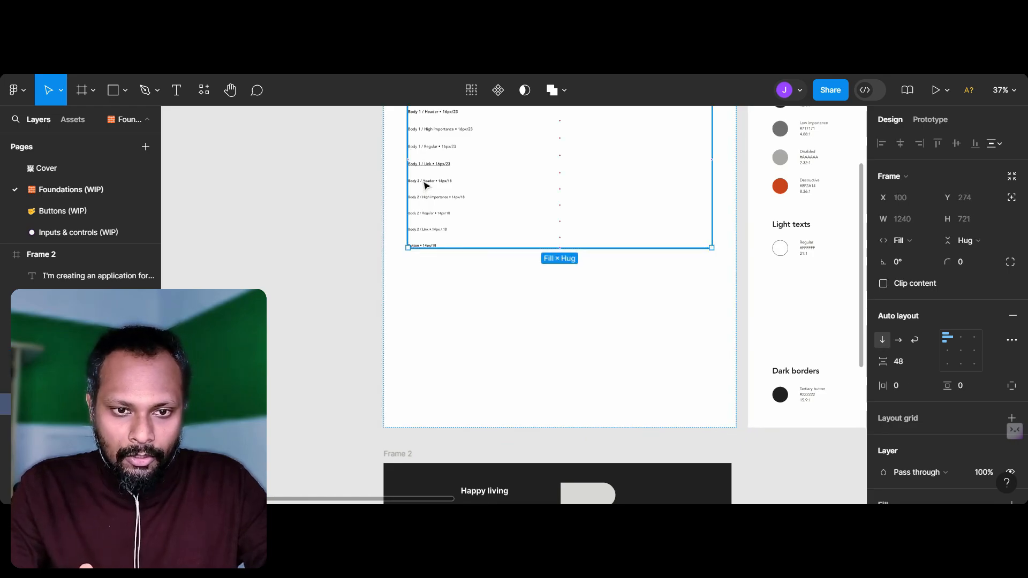
{"action": "left_click", "coordinate": [424, 185]}
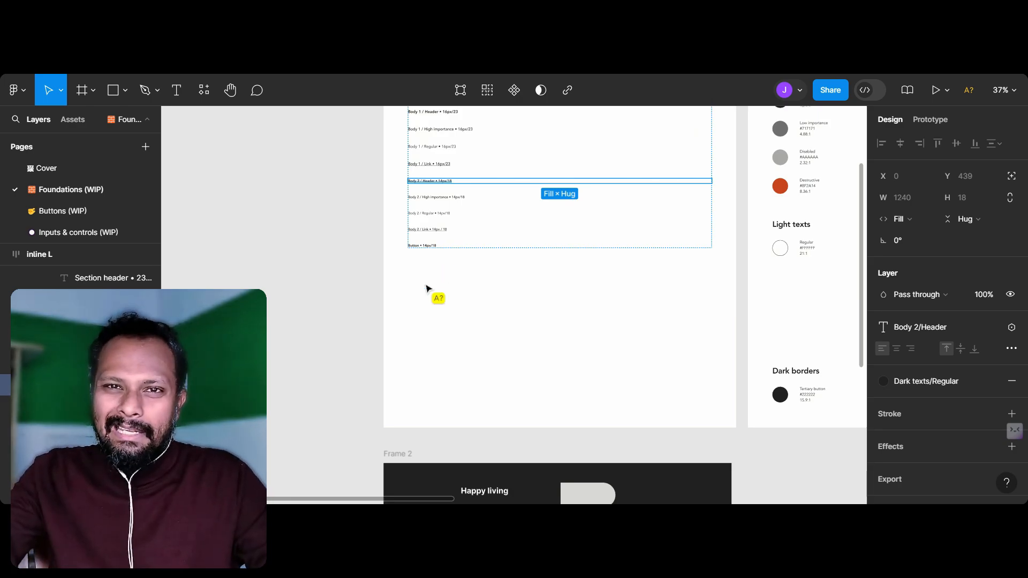
Step: Move the rectangle to the left of the "Happy living" heading at about Y 65 and narrow it to about 155 × 101
{"action": "scroll", "coordinate": [436, 351], "scroll_direction": "down", "scroll_amount": 5}
{"action": "scroll", "coordinate": [435, 350], "scroll_direction": "up", "scroll_amount": 5}
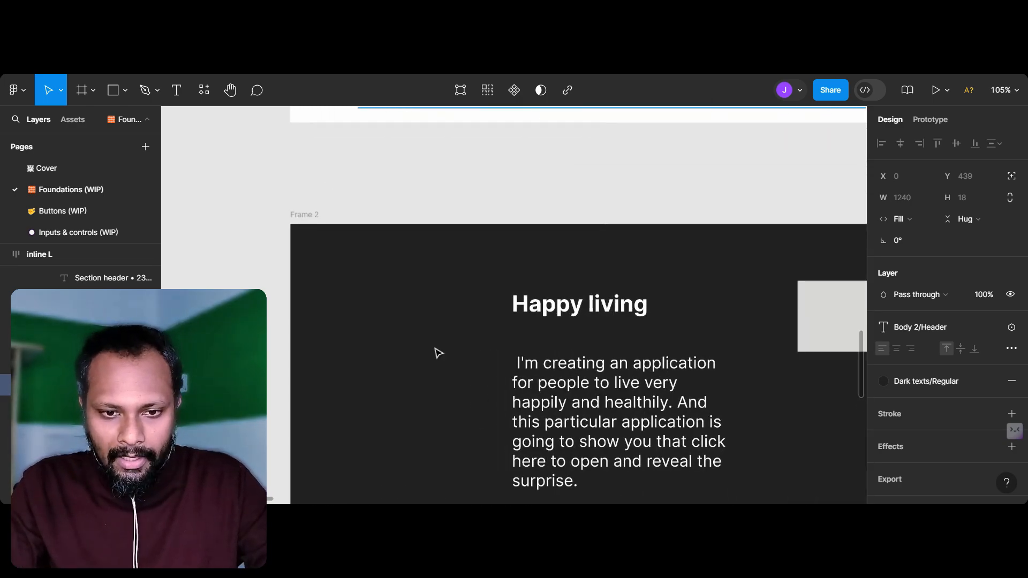
{"action": "scroll", "coordinate": [438, 352], "scroll_direction": "down", "scroll_amount": 3}
{"action": "scroll", "coordinate": [438, 352], "scroll_direction": "right", "scroll_amount": 3}
{"action": "left_click", "coordinate": [438, 352]}
{"action": "left_click_drag", "start_coordinate": [777, 254], "coordinate": [322, 258]}
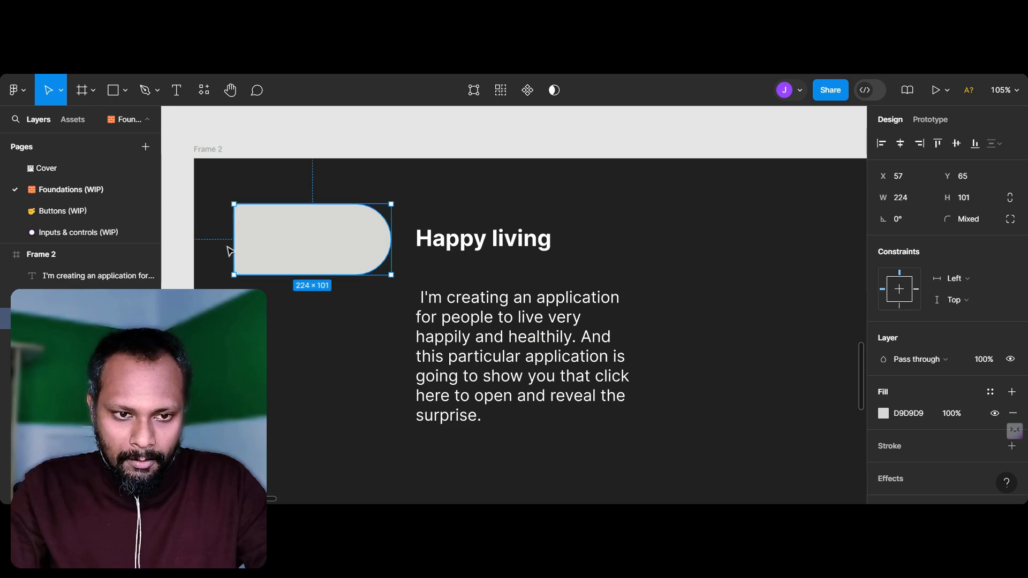
{"action": "left_click_drag", "start_coordinate": [234, 248], "coordinate": [282, 251]}
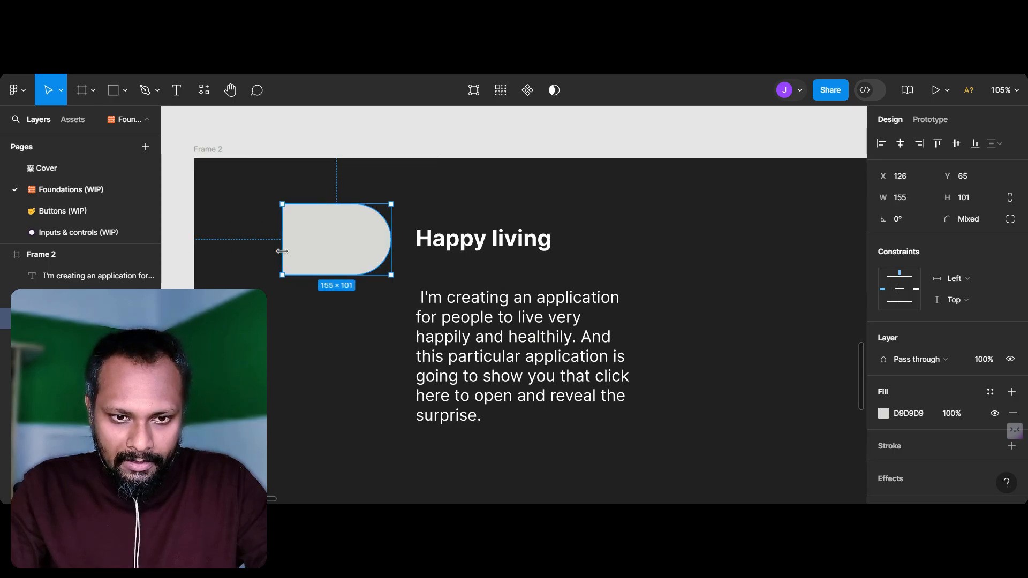
{"action": "left_click", "coordinate": [296, 355]}
Step: Examine the text, background and border swatches on the Colors sheet
{"action": "scroll", "coordinate": [370, 264], "scroll_direction": "right", "scroll_amount": 2}
{"action": "scroll", "coordinate": [445, 262], "scroll_direction": "down", "scroll_amount": 4}
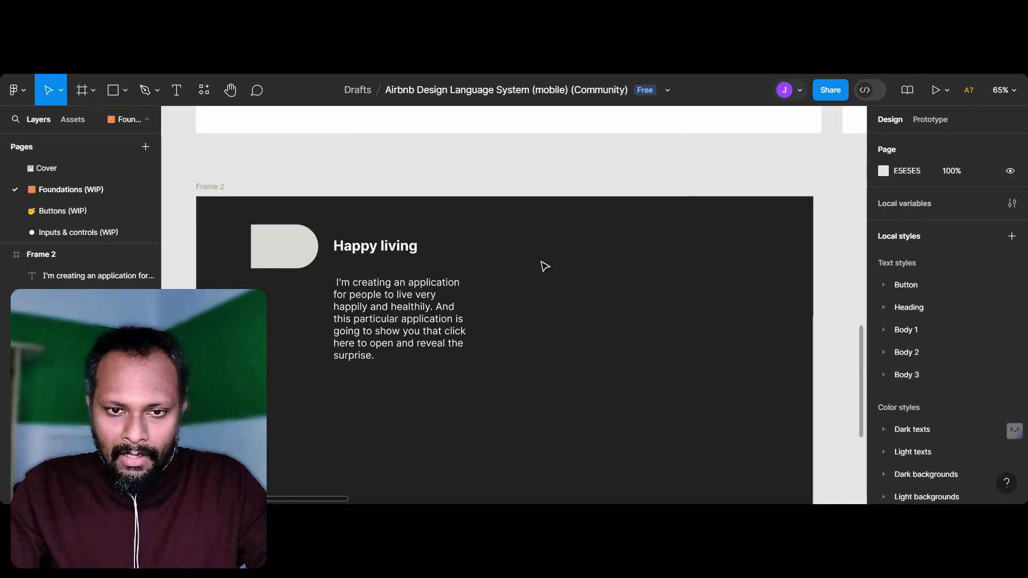
{"action": "scroll", "coordinate": [543, 266], "scroll_direction": "up", "scroll_amount": 8}
{"action": "scroll", "coordinate": [543, 267], "scroll_direction": "right", "scroll_amount": 4}
{"action": "scroll", "coordinate": [544, 266], "scroll_direction": "down", "scroll_amount": 3}
{"action": "scroll", "coordinate": [544, 266], "scroll_direction": "right", "scroll_amount": 5}
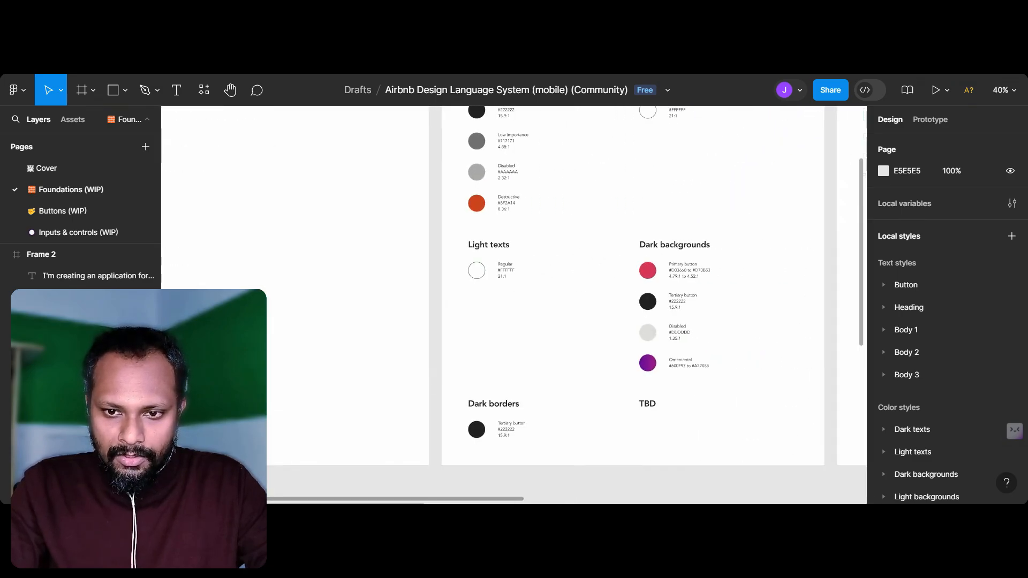
{"action": "scroll", "coordinate": [552, 257], "scroll_direction": "down", "scroll_amount": 1}
{"action": "scroll", "coordinate": [570, 312], "scroll_direction": "down", "scroll_amount": 4}
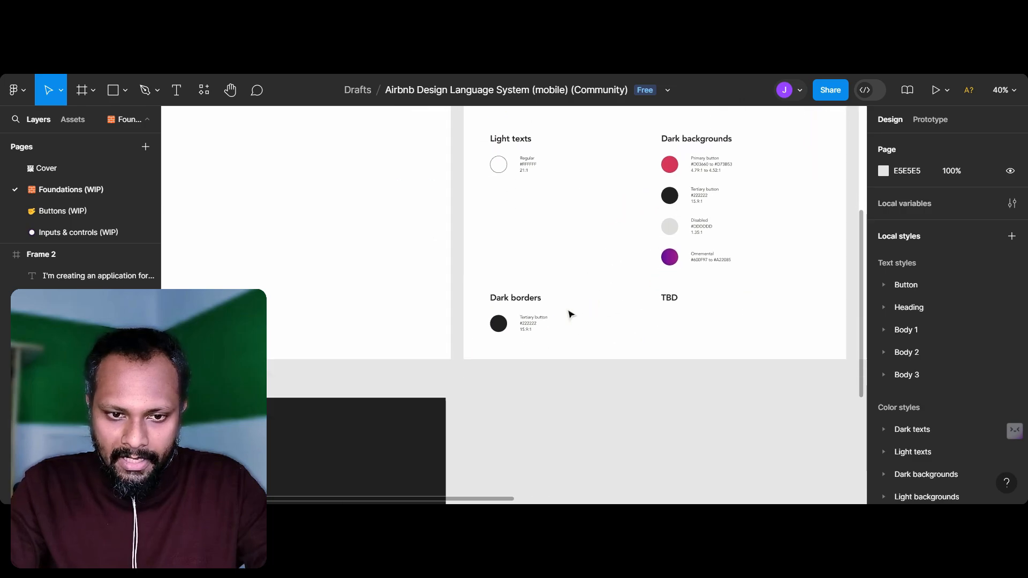
Step: Duplicate the rounded rectangle and place the copy below the paragraph at about X 331, Y 420
{"action": "scroll", "coordinate": [569, 313], "scroll_direction": "left", "scroll_amount": 6}
{"action": "left_click", "coordinate": [335, 282]}
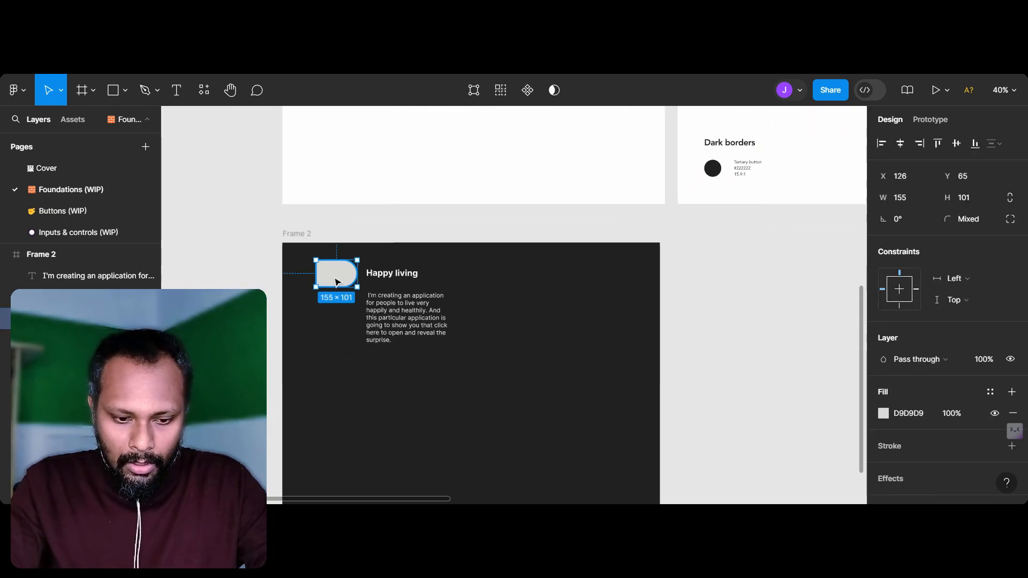
{"action": "left_click_drag", "start_coordinate": [443, 366], "coordinate": [393, 377]}
{"action": "scroll", "coordinate": [394, 377], "scroll_direction": "up", "scroll_amount": 3}
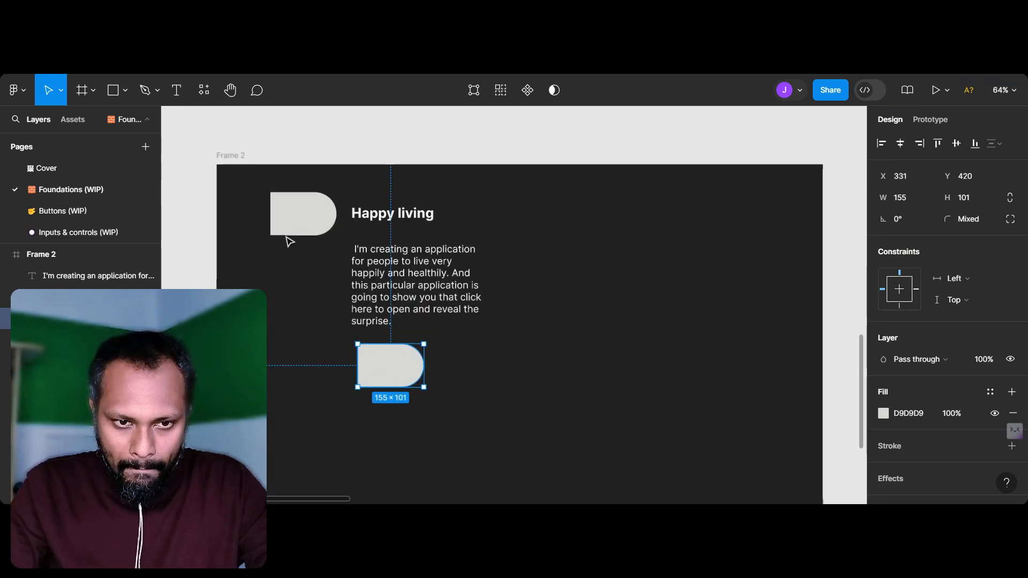
Step: Resize the dark frame, Frame 2, to about 746 × 1166
{"action": "left_click", "coordinate": [241, 160]}
{"action": "scroll", "coordinate": [381, 362], "scroll_direction": "down", "scroll_amount": 4}
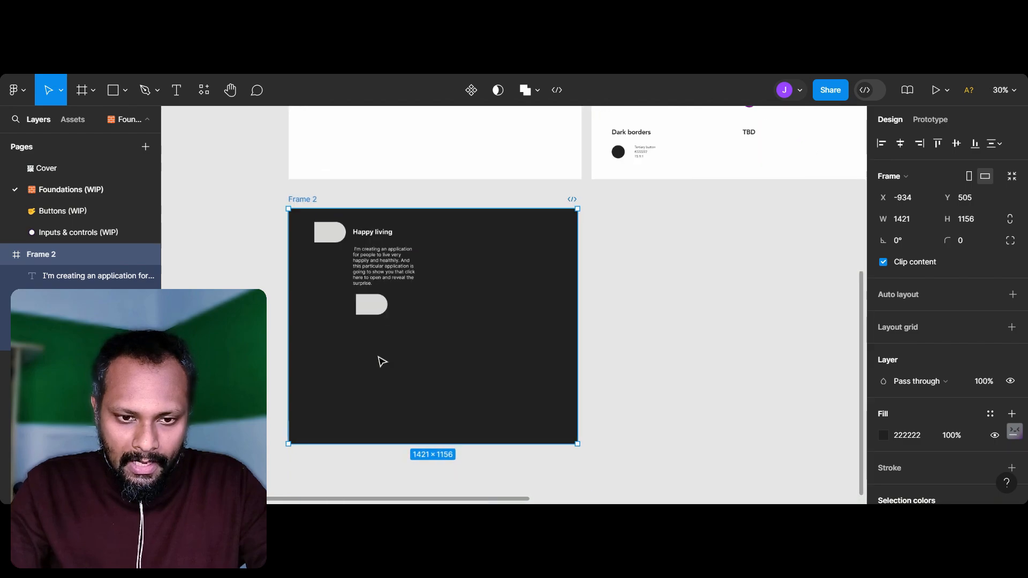
{"action": "left_click_drag", "start_coordinate": [568, 405], "coordinate": [428, 407]}
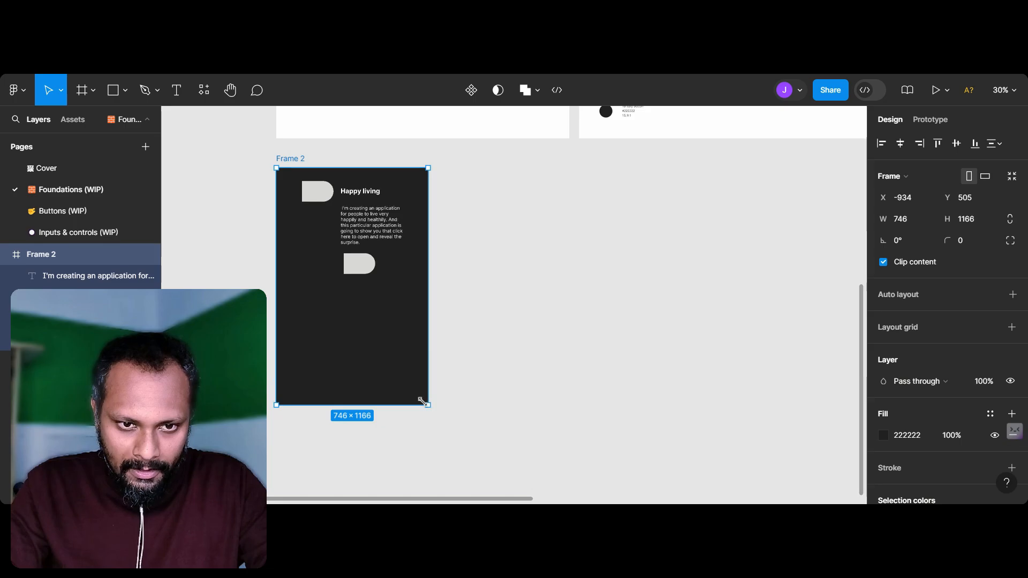
{"action": "scroll", "coordinate": [341, 268], "scroll_direction": "up", "scroll_amount": 4}
{"action": "scroll", "coordinate": [346, 241], "scroll_direction": "up", "scroll_amount": 2}
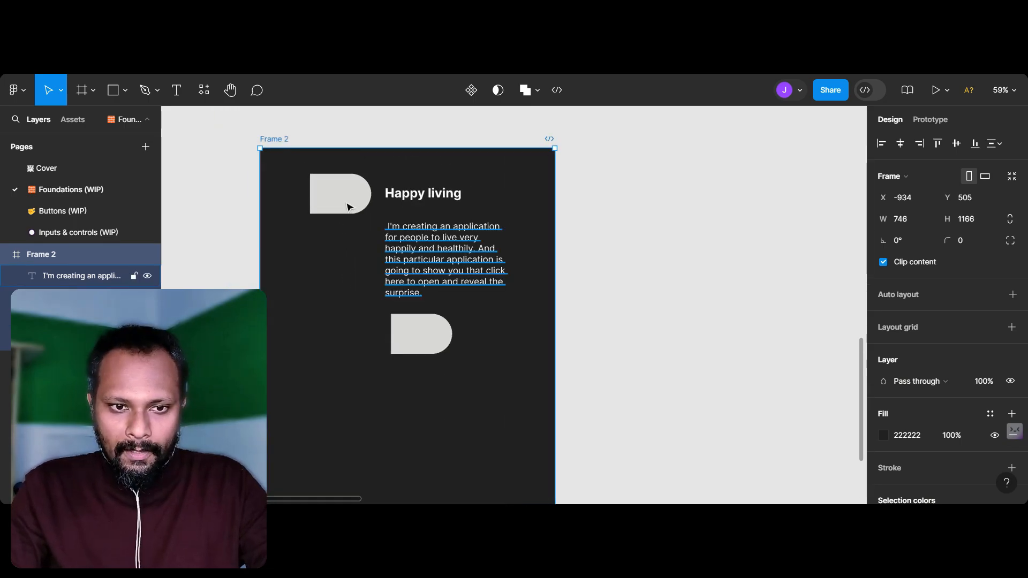
Step: Move the dark frame, Frame 2, to about X -514, Y 879
{"action": "left_click_drag", "start_coordinate": [351, 180], "coordinate": [518, 328]}
{"action": "scroll", "coordinate": [518, 345], "scroll_direction": "down", "scroll_amount": 3}
{"action": "scroll", "coordinate": [517, 344], "scroll_direction": "right", "scroll_amount": 2}
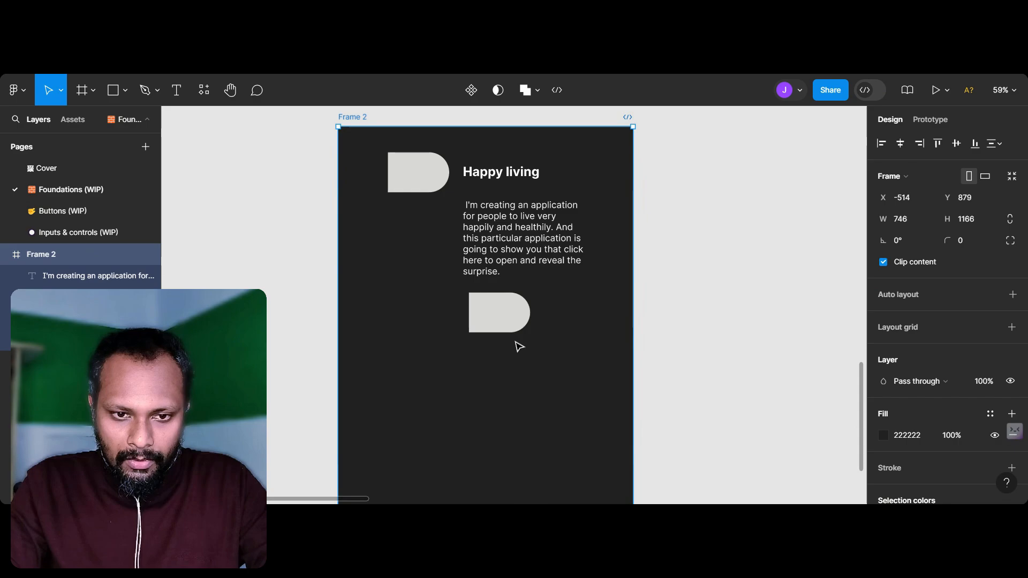
Step: Move the upper rounded shape, heading and paragraph lower in Frame 2, resizing the paragraph to about 352 × 121 at X 123, Y 533
{"action": "left_click", "coordinate": [403, 187]}
{"action": "left_click_drag", "start_coordinate": [402, 187], "coordinate": [547, 323]}
{"action": "left_click_drag", "start_coordinate": [480, 173], "coordinate": [403, 310]}
{"action": "left_click_drag", "start_coordinate": [487, 226], "coordinate": [416, 364]}
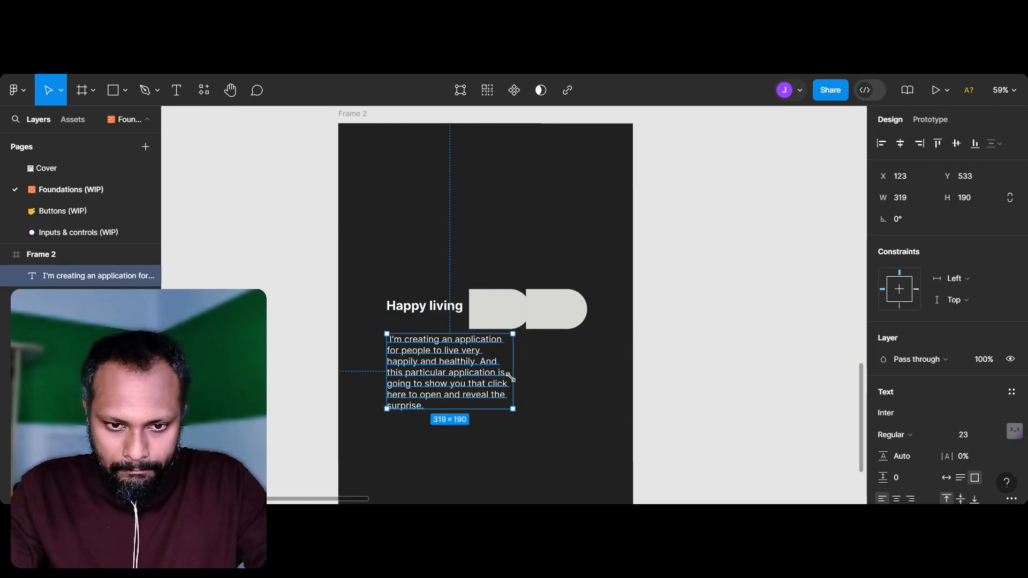
{"action": "left_click_drag", "start_coordinate": [510, 380], "coordinate": [526, 383]}
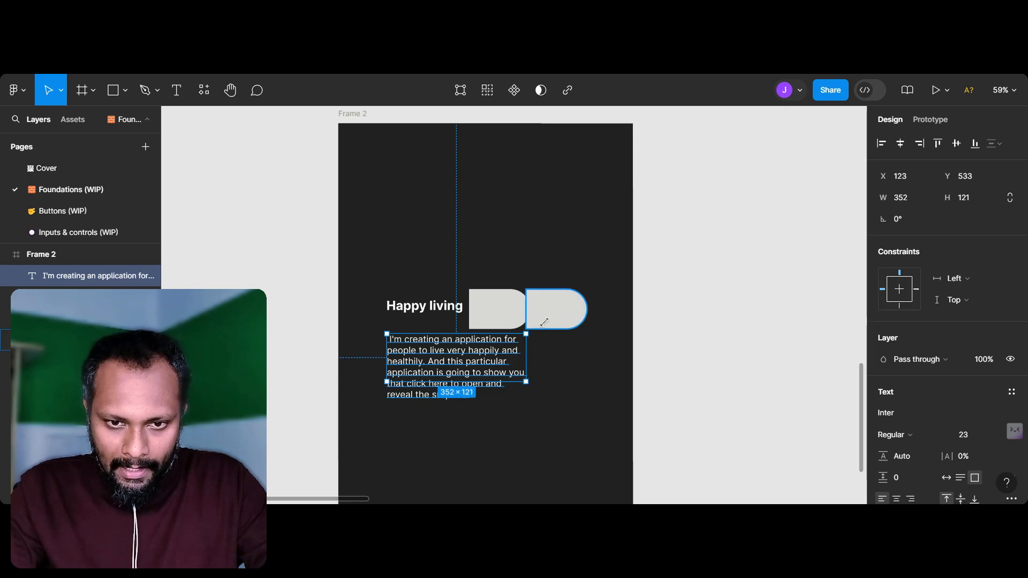
Step: Place one shape below the paragraph at about X 122, Y 752, square its corners and widen it to about 223 × 101
{"action": "scroll", "coordinate": [544, 322], "scroll_direction": "down", "scroll_amount": 4}
{"action": "scroll", "coordinate": [544, 322], "scroll_direction": "right", "scroll_amount": 2}
{"action": "left_click_drag", "start_coordinate": [444, 199], "coordinate": [519, 305]}
{"action": "scroll", "coordinate": [401, 345], "scroll_direction": "up", "scroll_amount": 5}
{"action": "left_click_drag", "start_coordinate": [441, 336], "coordinate": [543, 374]}
{"action": "left_click", "coordinate": [566, 363]}
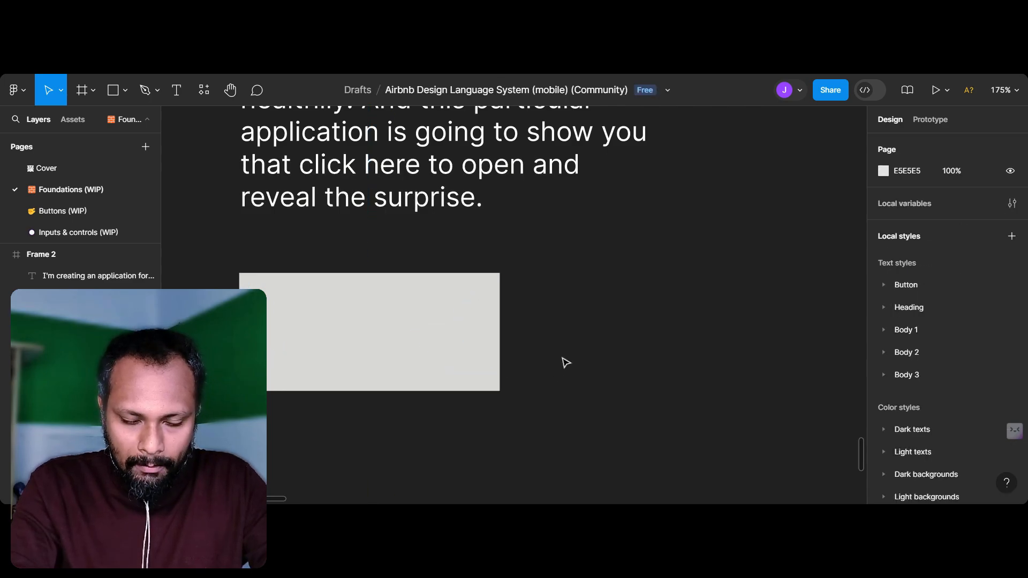
Step: Fill the rectangle below the paragraph with D3385A, sampled from the Primary button swatch under Dark backgrounds
{"action": "scroll", "coordinate": [566, 363], "scroll_direction": "down", "scroll_amount": 8}
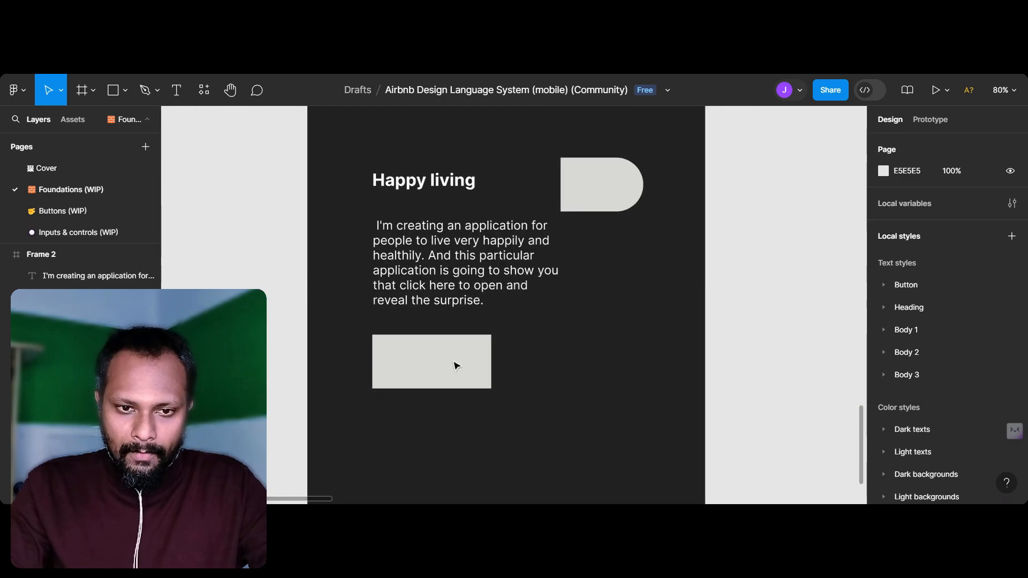
{"action": "scroll", "coordinate": [455, 312], "scroll_direction": "down", "scroll_amount": 5}
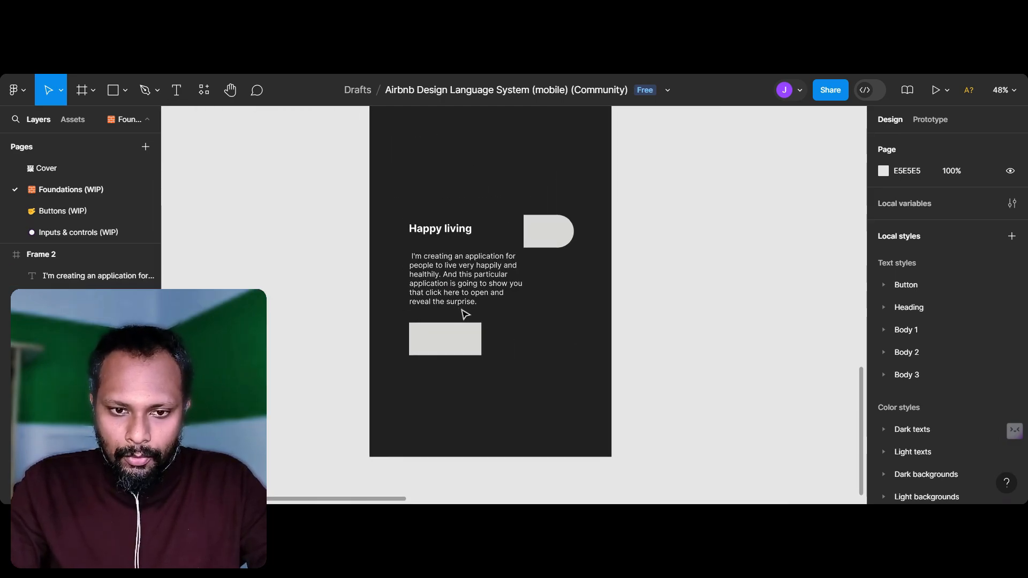
{"action": "left_click", "coordinate": [456, 350]}
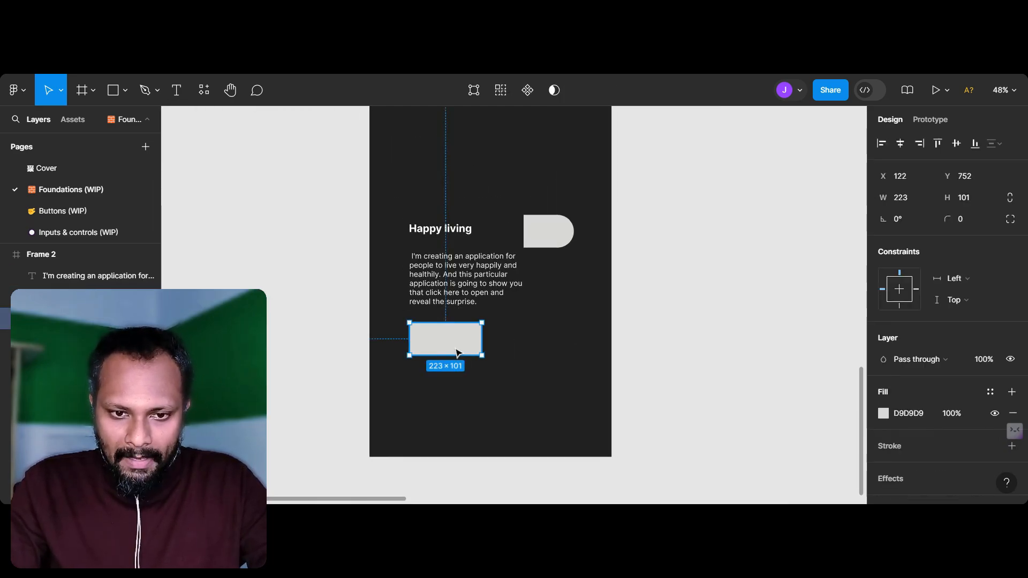
{"action": "left_click", "coordinate": [884, 413]}
{"action": "left_click", "coordinate": [724, 347]}
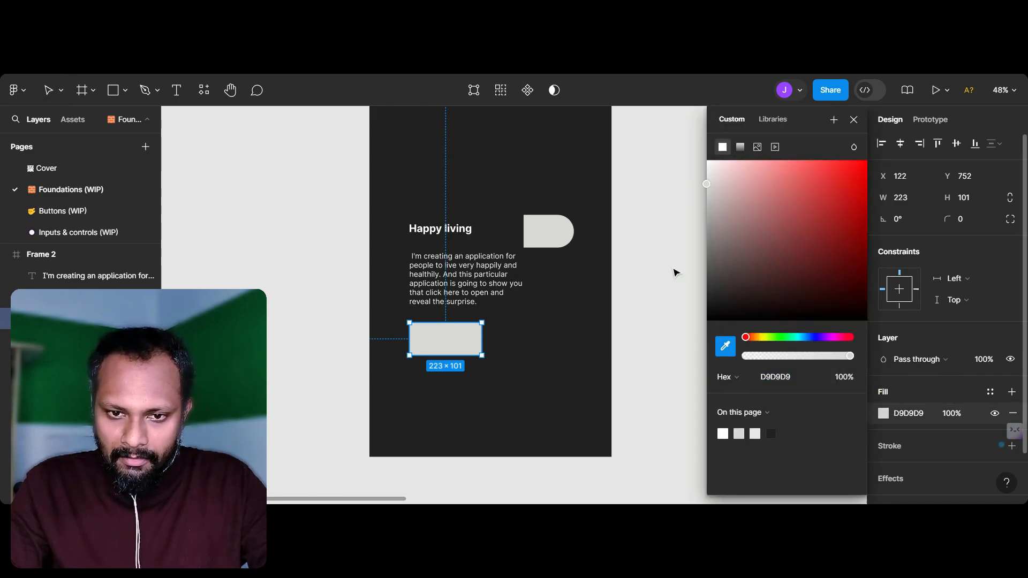
{"action": "scroll", "coordinate": [676, 273], "scroll_direction": "right", "scroll_amount": 1}
{"action": "scroll", "coordinate": [676, 273], "scroll_direction": "down", "scroll_amount": 5}
{"action": "scroll", "coordinate": [676, 273], "scroll_direction": "right", "scroll_amount": 2}
{"action": "scroll", "coordinate": [676, 273], "scroll_direction": "up", "scroll_amount": 3}
{"action": "scroll", "coordinate": [676, 273], "scroll_direction": "right", "scroll_amount": 2}
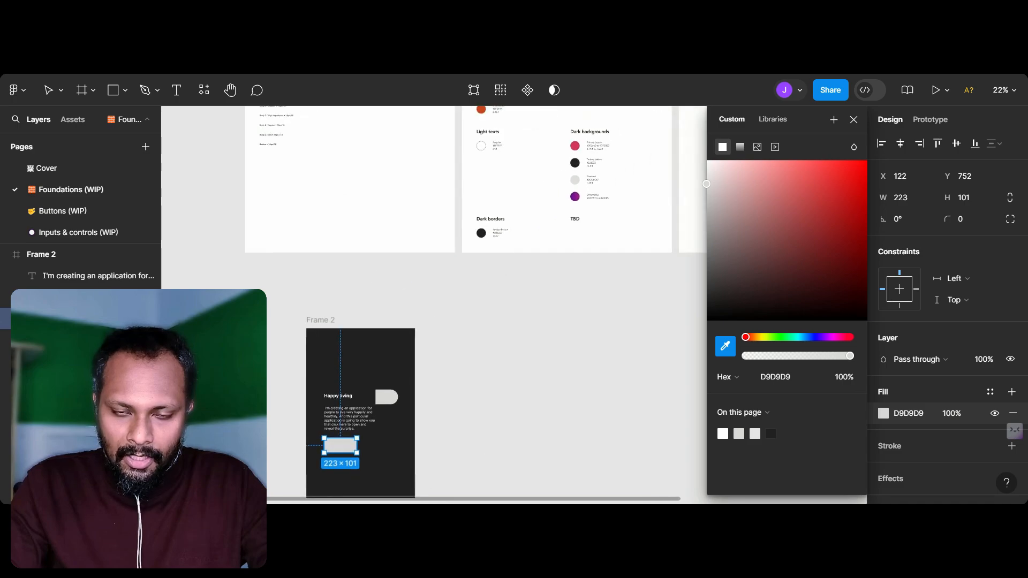
{"action": "scroll", "coordinate": [638, 232], "scroll_direction": "up", "scroll_amount": 5}
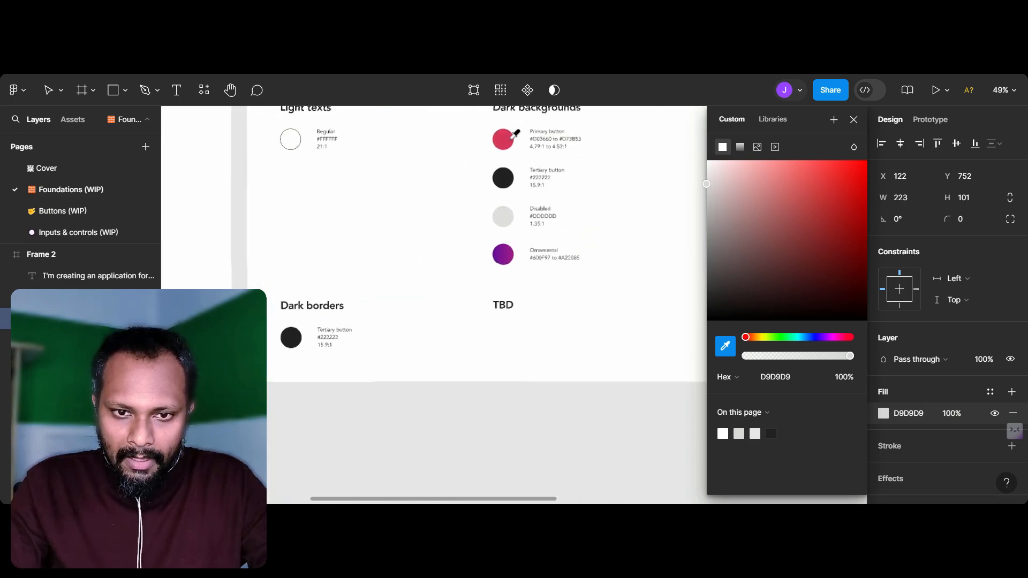
{"action": "left_click", "coordinate": [507, 140]}
{"action": "scroll", "coordinate": [533, 327], "scroll_direction": "down", "scroll_amount": 5}
{"action": "scroll", "coordinate": [533, 327], "scroll_direction": "left", "scroll_amount": 3}
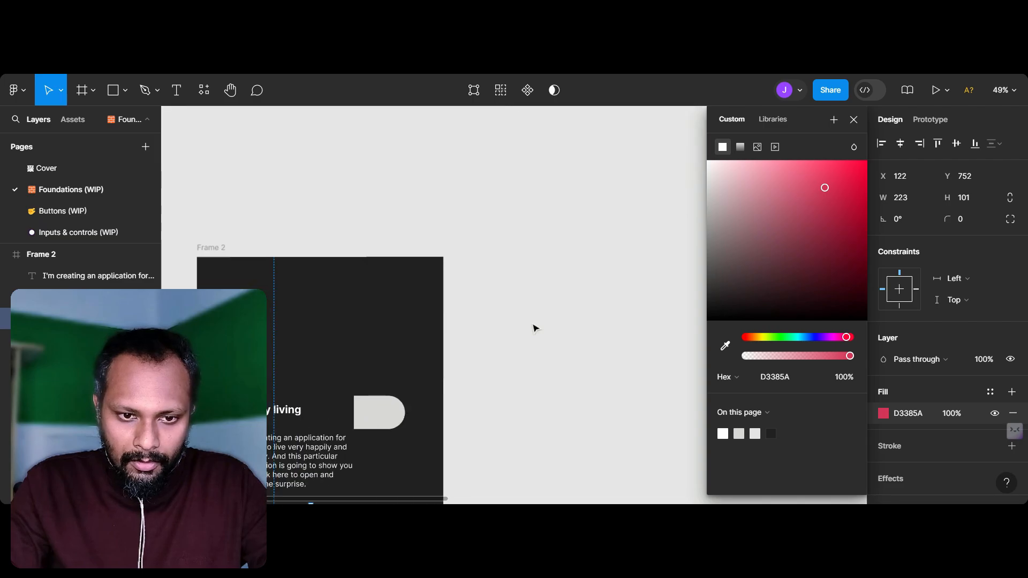
{"action": "scroll", "coordinate": [535, 332], "scroll_direction": "down", "scroll_amount": 1}
{"action": "left_click", "coordinate": [454, 409]}
{"action": "scroll", "coordinate": [454, 409], "scroll_direction": "left", "scroll_amount": 3}
{"action": "scroll", "coordinate": [454, 409], "scroll_direction": "down", "scroll_amount": 2}
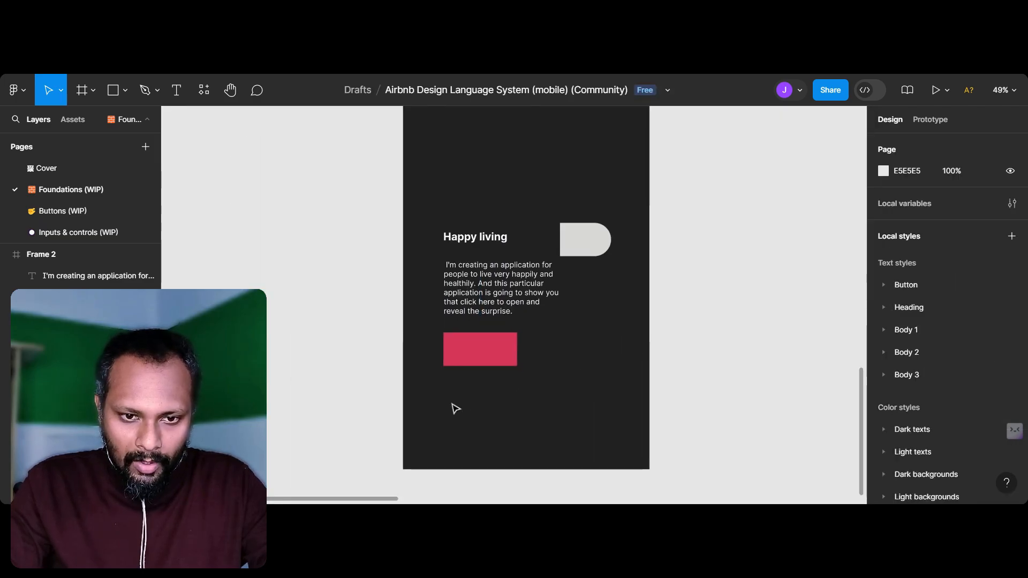
{"action": "scroll", "coordinate": [454, 408], "scroll_direction": "right", "scroll_amount": 3}
{"action": "scroll", "coordinate": [454, 408], "scroll_direction": "up", "scroll_amount": 2}
{"action": "right_click", "coordinate": [448, 383]}
{"action": "mouse_move", "coordinate": [448, 384]}
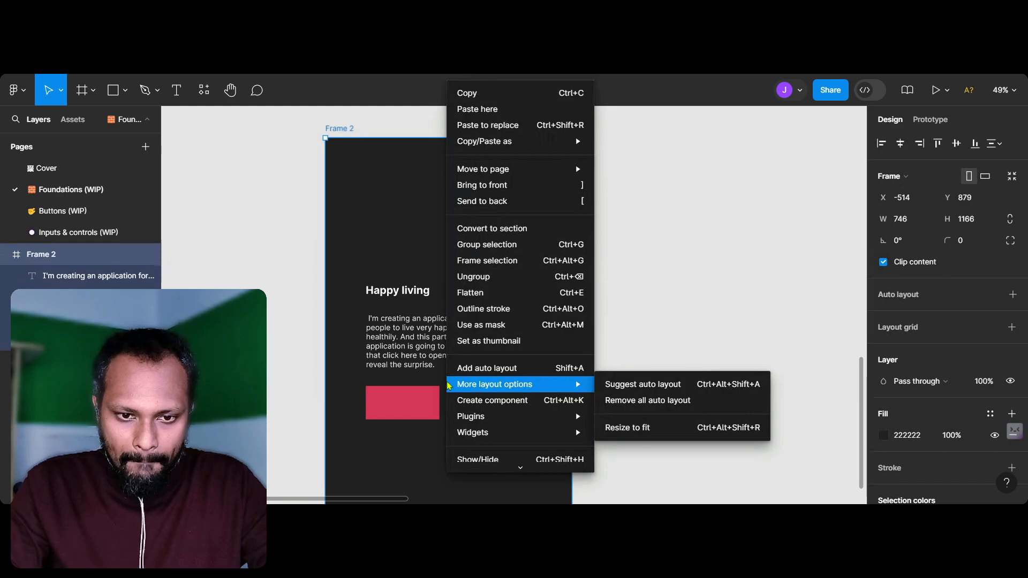
{"action": "left_click", "coordinate": [289, 317]}
{"action": "scroll", "coordinate": [403, 399], "scroll_direction": "up", "scroll_amount": 3}
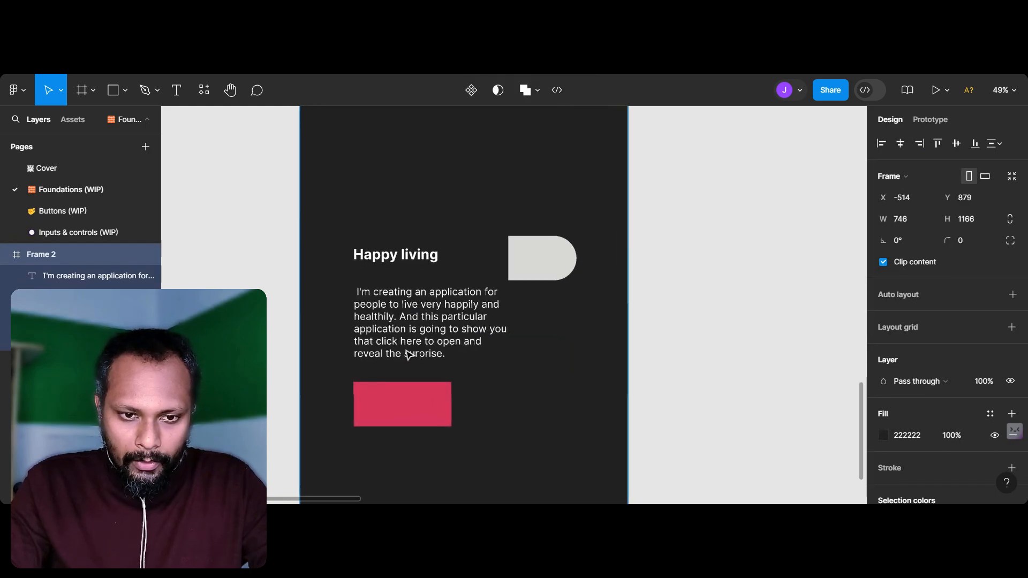
Step: Examine the button swatches, hex codes and contrast ratios under Dark backgrounds on the Colors sheet
{"action": "left_click", "coordinate": [410, 309]}
{"action": "left_click", "coordinate": [410, 257]}
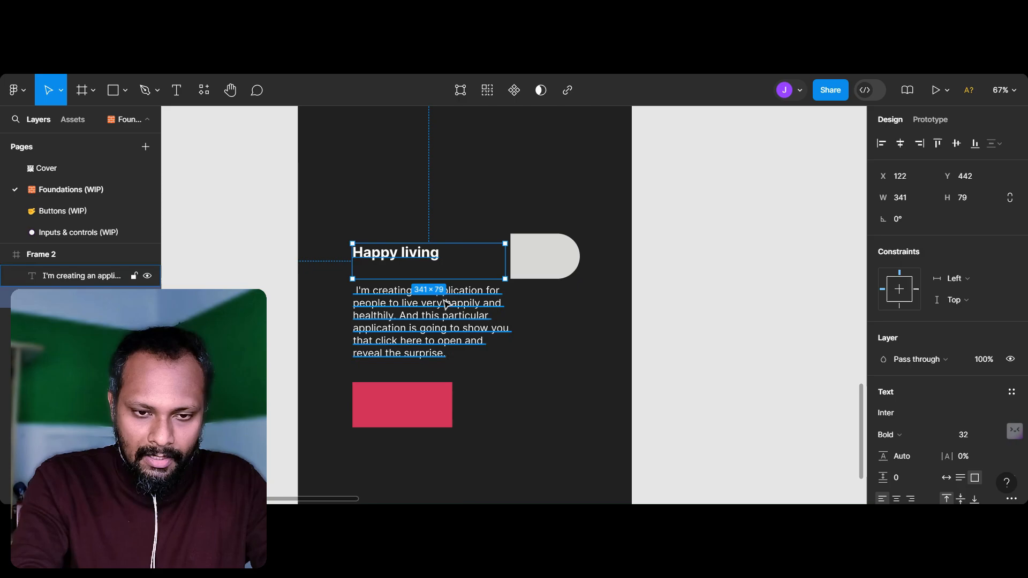
{"action": "scroll", "coordinate": [444, 300], "scroll_direction": "down", "scroll_amount": 5}
{"action": "scroll", "coordinate": [571, 214], "scroll_direction": "up", "scroll_amount": 10}
{"action": "scroll", "coordinate": [571, 214], "scroll_direction": "right", "scroll_amount": 5}
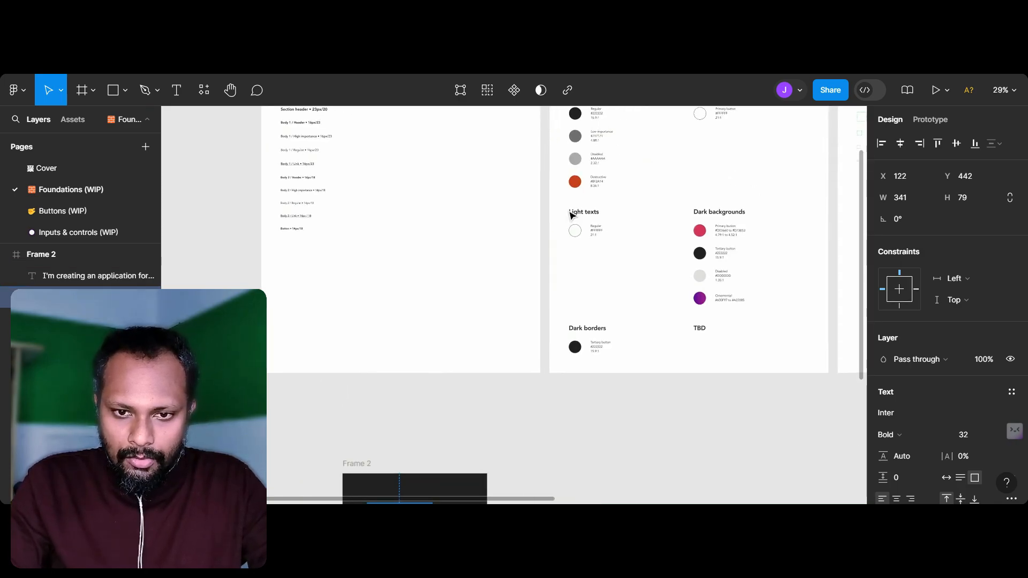
{"action": "scroll", "coordinate": [572, 214], "scroll_direction": "up", "scroll_amount": 2}
{"action": "scroll", "coordinate": [546, 342], "scroll_direction": "up", "scroll_amount": 10}
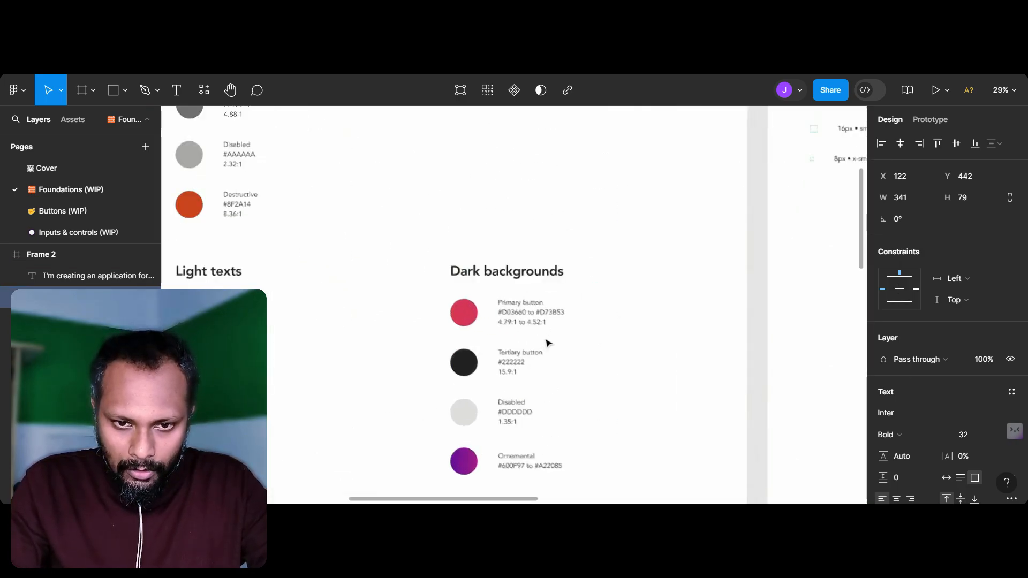
{"action": "scroll", "coordinate": [547, 342], "scroll_direction": "up", "scroll_amount": 5}
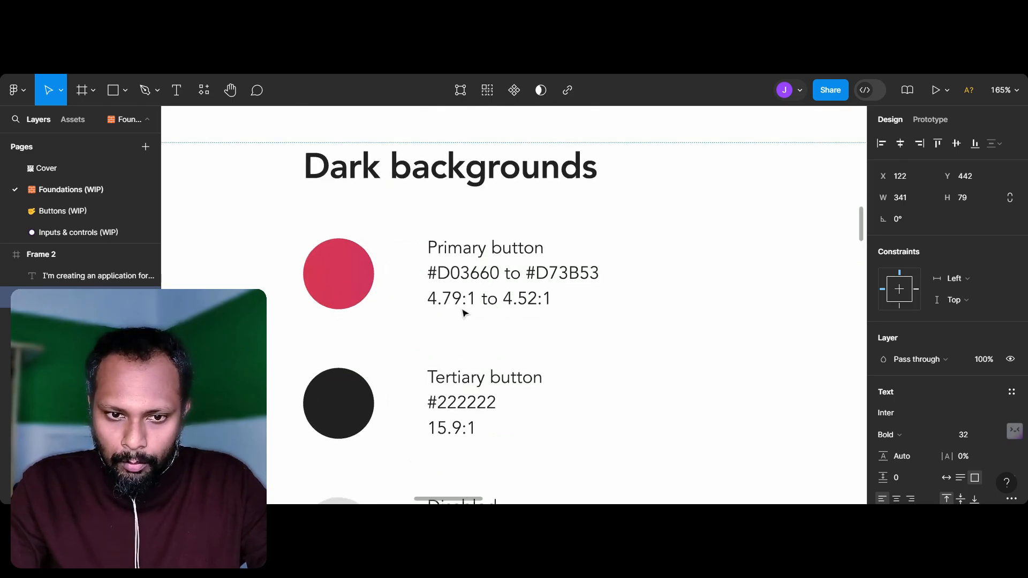
{"action": "scroll", "coordinate": [469, 318], "scroll_direction": "down", "scroll_amount": 6}
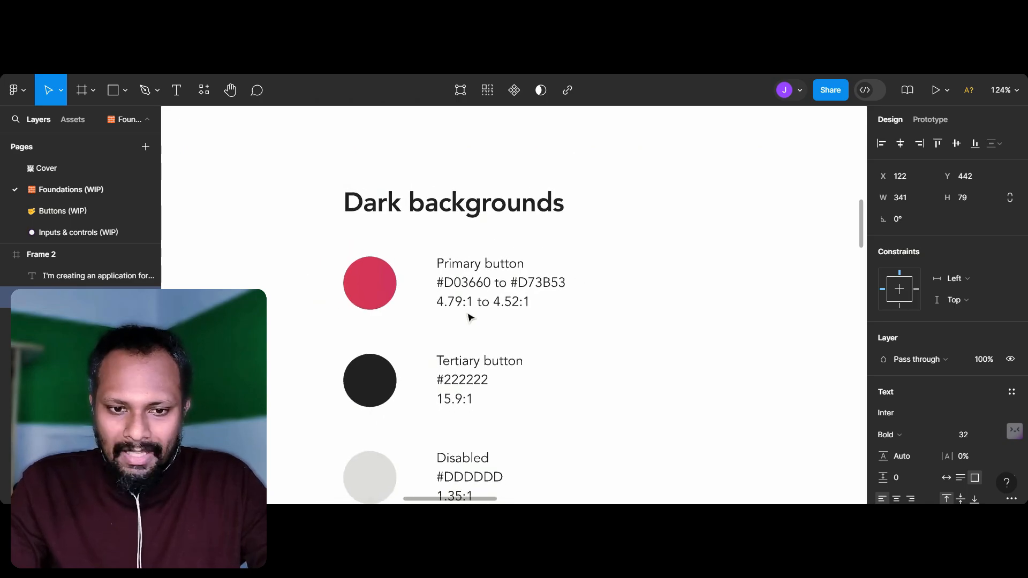
{"action": "scroll", "coordinate": [470, 318], "scroll_direction": "up", "scroll_amount": 7}
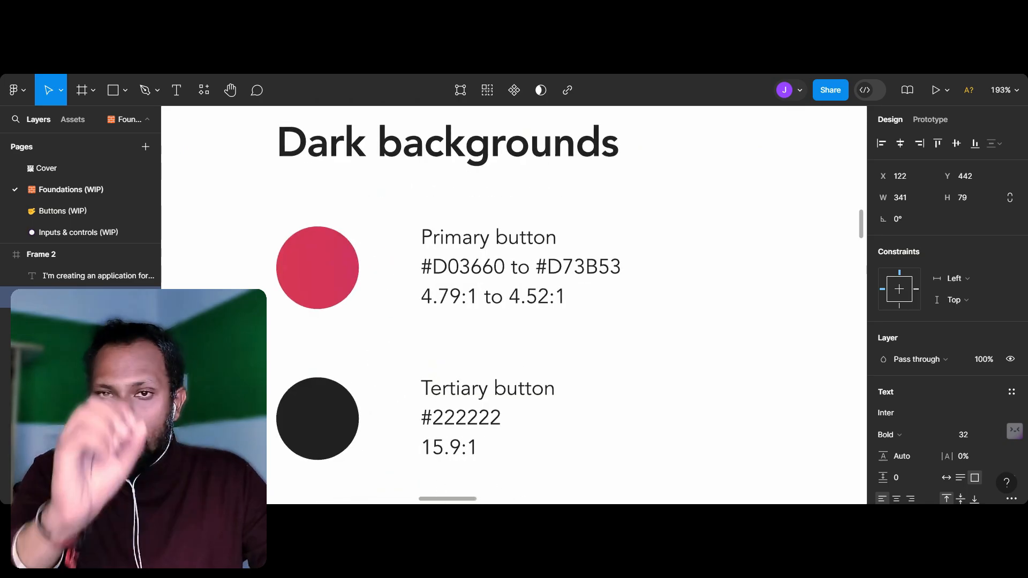
{"action": "scroll", "coordinate": [459, 311], "scroll_direction": "down", "scroll_amount": 6}
{"action": "scroll", "coordinate": [459, 311], "scroll_direction": "down", "scroll_amount": 4}
{"action": "scroll", "coordinate": [459, 311], "scroll_direction": "left", "scroll_amount": 4}
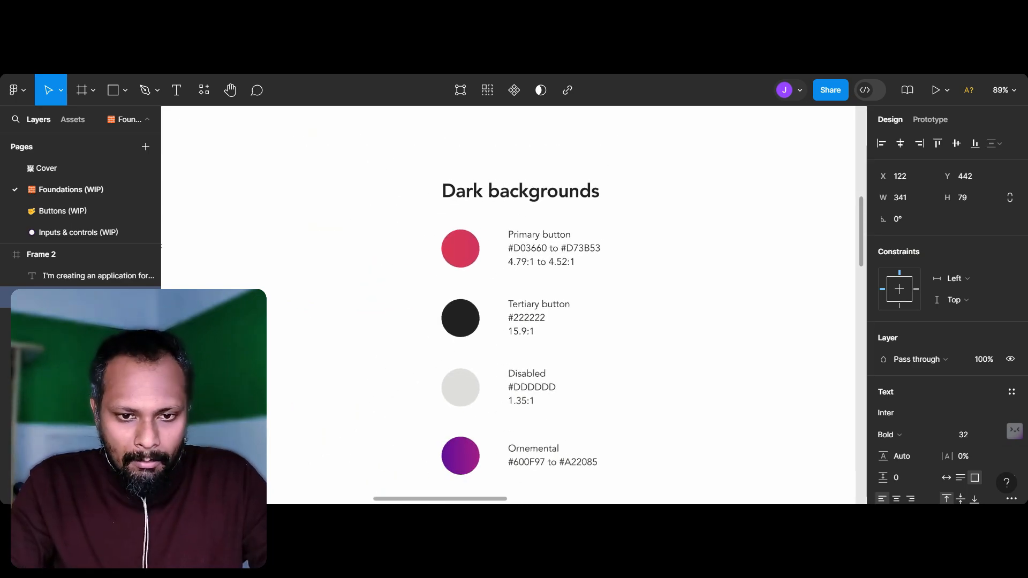
{"action": "scroll", "coordinate": [459, 310], "scroll_direction": "down", "scroll_amount": 5}
{"action": "scroll", "coordinate": [459, 310], "scroll_direction": "down", "scroll_amount": 7}
{"action": "scroll", "coordinate": [460, 310], "scroll_direction": "left", "scroll_amount": 5}
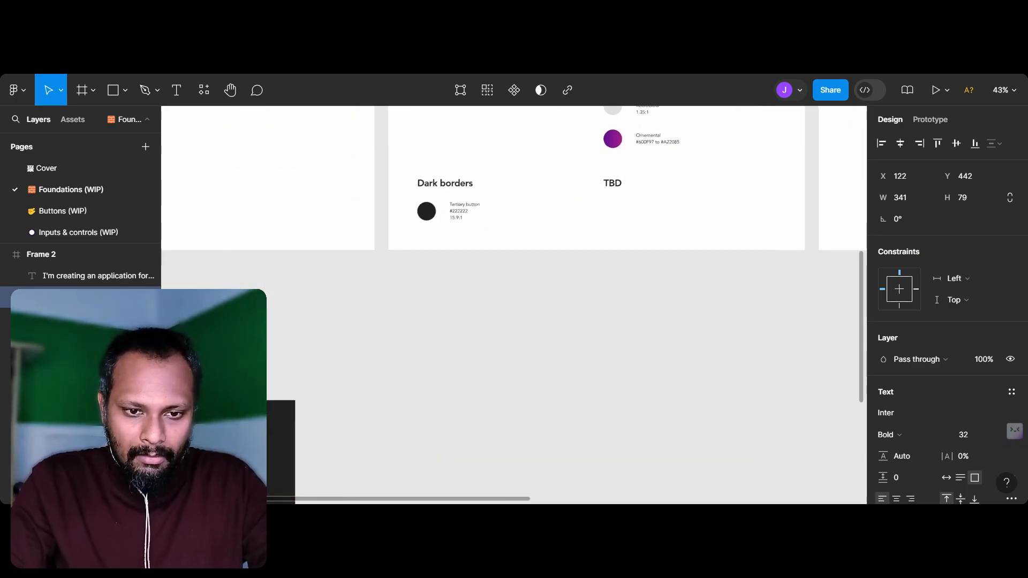
{"action": "scroll", "coordinate": [461, 311], "scroll_direction": "up", "scroll_amount": 4}
{"action": "scroll", "coordinate": [461, 311], "scroll_direction": "left", "scroll_amount": 2}
{"action": "scroll", "coordinate": [462, 311], "scroll_direction": "down", "scroll_amount": 1}
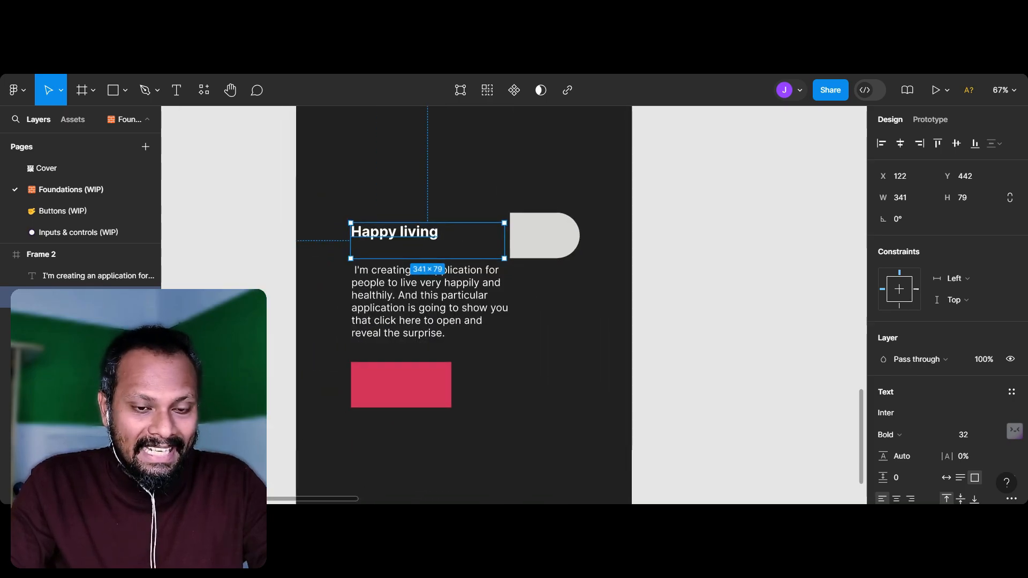
Step: Duplicate the "Happy living" heading onto the pink rectangle at about X 151, Y 782 and change the copy's text to "Open"
{"action": "left_click", "coordinate": [761, 386]}
{"action": "left_click", "coordinate": [448, 407]}
{"action": "scroll", "coordinate": [450, 408], "scroll_direction": "up", "scroll_amount": 3}
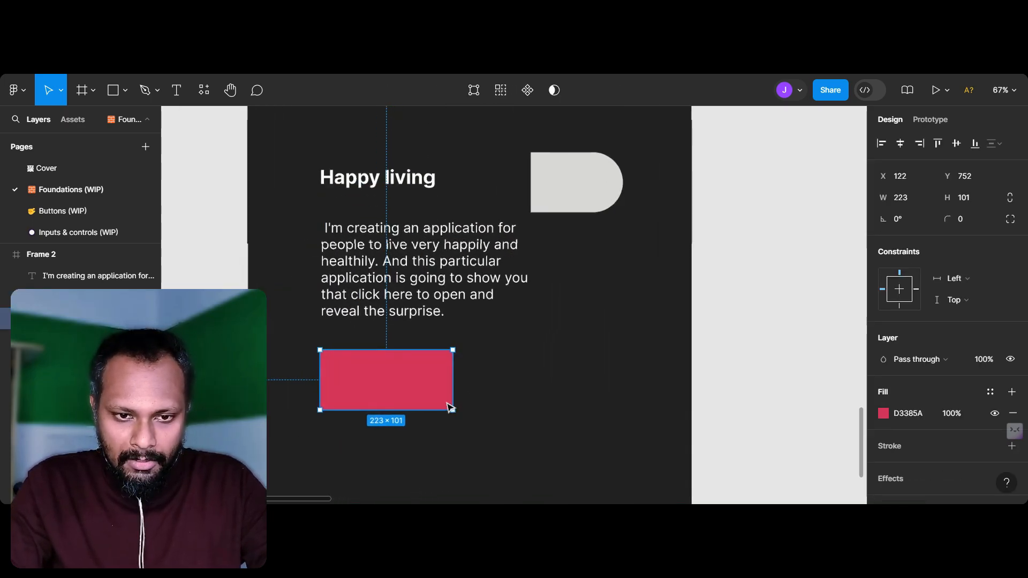
{"action": "left_click", "coordinate": [390, 182]}
{"action": "left_click_drag", "start_coordinate": [390, 182], "coordinate": [411, 390]}
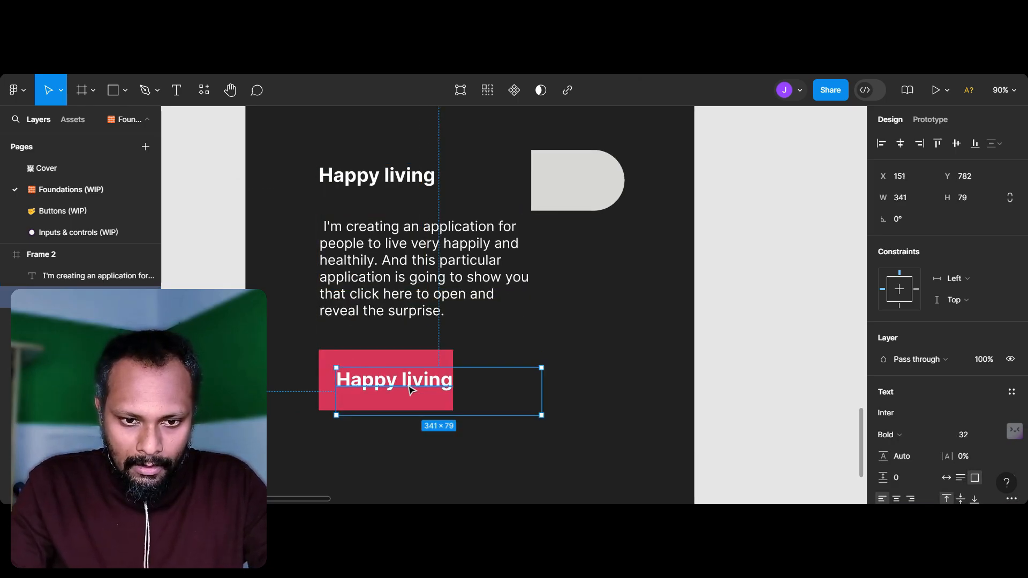
{"action": "double_click", "coordinate": [412, 389]}
{"action": "type", "text": "Open"}
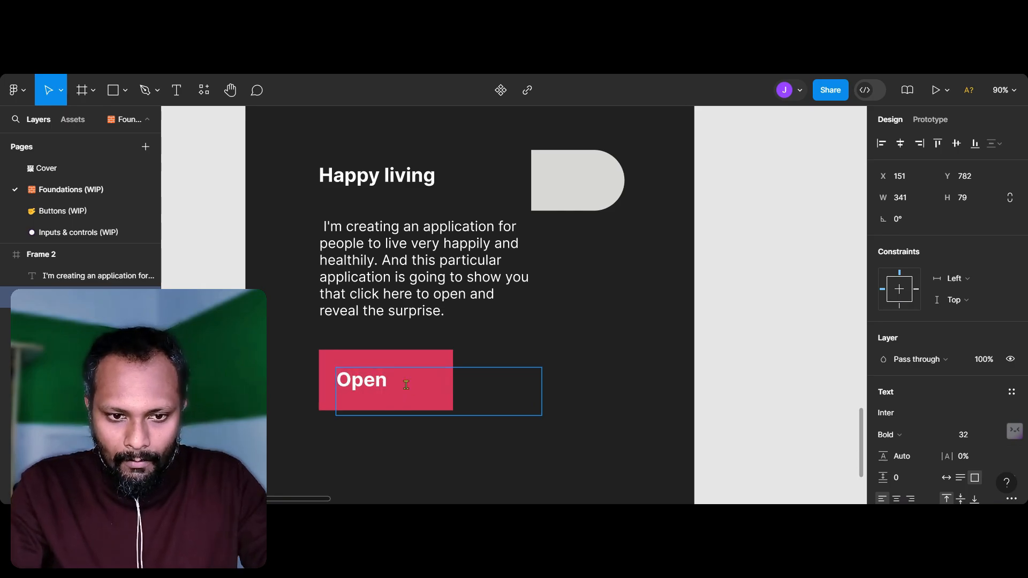
{"action": "key", "text": "Escape"}
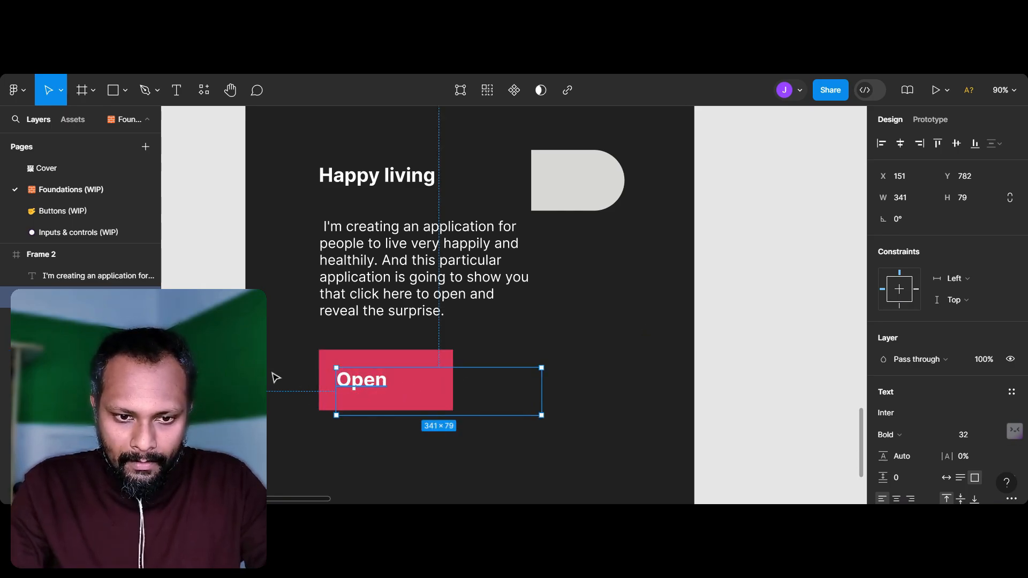
{"action": "key", "text": "Escape"}
Step: Shrink the "Open" label's text box to about 115 × 49 so it fits within the pink rectangle
{"action": "left_click", "coordinate": [385, 392]}
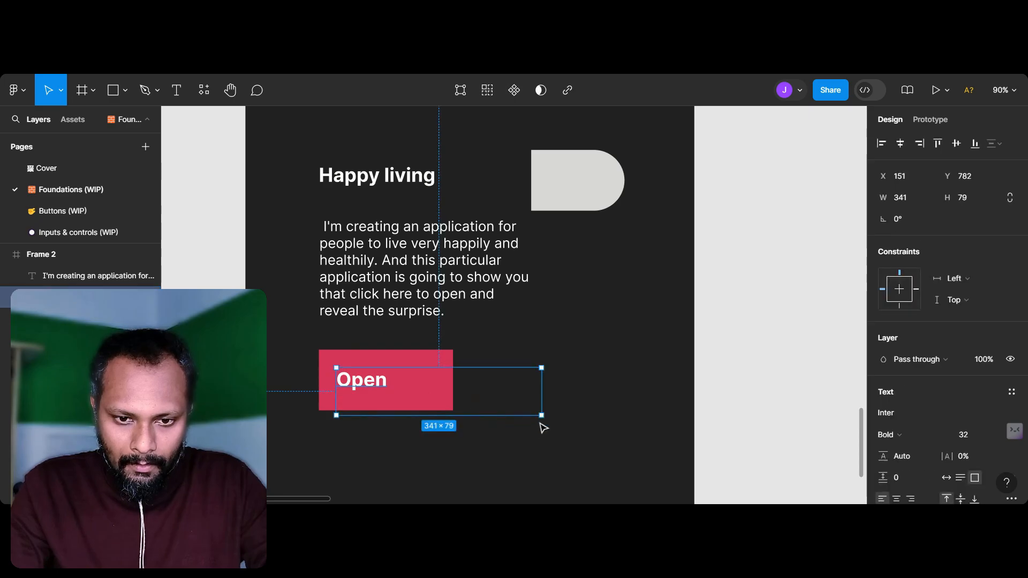
{"action": "left_click_drag", "start_coordinate": [540, 417], "coordinate": [406, 399]}
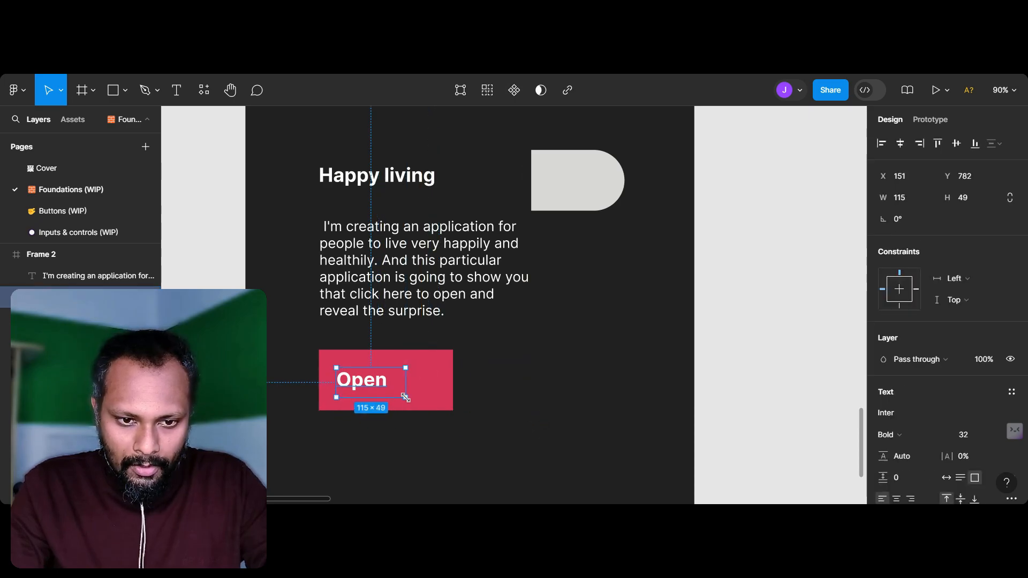
{"action": "left_click", "coordinate": [518, 373]}
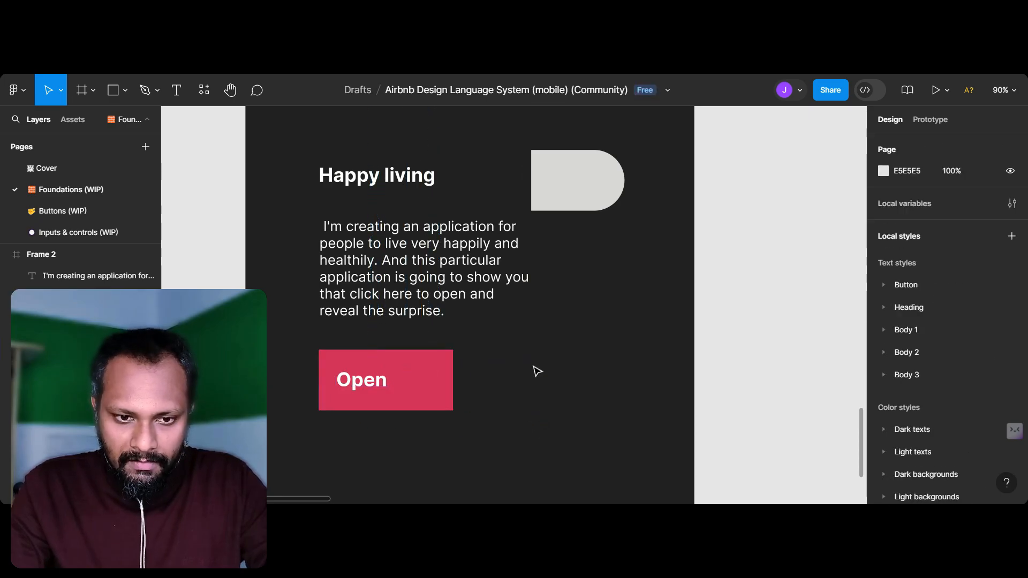
Step: Resize the pink rectangle to about 177 × 79 and move the "Open" label to about X 146, Y 767 inside it
{"action": "left_click", "coordinate": [447, 385]}
{"action": "scroll", "coordinate": [467, 388], "scroll_direction": "up", "scroll_amount": 3}
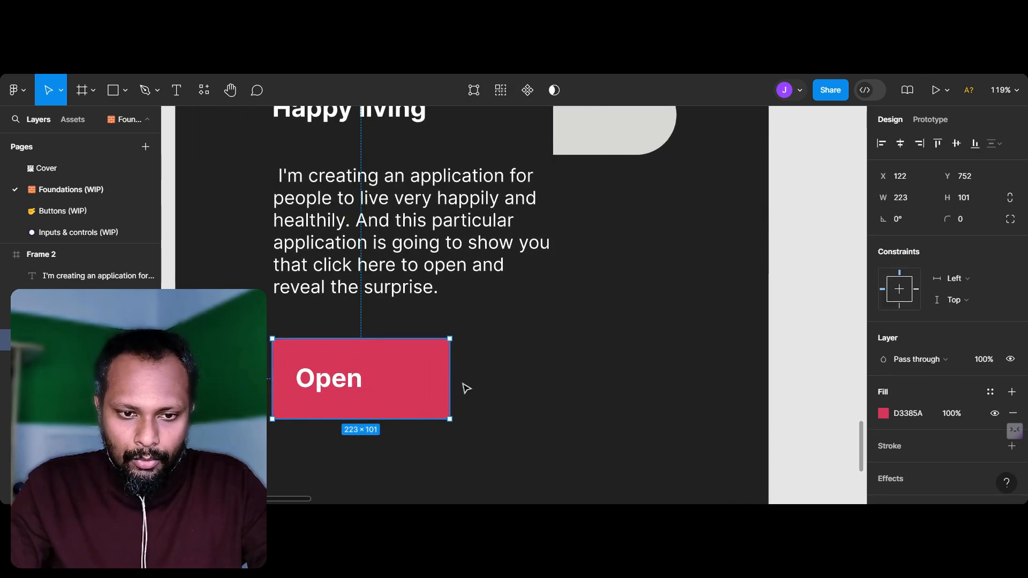
{"action": "left_click_drag", "start_coordinate": [453, 423], "coordinate": [413, 399]}
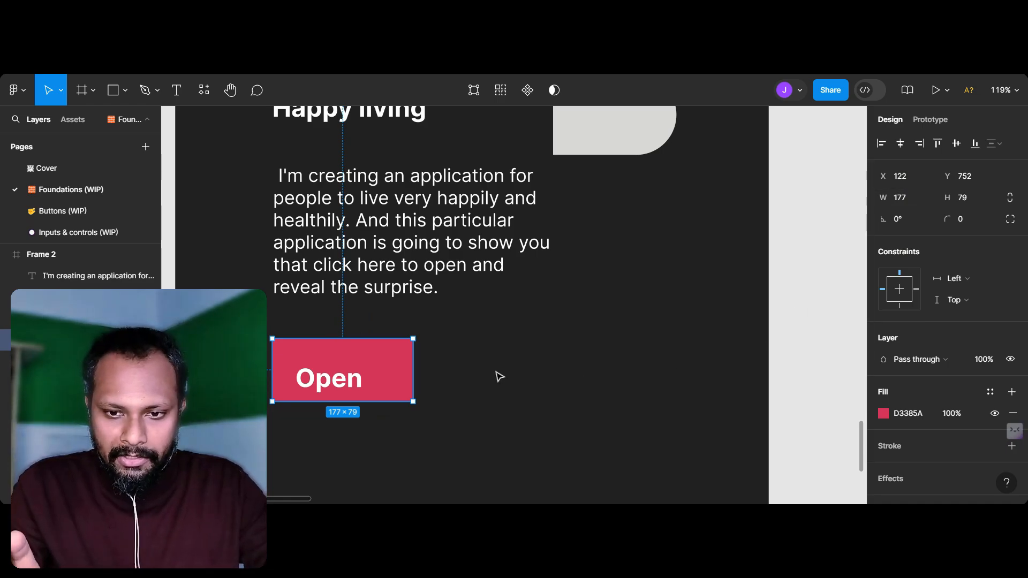
{"action": "left_click_drag", "start_coordinate": [328, 388], "coordinate": [325, 377]}
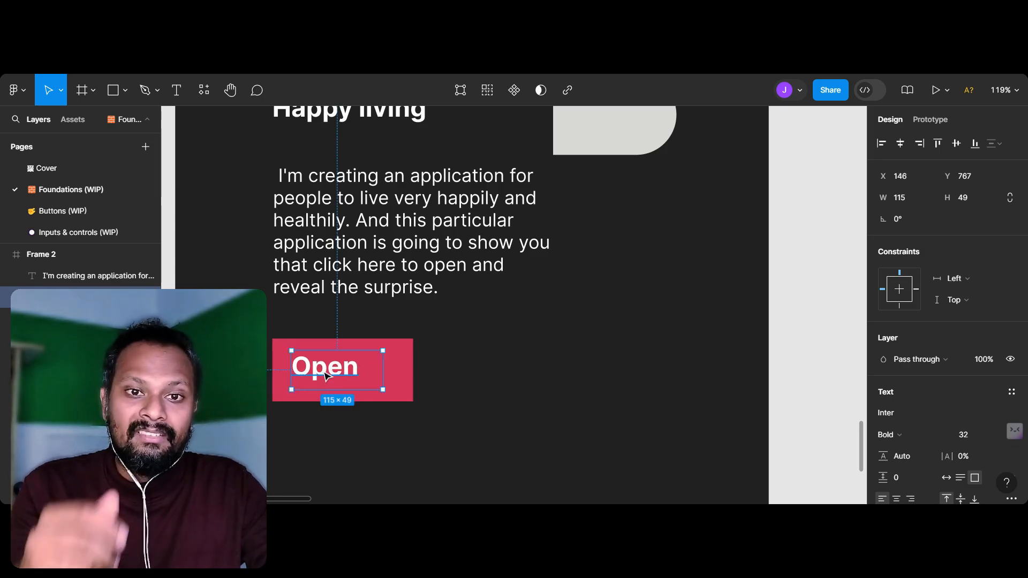
{"action": "left_click", "coordinate": [494, 361]}
Step: Shrink the "Open" label's text box to about 102 × 50 and shift it within the pink rectangle
{"action": "scroll", "coordinate": [491, 361], "scroll_direction": "down", "scroll_amount": 5}
{"action": "scroll", "coordinate": [492, 361], "scroll_direction": "right", "scroll_amount": 5}
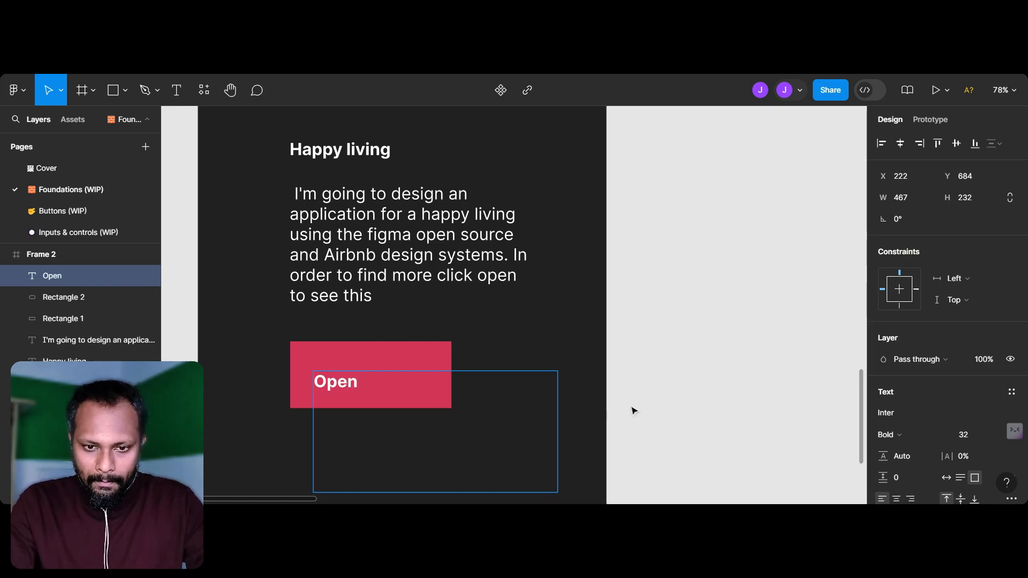
{"action": "key", "text": "Escape"}
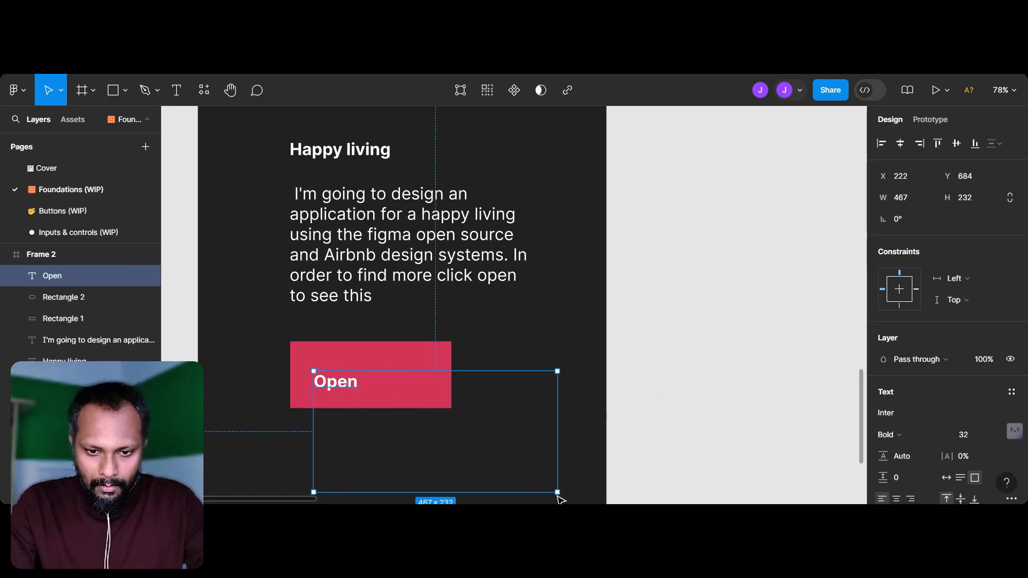
{"action": "left_click_drag", "start_coordinate": [560, 492], "coordinate": [398, 376]}
{"action": "left_click", "coordinate": [287, 432]}
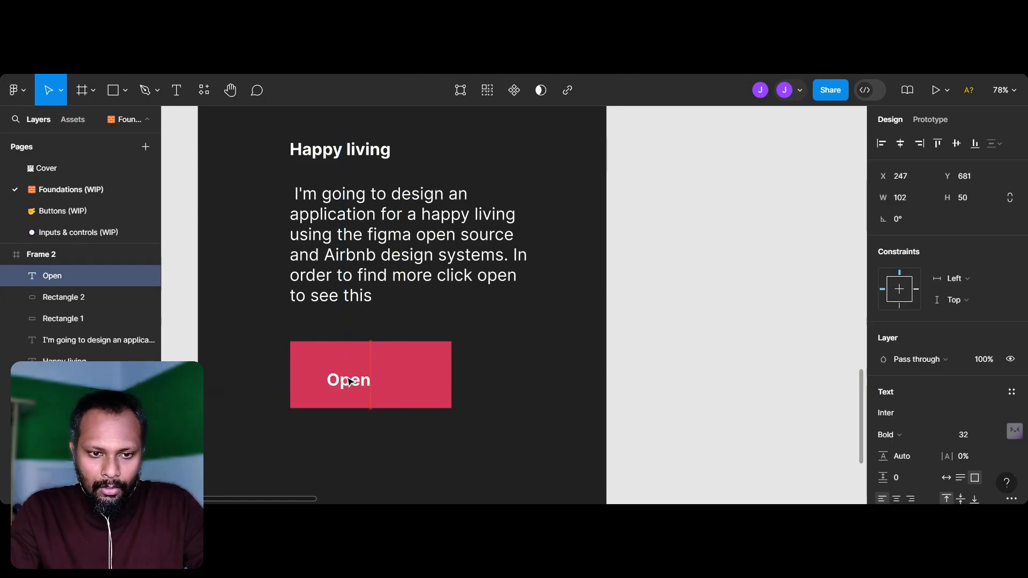
Step: Resize the pink rectangle to about 232 × 79 and move the "Open" label to about X 209, Y 644 inside it
{"action": "left_click", "coordinate": [702, 294]}
{"action": "scroll", "coordinate": [702, 293], "scroll_direction": "down", "scroll_amount": 5}
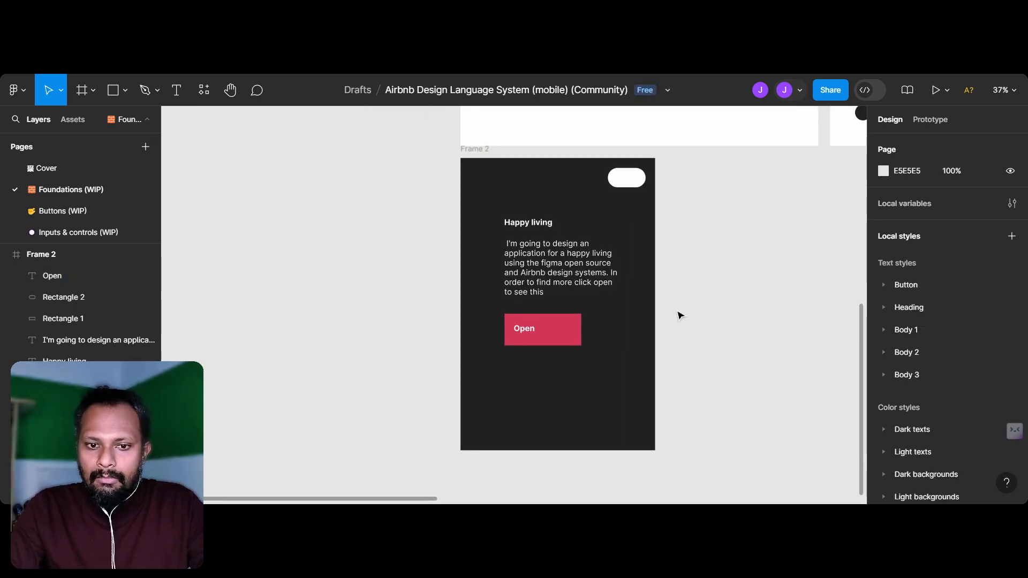
{"action": "left_click", "coordinate": [572, 341]}
{"action": "scroll", "coordinate": [572, 340], "scroll_direction": "up", "scroll_amount": 3}
{"action": "left_click_drag", "start_coordinate": [592, 356], "coordinate": [557, 333]}
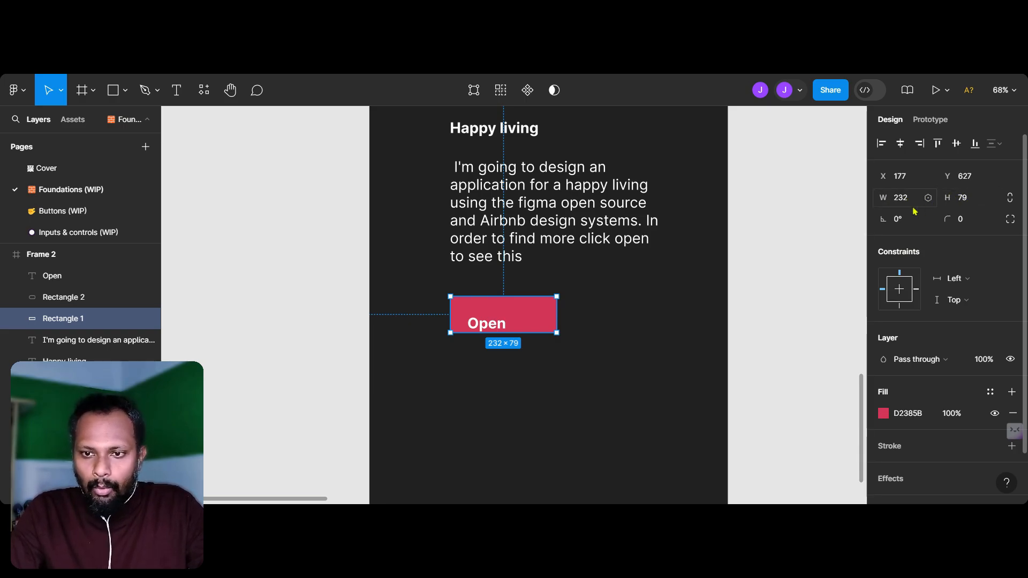
{"action": "left_click_drag", "start_coordinate": [499, 332], "coordinate": [498, 318]}
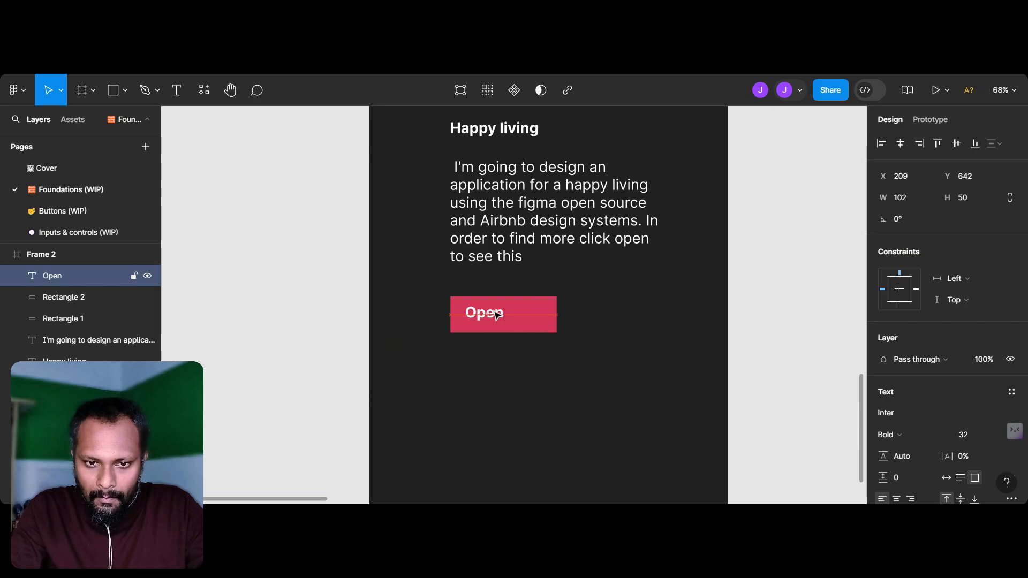
Step: Change the "Open" label's font weight to Regular
{"action": "key", "text": "ctrl+b"}
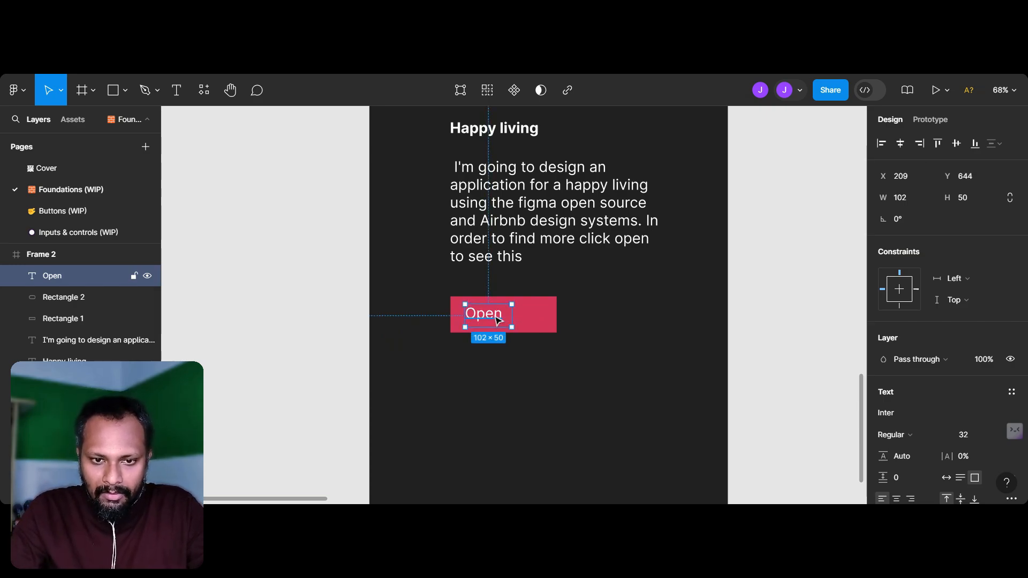
{"action": "left_click", "coordinate": [965, 437]}
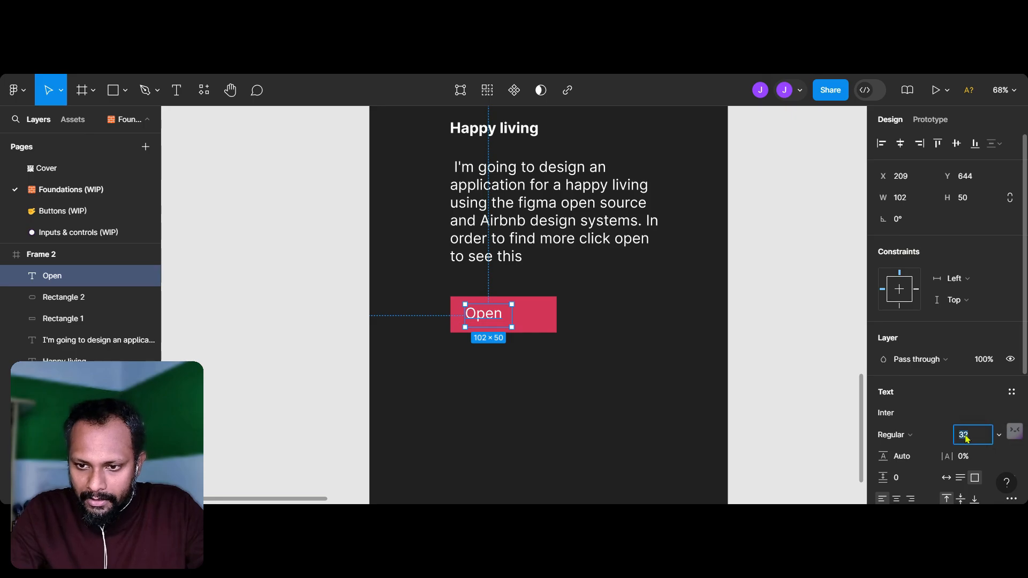
{"action": "left_click", "coordinate": [760, 255]}
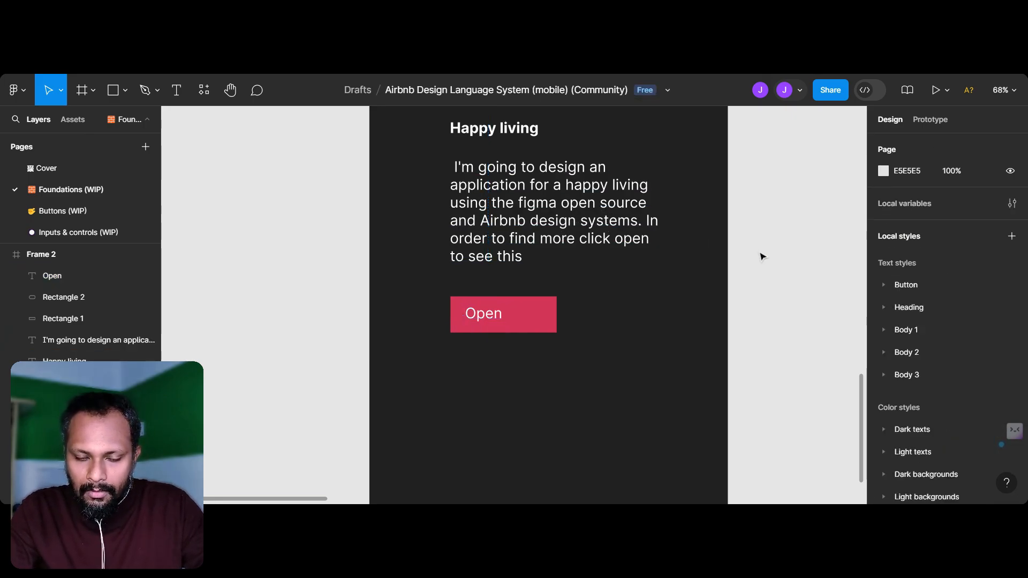
Step: Examine the button and disabled swatches under Dark backgrounds on the Colors sheet again
{"action": "scroll", "coordinate": [760, 255], "scroll_direction": "down", "scroll_amount": 2, "text": "ctrl"}
{"action": "scroll", "coordinate": [762, 257], "scroll_direction": "up", "scroll_amount": 4}
{"action": "scroll", "coordinate": [762, 257], "scroll_direction": "right", "scroll_amount": 2}
{"action": "scroll", "coordinate": [763, 257], "scroll_direction": "up", "scroll_amount": 5}
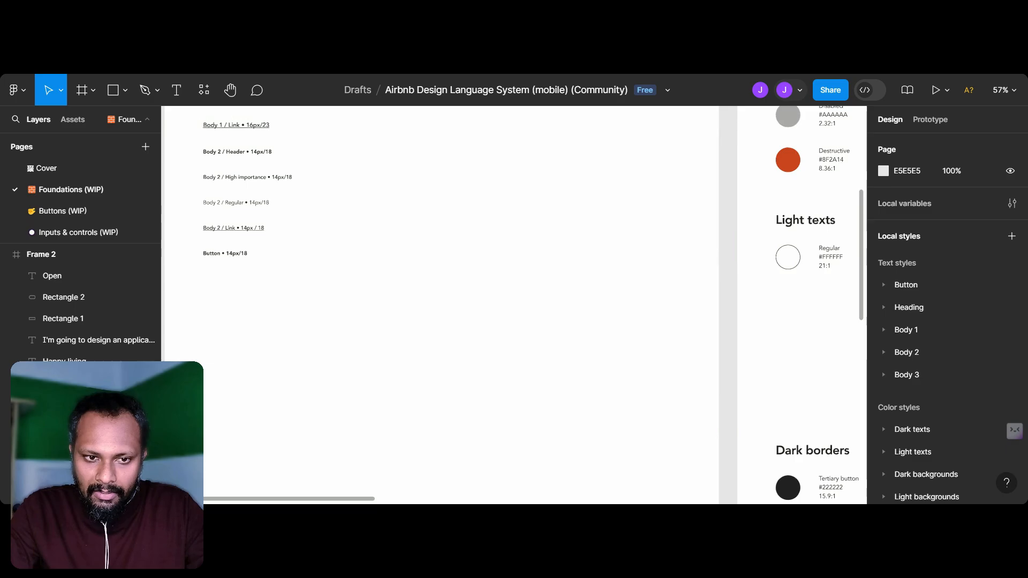
{"action": "left_click", "coordinate": [763, 257]}
{"action": "scroll", "coordinate": [762, 257], "scroll_direction": "right", "scroll_amount": 3}
{"action": "scroll", "coordinate": [762, 257], "scroll_direction": "left", "scroll_amount": 5}
{"action": "scroll", "coordinate": [763, 255], "scroll_direction": "down", "scroll_amount": 2}
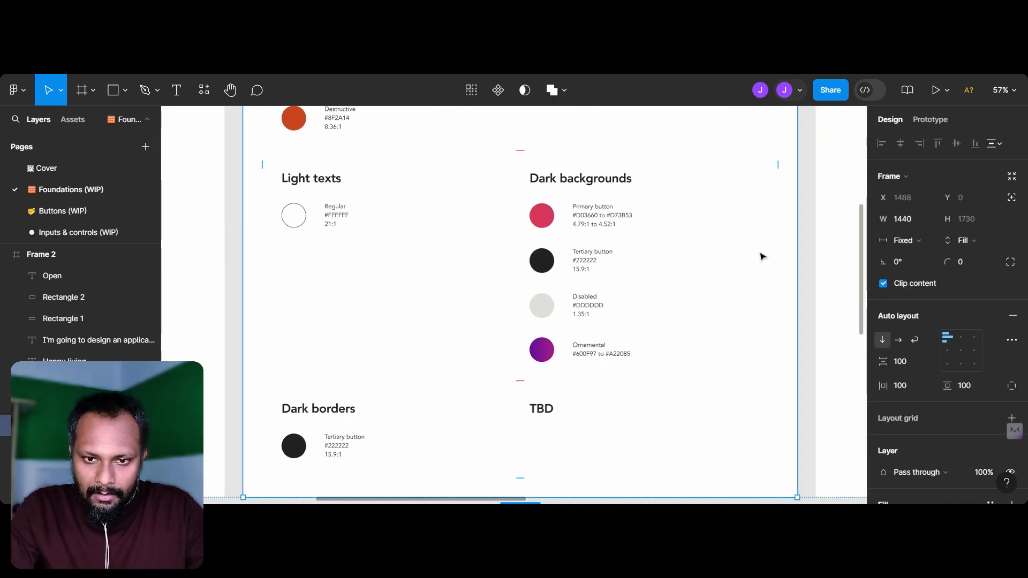
{"action": "scroll", "coordinate": [598, 275], "scroll_direction": "up", "scroll_amount": 5}
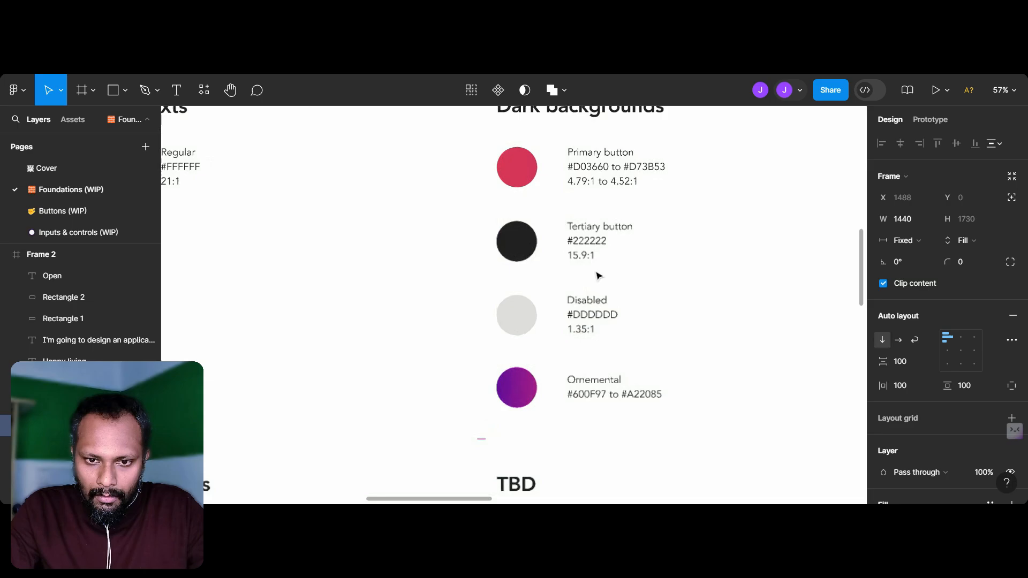
{"action": "scroll", "coordinate": [597, 275], "scroll_direction": "down", "scroll_amount": 10}
{"action": "scroll", "coordinate": [610, 348], "scroll_direction": "up", "scroll_amount": 2}
Step: Examine the Typography sheet's text sizes, down to the size specified for Button text
{"action": "scroll", "coordinate": [614, 369], "scroll_direction": "up", "scroll_amount": 8}
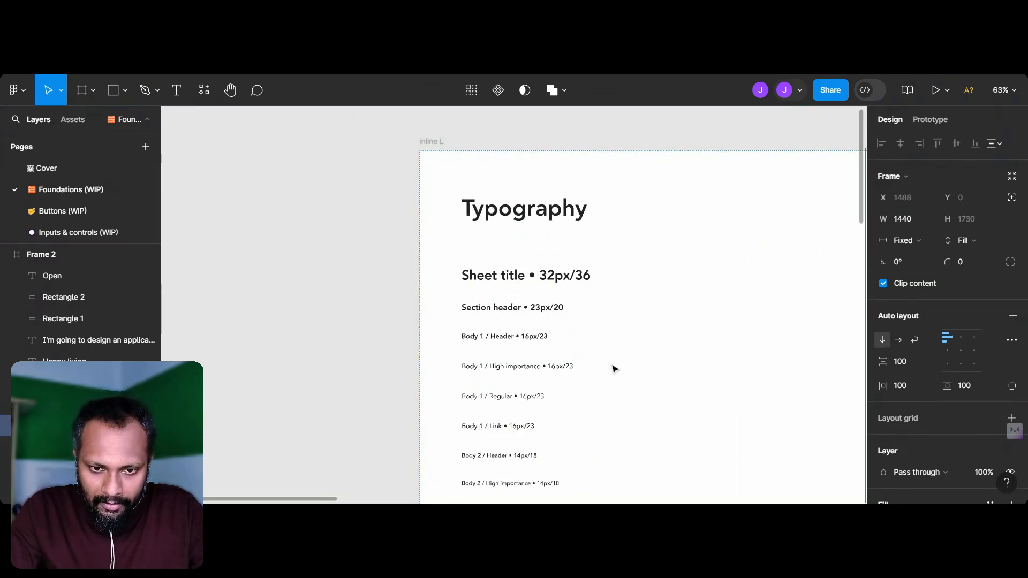
{"action": "scroll", "coordinate": [613, 367], "scroll_direction": "down", "scroll_amount": 5}
{"action": "scroll", "coordinate": [609, 362], "scroll_direction": "up", "scroll_amount": 3}
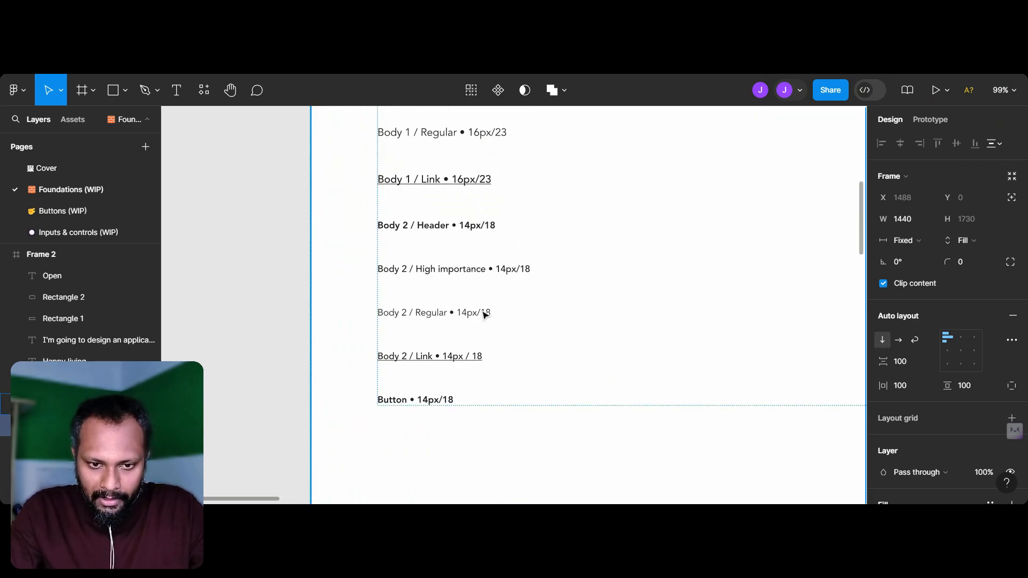
{"action": "scroll", "coordinate": [483, 315], "scroll_direction": "up", "scroll_amount": 1}
{"action": "scroll", "coordinate": [444, 443], "scroll_direction": "up", "scroll_amount": 4}
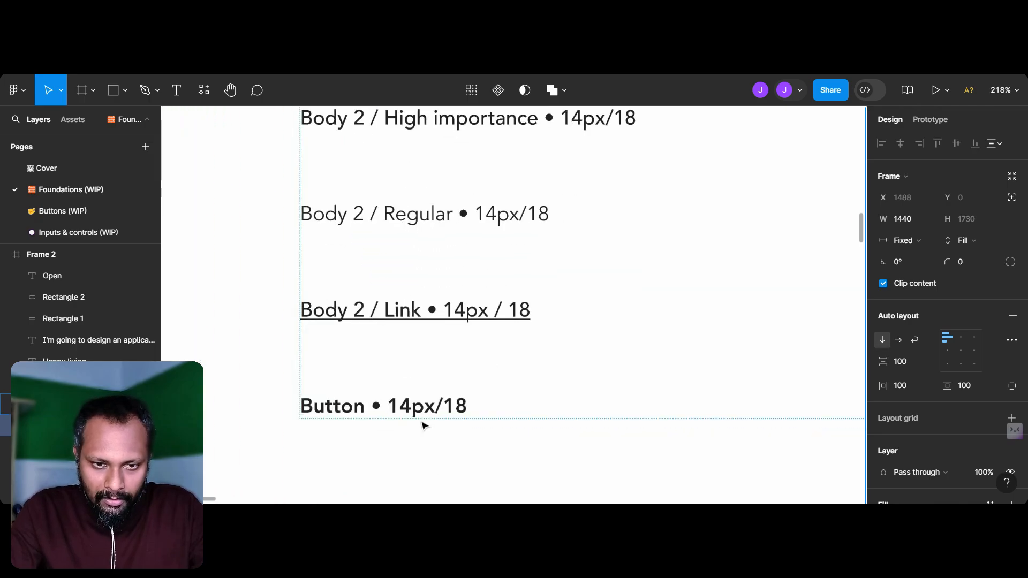
{"action": "scroll", "coordinate": [422, 425], "scroll_direction": "down", "scroll_amount": 4}
{"action": "scroll", "coordinate": [423, 423], "scroll_direction": "down", "scroll_amount": 10}
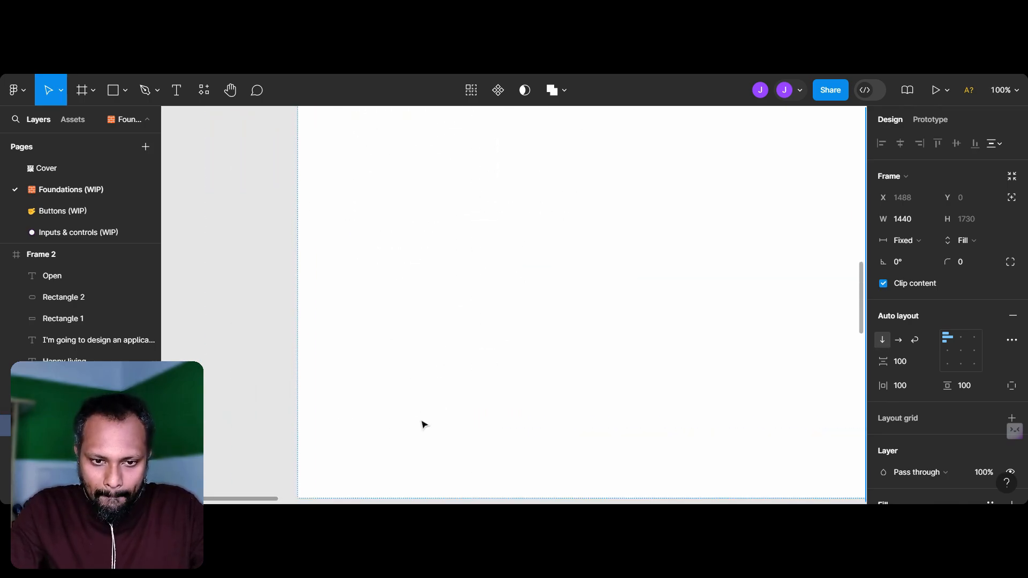
Step: Set the "Open" label's font size to 14
{"action": "scroll", "coordinate": [384, 360], "scroll_direction": "down", "scroll_amount": 10}
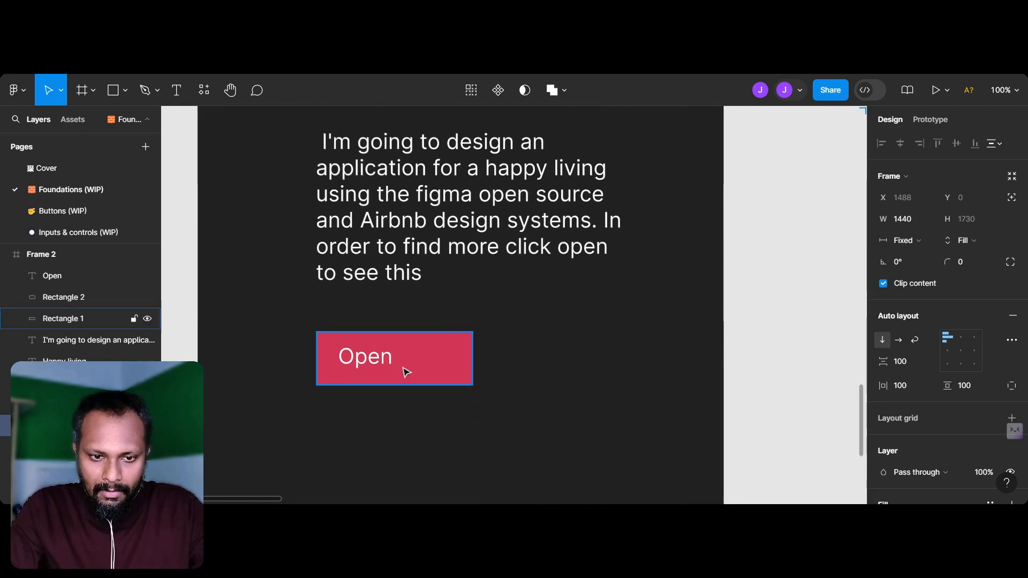
{"action": "left_click", "coordinate": [366, 357]}
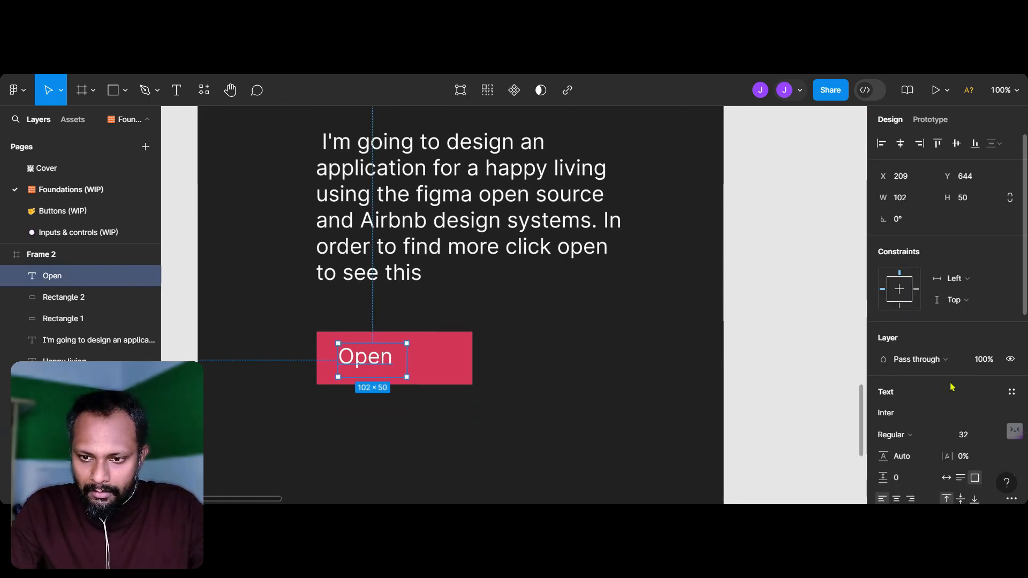
{"action": "left_click", "coordinate": [969, 438]}
{"action": "type", "text": "14"}
{"action": "key", "text": "Return"}
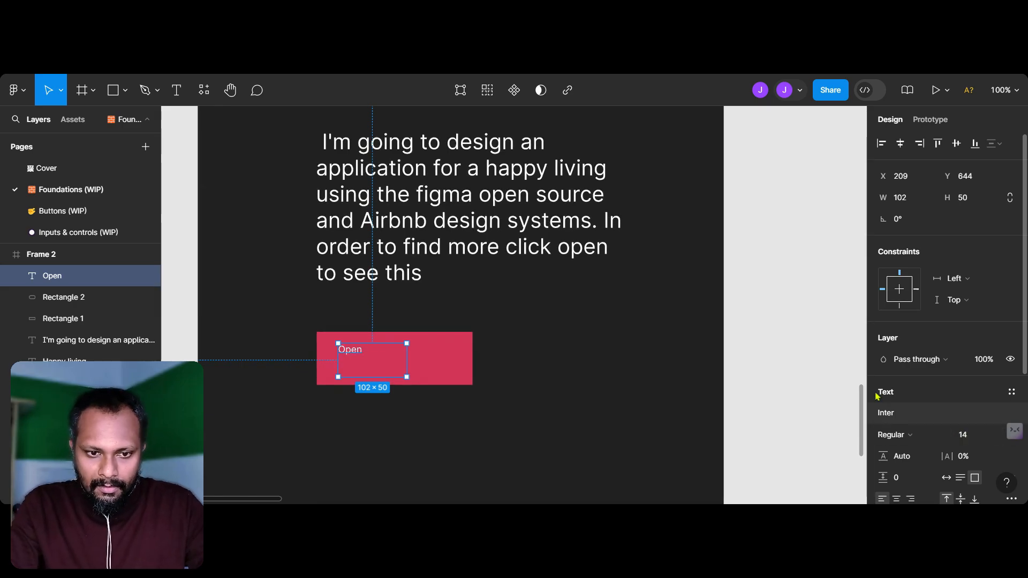
Step: Reduce the pink rectangle to about 158 × 56 and make the "Open" label bold
{"action": "left_click", "coordinate": [420, 332]}
{"action": "scroll", "coordinate": [406, 342], "scroll_direction": "up", "scroll_amount": 5}
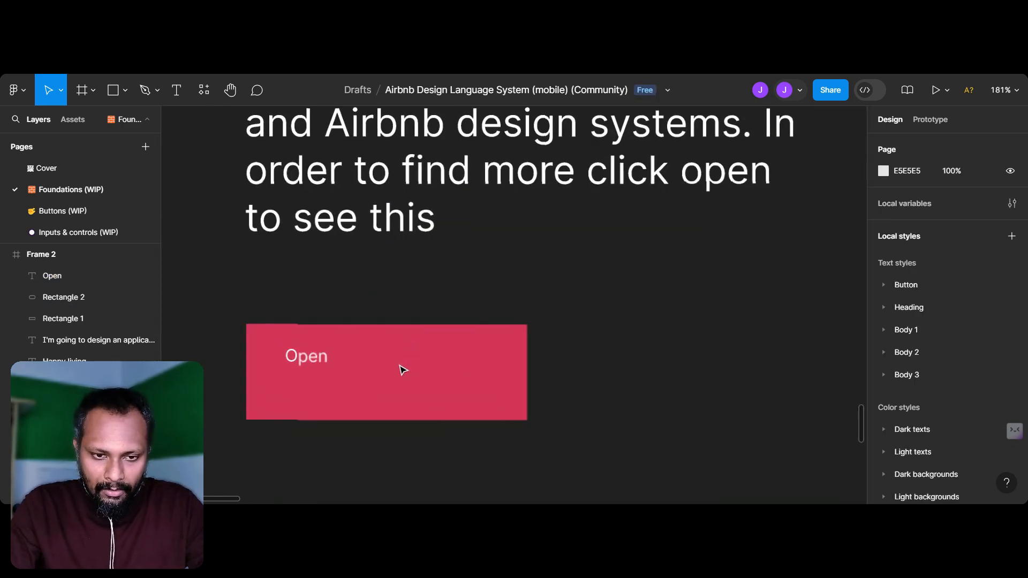
{"action": "left_click", "coordinate": [528, 420]}
{"action": "left_click_drag", "start_coordinate": [528, 421], "coordinate": [439, 395]}
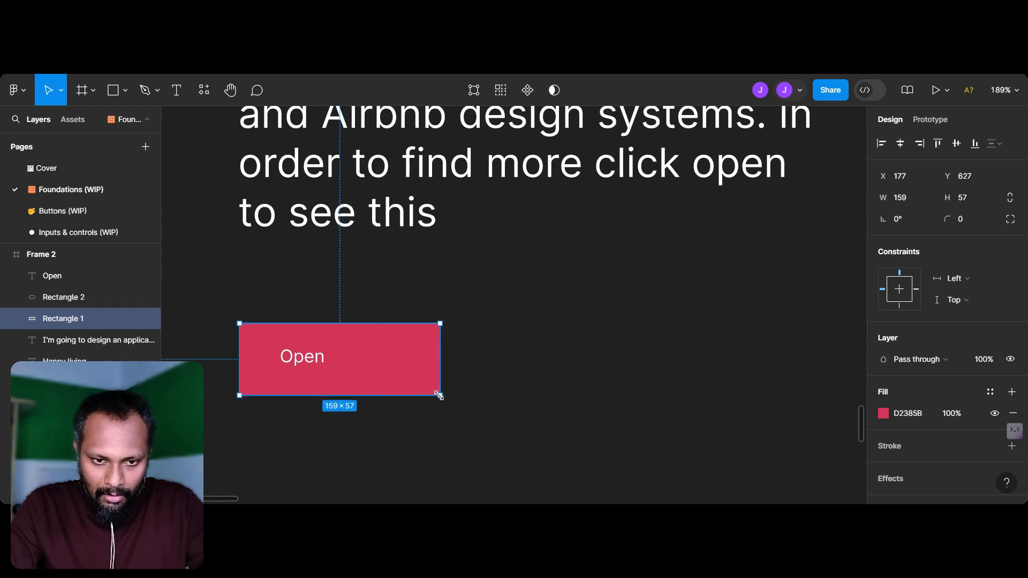
{"action": "left_click", "coordinate": [299, 362]}
{"action": "left_click", "coordinate": [449, 356]}
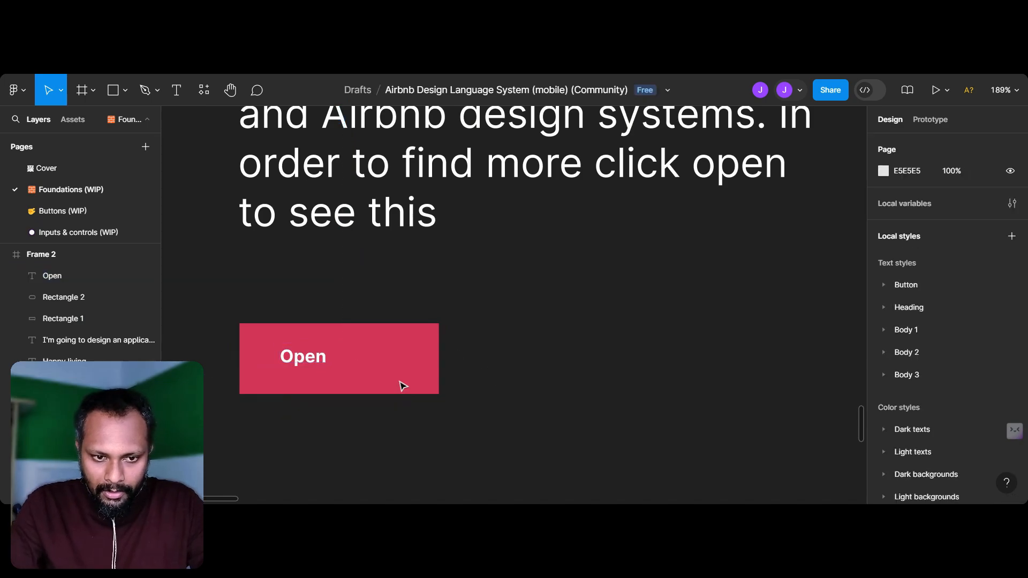
Step: Narrow the pink rectangle so that it fits more closely around the "Open" label, keeping its height of 56
{"action": "scroll", "coordinate": [399, 381], "scroll_direction": "down", "scroll_amount": 6}
{"action": "scroll", "coordinate": [398, 381], "scroll_direction": "up", "scroll_amount": 1}
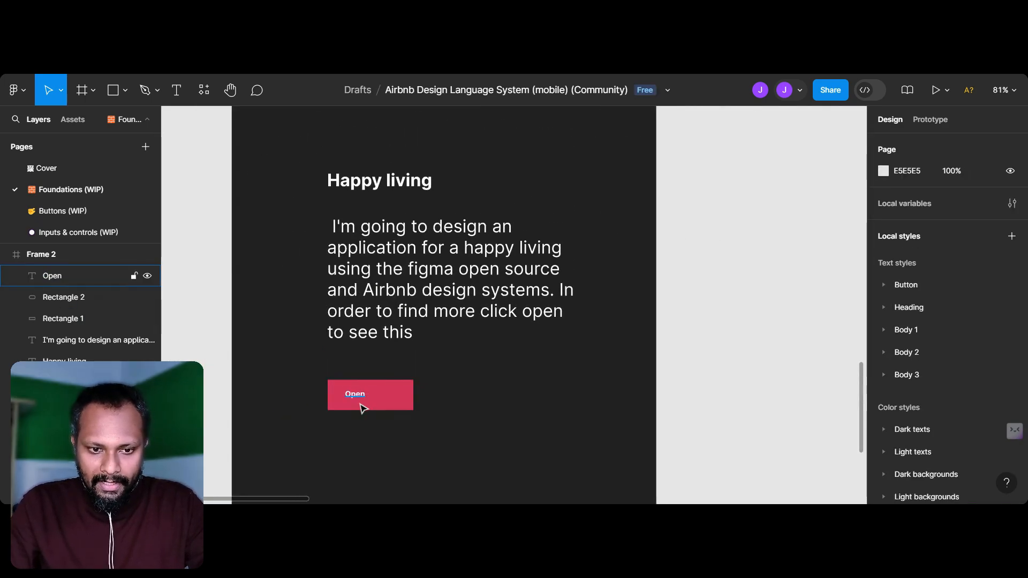
{"action": "left_click", "coordinate": [379, 393]}
{"action": "left_click_drag", "start_coordinate": [412, 399], "coordinate": [396, 399]}
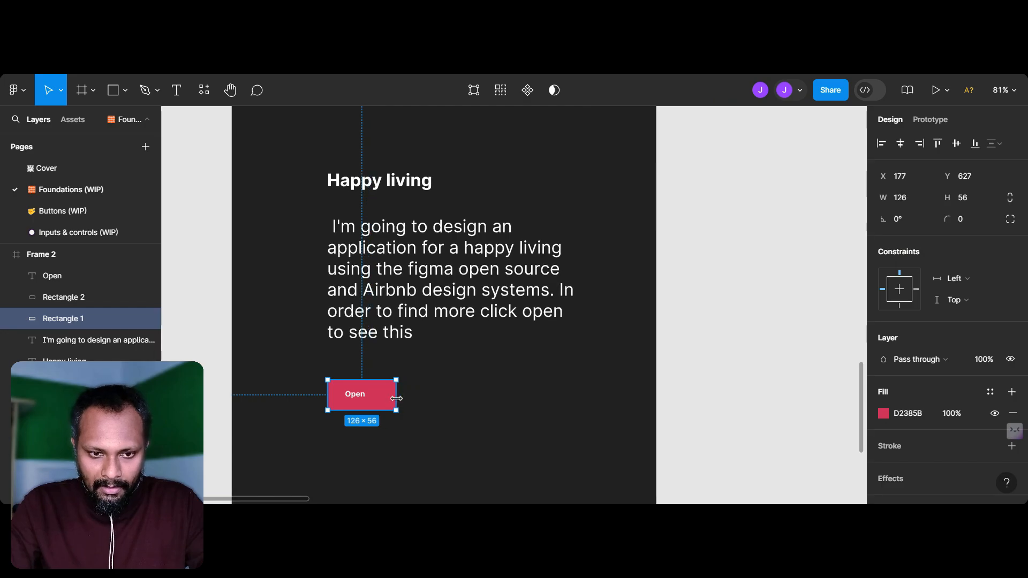
Step: Move the paragraph down to about X 167, Y 363, closer to the pink button
{"action": "left_click", "coordinate": [357, 289]}
{"action": "left_click_drag", "start_coordinate": [424, 291], "coordinate": [419, 313]}
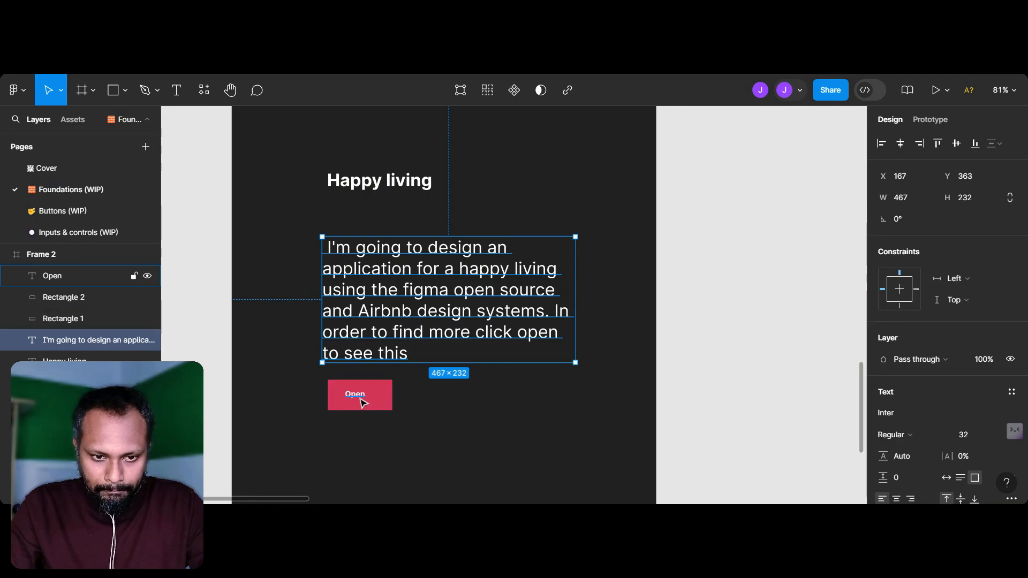
{"action": "left_click", "coordinate": [362, 403]}
{"action": "key", "text": "Escape"}
{"action": "scroll", "coordinate": [508, 373], "scroll_direction": "down", "scroll_amount": 5}
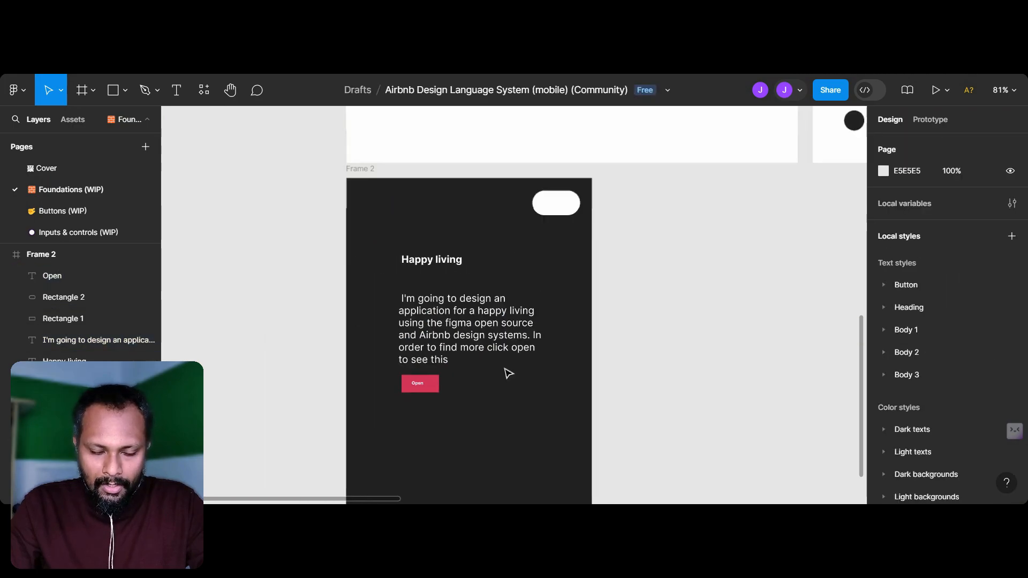
Step: Move the paragraph to about X 176, Y 324 under the "Happy living" heading and set its font size to 14
{"action": "scroll", "coordinate": [508, 373], "scroll_direction": "up", "scroll_amount": 5}
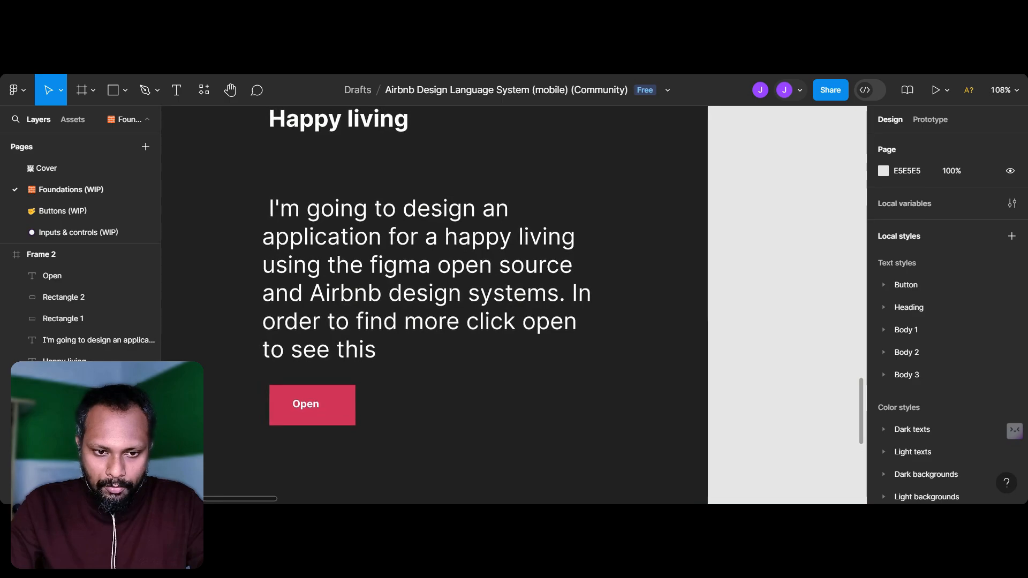
{"action": "scroll", "coordinate": [505, 368], "scroll_direction": "left", "scroll_amount": 2}
{"action": "scroll", "coordinate": [505, 369], "scroll_direction": "up", "scroll_amount": 1}
{"action": "scroll", "coordinate": [505, 368], "scroll_direction": "down", "scroll_amount": 5}
{"action": "left_click_drag", "start_coordinate": [538, 332], "coordinate": [542, 318]}
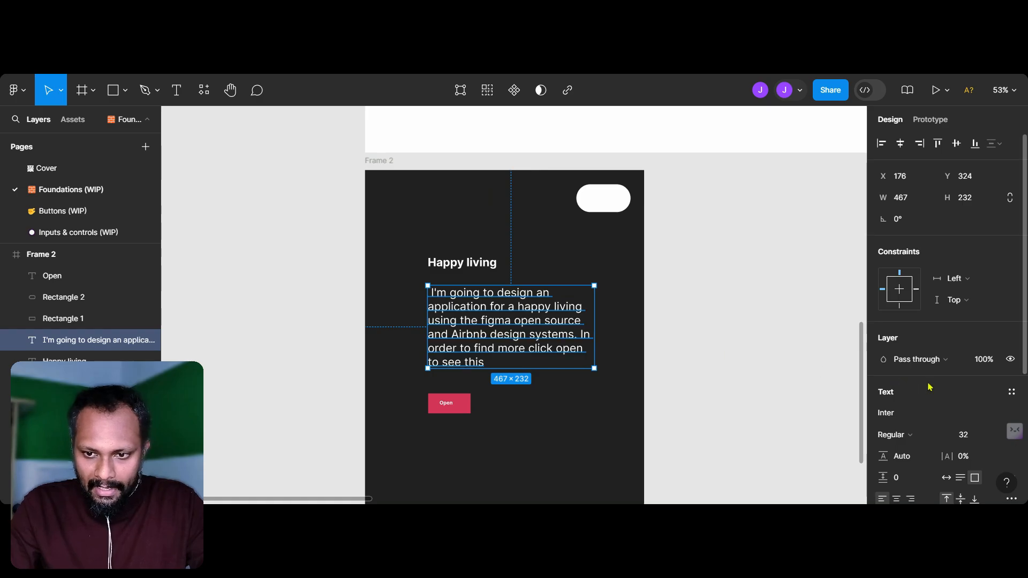
{"action": "type", "text": "14"}
{"action": "key", "text": "Return"}
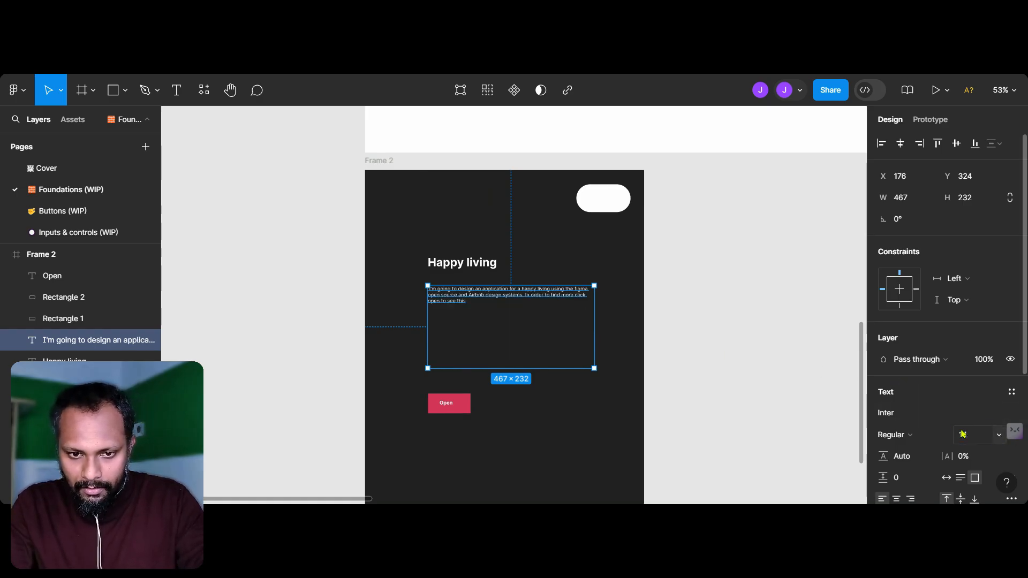
Step: Move the pink button with its label up beneath the paragraph and narrow the paragraph's text box to wrap onto four lines
{"action": "scroll", "coordinate": [723, 405], "scroll_direction": "up", "scroll_amount": 3}
{"action": "scroll", "coordinate": [722, 404], "scroll_direction": "left", "scroll_amount": 5}
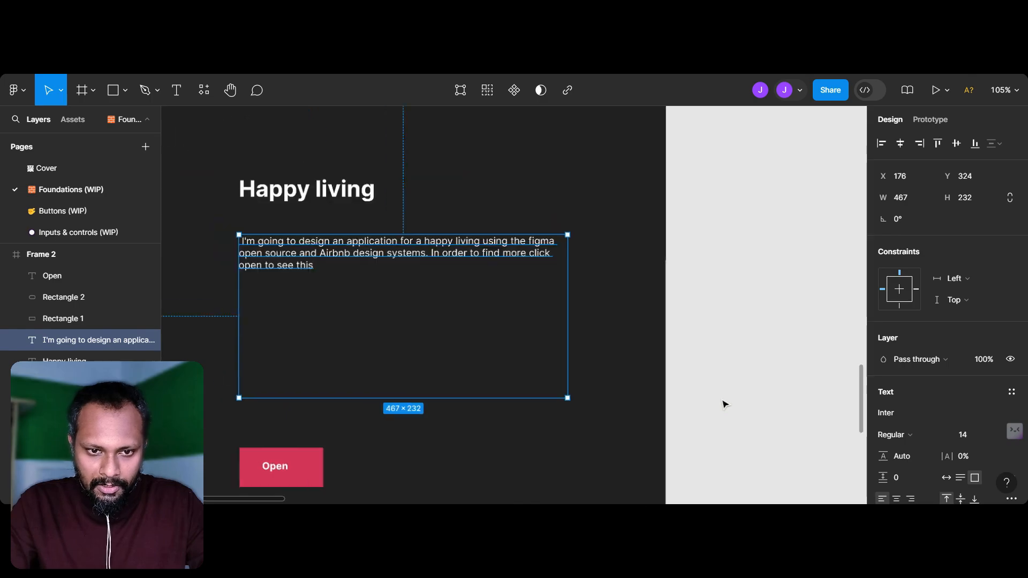
{"action": "left_click_drag", "start_coordinate": [248, 439], "coordinate": [426, 353]}
{"action": "left_click", "coordinate": [568, 291]}
{"action": "left_click_drag", "start_coordinate": [622, 295], "coordinate": [470, 281]}
{"action": "left_click", "coordinate": [637, 309]}
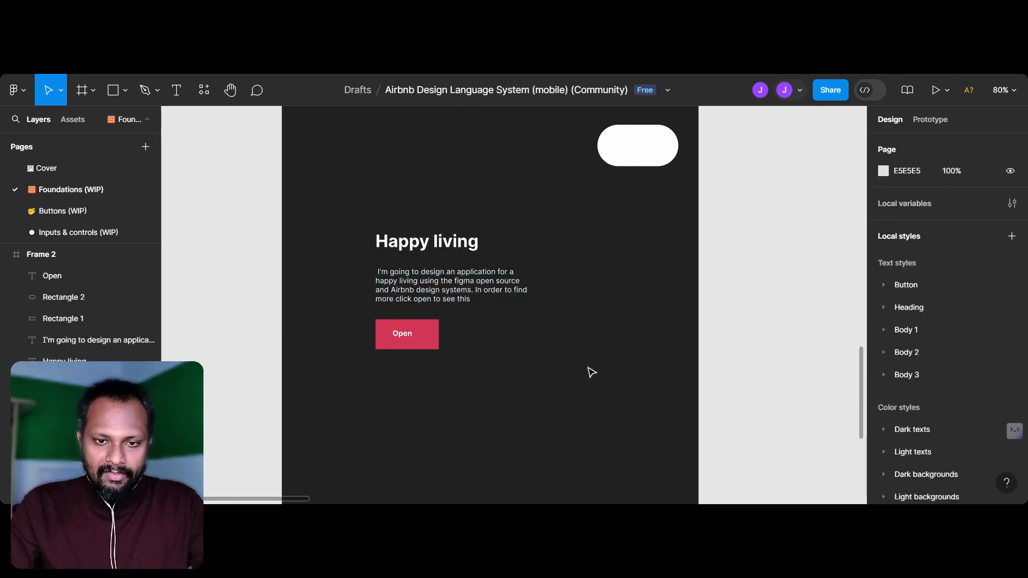
Step: Shrink Frame 2 to about 719 × 720 around its content
{"action": "scroll", "coordinate": [591, 372], "scroll_direction": "down", "scroll_amount": 5}
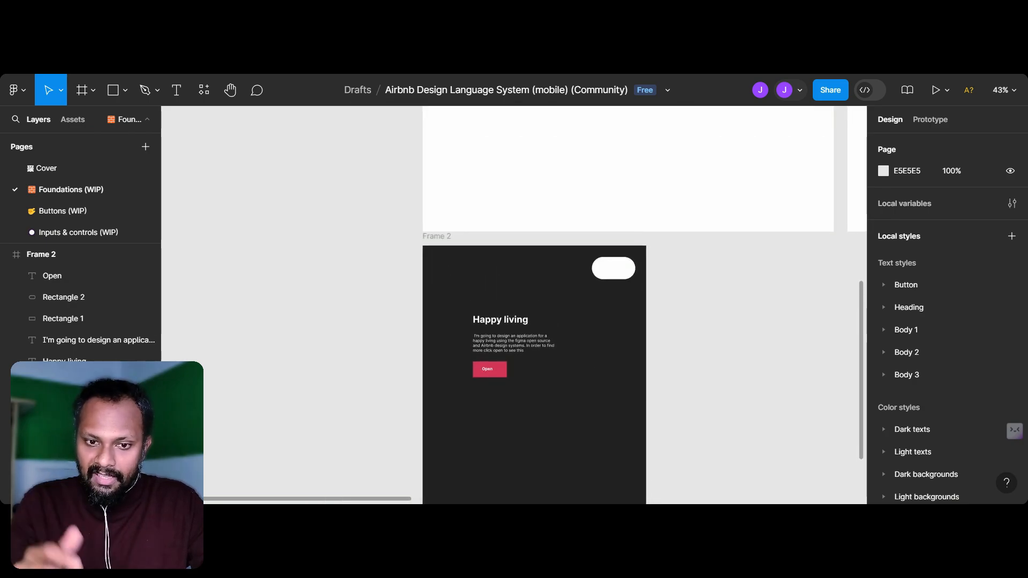
{"action": "scroll", "coordinate": [585, 368], "scroll_direction": "up", "scroll_amount": 2}
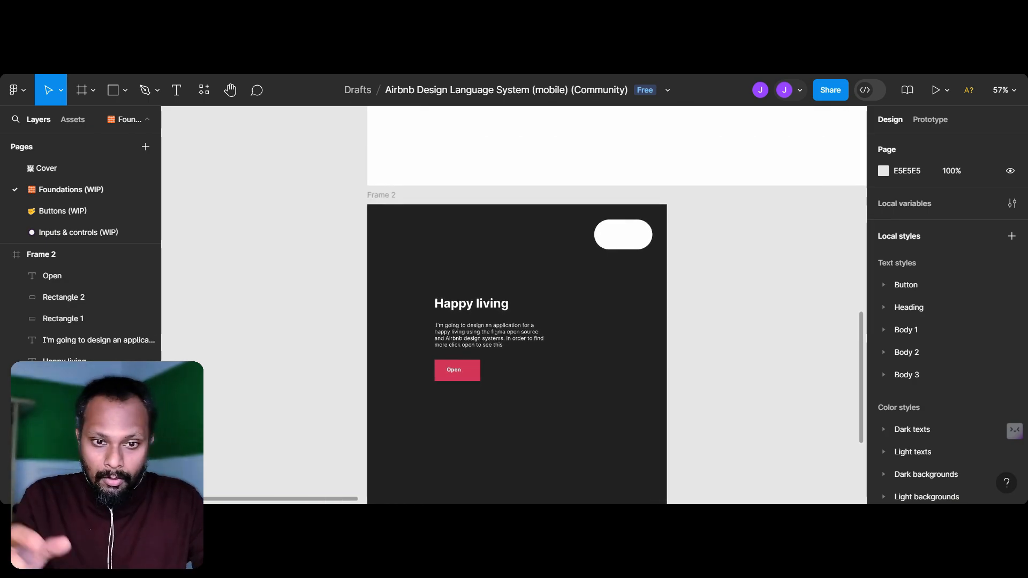
{"action": "left_click", "coordinate": [388, 209]}
{"action": "scroll", "coordinate": [556, 399], "scroll_direction": "down", "scroll_amount": 3}
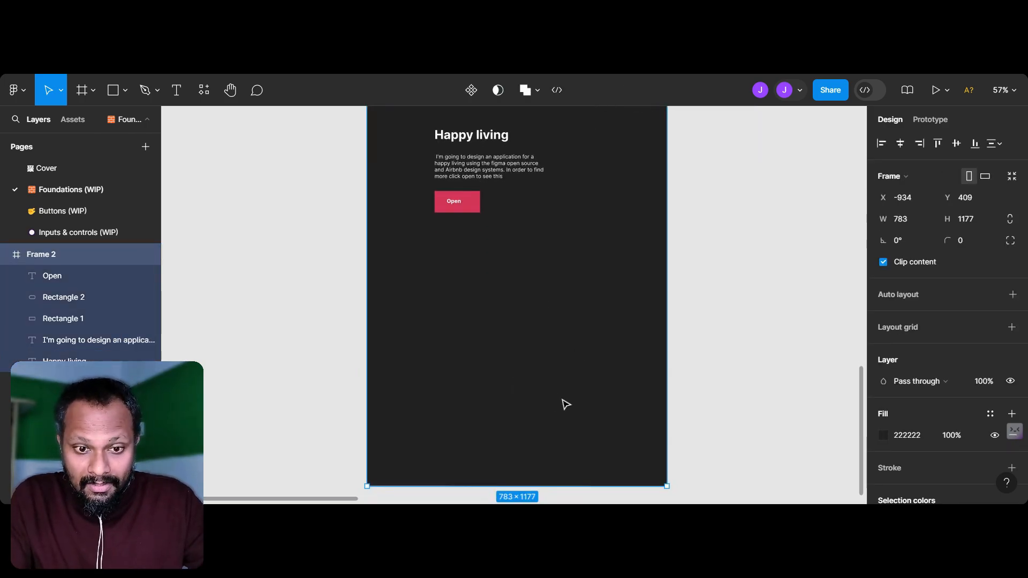
{"action": "left_click_drag", "start_coordinate": [668, 486], "coordinate": [642, 310]}
Step: Try to move the white rounded rectangle inward from the edge of the resized Frame 2
{"action": "scroll", "coordinate": [641, 311], "scroll_direction": "up", "scroll_amount": 3}
{"action": "mouse_move", "coordinate": [612, 208]}
{"action": "left_mouse_down"}
{"action": "mouse_move", "coordinate": [592, 207]}
{"action": "mouse_move", "coordinate": [600, 211]}
{"action": "left_mouse_up"}
{"action": "key", "text": "ctrl+z"}
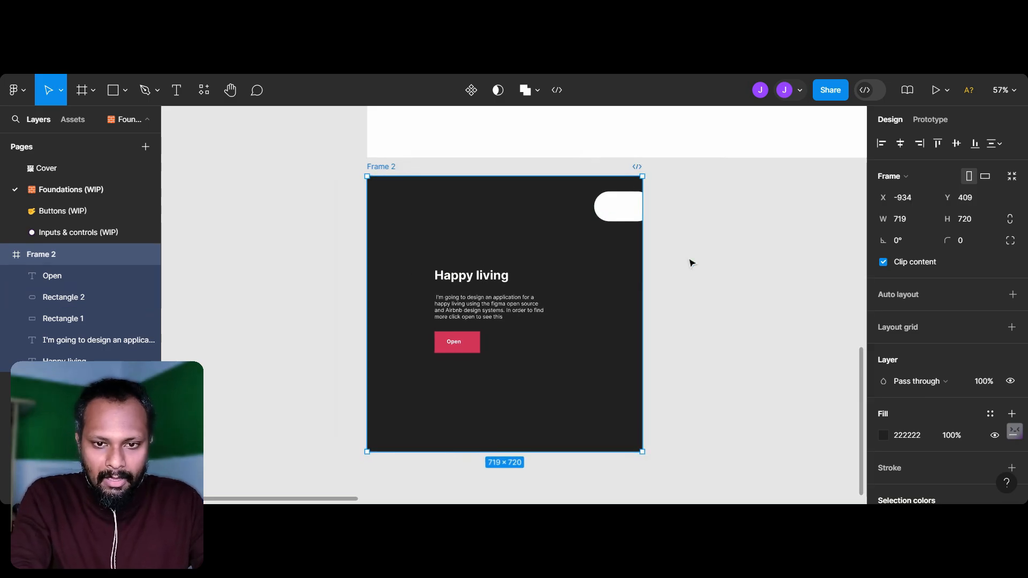
Step: Move the white rounded rectangle to about X 551, Y 26 inside Frame 2 and narrow it to about 92 × 78
{"action": "left_click", "coordinate": [703, 265]}
{"action": "left_click", "coordinate": [627, 219]}
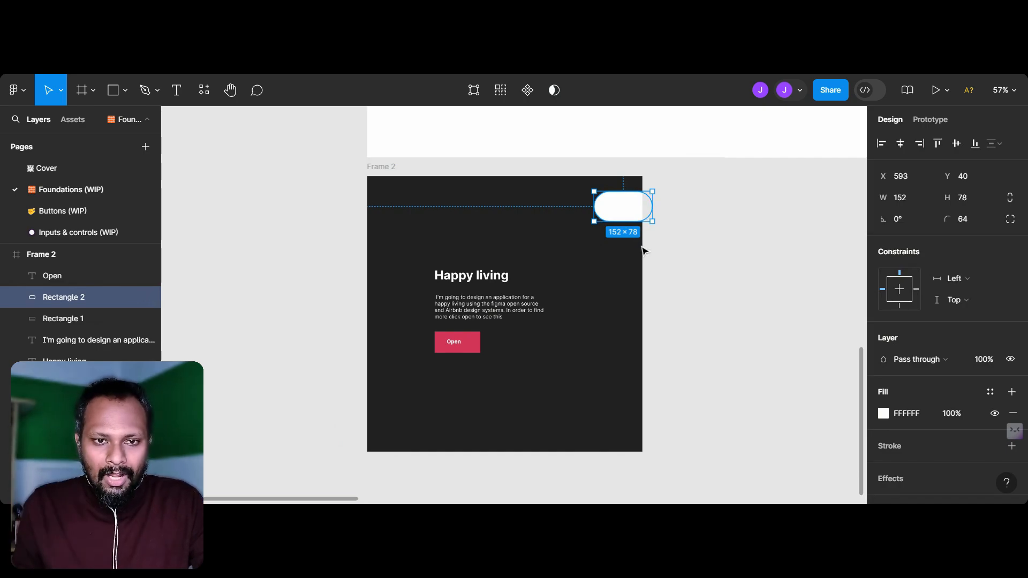
{"action": "left_click", "coordinate": [831, 255]}
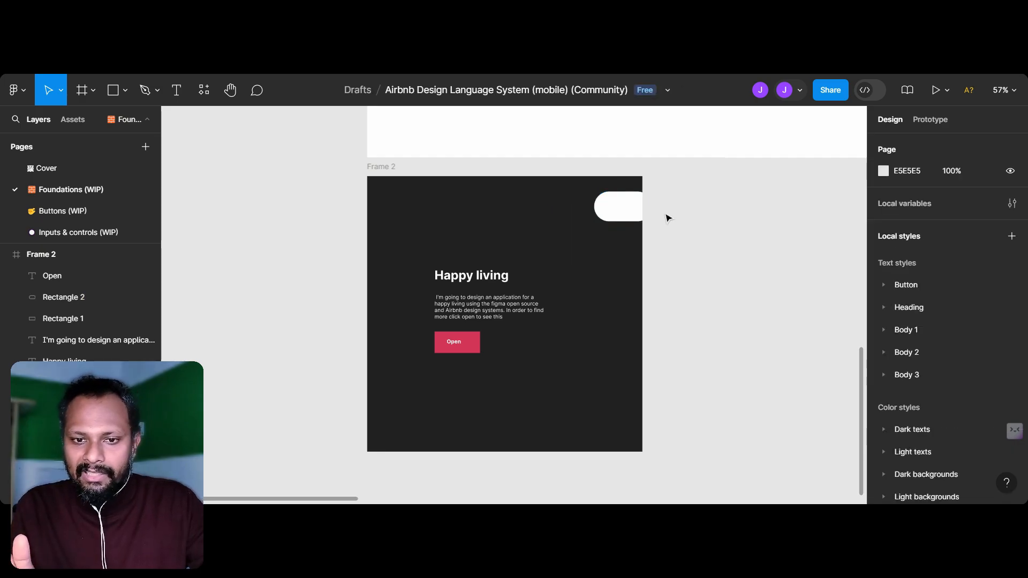
{"action": "left_click", "coordinate": [603, 206]}
{"action": "mouse_move", "coordinate": [603, 206]}
{"action": "left_mouse_down"}
{"action": "mouse_move", "coordinate": [594, 199]}
{"action": "mouse_move", "coordinate": [615, 202]}
{"action": "left_mouse_up"}
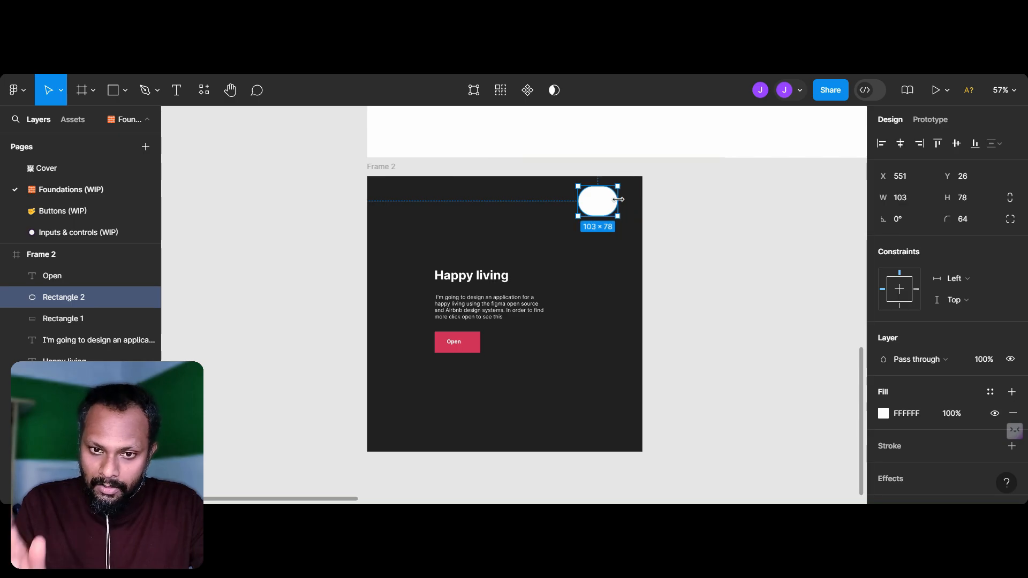
{"action": "left_click", "coordinate": [607, 251]}
{"action": "left_click", "coordinate": [611, 203]}
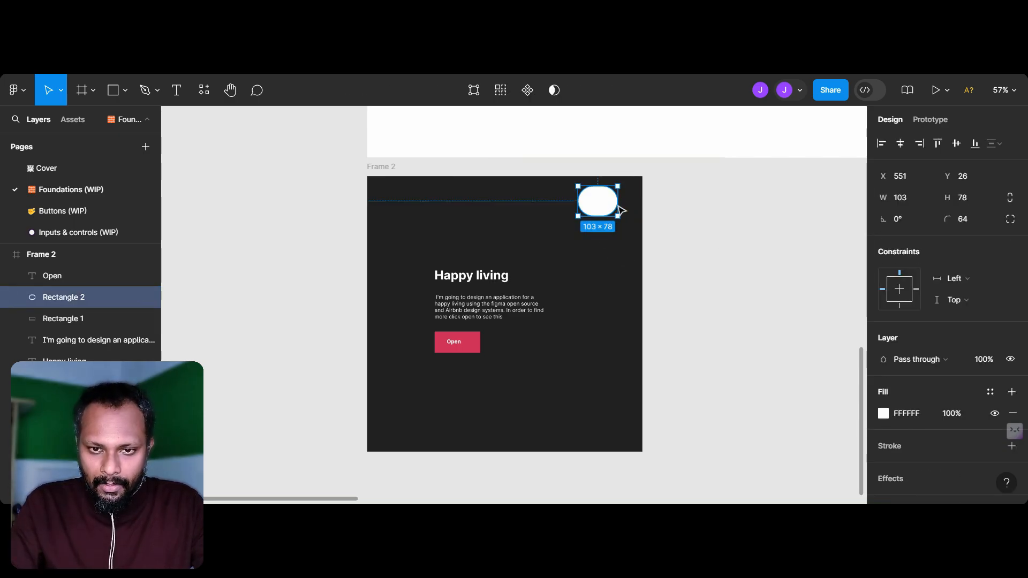
{"action": "left_click", "coordinate": [689, 217]}
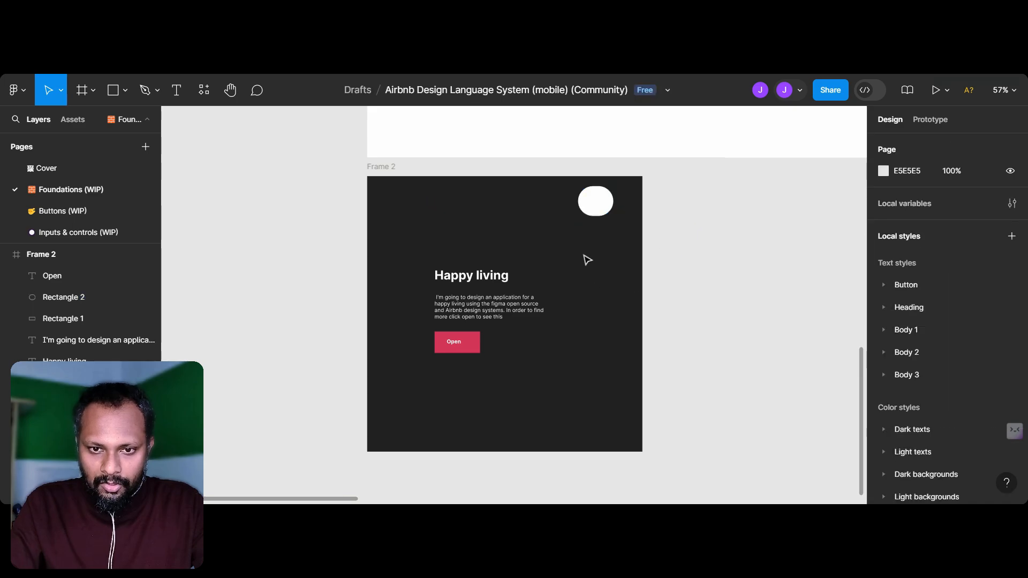
Step: Narrow Frame 2 by moving its outer edge closer to the text, and move the white rounded shape to about X 465, Y 33
{"action": "scroll", "coordinate": [432, 276], "scroll_direction": "up", "scroll_amount": 3}
{"action": "scroll", "coordinate": [432, 276], "scroll_direction": "up", "scroll_amount": 1}
{"action": "scroll", "coordinate": [432, 275], "scroll_direction": "right", "scroll_amount": 1}
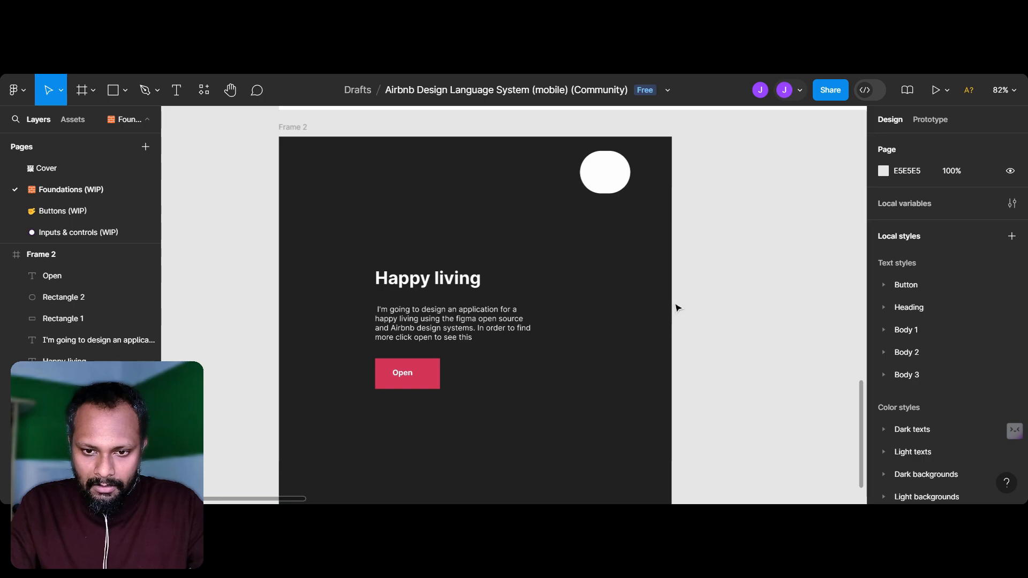
{"action": "left_click", "coordinate": [303, 126]}
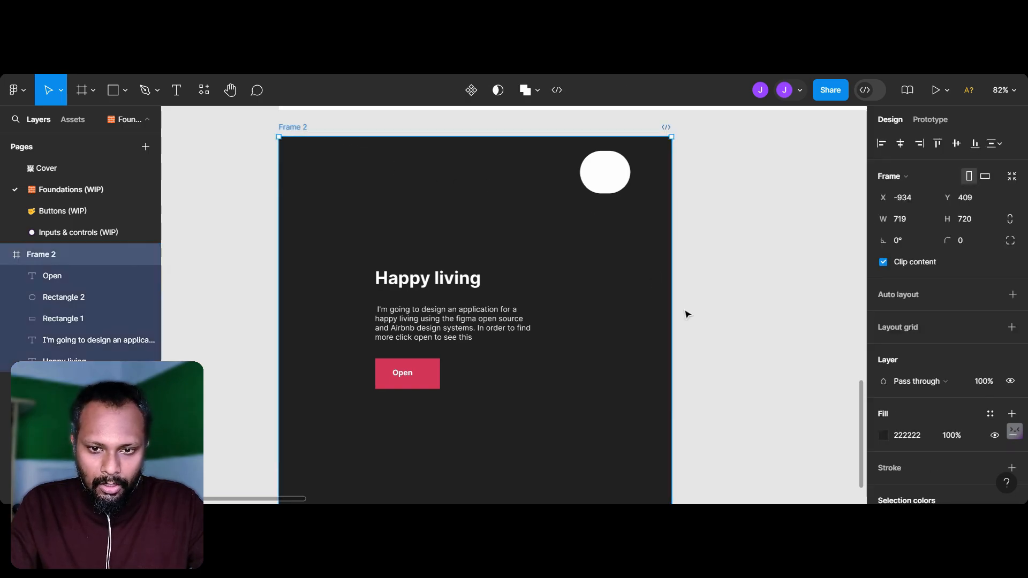
{"action": "left_click_drag", "start_coordinate": [673, 298], "coordinate": [594, 306]}
{"action": "left_click_drag", "start_coordinate": [585, 184], "coordinate": [543, 177]}
{"action": "key", "text": "ctrl+z"}
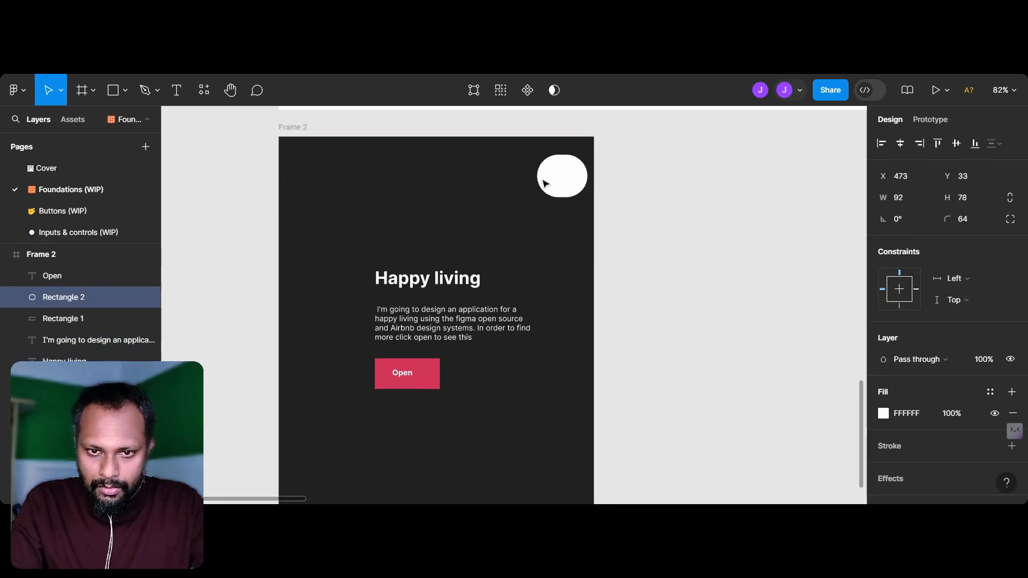
Step: Examine the names and symbols in the Icons section of the Foundations page
{"action": "scroll", "coordinate": [562, 302], "scroll_direction": "up", "scroll_amount": 5}
{"action": "scroll", "coordinate": [562, 303], "scroll_direction": "down", "scroll_amount": 2}
{"action": "scroll", "coordinate": [562, 304], "scroll_direction": "left", "scroll_amount": 3}
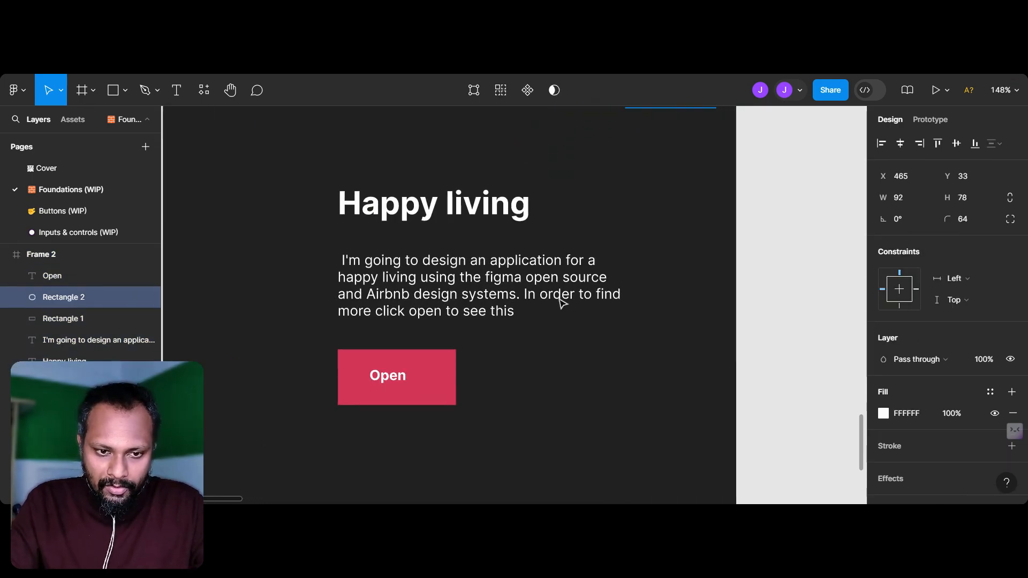
{"action": "scroll", "coordinate": [453, 375], "scroll_direction": "down", "scroll_amount": 4}
{"action": "scroll", "coordinate": [707, 340], "scroll_direction": "right", "scroll_amount": 4}
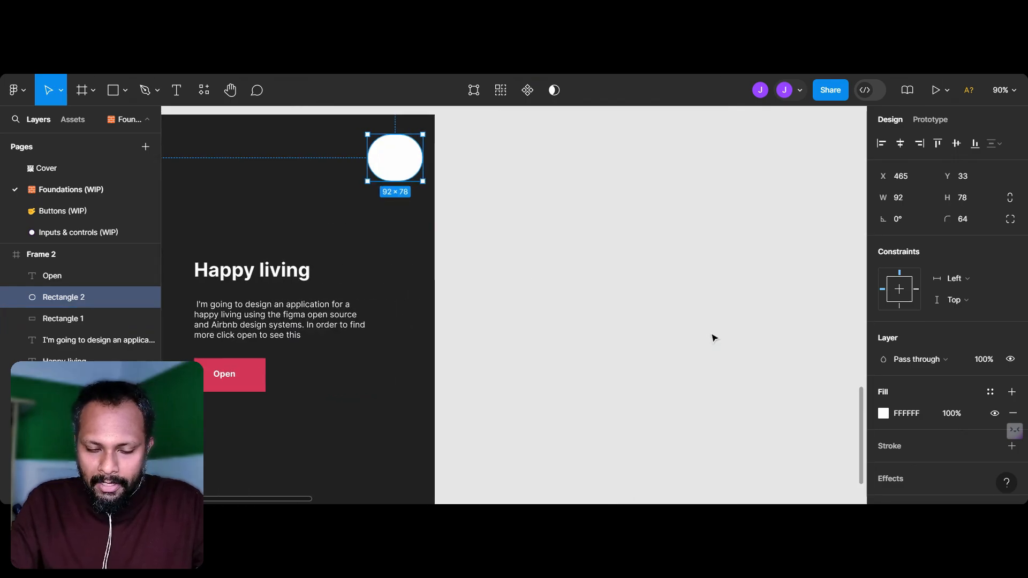
{"action": "scroll", "coordinate": [712, 336], "scroll_direction": "down", "scroll_amount": 5}
{"action": "scroll", "coordinate": [711, 335], "scroll_direction": "up", "scroll_amount": 3}
{"action": "scroll", "coordinate": [712, 335], "scroll_direction": "right", "scroll_amount": 7}
{"action": "scroll", "coordinate": [715, 337], "scroll_direction": "up", "scroll_amount": 2}
{"action": "scroll", "coordinate": [714, 337], "scroll_direction": "right", "scroll_amount": 5}
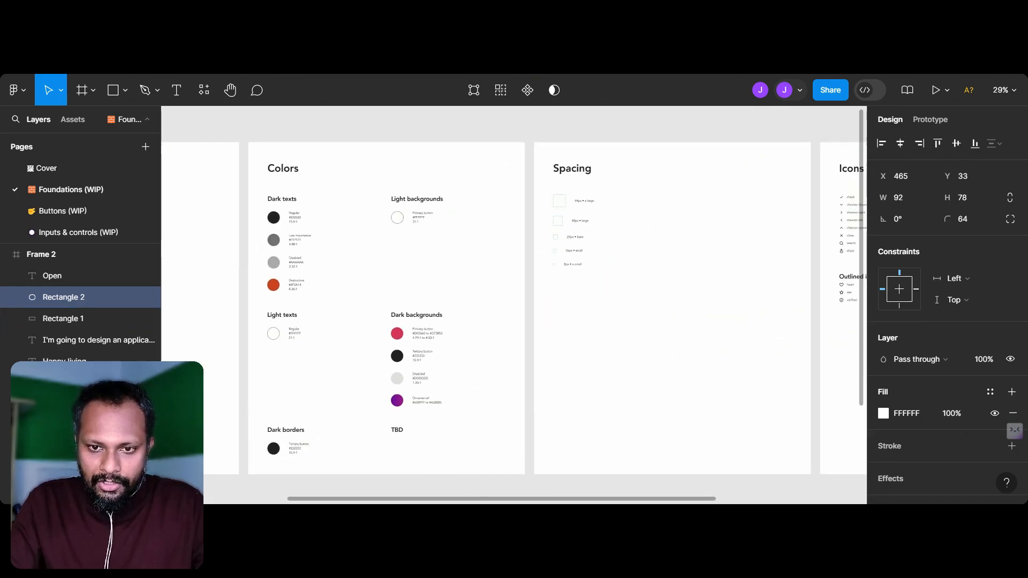
{"action": "scroll", "coordinate": [765, 335], "scroll_direction": "up", "scroll_amount": 1}
{"action": "scroll", "coordinate": [764, 334], "scroll_direction": "up", "scroll_amount": 3}
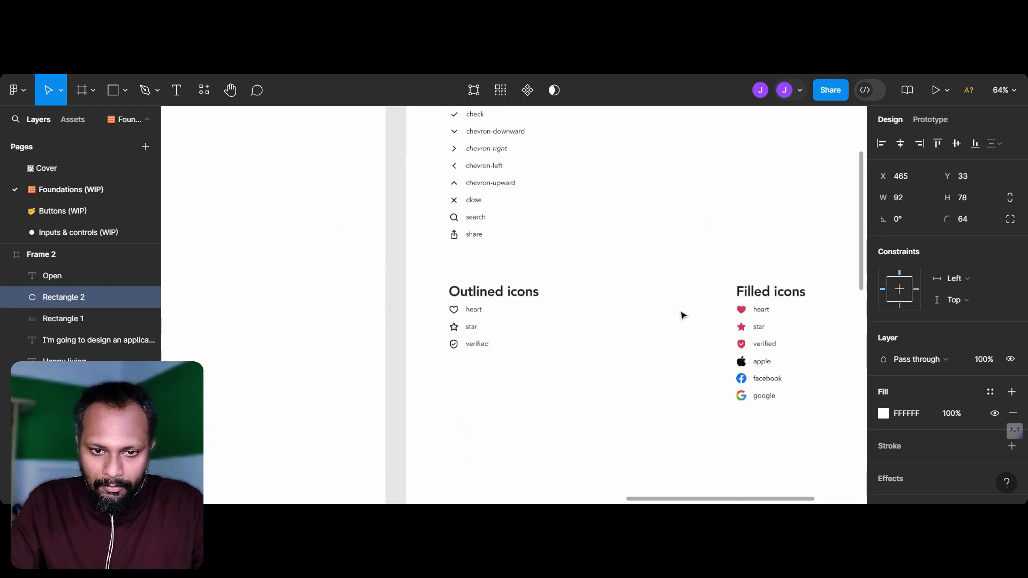
{"action": "scroll", "coordinate": [546, 253], "scroll_direction": "up", "scroll_amount": 5}
{"action": "scroll", "coordinate": [546, 255], "scroll_direction": "up", "scroll_amount": 3}
{"action": "scroll", "coordinate": [546, 255], "scroll_direction": "left", "scroll_amount": 1}
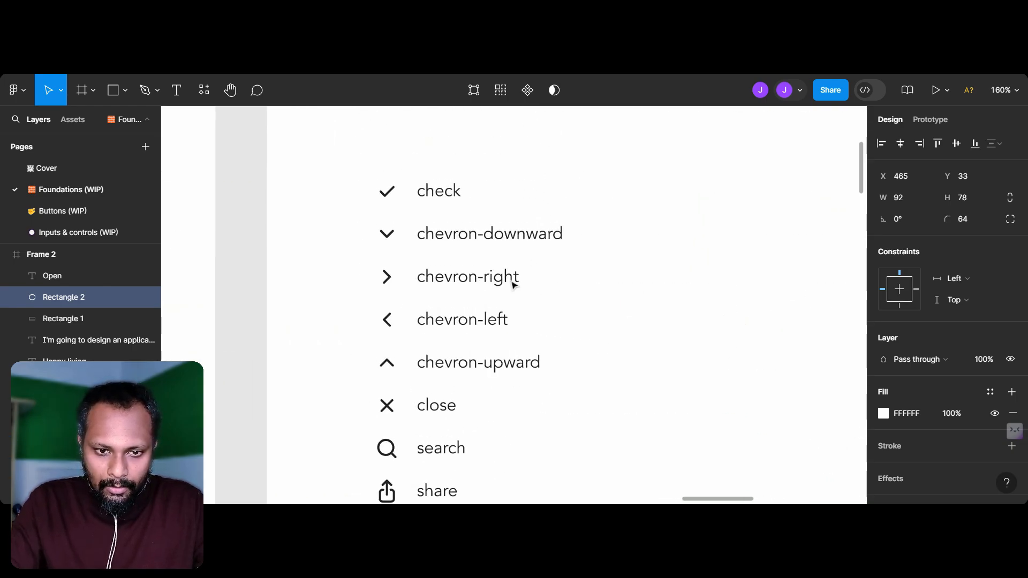
{"action": "scroll", "coordinate": [386, 355], "scroll_direction": "down", "scroll_amount": 2}
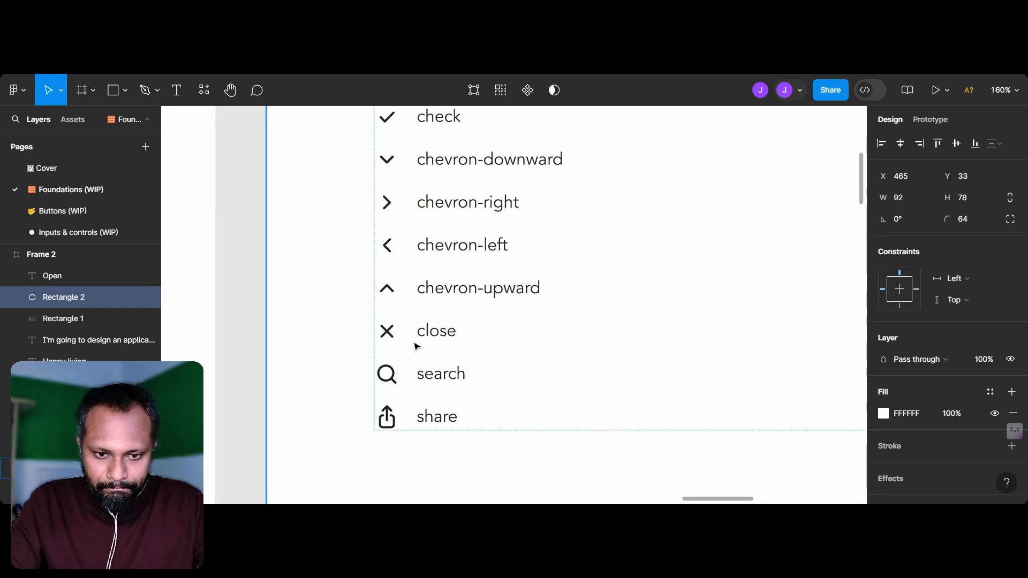
{"action": "scroll", "coordinate": [416, 345], "scroll_direction": "up", "scroll_amount": 1}
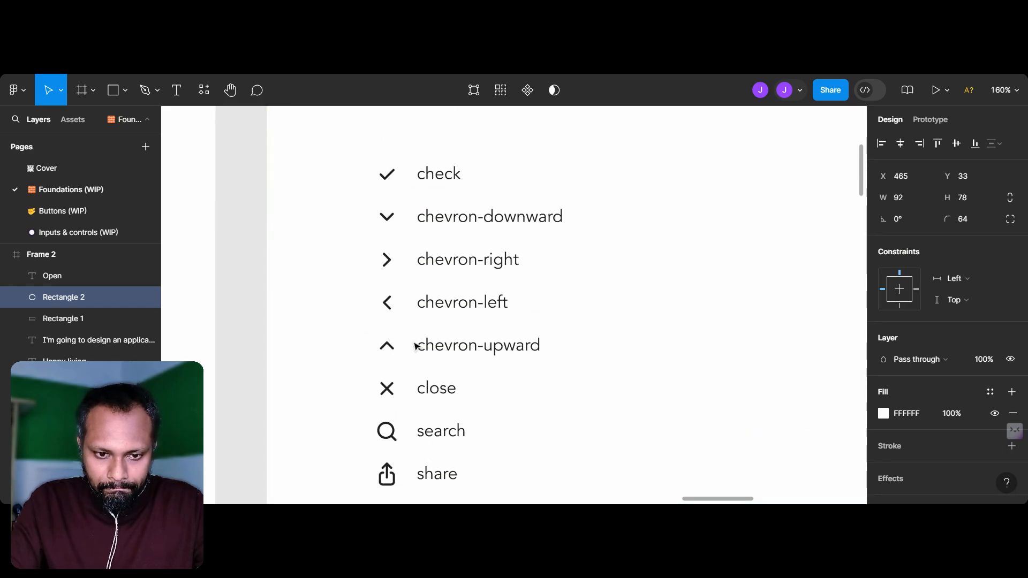
Step: Copy the 24 × 24 check icon from the Icons section and paste it into Frame 2
{"action": "left_click", "coordinate": [388, 182]}
{"action": "double_click", "coordinate": [386, 176]}
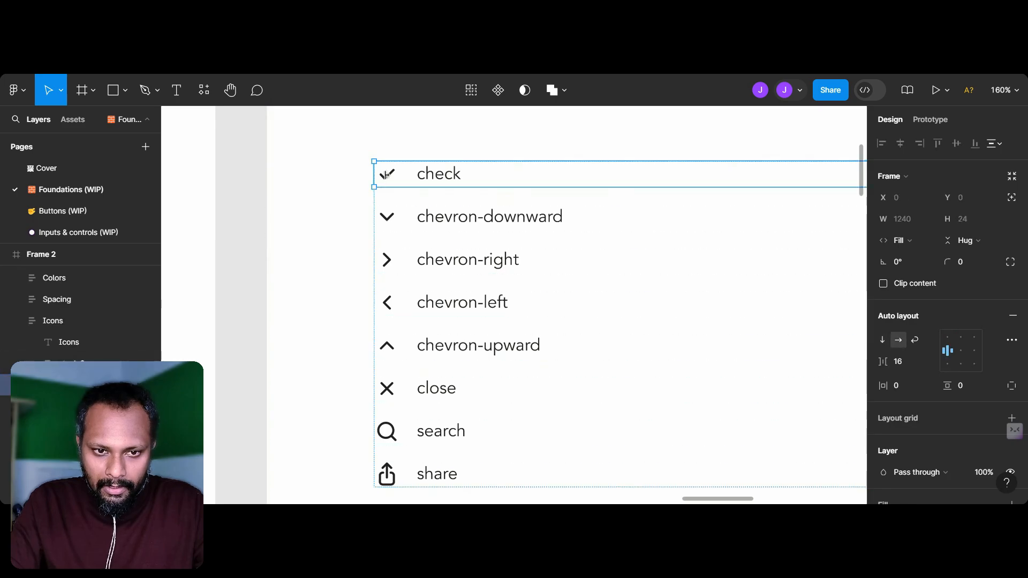
{"action": "left_click", "coordinate": [390, 181]}
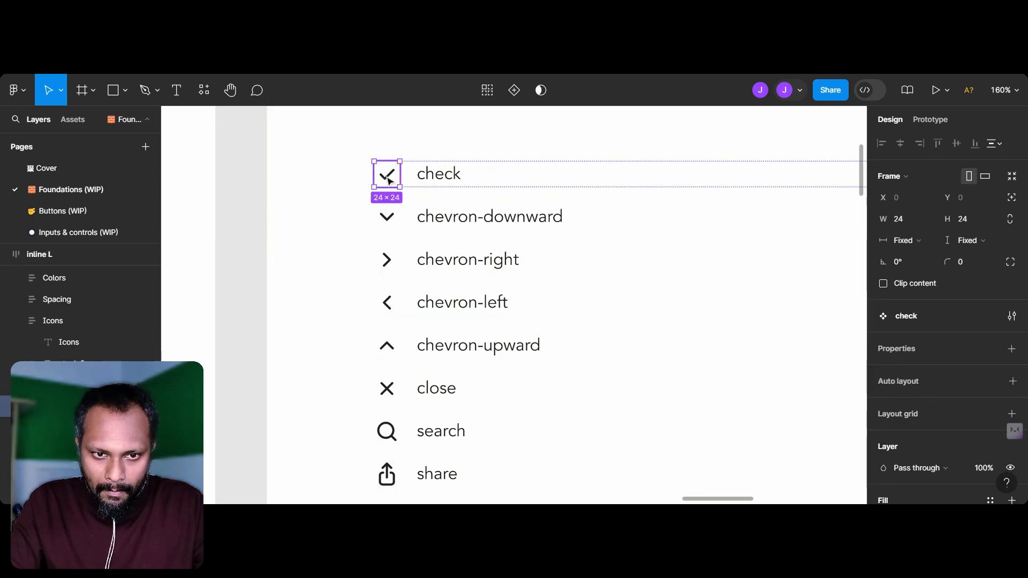
{"action": "scroll", "coordinate": [389, 224], "scroll_direction": "down", "scroll_amount": 5}
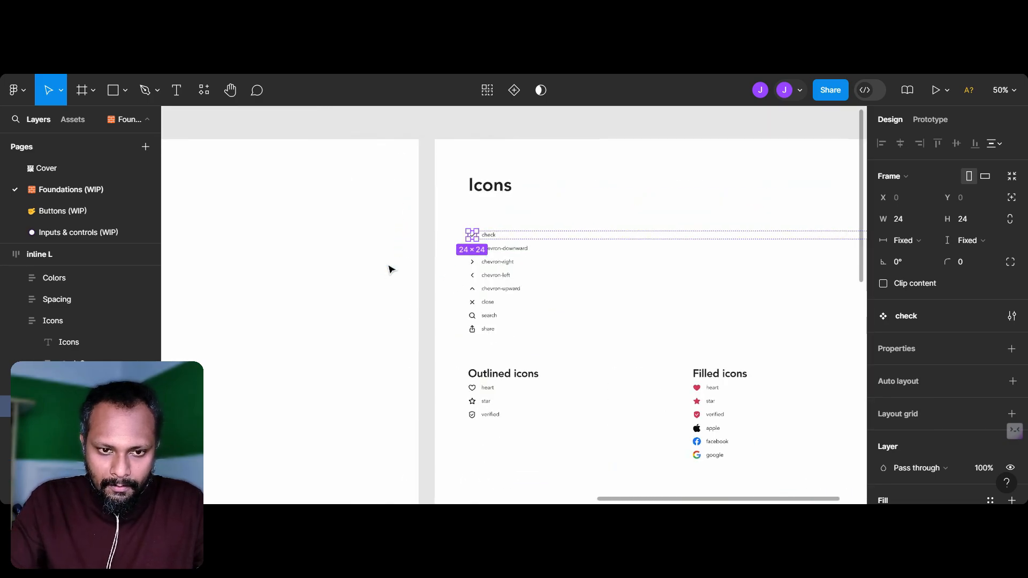
{"action": "scroll", "coordinate": [389, 268], "scroll_direction": "left", "scroll_amount": 10}
{"action": "scroll", "coordinate": [390, 268], "scroll_direction": "down", "scroll_amount": 10}
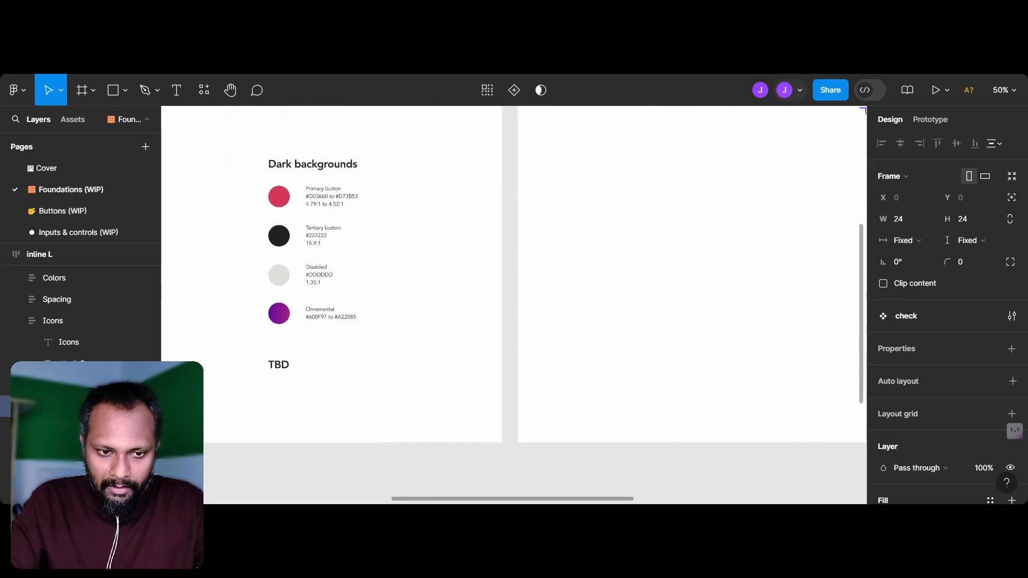
{"action": "scroll", "coordinate": [513, 305], "scroll_direction": "down", "scroll_amount": 5}
{"action": "scroll", "coordinate": [514, 305], "scroll_direction": "left", "scroll_amount": 3}
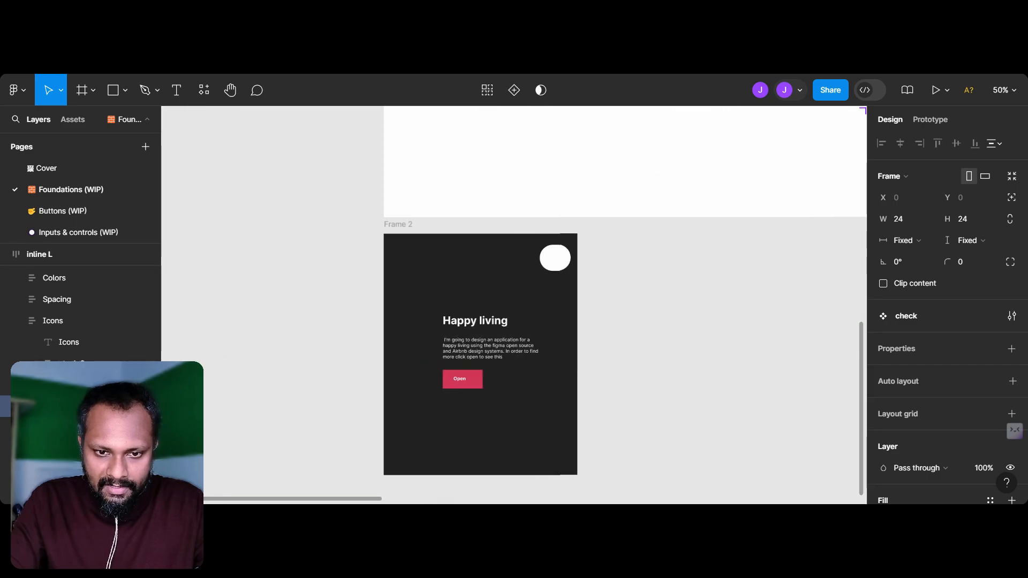
{"action": "scroll", "coordinate": [460, 332], "scroll_direction": "up", "scroll_amount": 5}
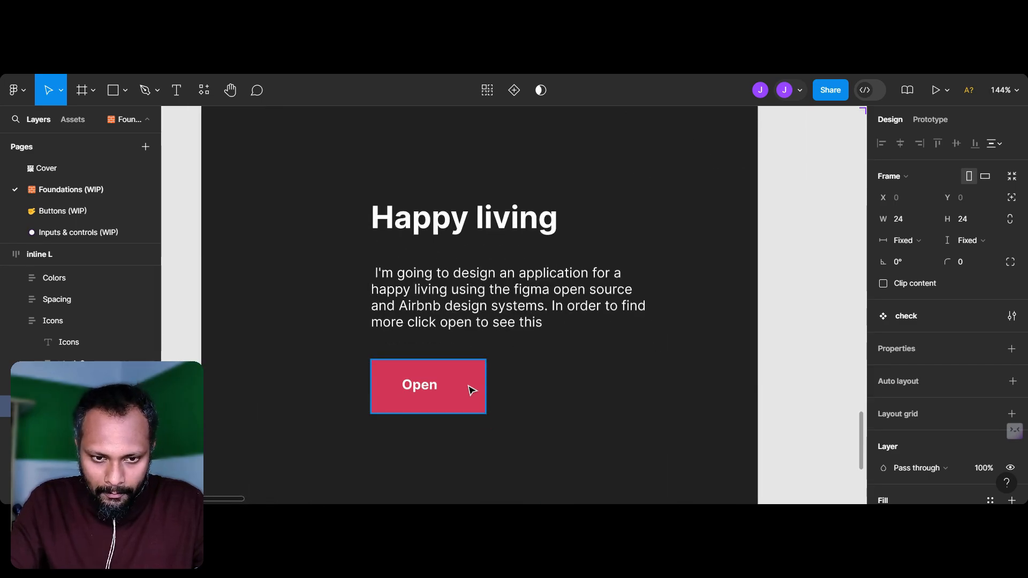
{"action": "left_click", "coordinate": [471, 389]}
{"action": "key", "text": "ctrl+v"}
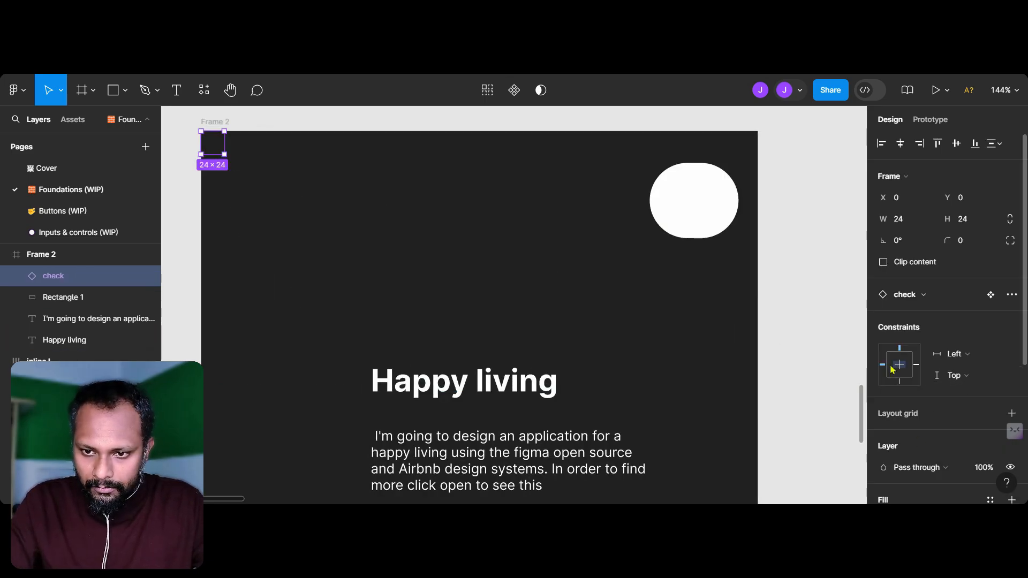
Step: Enlarge the pasted check icon to 135 × 135 and move it across Frame 2's upper edge, at about X -897, Y 347
{"action": "left_click_drag", "start_coordinate": [224, 153], "coordinate": [331, 254]}
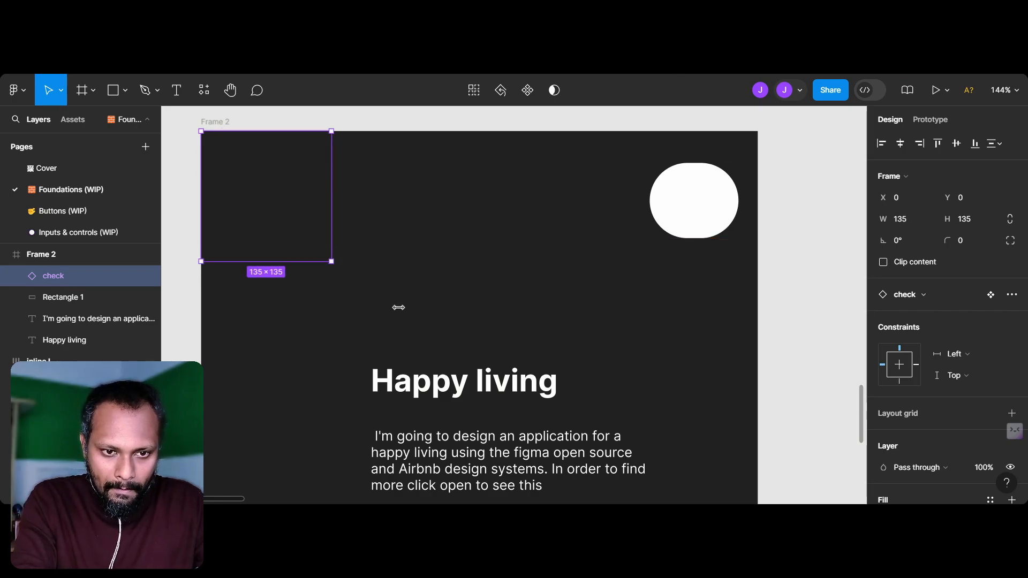
{"action": "left_click_drag", "start_coordinate": [270, 191], "coordinate": [309, 128]}
{"action": "scroll", "coordinate": [333, 202], "scroll_direction": "down", "scroll_amount": 2}
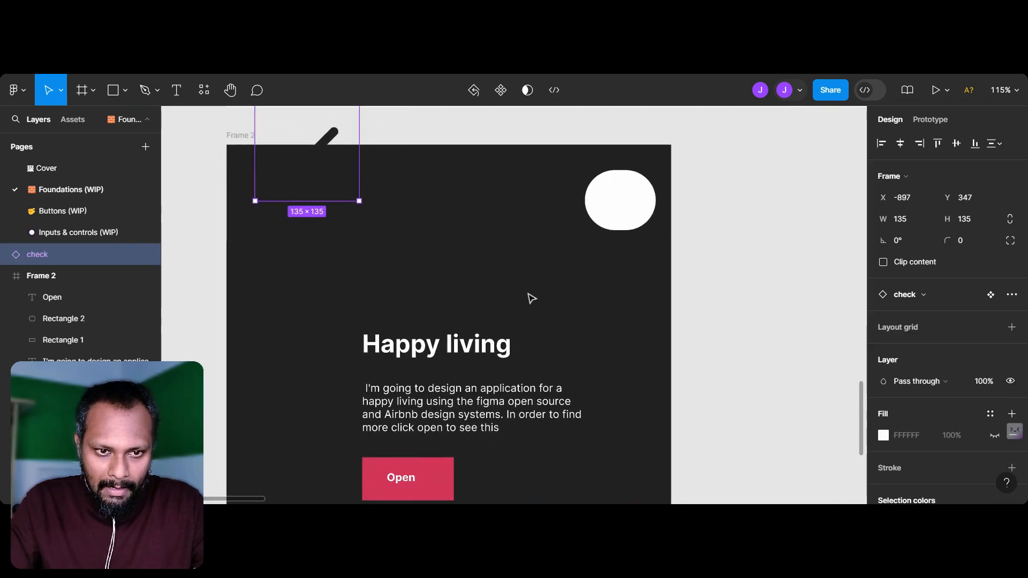
Step: Give the check icon a near-white FFFDFD fill and try placing it over the Open button
{"action": "left_click", "coordinate": [884, 435]}
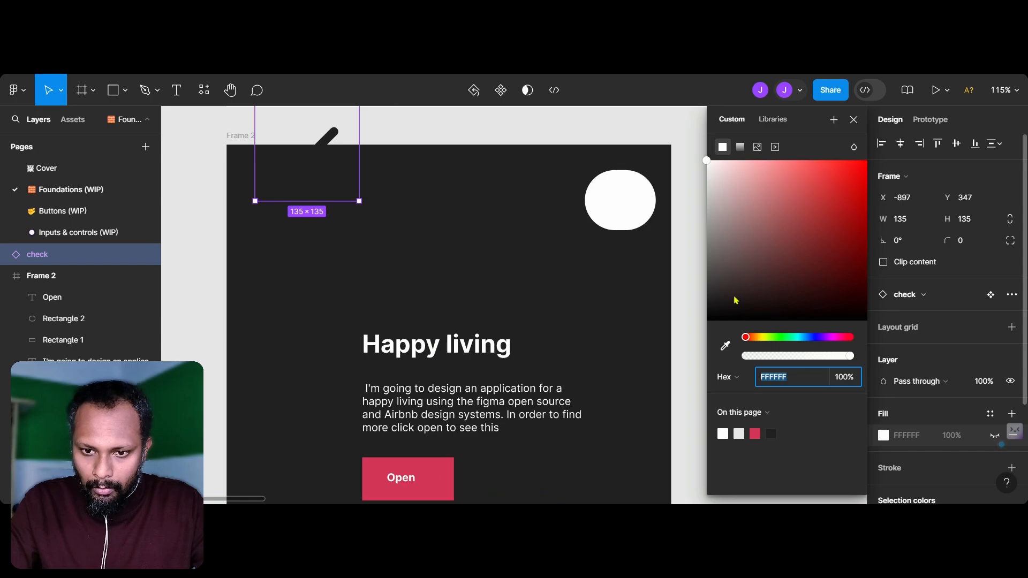
{"action": "left_click_drag", "start_coordinate": [708, 201], "coordinate": [708, 160]}
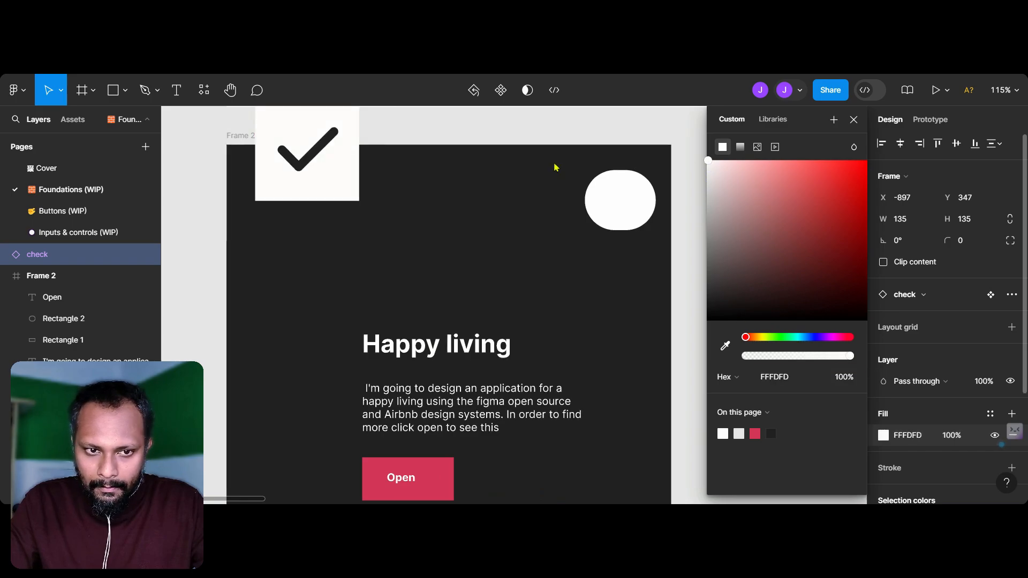
{"action": "left_click_drag", "start_coordinate": [301, 160], "coordinate": [420, 356]}
{"action": "scroll", "coordinate": [445, 327], "scroll_direction": "down", "scroll_amount": 1}
{"action": "scroll", "coordinate": [445, 330], "scroll_direction": "down", "scroll_amount": 1}
{"action": "scroll", "coordinate": [928, 425], "scroll_direction": "down", "scroll_amount": 2}
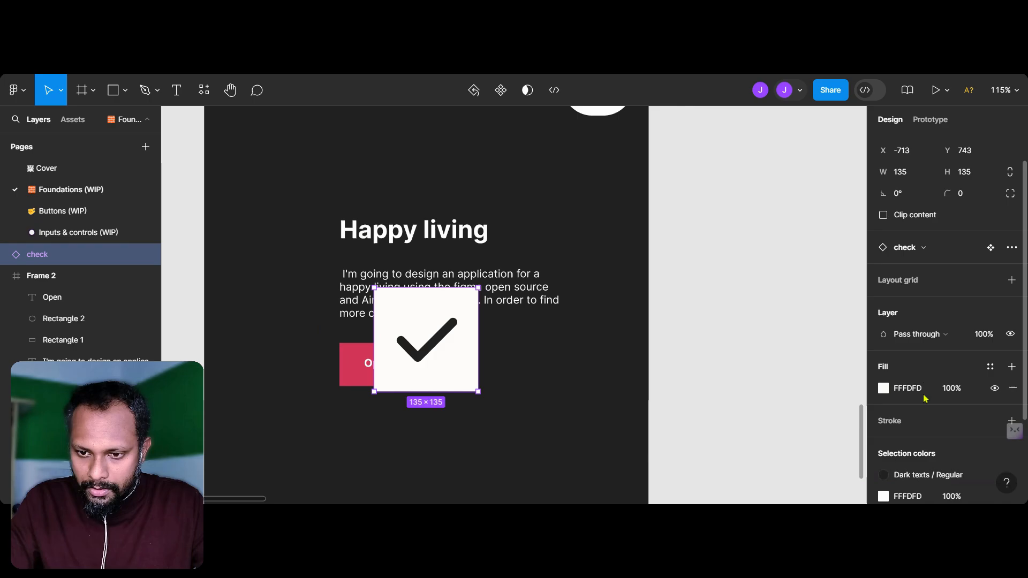
{"action": "key", "text": "Delete"}
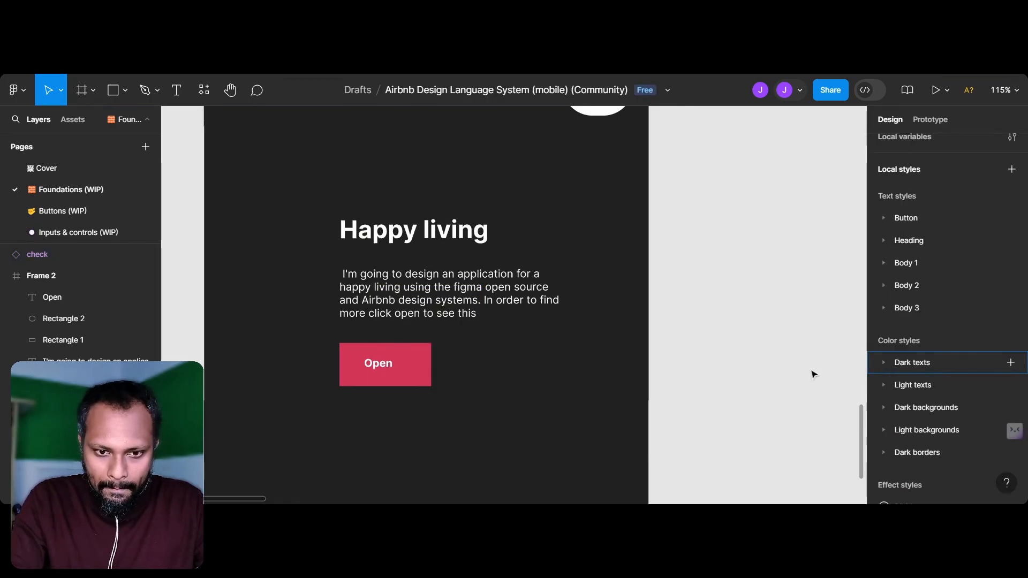
{"action": "left_click_drag", "start_coordinate": [425, 335], "coordinate": [437, 341]}
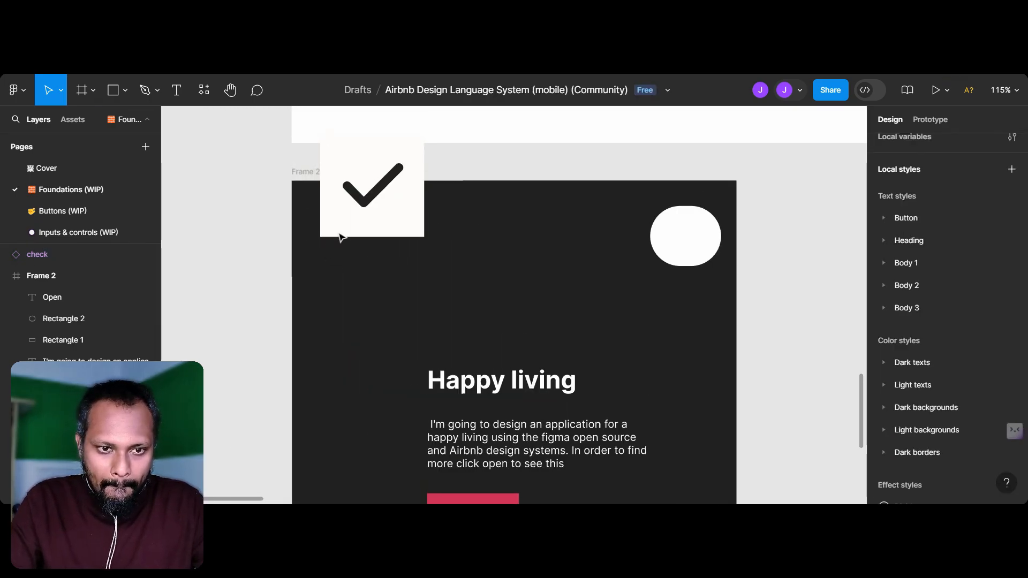
Step: Remove the fill from the check icon
{"action": "left_click", "coordinate": [390, 223]}
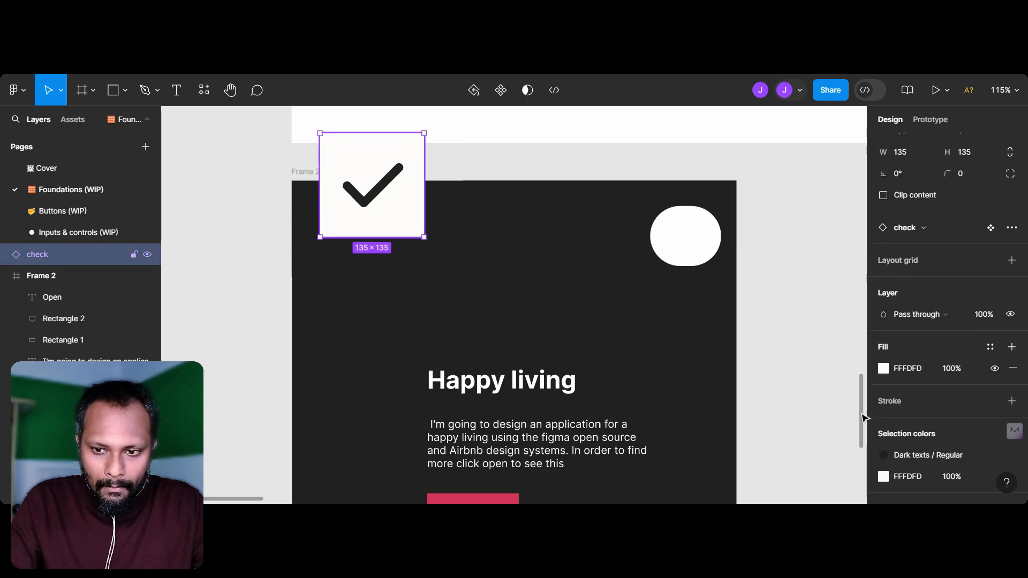
{"action": "left_click", "coordinate": [883, 369]}
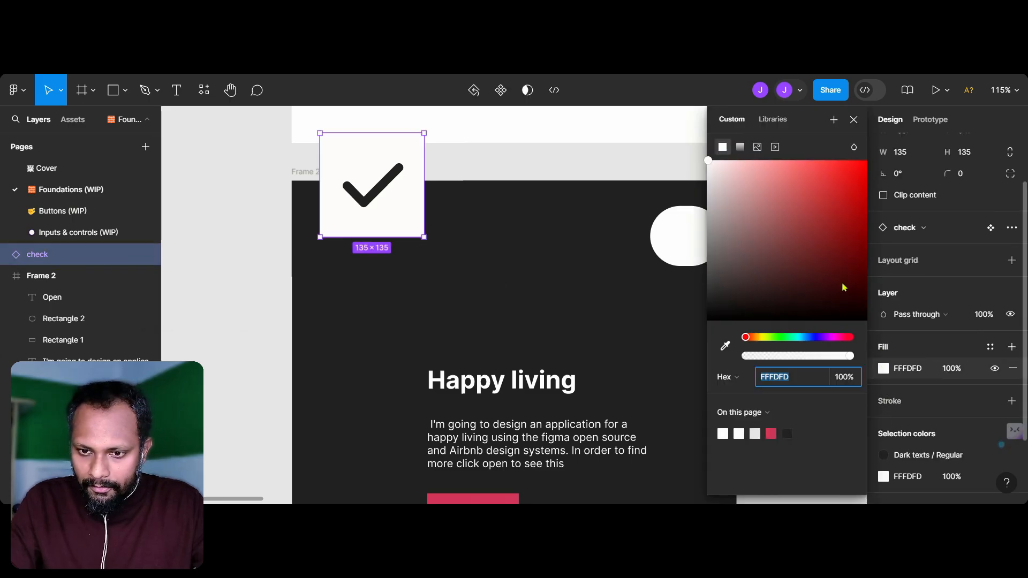
{"action": "left_click", "coordinate": [1014, 371]}
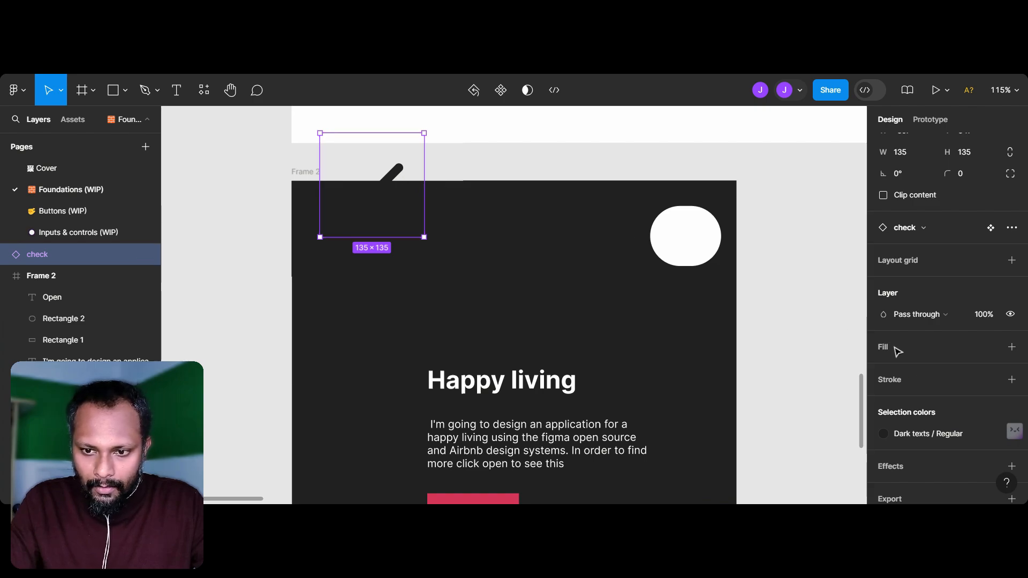
Step: Try a near-white FCFBFB stroke on the check icon and remove it again
{"action": "left_click", "coordinate": [893, 377]}
{"action": "left_click", "coordinate": [883, 401]}
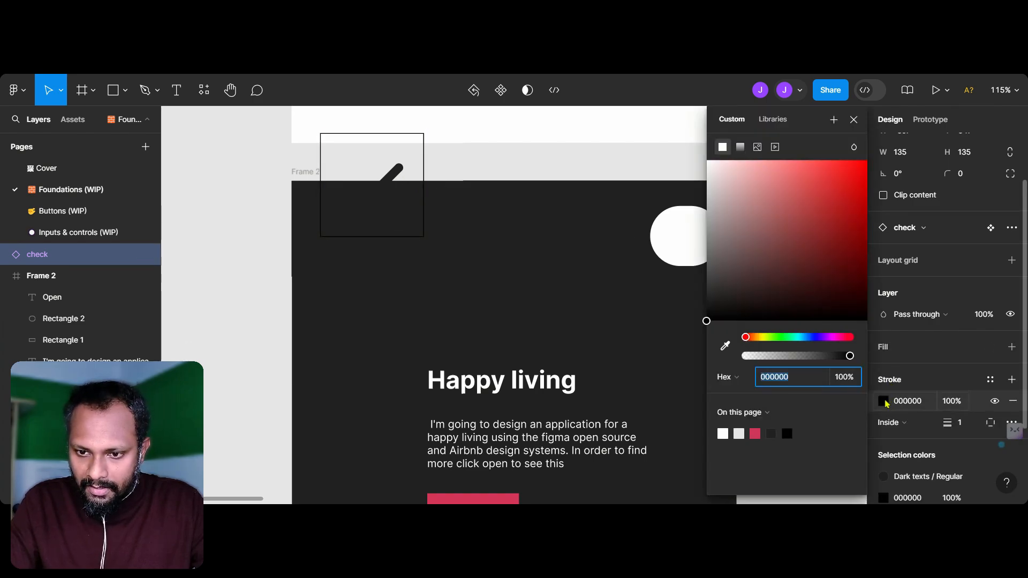
{"action": "mouse_move", "coordinate": [705, 176]}
{"action": "left_mouse_down"}
{"action": "mouse_move", "coordinate": [734, 245]}
{"action": "mouse_move", "coordinate": [706, 164]}
{"action": "left_mouse_up"}
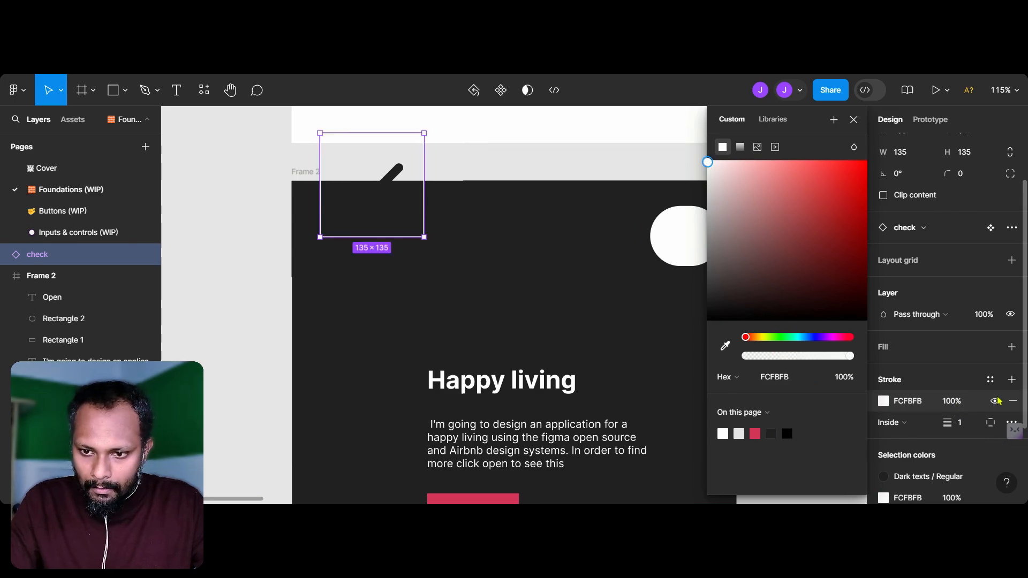
{"action": "left_click", "coordinate": [1015, 402]}
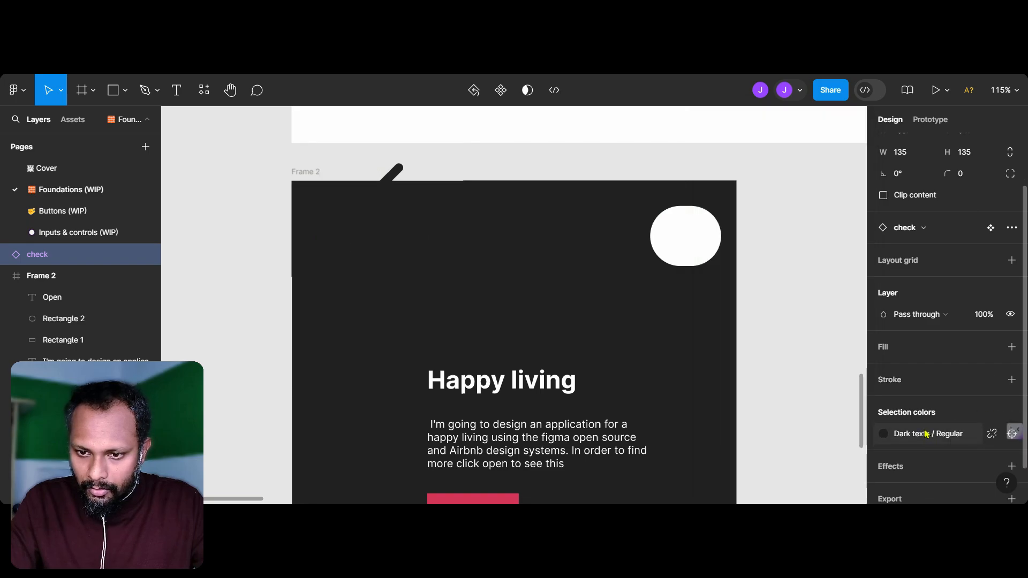
Step: Try the Dark texts / Low color style on the check icon and place the icon inside Frame 2's upper area
{"action": "scroll", "coordinate": [942, 407], "scroll_direction": "down", "scroll_amount": 1}
{"action": "left_click", "coordinate": [884, 392]}
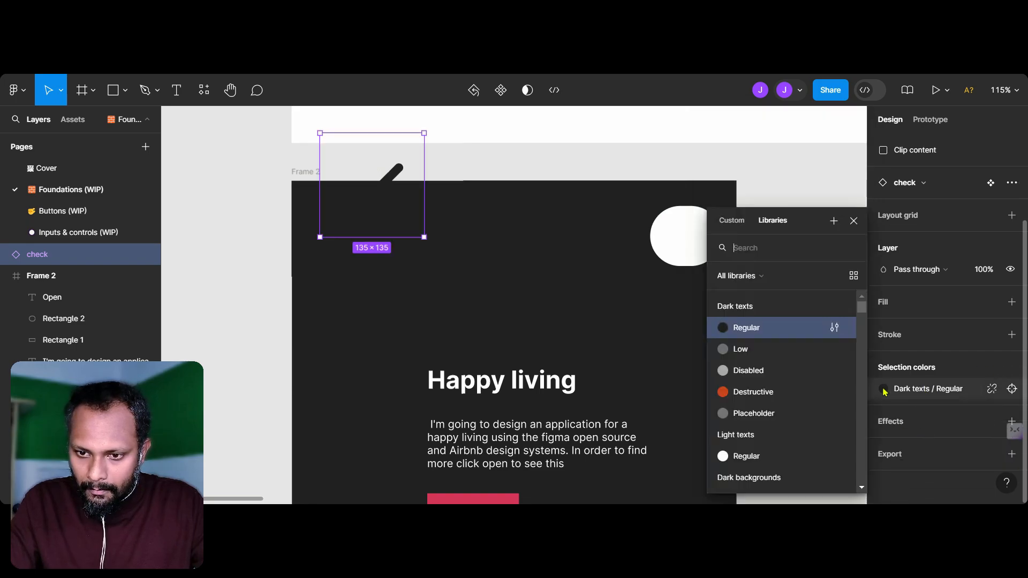
{"action": "left_click", "coordinate": [768, 352]}
{"action": "scroll", "coordinate": [509, 245], "scroll_direction": "down", "scroll_amount": 3}
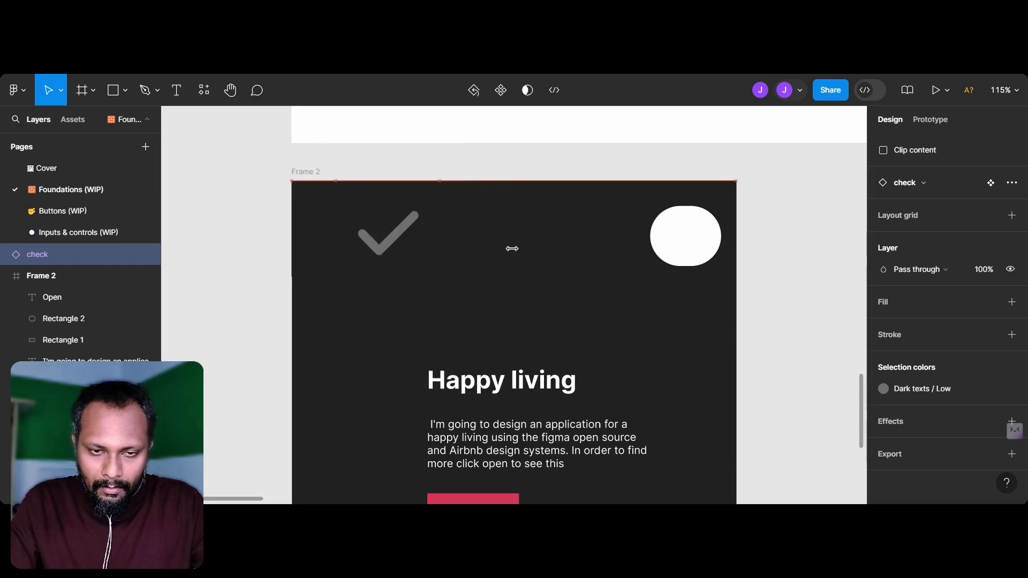
Step: Examine the Colors foundations for the text, background and border colors suited to the check icon
{"action": "scroll", "coordinate": [621, 251], "scroll_direction": "down", "scroll_amount": 4}
{"action": "scroll", "coordinate": [620, 251], "scroll_direction": "up", "scroll_amount": 10}
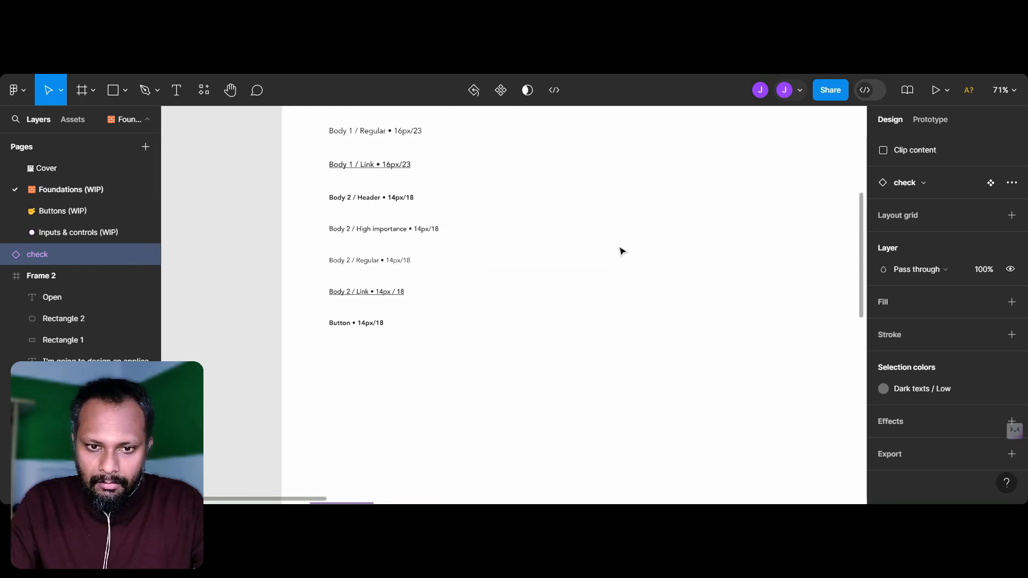
{"action": "scroll", "coordinate": [620, 250], "scroll_direction": "right", "scroll_amount": 6}
{"action": "scroll", "coordinate": [514, 306], "scroll_direction": "right", "scroll_amount": 10}
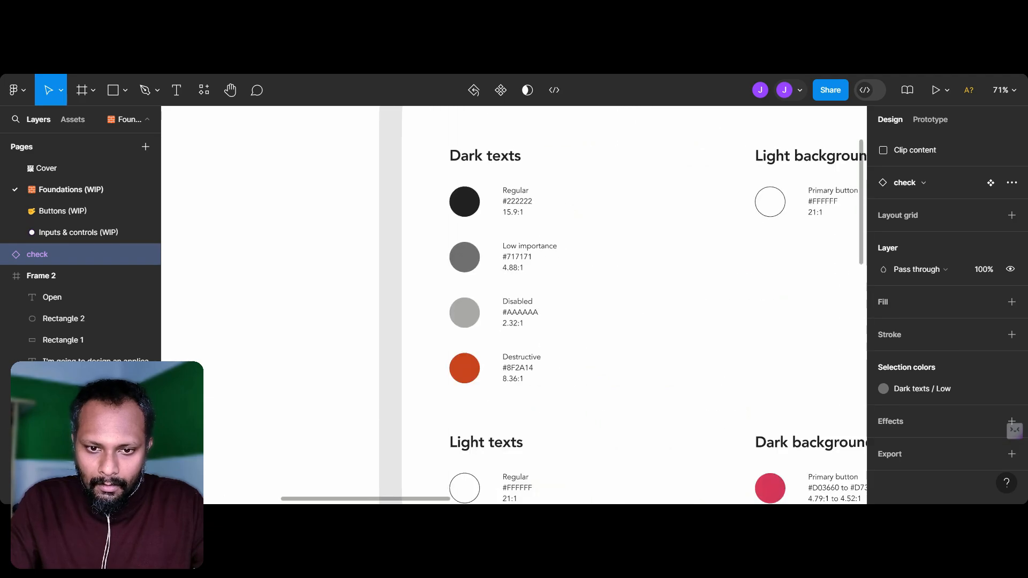
{"action": "left_click", "coordinate": [621, 248]}
{"action": "scroll", "coordinate": [621, 249], "scroll_direction": "down", "scroll_amount": 1}
{"action": "scroll", "coordinate": [621, 249], "scroll_direction": "right", "scroll_amount": 1}
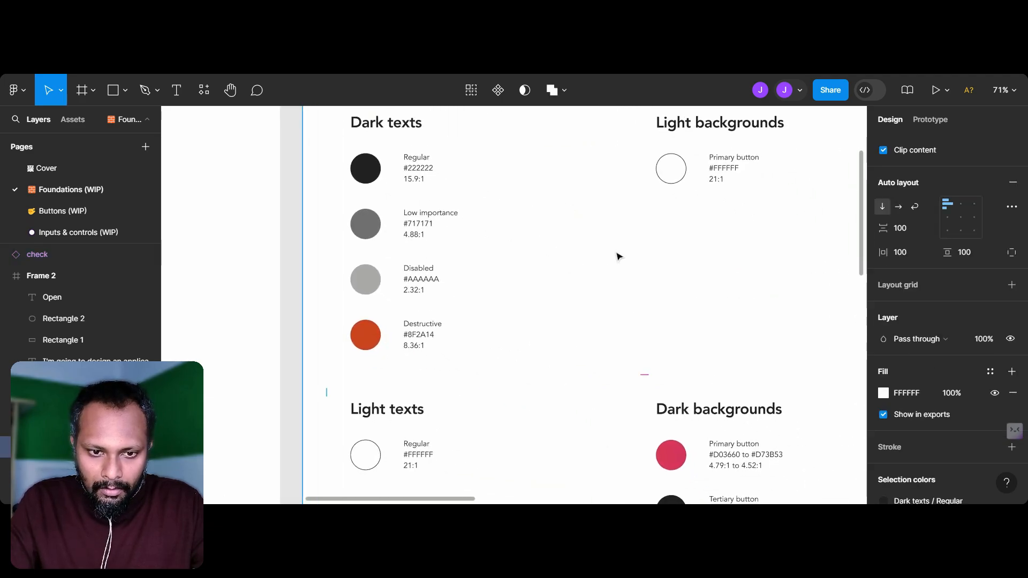
{"action": "scroll", "coordinate": [527, 351], "scroll_direction": "down", "scroll_amount": 1}
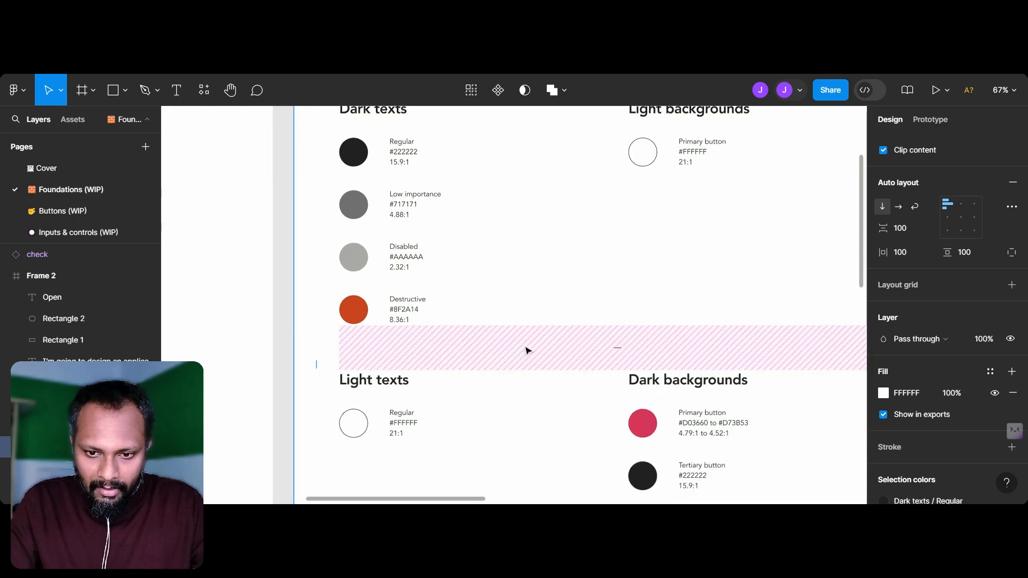
{"action": "scroll", "coordinate": [525, 348], "scroll_direction": "down", "scroll_amount": 2}
{"action": "scroll", "coordinate": [625, 280], "scroll_direction": "up", "scroll_amount": 2}
{"action": "scroll", "coordinate": [625, 280], "scroll_direction": "right", "scroll_amount": 2}
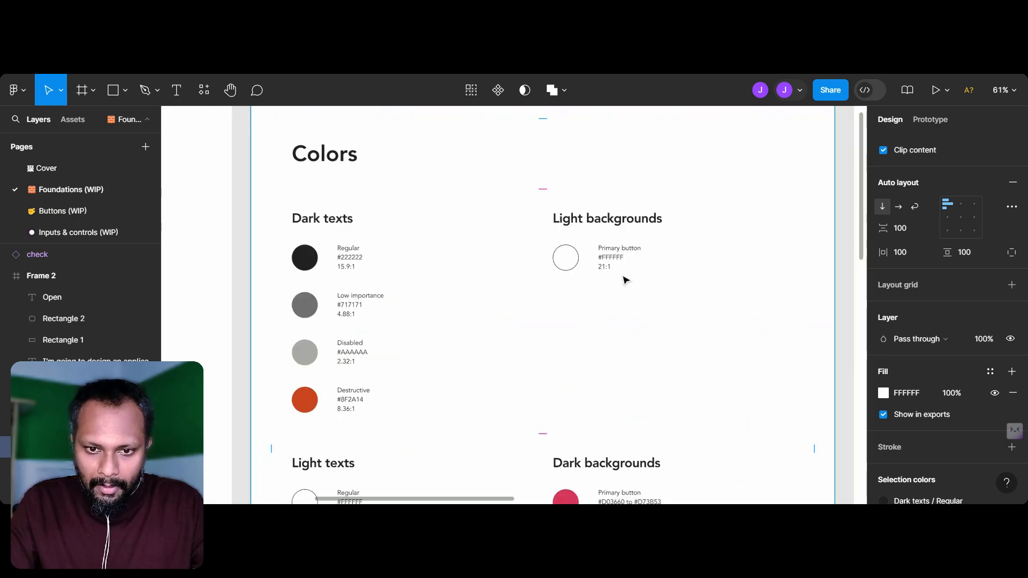
{"action": "scroll", "coordinate": [625, 280], "scroll_direction": "down", "scroll_amount": 5}
{"action": "scroll", "coordinate": [418, 426], "scroll_direction": "down", "scroll_amount": 2}
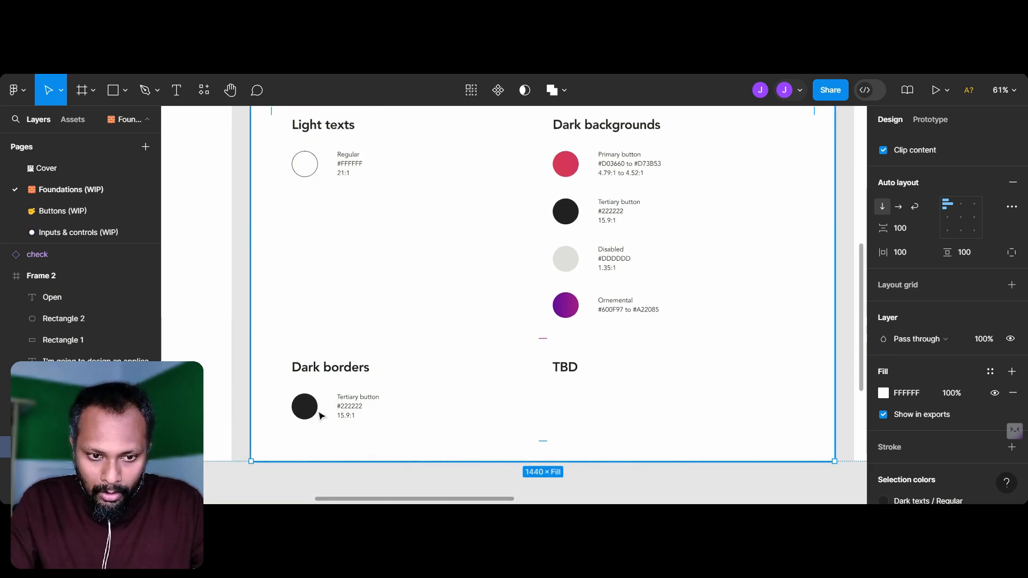
{"action": "scroll", "coordinate": [589, 289], "scroll_direction": "up", "scroll_amount": 1}
{"action": "scroll", "coordinate": [589, 289], "scroll_direction": "left", "scroll_amount": 1}
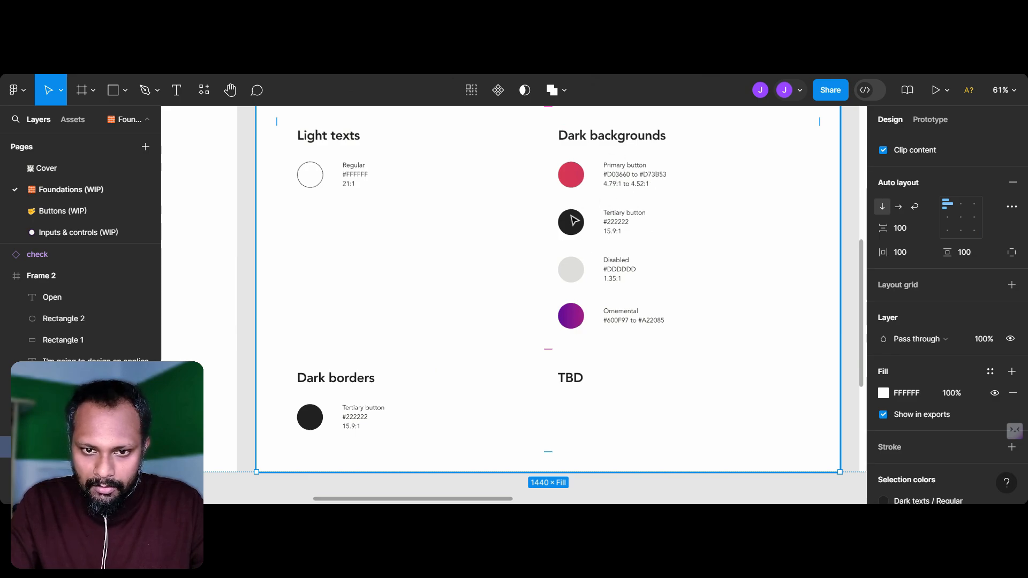
{"action": "scroll", "coordinate": [621, 337], "scroll_direction": "down", "scroll_amount": 3}
{"action": "scroll", "coordinate": [621, 340], "scroll_direction": "up", "scroll_amount": 3}
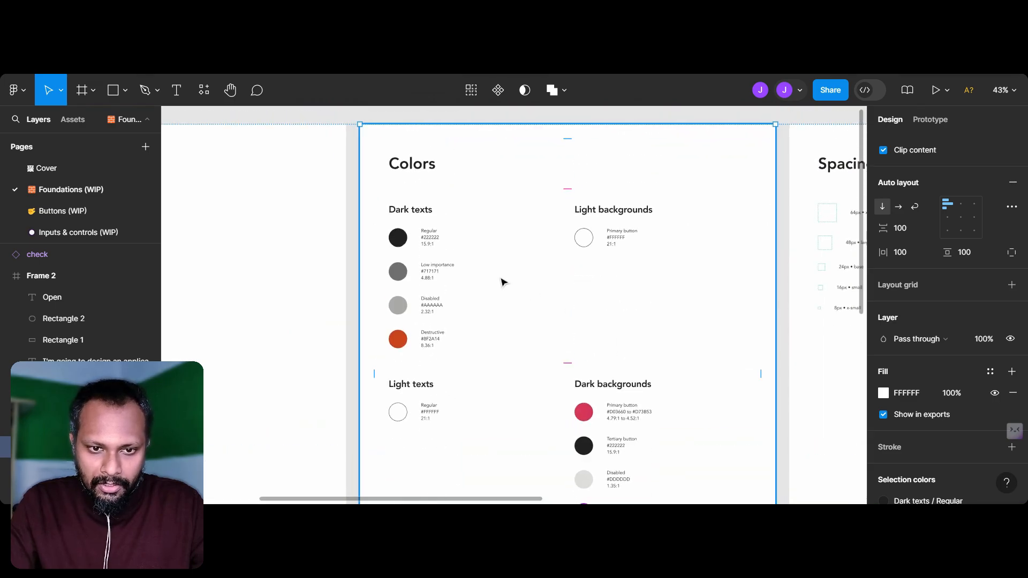
{"action": "scroll", "coordinate": [503, 280], "scroll_direction": "down", "scroll_amount": 2}
{"action": "scroll", "coordinate": [503, 280], "scroll_direction": "right", "scroll_amount": 1}
{"action": "scroll", "coordinate": [502, 280], "scroll_direction": "up", "scroll_amount": 2}
{"action": "scroll", "coordinate": [503, 281], "scroll_direction": "down", "scroll_amount": 3}
{"action": "scroll", "coordinate": [503, 281], "scroll_direction": "down", "scroll_amount": 3}
{"action": "scroll", "coordinate": [502, 281], "scroll_direction": "left", "scroll_amount": 2}
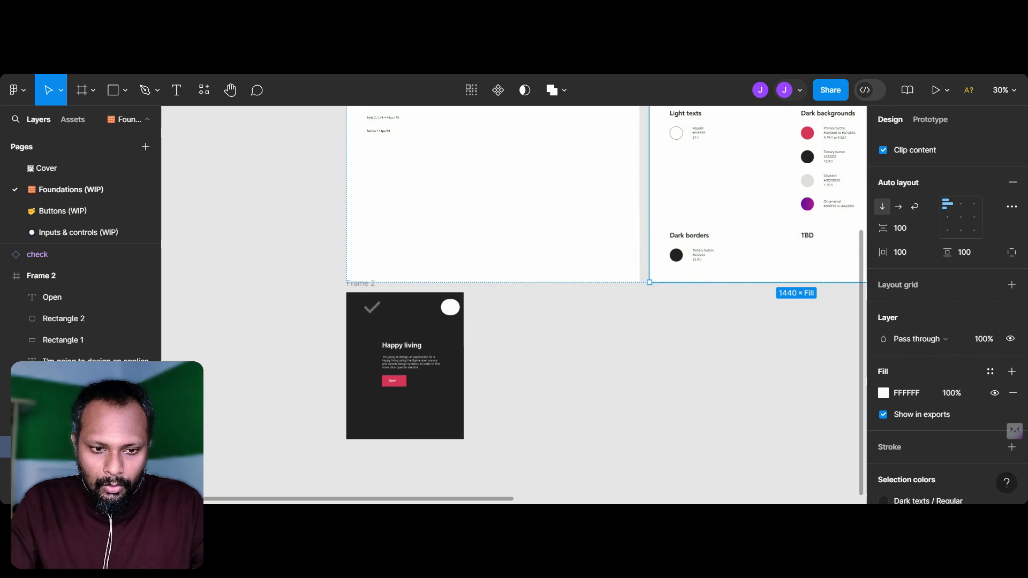
Step: Move the check icon above the Happy living heading and apply the Light texts / Regular color style to it
{"action": "scroll", "coordinate": [391, 348], "scroll_direction": "up", "scroll_amount": 4}
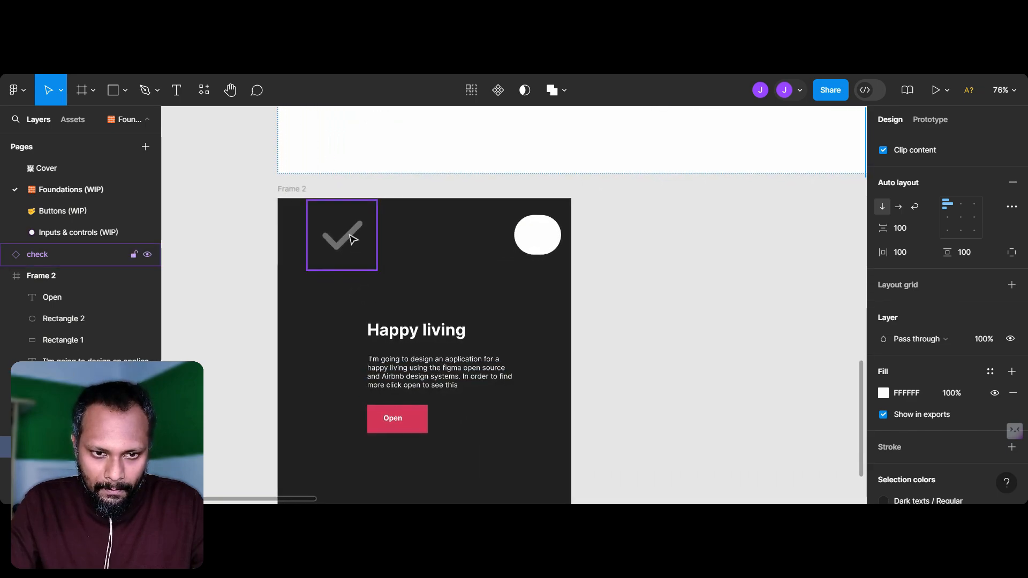
{"action": "left_click", "coordinate": [353, 240]}
{"action": "left_click_drag", "start_coordinate": [374, 246], "coordinate": [427, 253]}
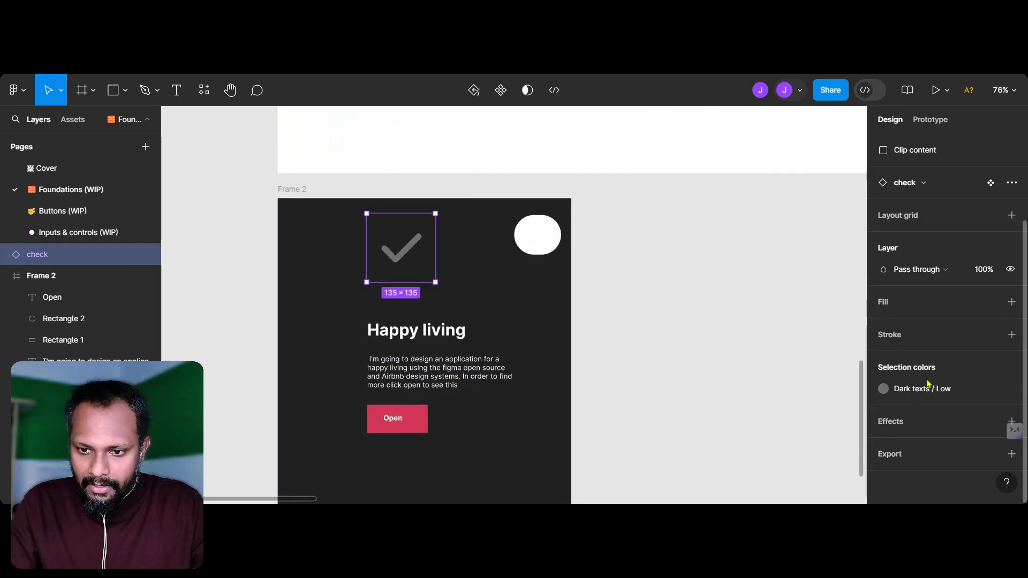
{"action": "left_click", "coordinate": [886, 393]}
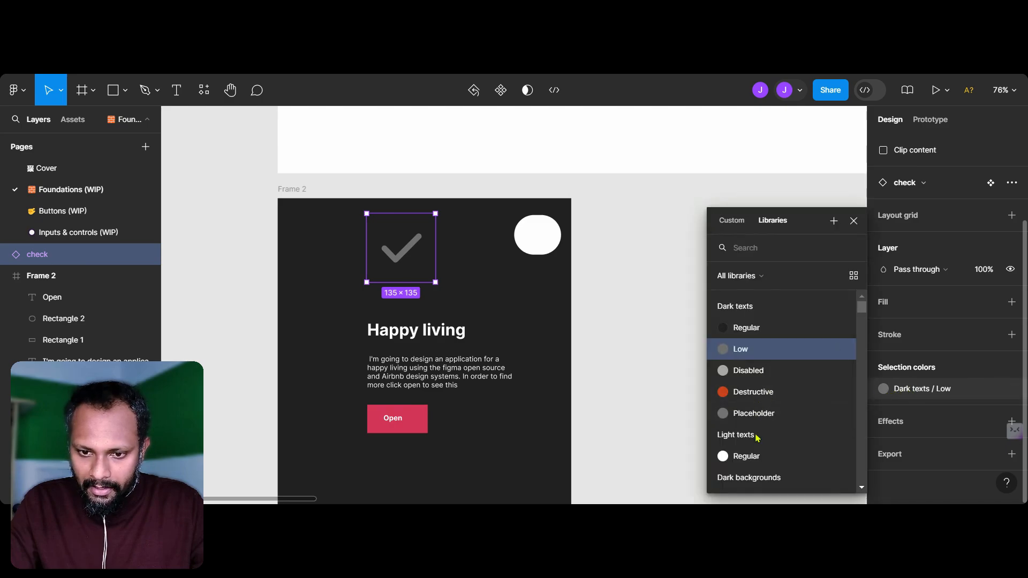
{"action": "left_click", "coordinate": [760, 455]}
Step: Scale the check icon down to 27 × 27 and move it beside the Open button
{"action": "left_click_drag", "start_coordinate": [394, 264], "coordinate": [425, 424]}
{"action": "scroll", "coordinate": [425, 424], "scroll_direction": "up", "scroll_amount": 5}
{"action": "scroll", "coordinate": [502, 383], "scroll_direction": "left", "scroll_amount": 1}
{"action": "left_click_drag", "start_coordinate": [596, 253], "coordinate": [472, 368]}
{"action": "scroll", "coordinate": [472, 368], "scroll_direction": "left", "scroll_amount": 2}
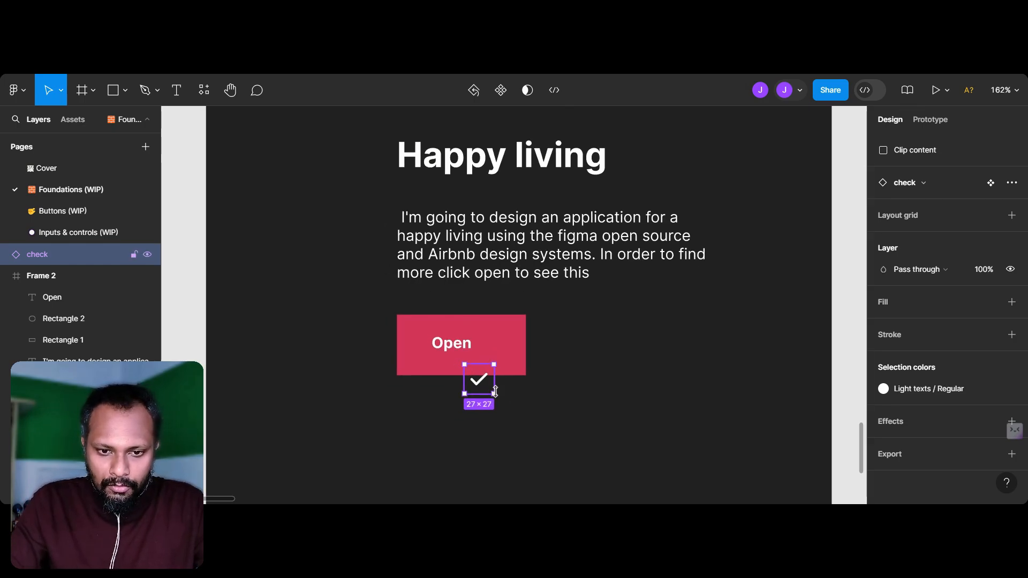
Step: Place the check icon inside the Open button before the label, at X -747, Y 828, shifting the label to make room
{"action": "left_click_drag", "start_coordinate": [488, 389], "coordinate": [491, 348]}
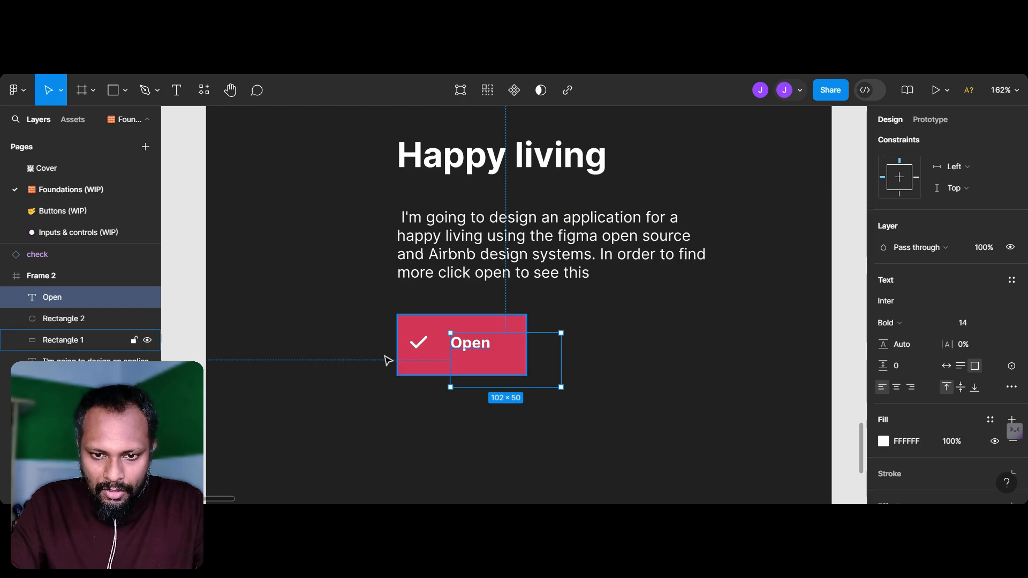
{"action": "left_click", "coordinate": [423, 347]}
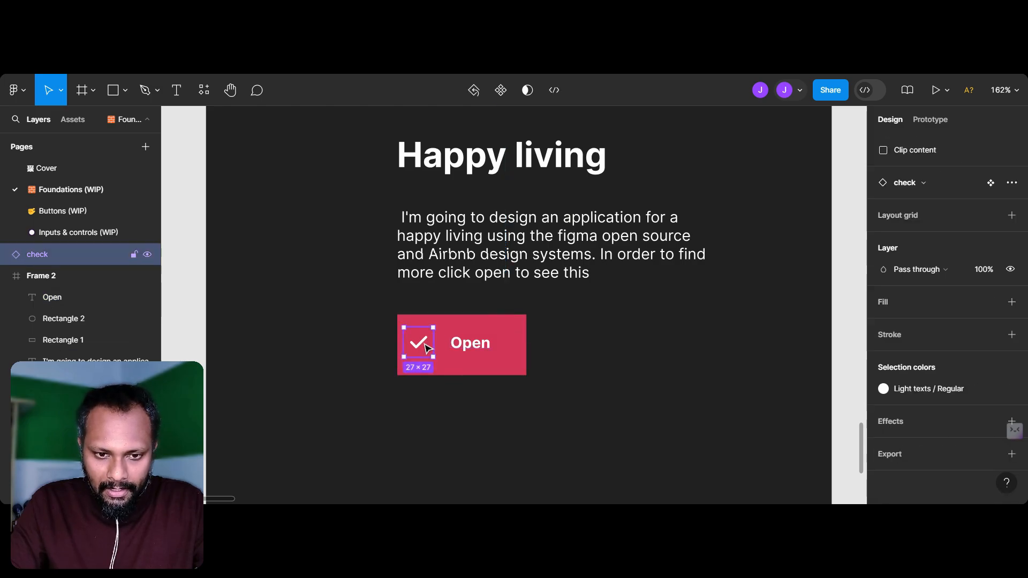
{"action": "left_click", "coordinate": [656, 345]}
{"action": "left_click_drag", "start_coordinate": [364, 302], "coordinate": [569, 419]}
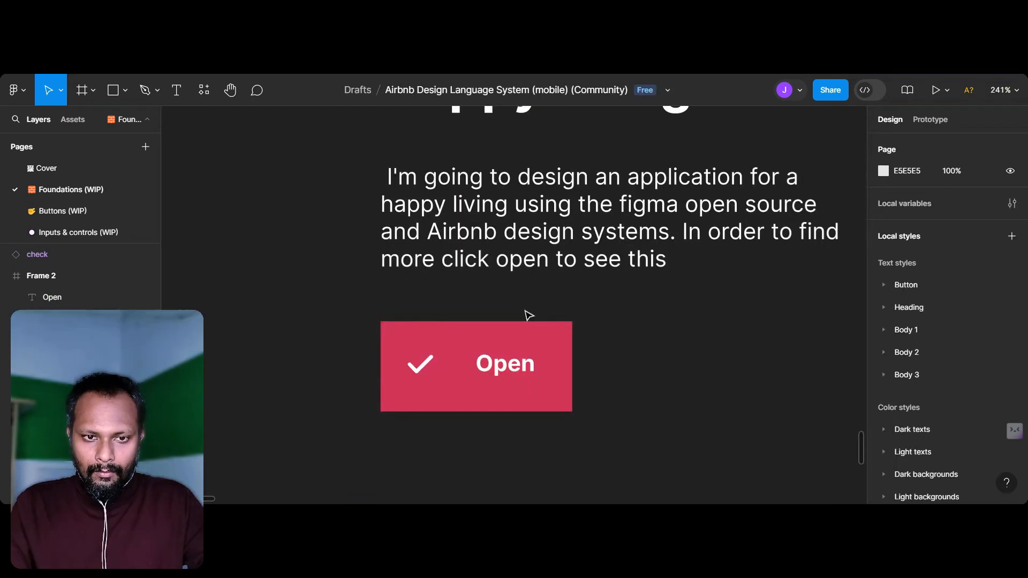
Step: Swap the button contents: Open label at X 196, Y 423 and the check icon after it at X -677, Y 828
{"action": "scroll", "coordinate": [516, 360], "scroll_direction": "down", "scroll_amount": 2}
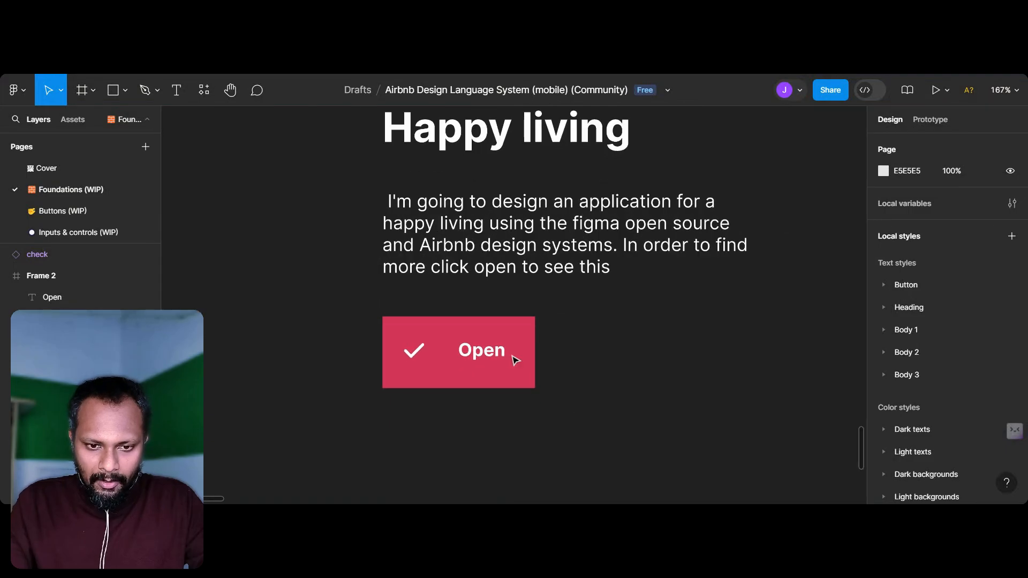
{"action": "scroll", "coordinate": [517, 360], "scroll_direction": "up", "scroll_amount": 5}
{"action": "left_click", "coordinate": [344, 355]}
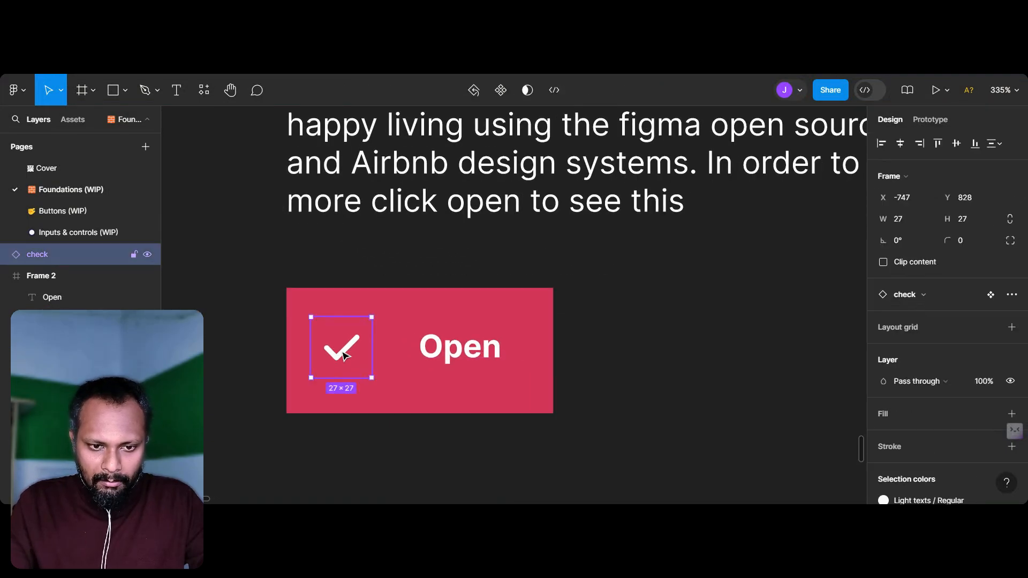
{"action": "left_click_drag", "start_coordinate": [534, 355], "coordinate": [516, 360]}
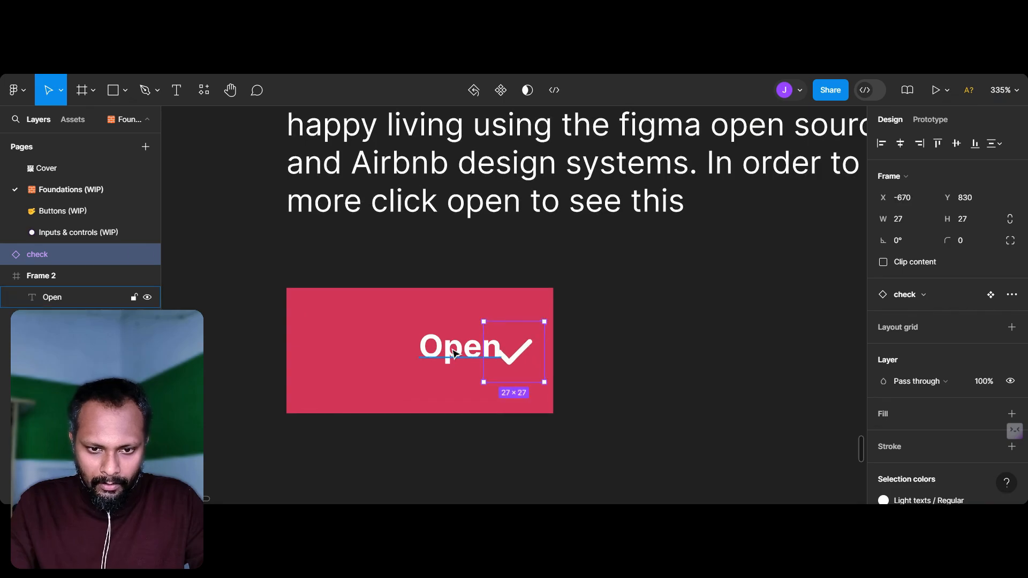
{"action": "left_click_drag", "start_coordinate": [410, 354], "coordinate": [322, 354]}
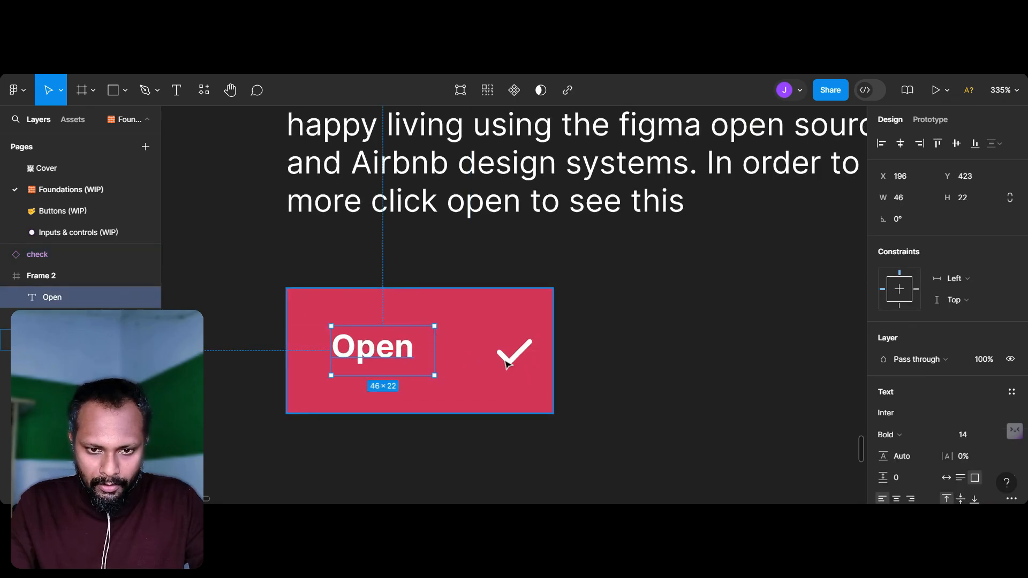
{"action": "left_click", "coordinate": [500, 357]}
{"action": "left_click_drag", "start_coordinate": [496, 355], "coordinate": [498, 363]}
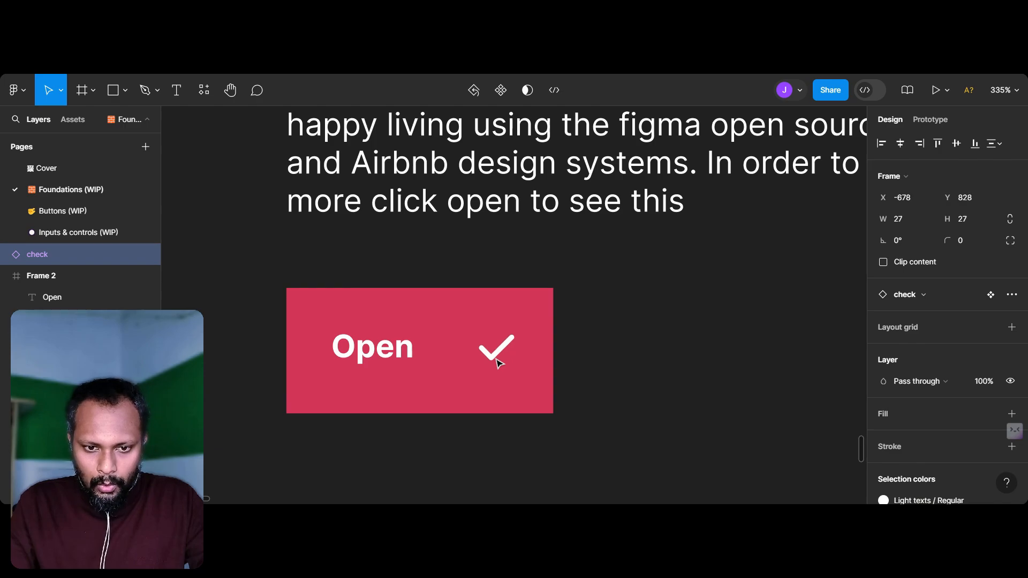
Step: Select the check icon, the Open label and the button rectangle together and add auto layout to them
{"action": "left_click", "coordinate": [388, 356], "text": "shift"}
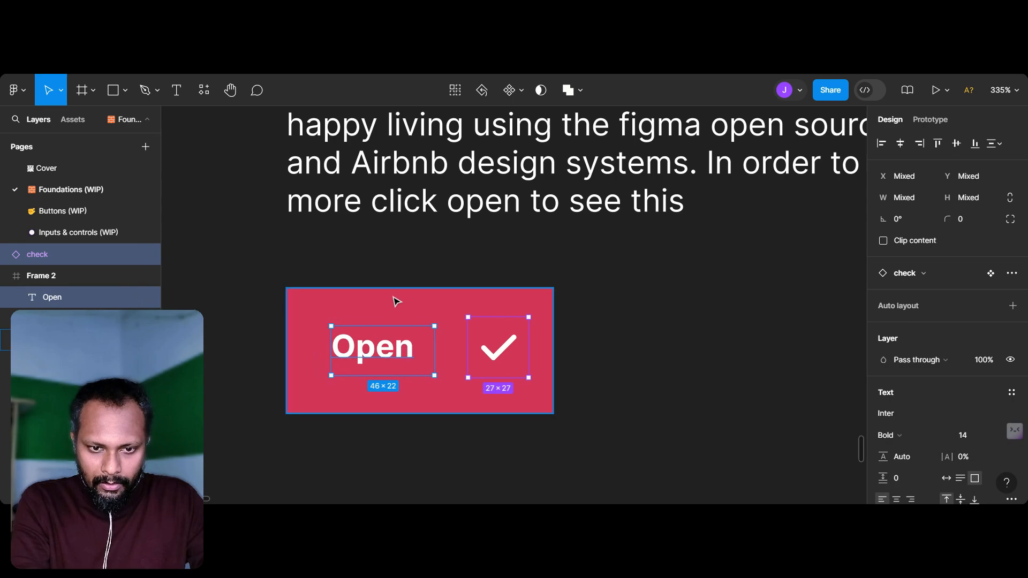
{"action": "left_click", "coordinate": [383, 358], "text": "shift"}
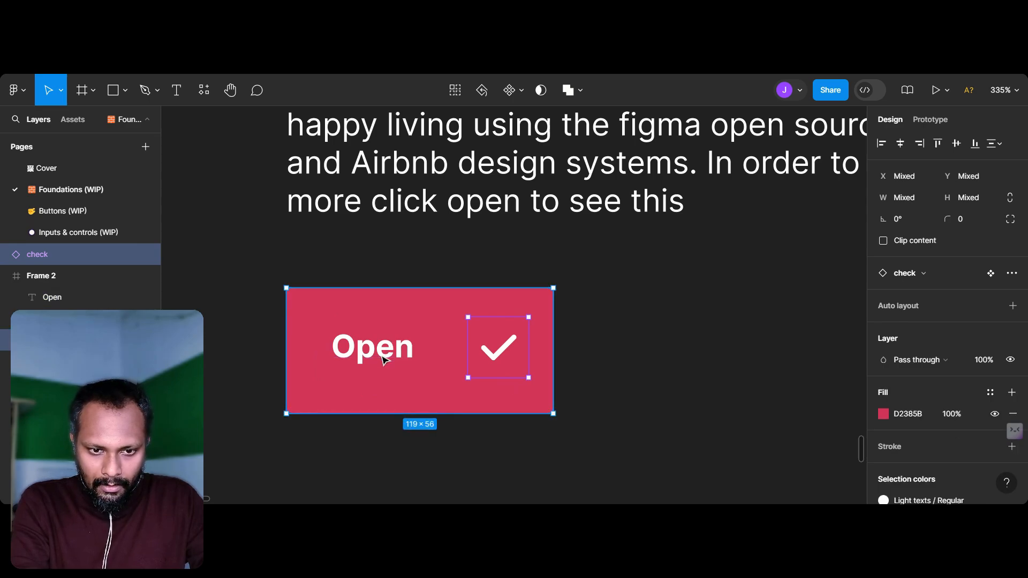
{"action": "left_click", "coordinate": [362, 354], "text": "shift"}
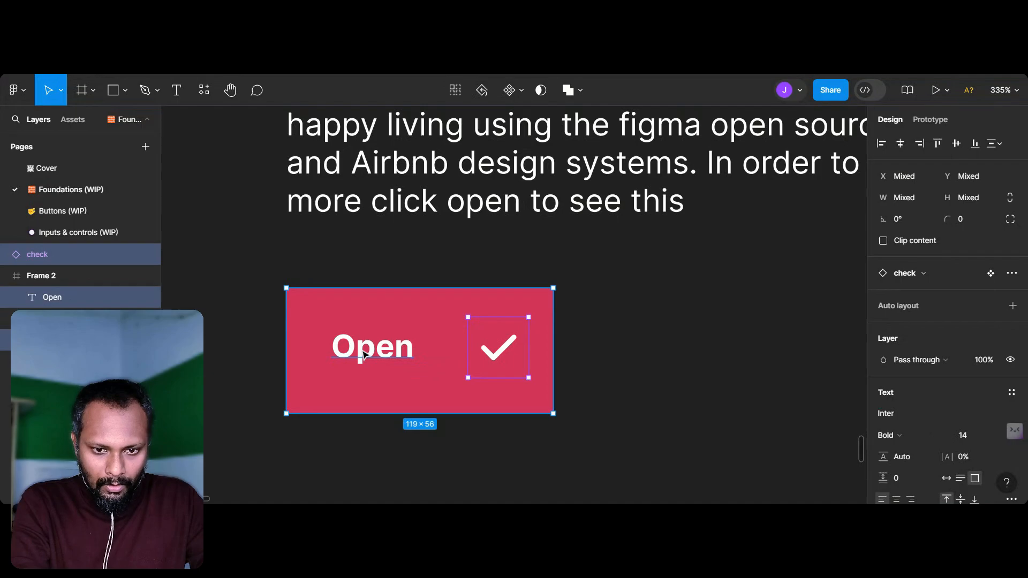
{"action": "key", "text": "shift+a"}
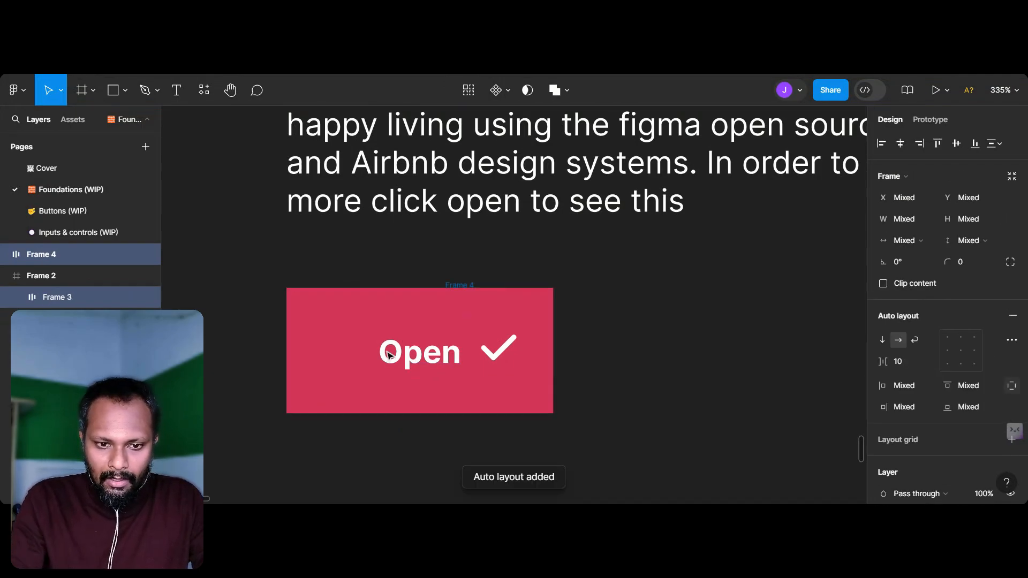
Step: Move the check icon out of its own auto layout frame into the Open button's frame, before the label
{"action": "left_click", "coordinate": [516, 356]}
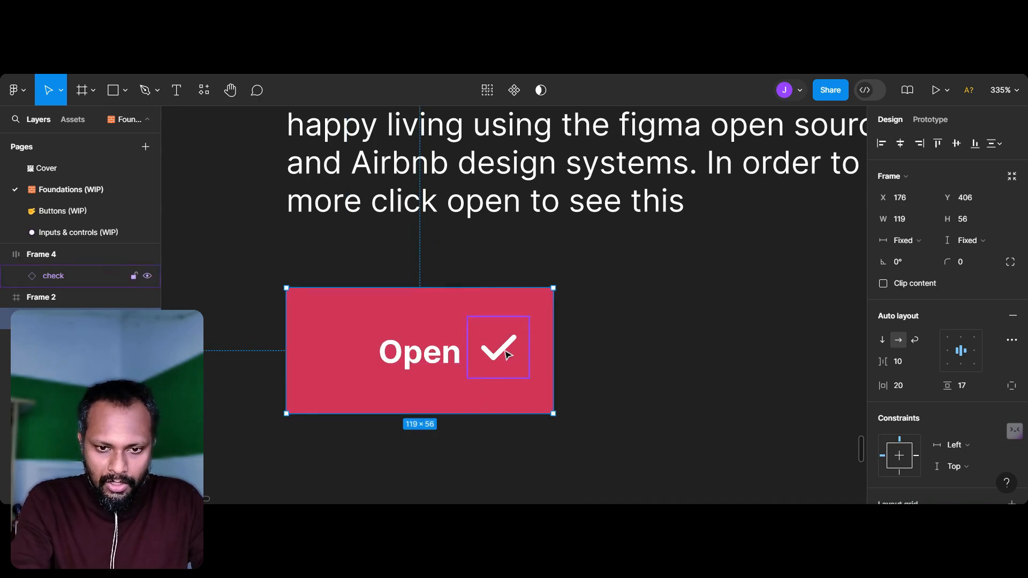
{"action": "left_click", "coordinate": [504, 353]}
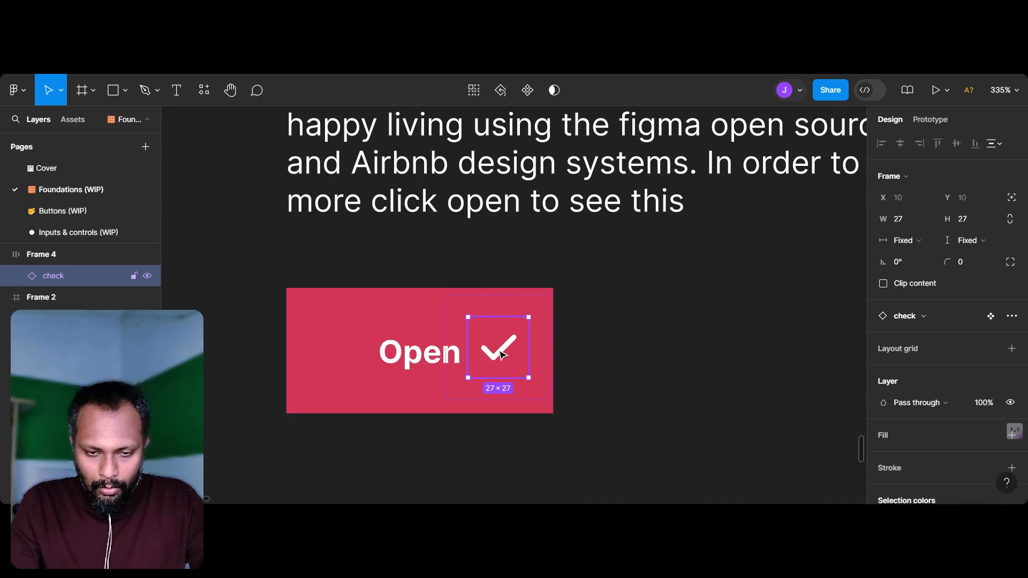
{"action": "left_click_drag", "start_coordinate": [481, 353], "coordinate": [359, 358]}
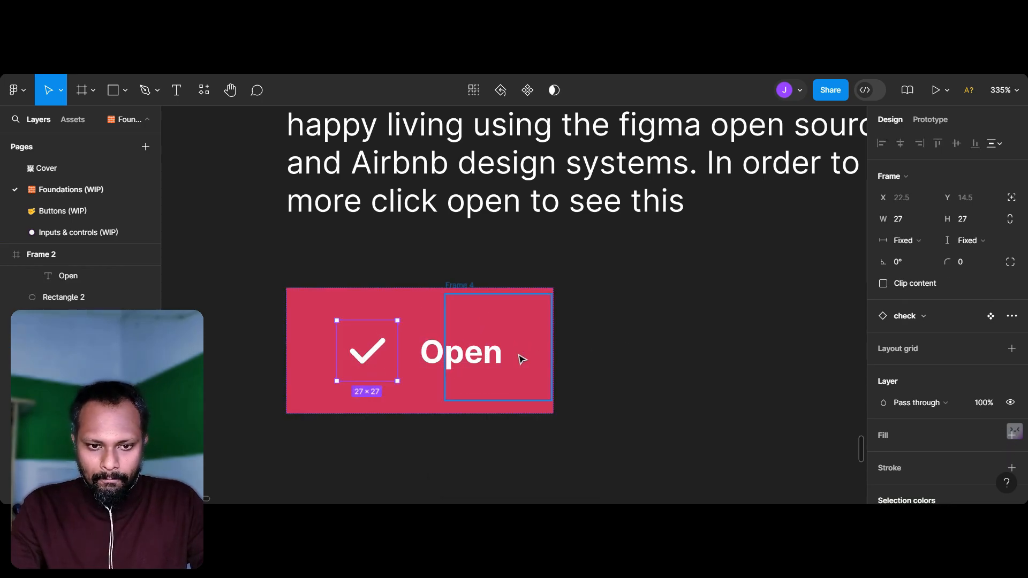
Step: Try moving the Open button frame together with its check icon and undo the move
{"action": "left_click", "coordinate": [485, 360]}
{"action": "left_click", "coordinate": [428, 360]}
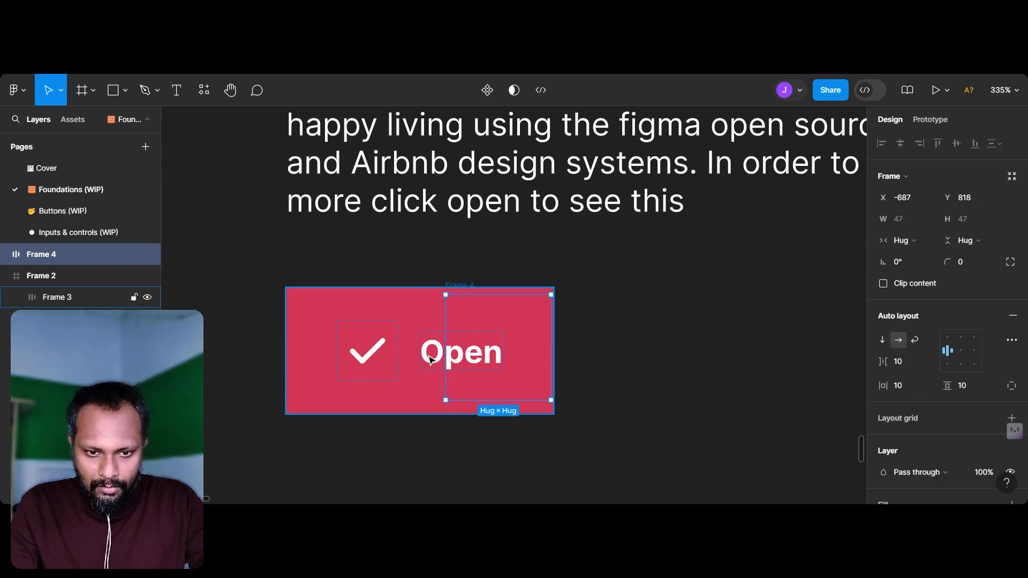
{"action": "left_click_drag", "start_coordinate": [398, 359], "coordinate": [390, 355]}
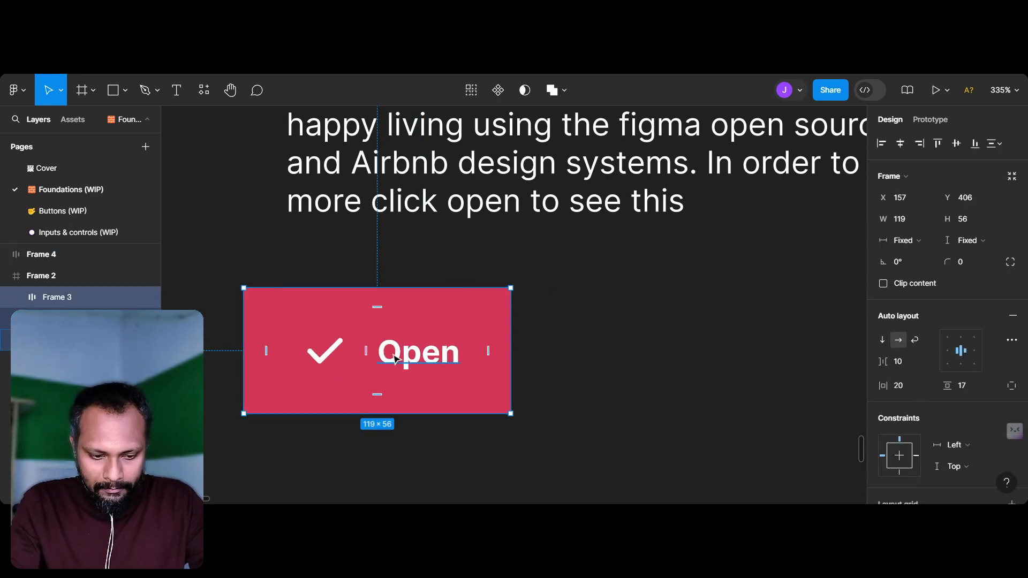
{"action": "key", "text": "ctrl+z"}
Step: Reorder the button's auto layout so the Open label comes before the check icon
{"action": "left_click", "coordinate": [442, 351]}
{"action": "double_click", "coordinate": [443, 351]}
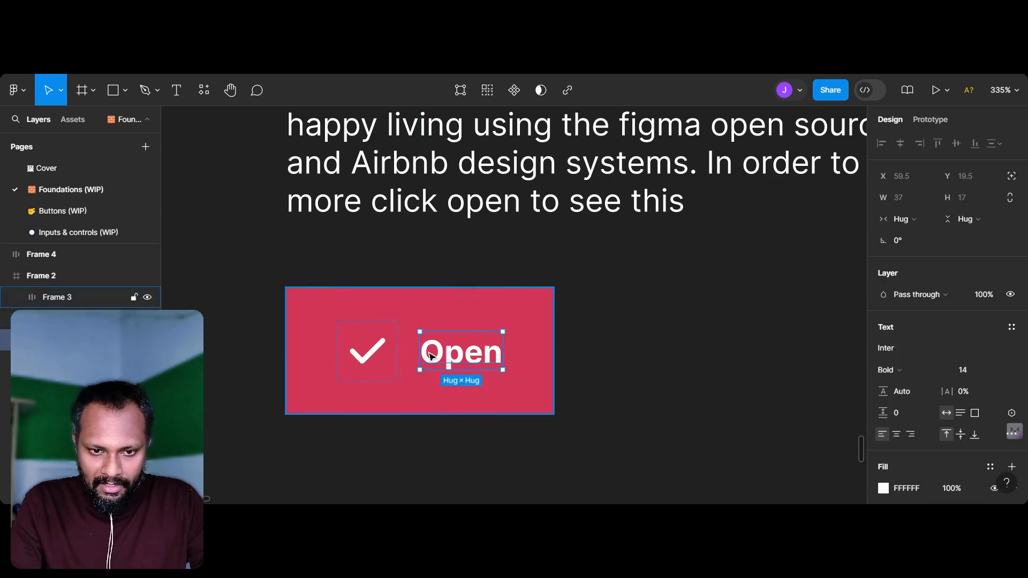
{"action": "left_click_drag", "start_coordinate": [425, 358], "coordinate": [321, 358]}
{"action": "left_click", "coordinate": [585, 337]}
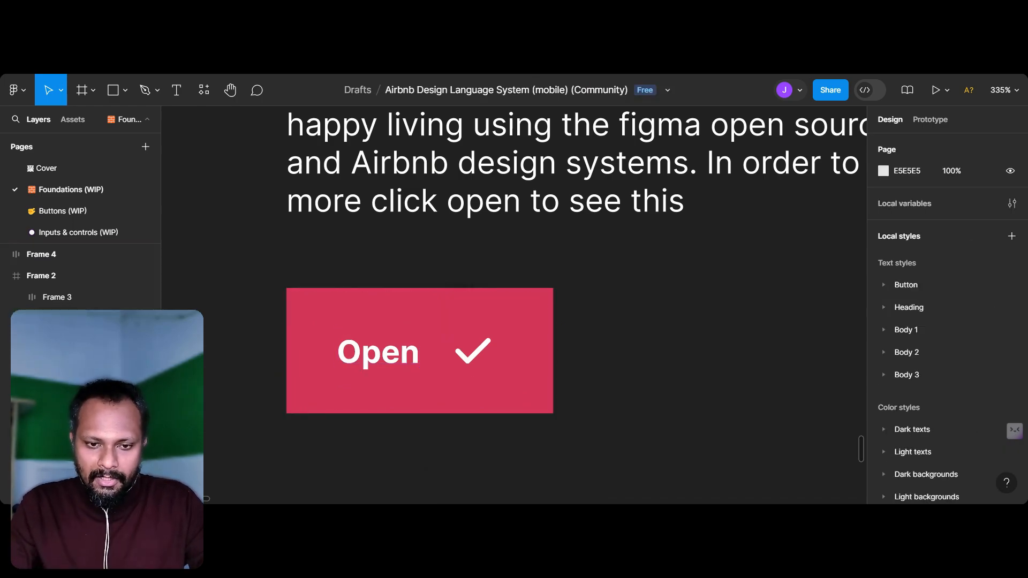
Step: Try to create a component from the Open button and the check icon's auto layout frame
{"action": "scroll", "coordinate": [582, 335], "scroll_direction": "down", "scroll_amount": 2}
{"action": "scroll", "coordinate": [500, 317], "scroll_direction": "down", "scroll_amount": 2}
{"action": "left_click_drag", "start_coordinate": [321, 282], "coordinate": [386, 313]}
{"action": "left_click_drag", "start_coordinate": [608, 410], "coordinate": [614, 415]}
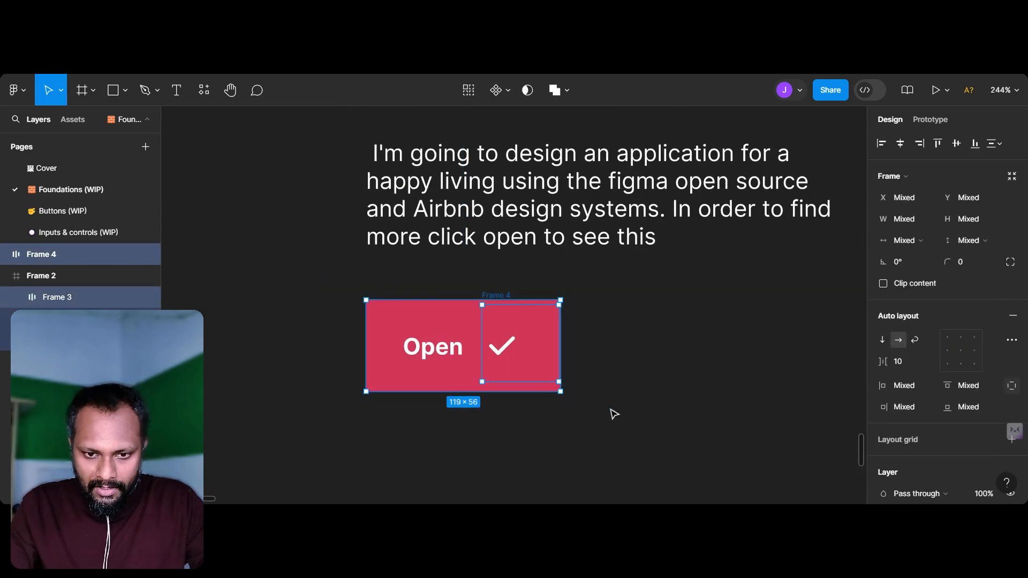
{"action": "right_click", "coordinate": [539, 320]}
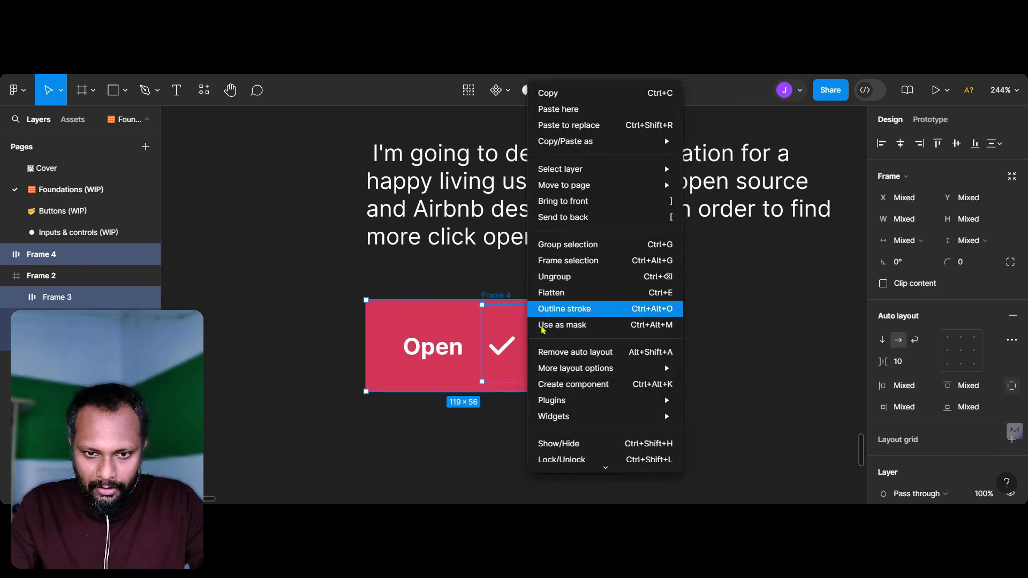
{"action": "left_click", "coordinate": [577, 382]}
{"action": "left_click", "coordinate": [673, 337]}
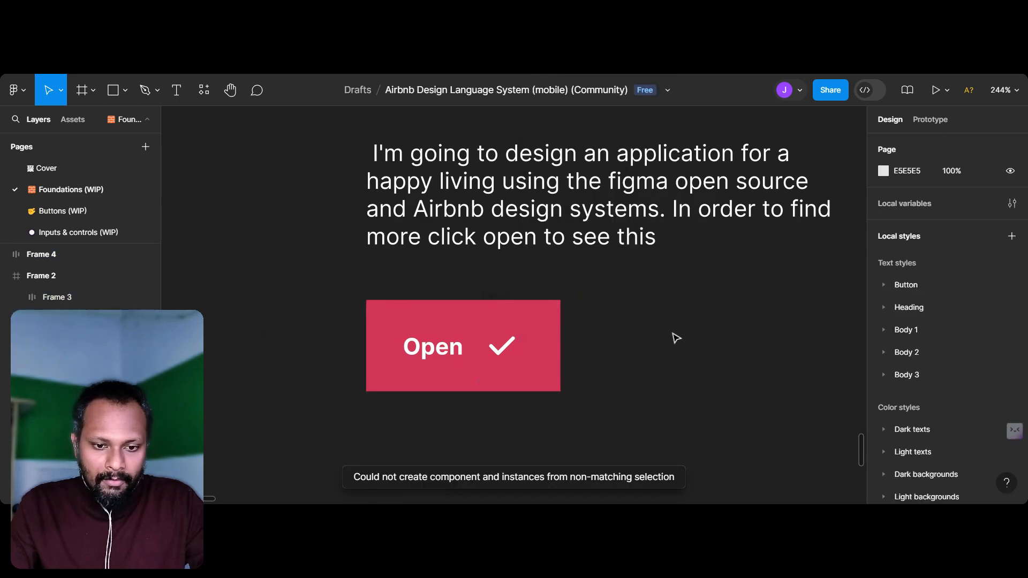
Step: Narrow the white rounded shape at the corner of Frame 2 to a 78 × 78 circle
{"action": "scroll", "coordinate": [676, 337], "scroll_direction": "down", "scroll_amount": 2}
{"action": "scroll", "coordinate": [676, 338], "scroll_direction": "down", "scroll_amount": 4}
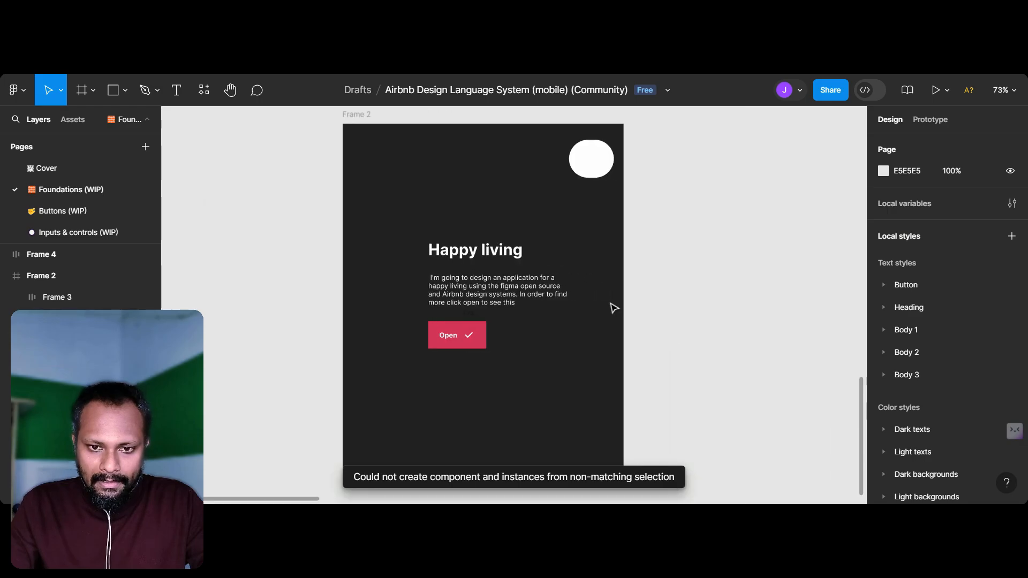
{"action": "left_click", "coordinate": [357, 114]}
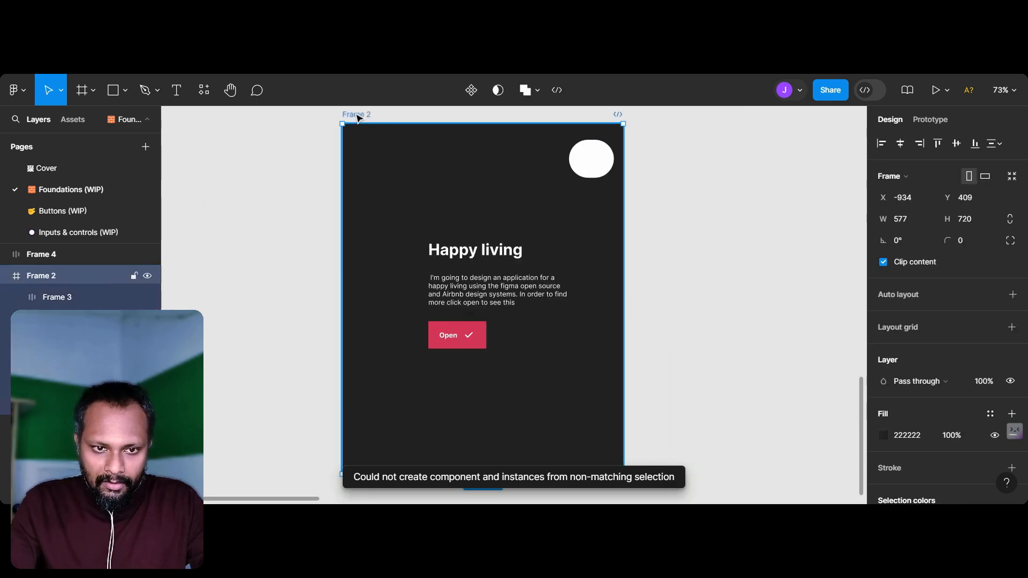
{"action": "left_click", "coordinate": [599, 160]}
{"action": "scroll", "coordinate": [597, 161], "scroll_direction": "up", "scroll_amount": 3}
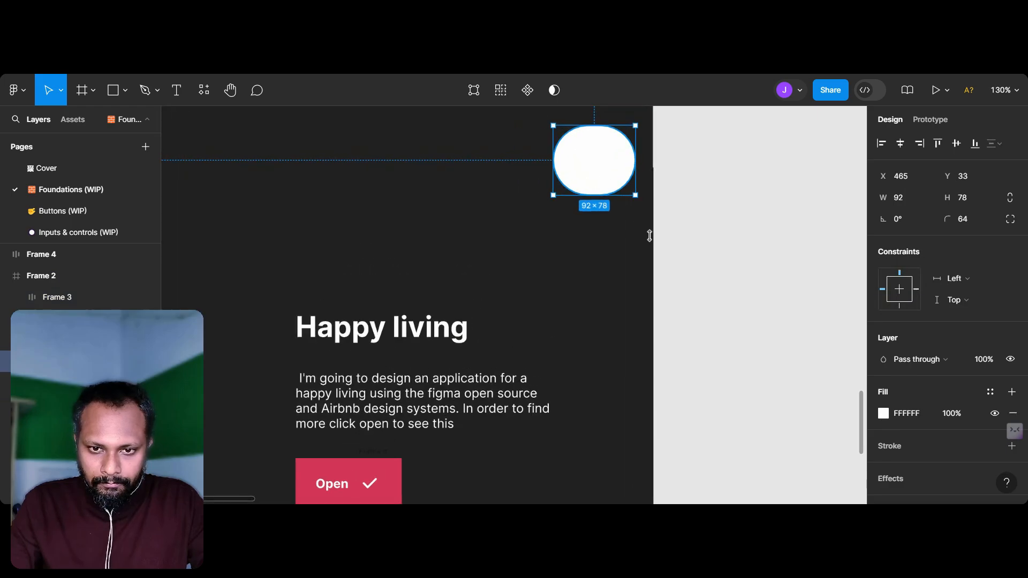
{"action": "left_click_drag", "start_coordinate": [641, 166], "coordinate": [625, 166]}
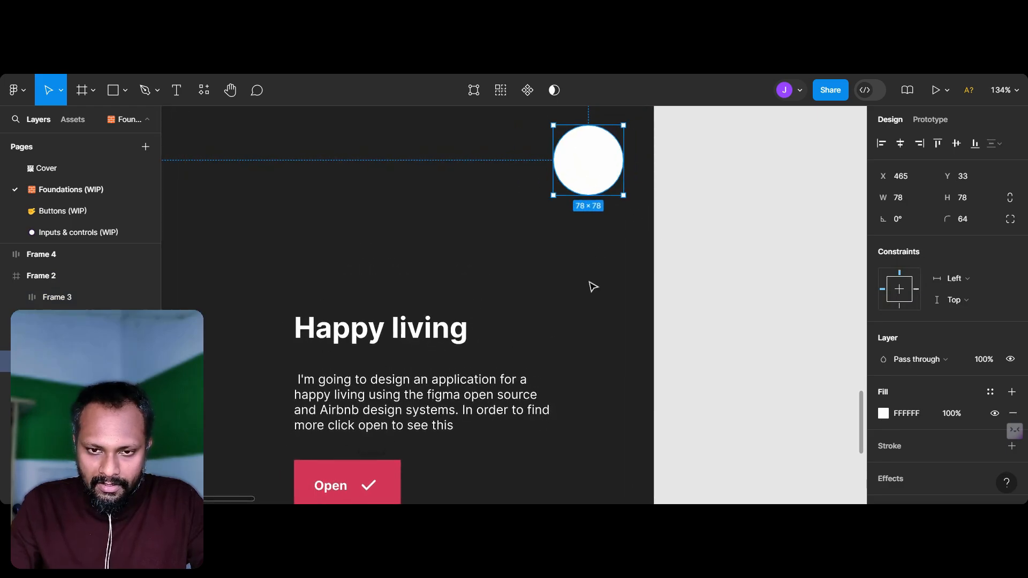
Step: Copy the 24 × 24 google icon from the Filled icons list in the Icons section
{"action": "scroll", "coordinate": [590, 285], "scroll_direction": "down", "scroll_amount": 6}
{"action": "scroll", "coordinate": [590, 285], "scroll_direction": "up", "scroll_amount": 6}
{"action": "scroll", "coordinate": [590, 285], "scroll_direction": "right", "scroll_amount": 9}
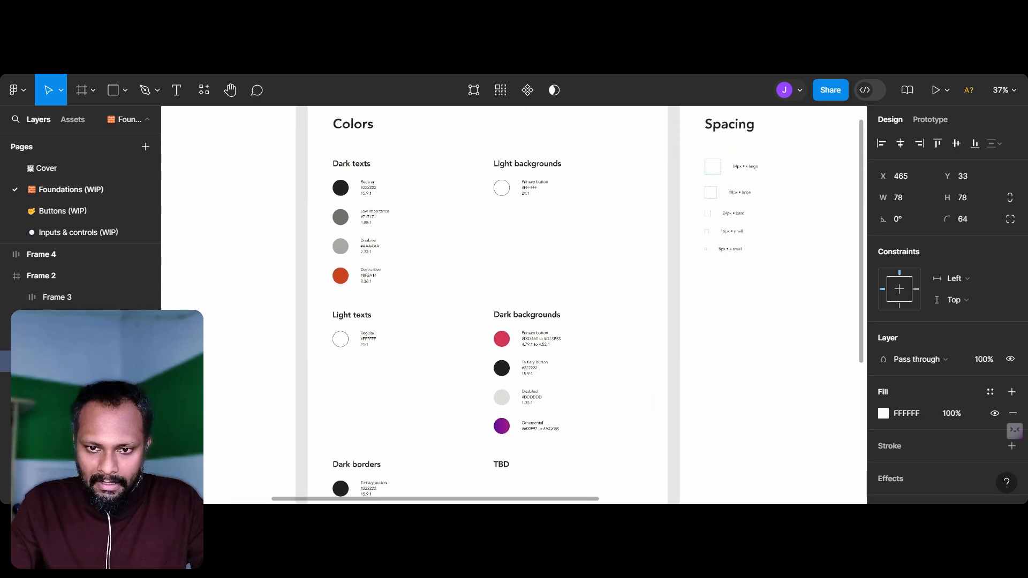
{"action": "scroll", "coordinate": [514, 305], "scroll_direction": "right", "scroll_amount": 9}
{"action": "scroll", "coordinate": [514, 305], "scroll_direction": "up", "scroll_amount": 1}
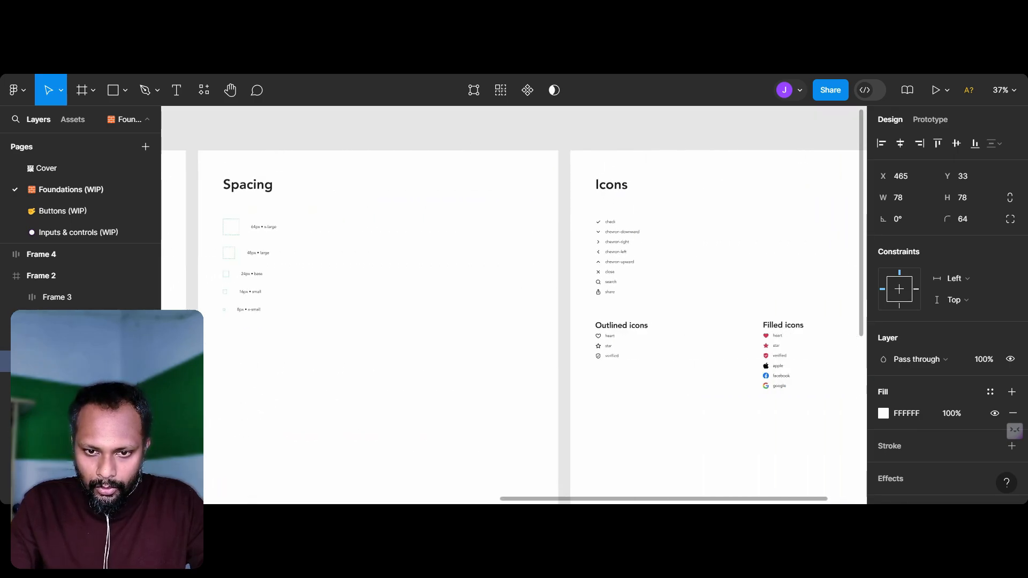
{"action": "scroll", "coordinate": [614, 287], "scroll_direction": "up", "scroll_amount": 5}
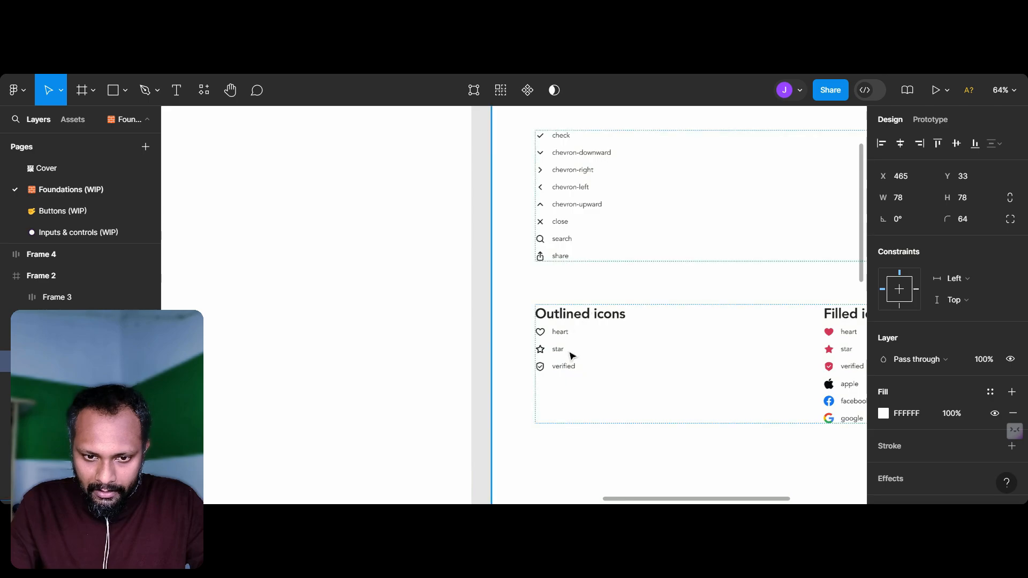
{"action": "scroll", "coordinate": [632, 375], "scroll_direction": "right", "scroll_amount": 2}
{"action": "scroll", "coordinate": [632, 375], "scroll_direction": "down", "scroll_amount": 1}
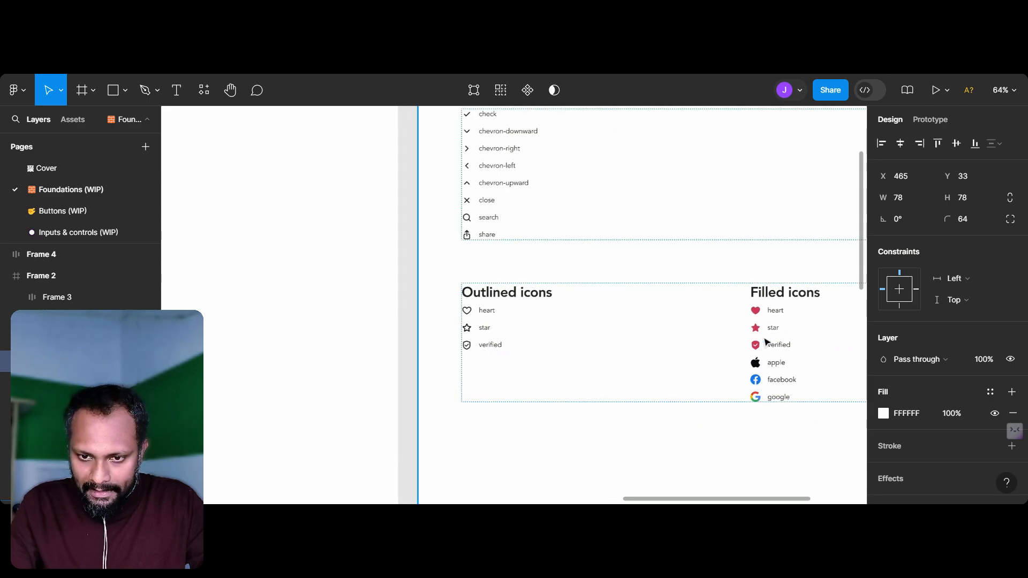
{"action": "scroll", "coordinate": [774, 401], "scroll_direction": "up", "scroll_amount": 10}
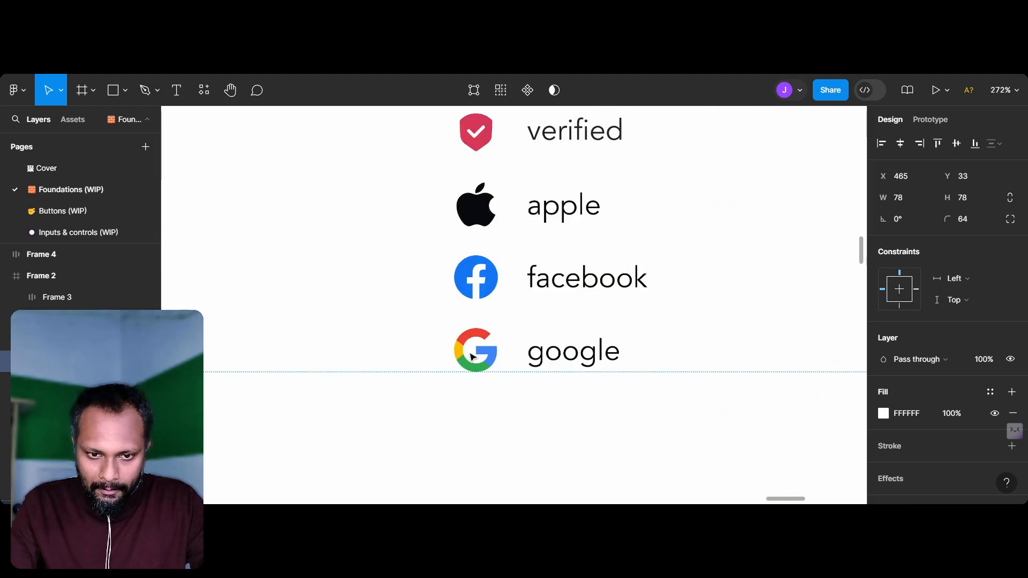
{"action": "left_click", "coordinate": [470, 354]}
{"action": "double_click", "coordinate": [466, 349]}
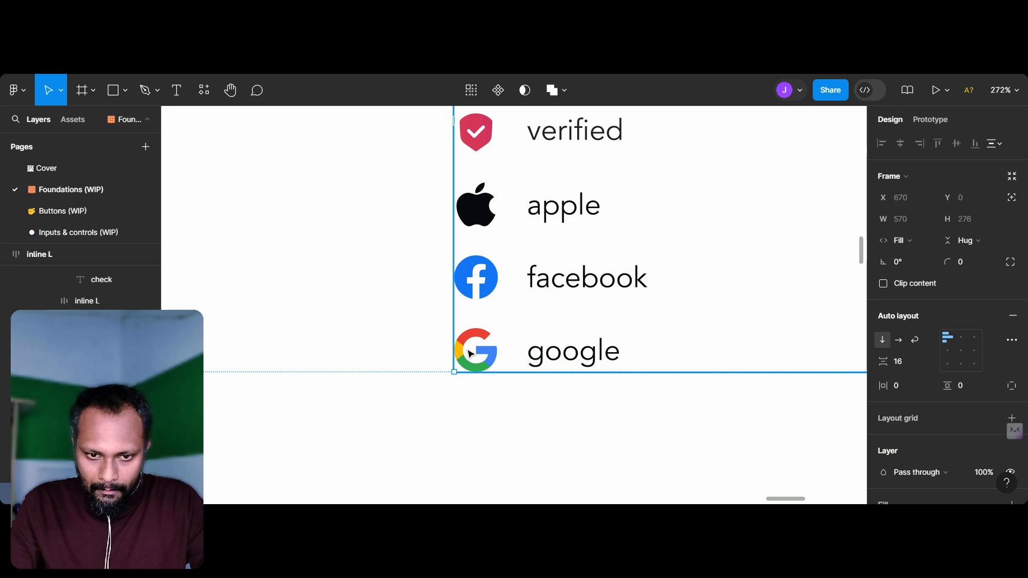
{"action": "left_click", "coordinate": [487, 354]}
{"action": "left_click", "coordinate": [487, 354]}
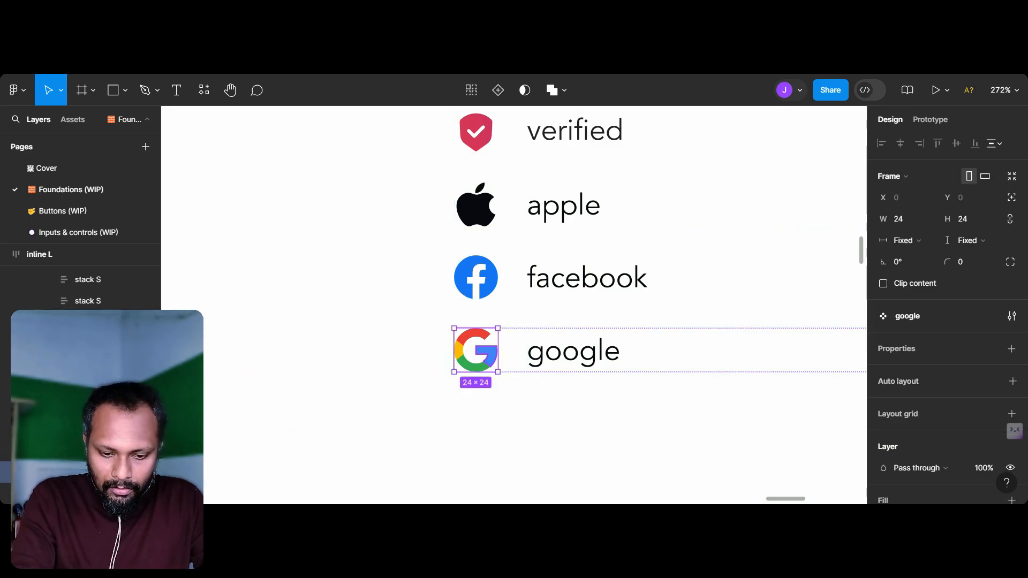
Step: Paste the google icon into Frame 2 over the white circle
{"action": "scroll", "coordinate": [496, 370], "scroll_direction": "down", "scroll_amount": 3}
{"action": "scroll", "coordinate": [493, 369], "scroll_direction": "down", "scroll_amount": 3}
{"action": "scroll", "coordinate": [493, 370], "scroll_direction": "left", "scroll_amount": 10}
{"action": "scroll", "coordinate": [493, 370], "scroll_direction": "down", "scroll_amount": 5}
{"action": "scroll", "coordinate": [493, 369], "scroll_direction": "left", "scroll_amount": 8}
{"action": "scroll", "coordinate": [493, 370], "scroll_direction": "down", "scroll_amount": 5}
{"action": "scroll", "coordinate": [493, 370], "scroll_direction": "left", "scroll_amount": 2}
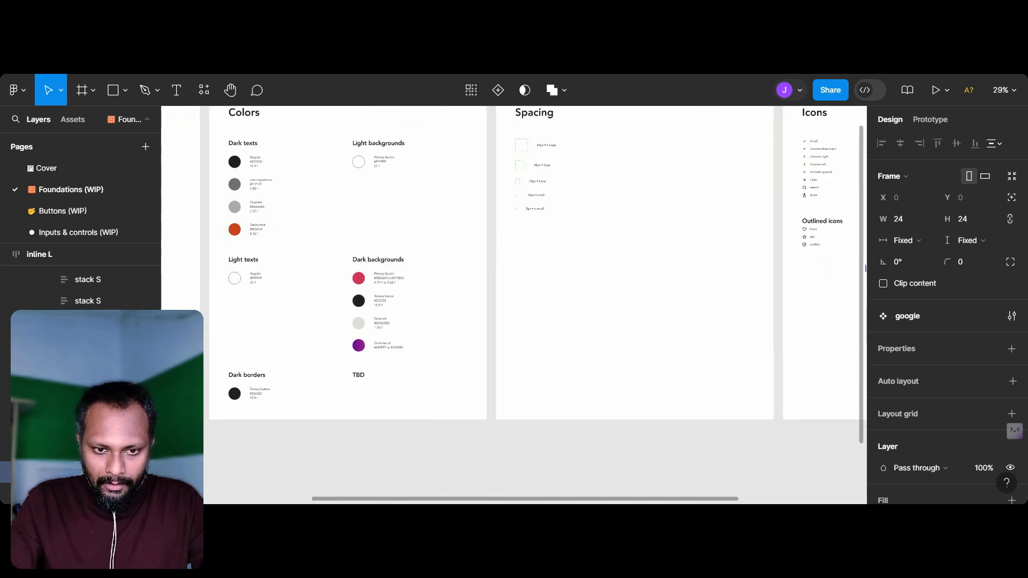
{"action": "scroll", "coordinate": [493, 370], "scroll_direction": "left", "scroll_amount": 8}
{"action": "scroll", "coordinate": [493, 370], "scroll_direction": "down", "scroll_amount": 3}
{"action": "scroll", "coordinate": [493, 369], "scroll_direction": "up", "scroll_amount": 5}
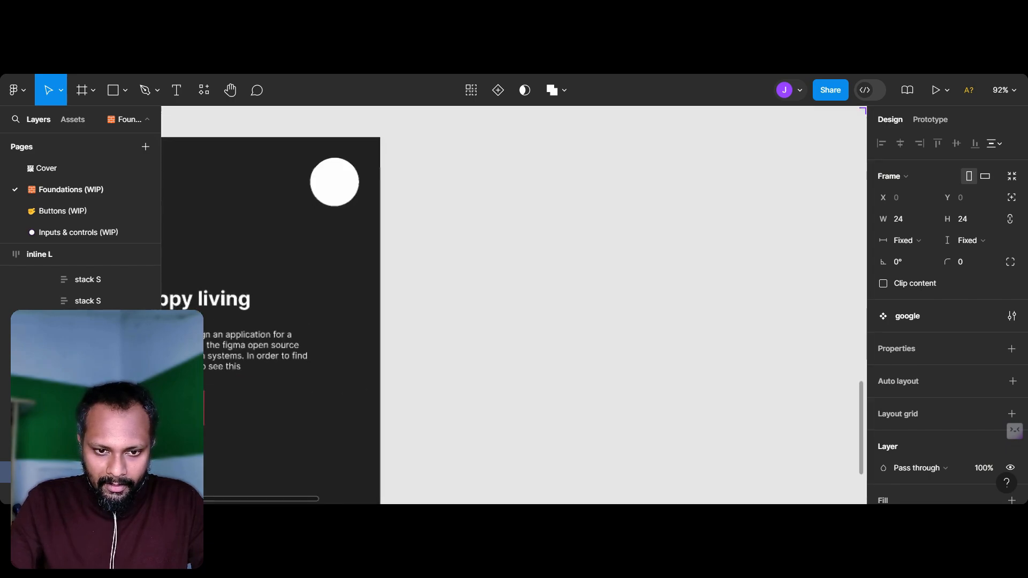
{"action": "scroll", "coordinate": [330, 188], "scroll_direction": "up", "scroll_amount": 8}
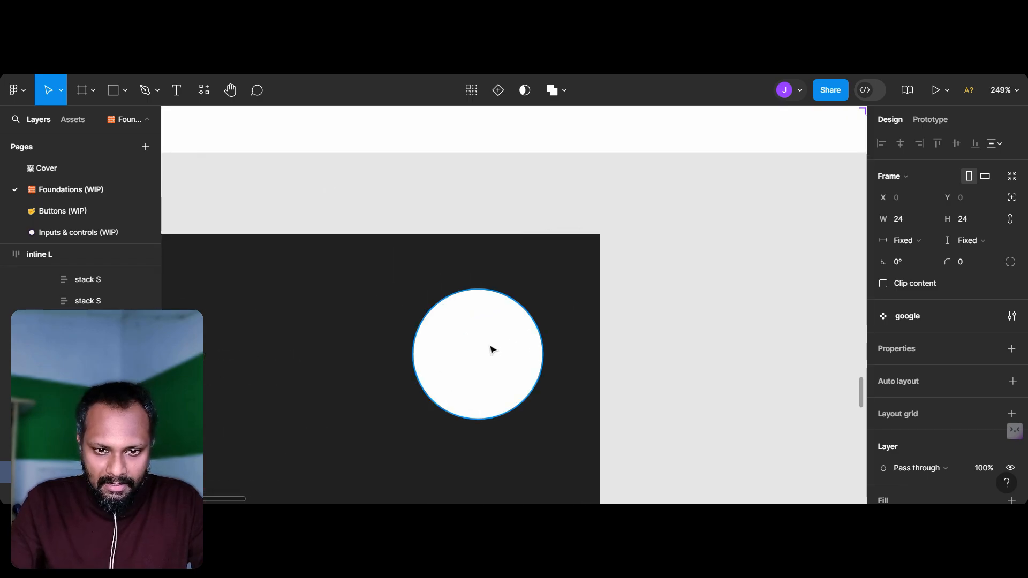
{"action": "scroll", "coordinate": [492, 349], "scroll_direction": "down", "scroll_amount": 1}
{"action": "left_click", "coordinate": [492, 349]}
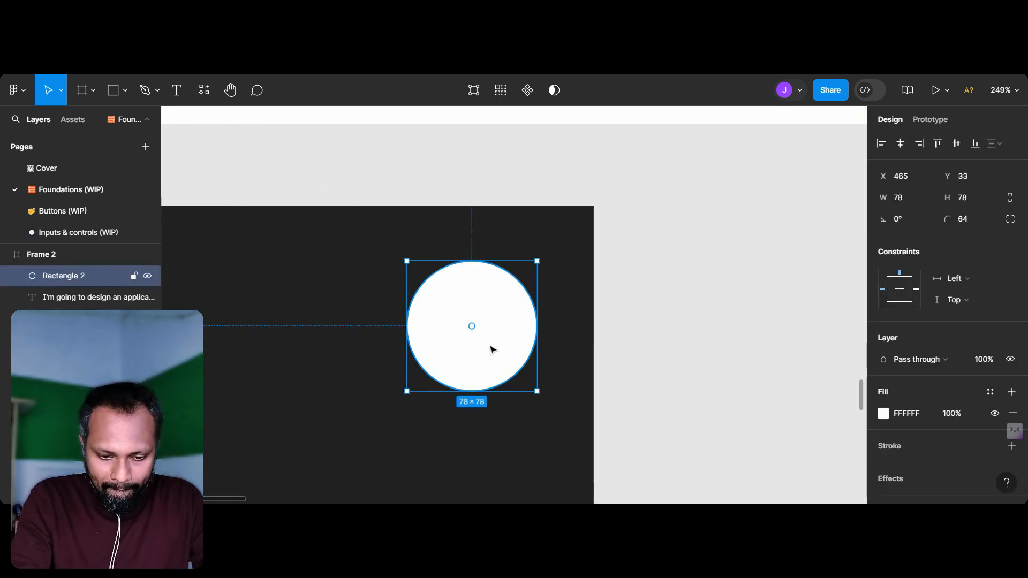
{"action": "key", "text": "ctrl+v"}
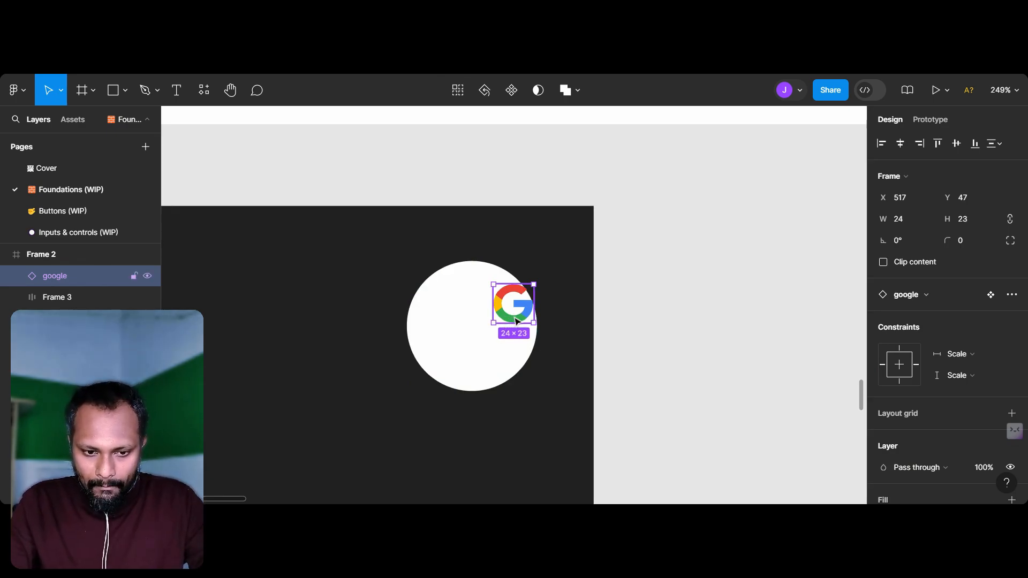
Step: Centre the google icon in the white circle and enlarge it to 38 × 38
{"action": "left_click_drag", "start_coordinate": [521, 325], "coordinate": [480, 344]}
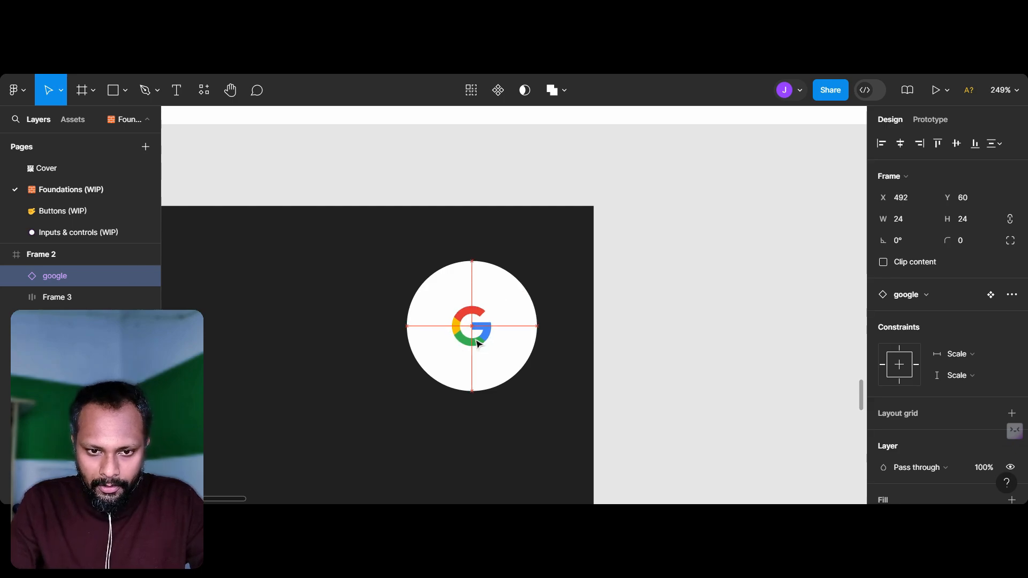
{"action": "mouse_move", "coordinate": [490, 350]}
{"action": "left_mouse_down"}
{"action": "mouse_move", "coordinate": [506, 365]}
{"action": "mouse_move", "coordinate": [495, 352]}
{"action": "left_mouse_up"}
{"action": "scroll", "coordinate": [481, 416], "scroll_direction": "down", "scroll_amount": 5}
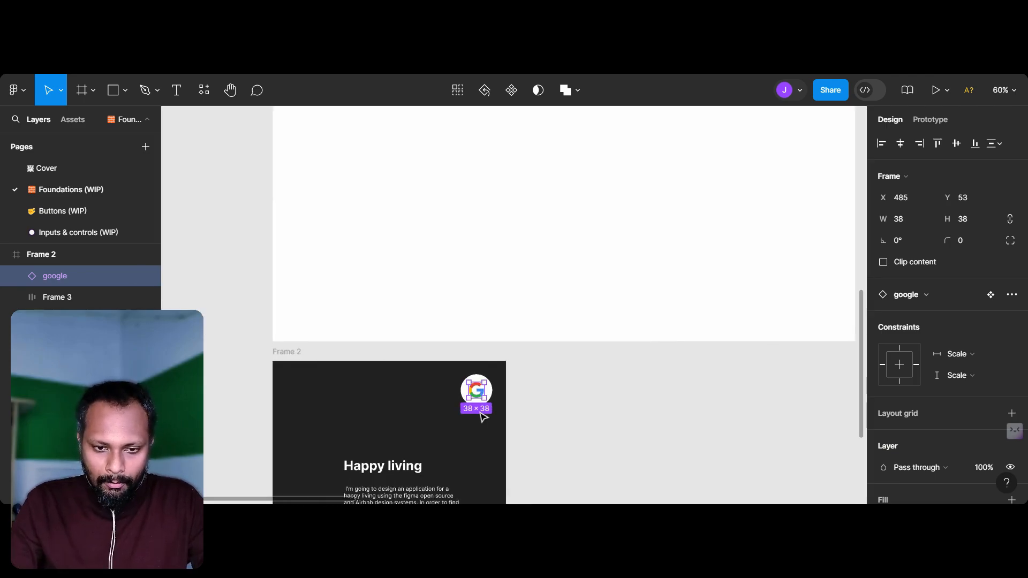
Step: Duplicate Frame 2 so the copy sits beside it
{"action": "scroll", "coordinate": [480, 416], "scroll_direction": "down", "scroll_amount": 5}
{"action": "left_click", "coordinate": [546, 386]}
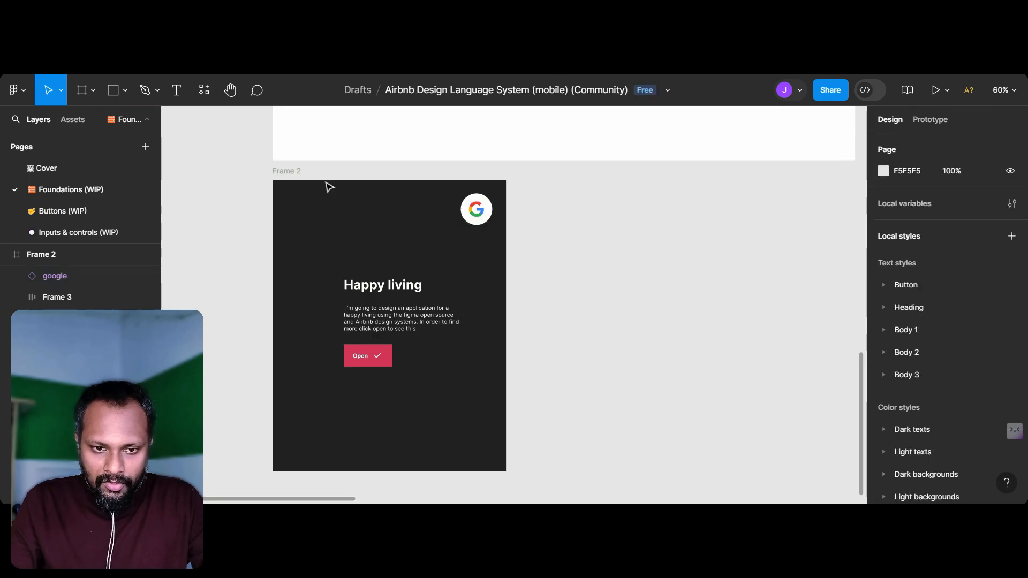
{"action": "left_click", "coordinate": [298, 178]}
{"action": "key", "text": "ctrl+d"}
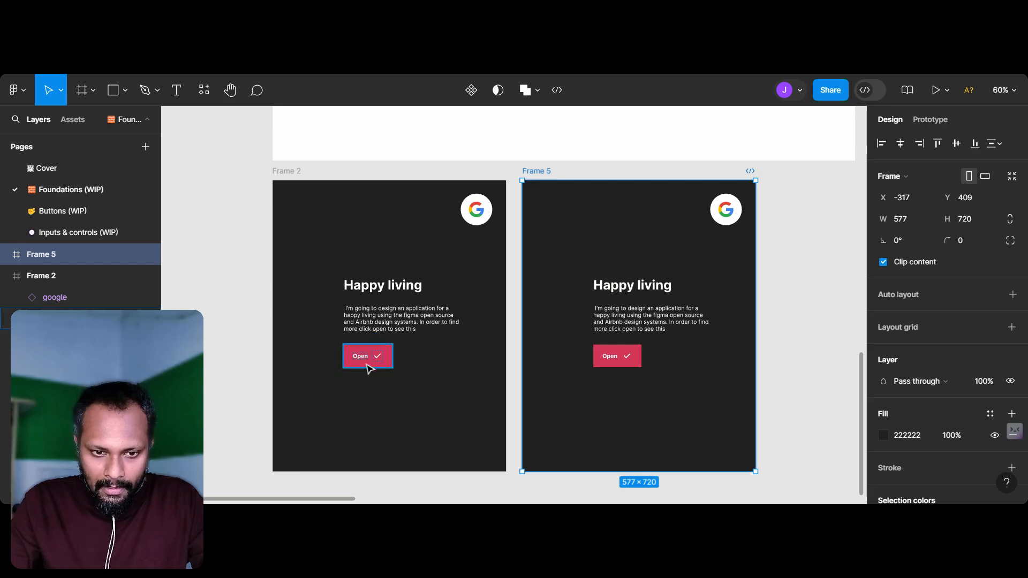
Step: Replace the button label in Frame 2 with "Tick"
{"action": "scroll", "coordinate": [368, 363], "scroll_direction": "up", "scroll_amount": 5}
{"action": "scroll", "coordinate": [377, 368], "scroll_direction": "right", "scroll_amount": 2}
{"action": "left_click", "coordinate": [345, 367]}
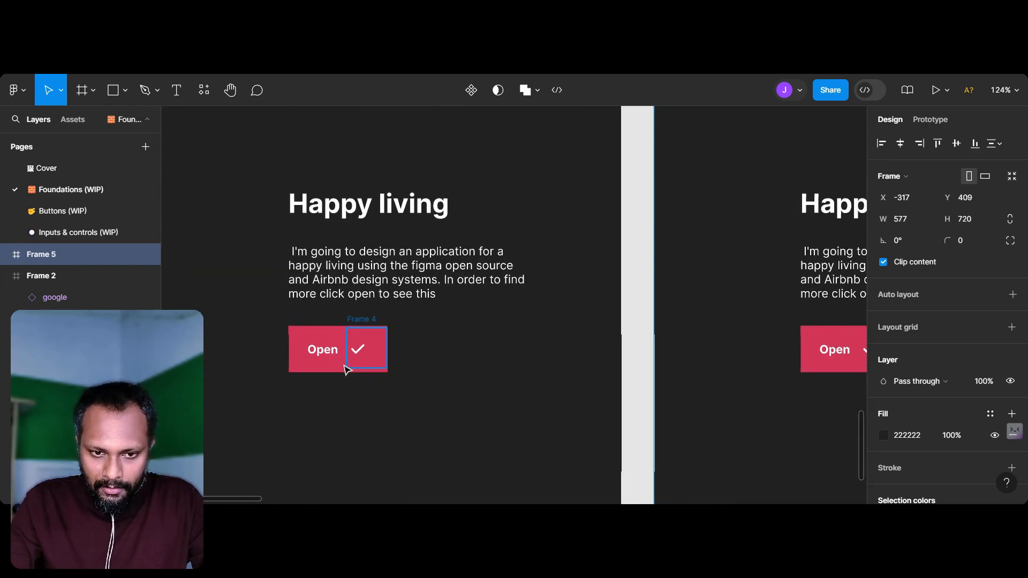
{"action": "scroll", "coordinate": [330, 357], "scroll_direction": "right", "scroll_amount": 3}
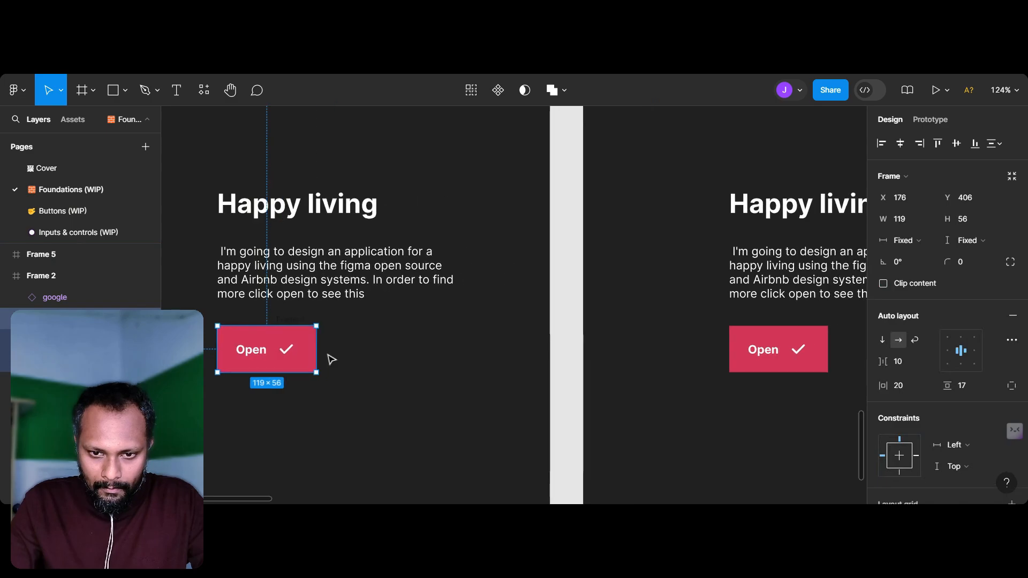
{"action": "double_click", "coordinate": [256, 352]}
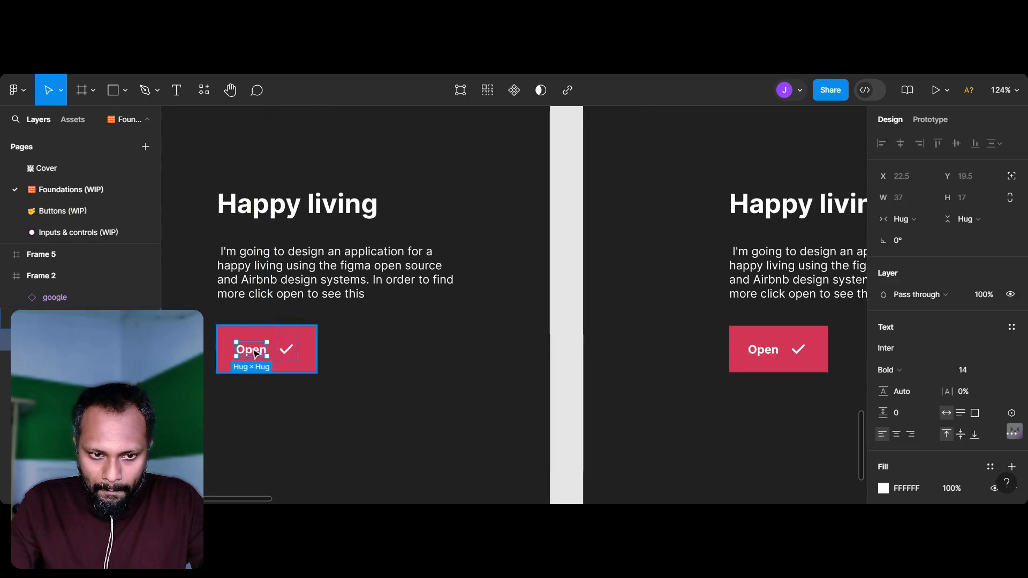
{"action": "double_click", "coordinate": [255, 351]}
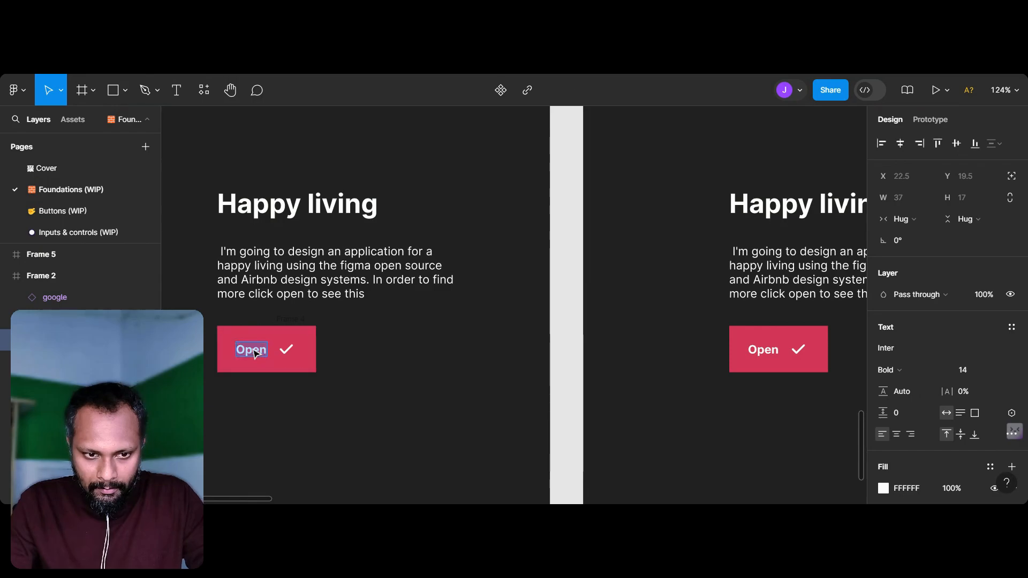
{"action": "type", "text": "Tick"}
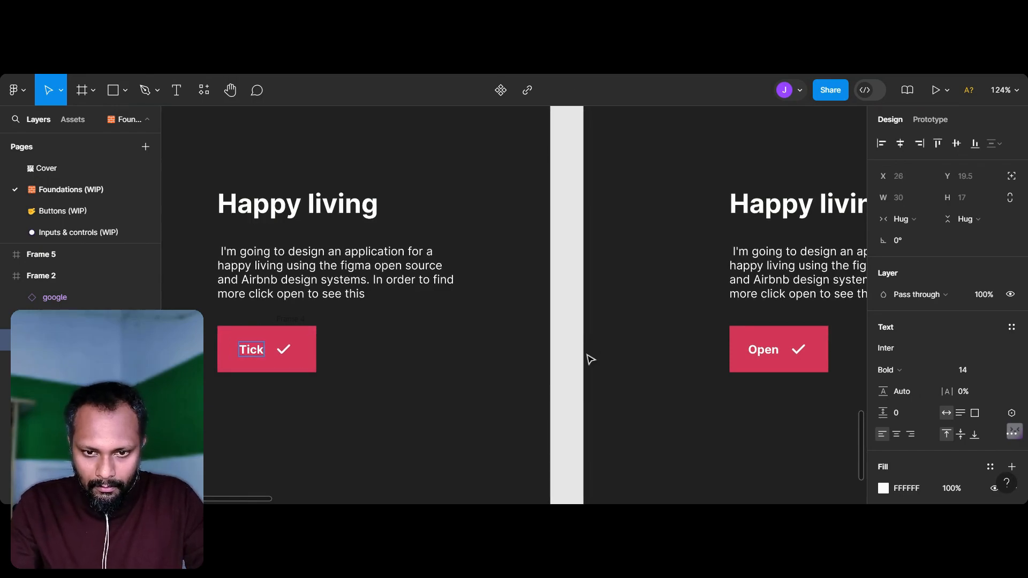
{"action": "left_click", "coordinate": [506, 364]}
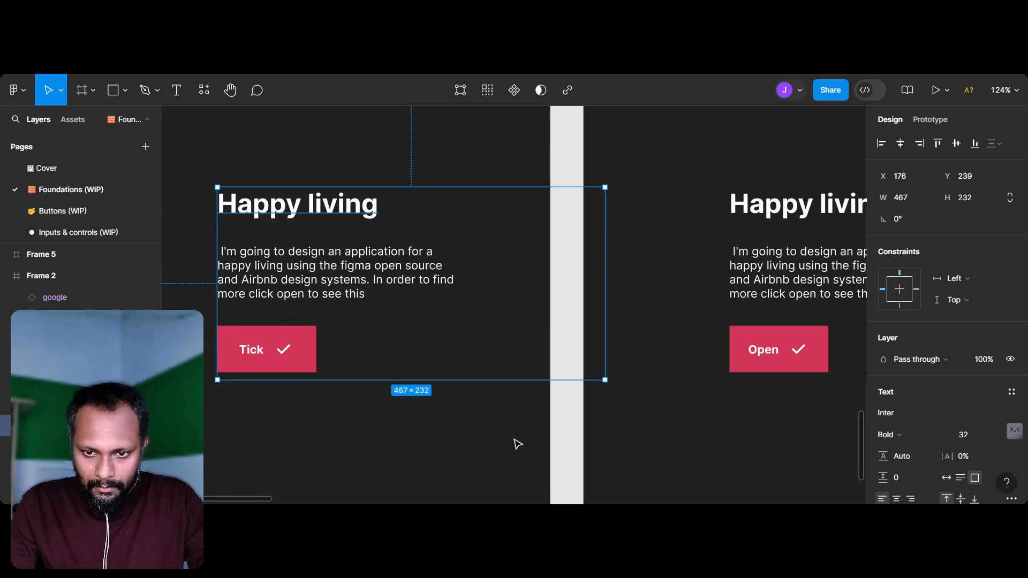
{"action": "left_click", "coordinate": [541, 447]}
Step: Undo the label change on Frame 2's button after checking the matching button in the duplicate frame
{"action": "scroll", "coordinate": [541, 445], "scroll_direction": "left", "scroll_amount": 2}
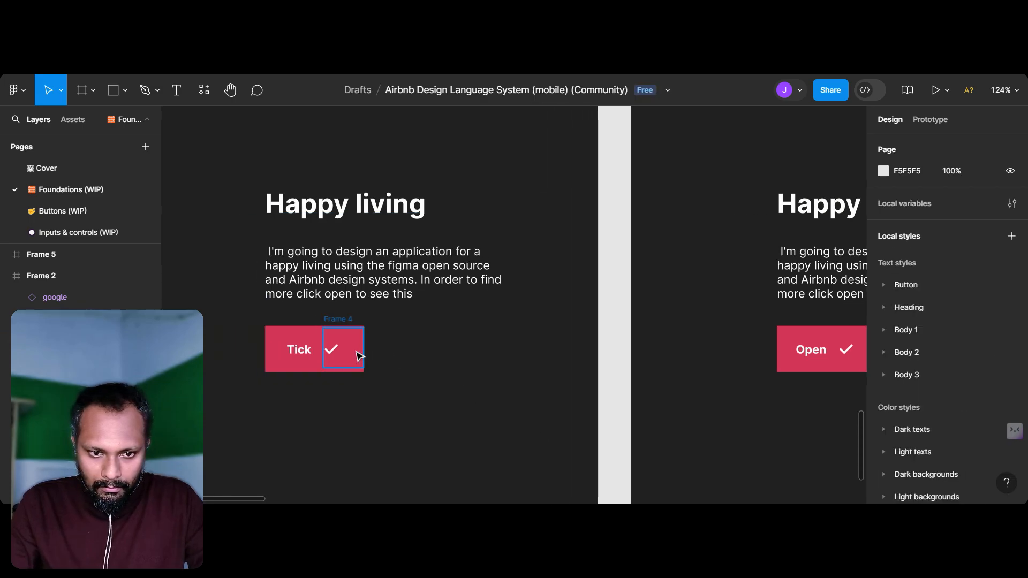
{"action": "left_click", "coordinate": [825, 356]}
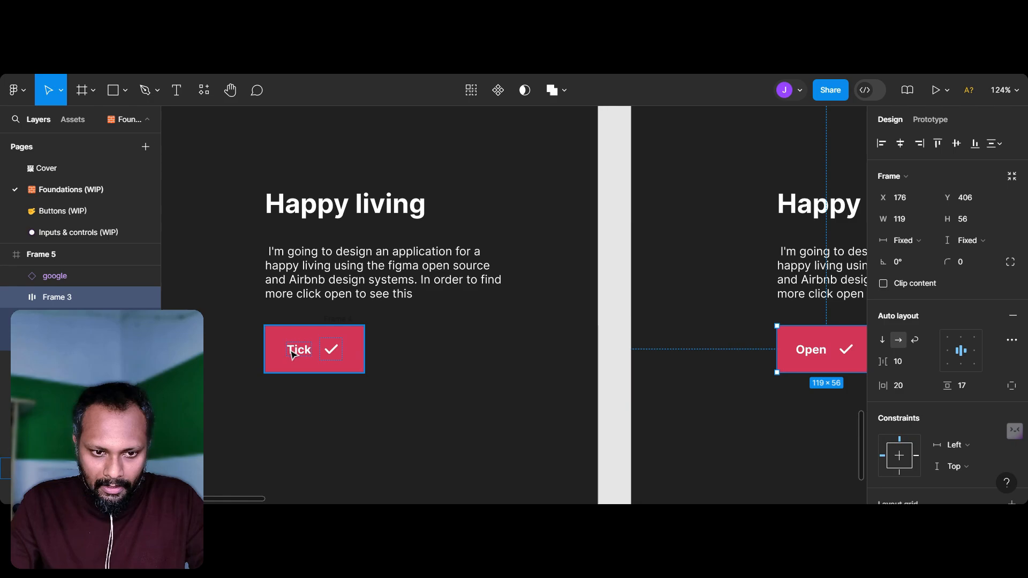
{"action": "left_click", "coordinate": [299, 349]}
{"action": "left_click", "coordinate": [240, 338]}
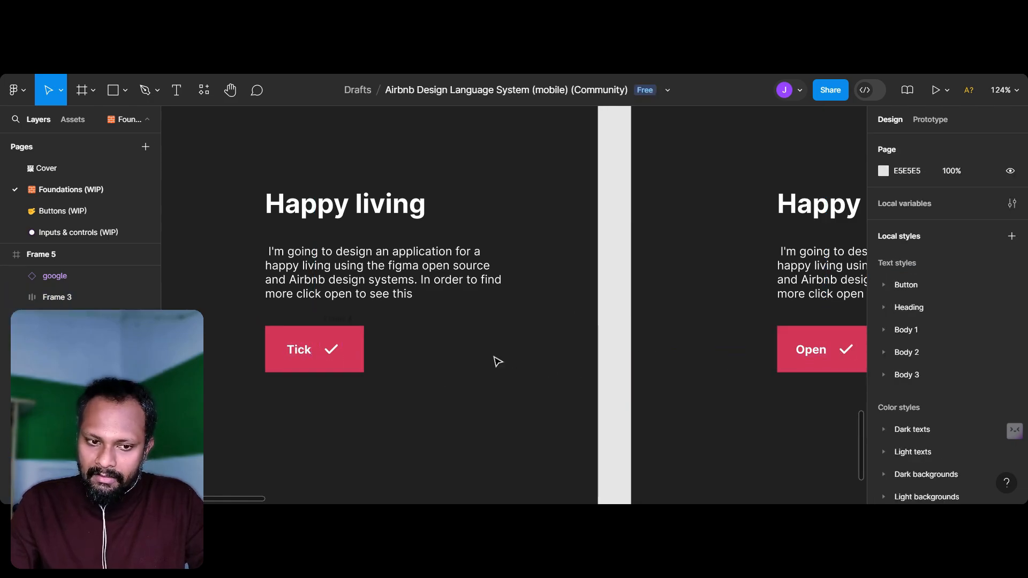
{"action": "key", "text": "ctrl+z"}
{"action": "key", "text": "ctrl+z"}
{"action": "key", "text": "ctrl+z"}
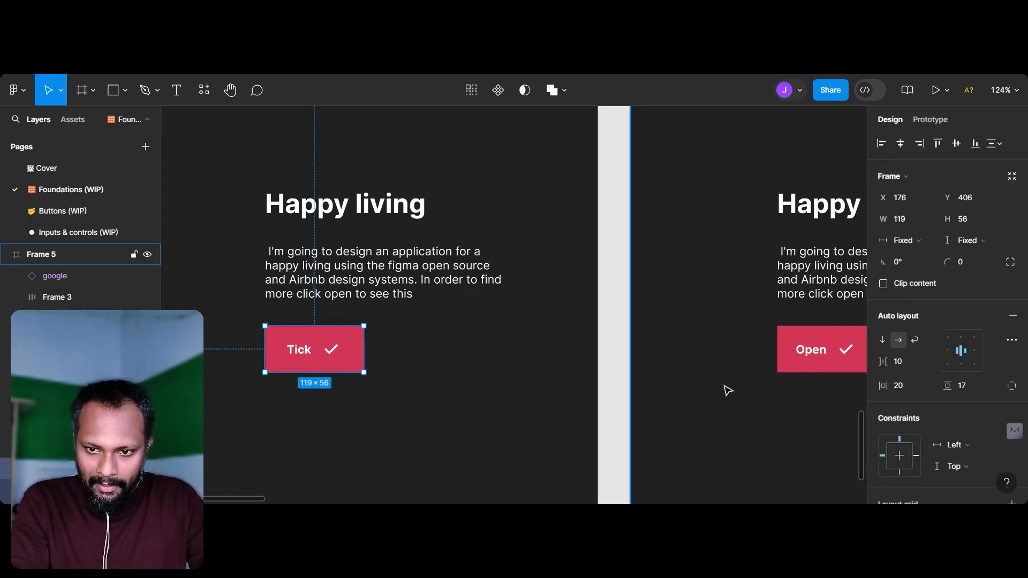
{"action": "key", "text": "ctrl+z"}
{"action": "key", "text": "ctrl+z"}
{"action": "key", "text": "ctrl+z"}
{"action": "key", "text": "ctrl+z"}
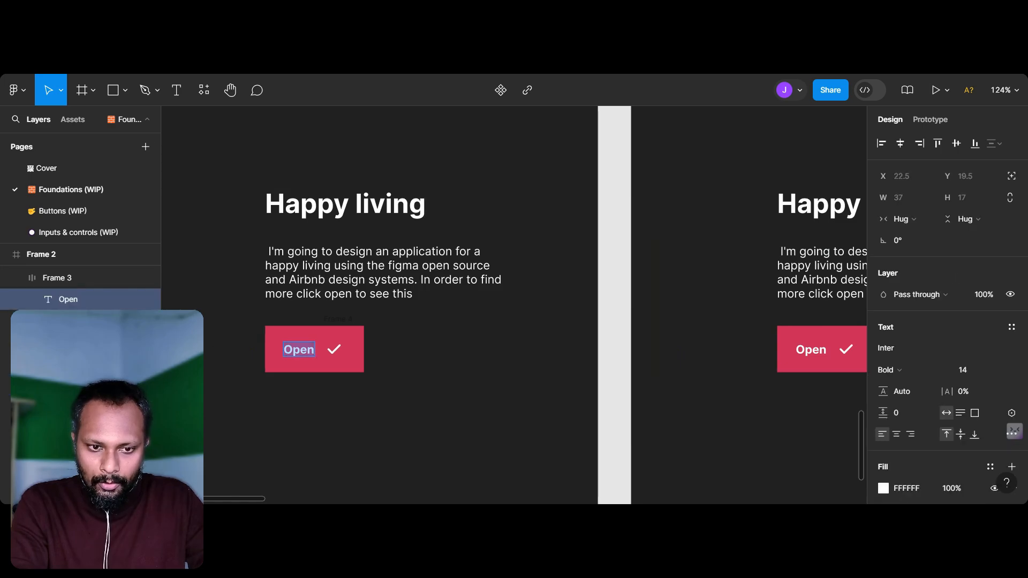
{"action": "key", "text": "Escape"}
{"action": "scroll", "coordinate": [685, 382], "scroll_direction": "down", "scroll_amount": 5}
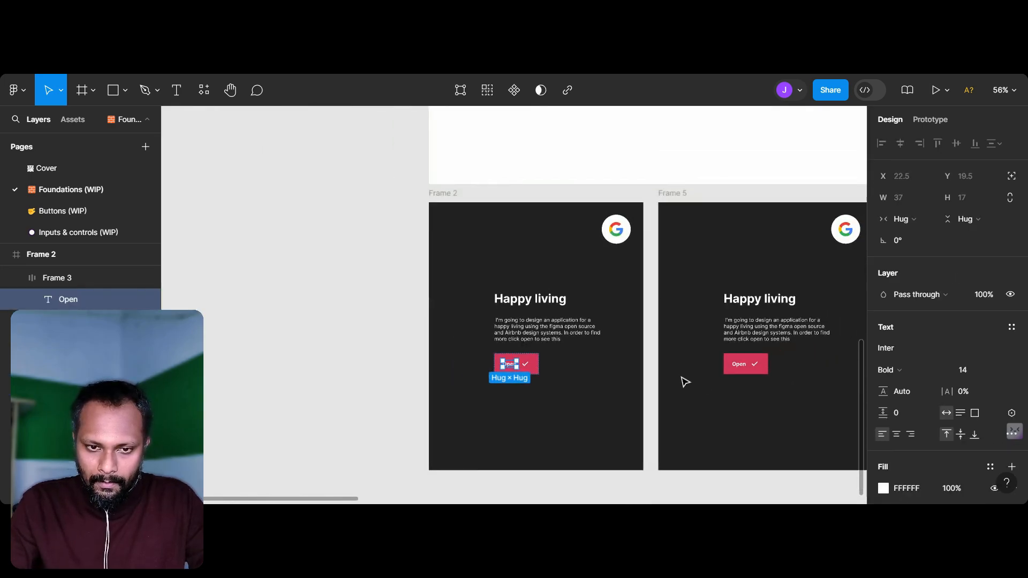
Step: Undo the duplication of Frame 2, including the label edits made since, and clear the selection
{"action": "key", "text": "ctrl+z"}
{"action": "key", "text": "ctrl+z"}
{"action": "key", "text": "ctrl+z"}
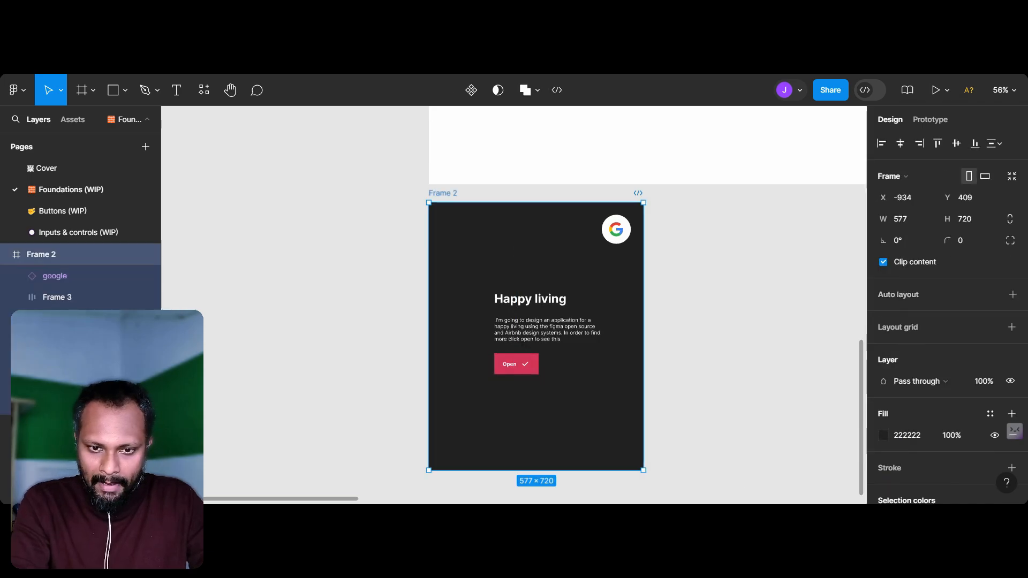
{"action": "key", "text": "Escape"}
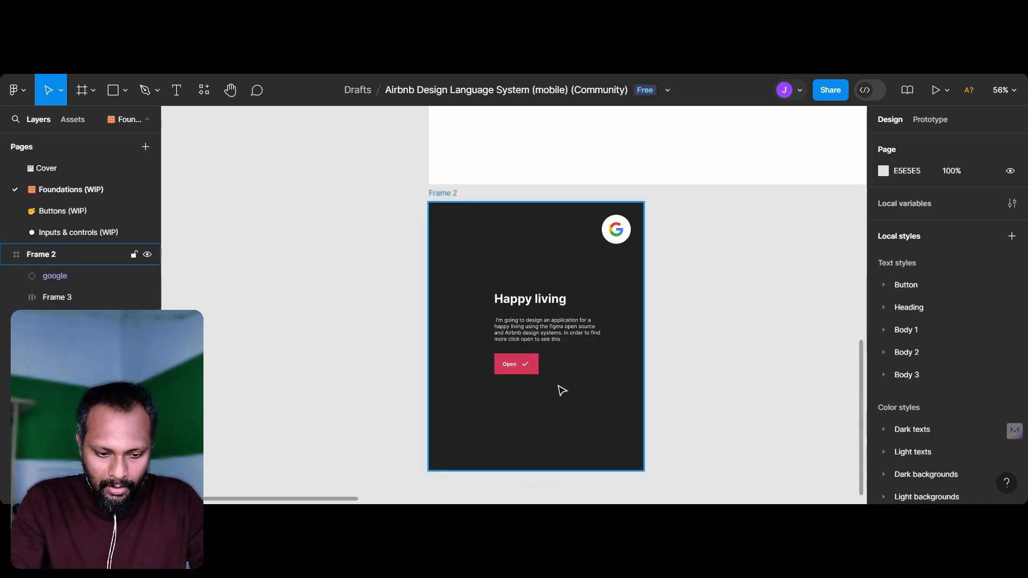
{"action": "left_click", "coordinate": [562, 390]}
{"action": "scroll", "coordinate": [559, 390], "scroll_direction": "up", "scroll_amount": 3}
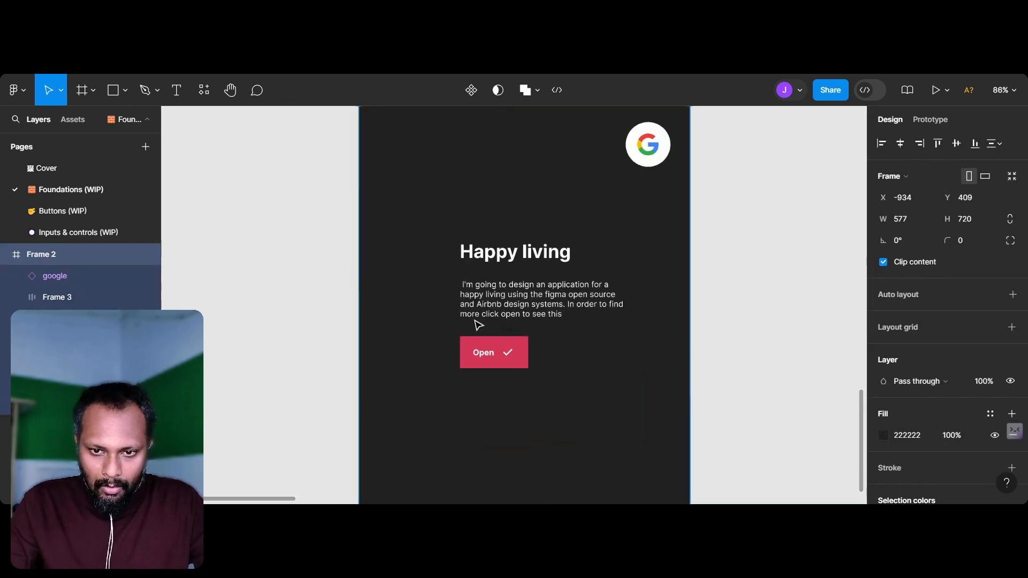
{"action": "key", "text": "Escape"}
{"action": "left_click", "coordinate": [390, 191]}
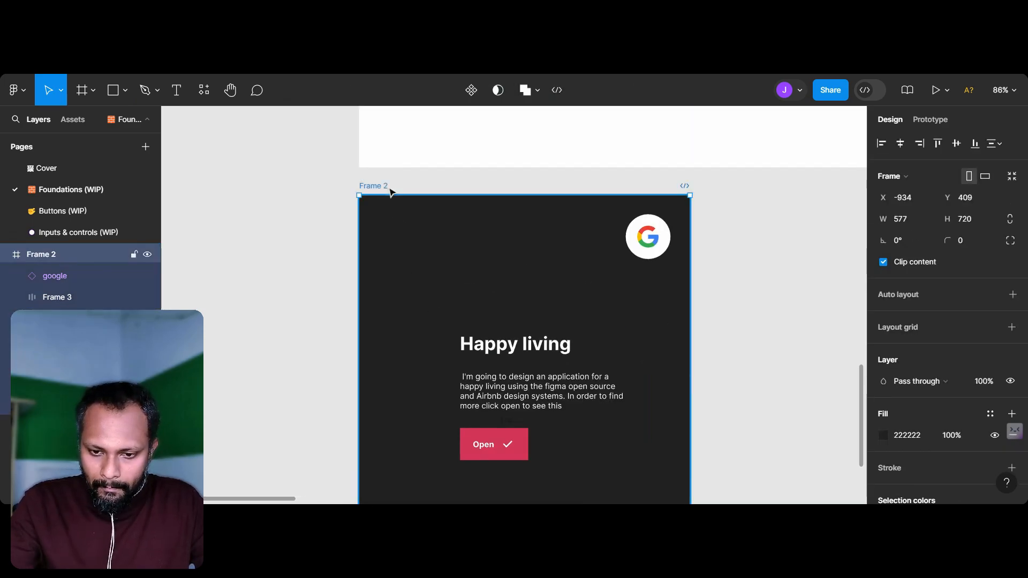
{"action": "key", "text": "Delete"}
{"action": "key", "text": "ctrl+z"}
{"action": "scroll", "coordinate": [507, 475], "scroll_direction": "up", "scroll_amount": 5}
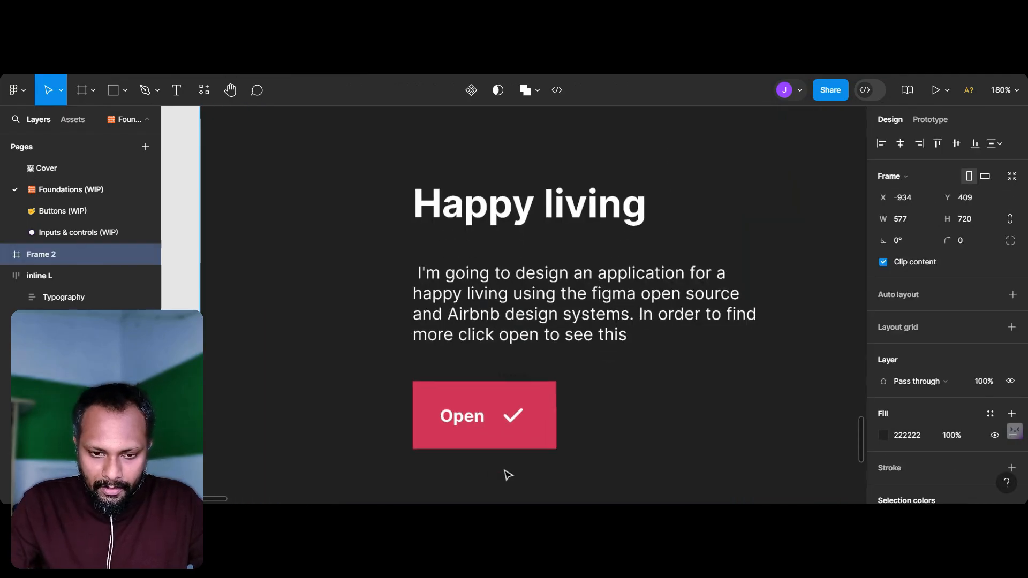
{"action": "scroll", "coordinate": [476, 400], "scroll_direction": "down", "scroll_amount": 2}
{"action": "left_click_drag", "start_coordinate": [399, 294], "coordinate": [595, 385]}
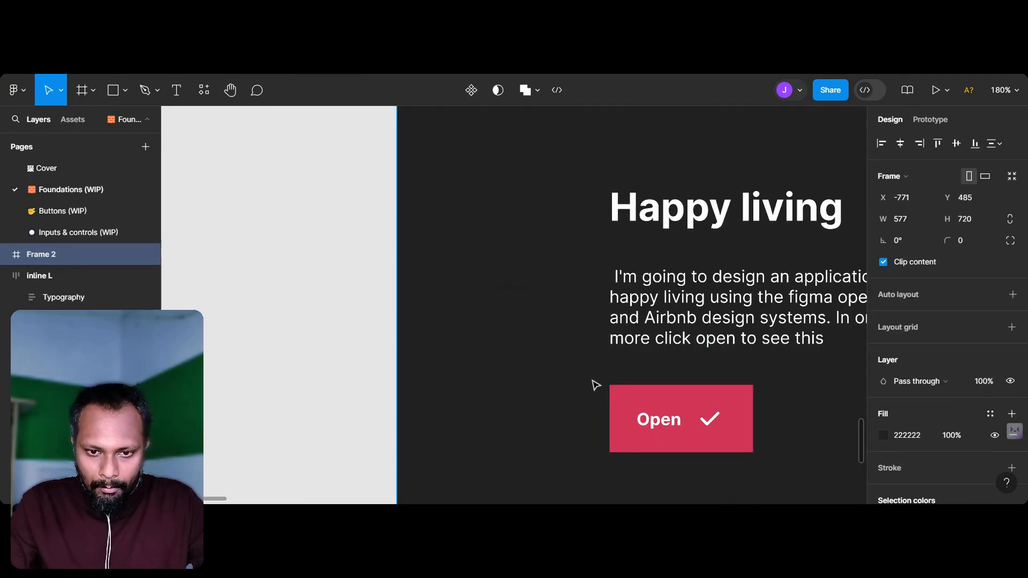
{"action": "key", "text": "ctrl+z"}
{"action": "scroll", "coordinate": [592, 384], "scroll_direction": "down", "scroll_amount": 1}
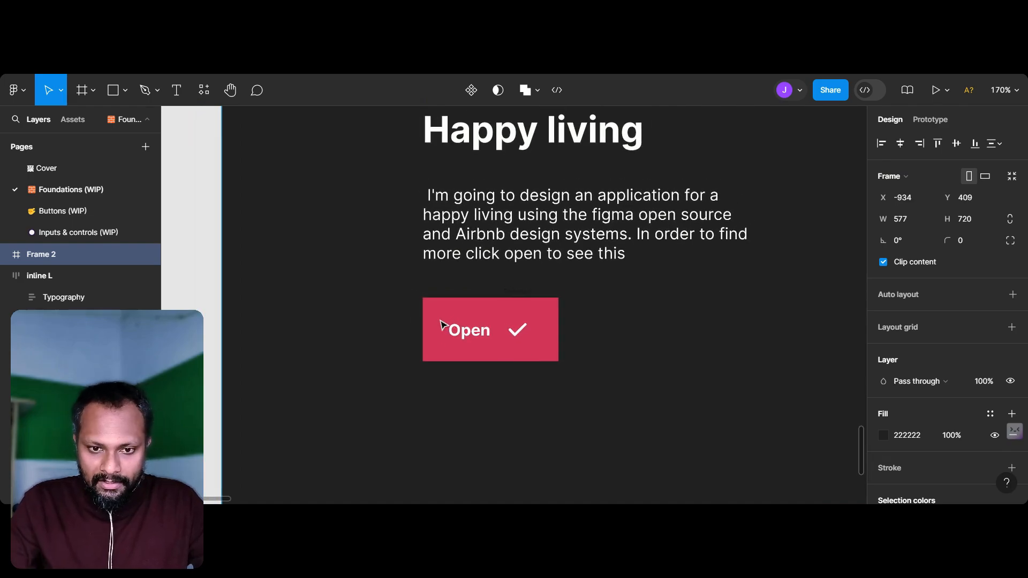
{"action": "left_click_drag", "start_coordinate": [397, 298], "coordinate": [545, 335]}
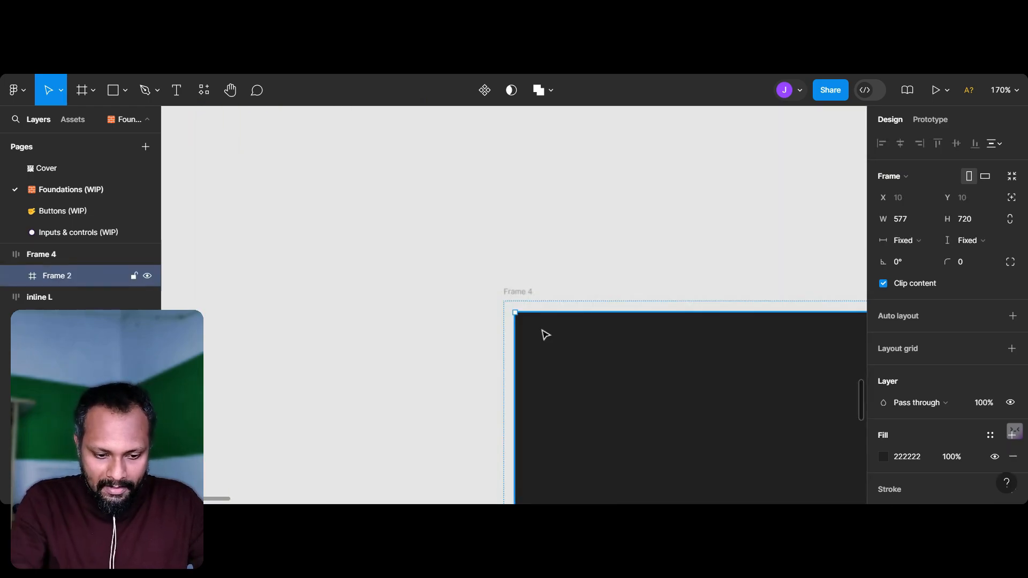
{"action": "key", "text": "ctrl+z"}
Step: Try to create a component from the Open button and the overlapping tick icon frame selected together
{"action": "left_click", "coordinate": [194, 306]}
{"action": "left_click_drag", "start_coordinate": [198, 274], "coordinate": [624, 396]}
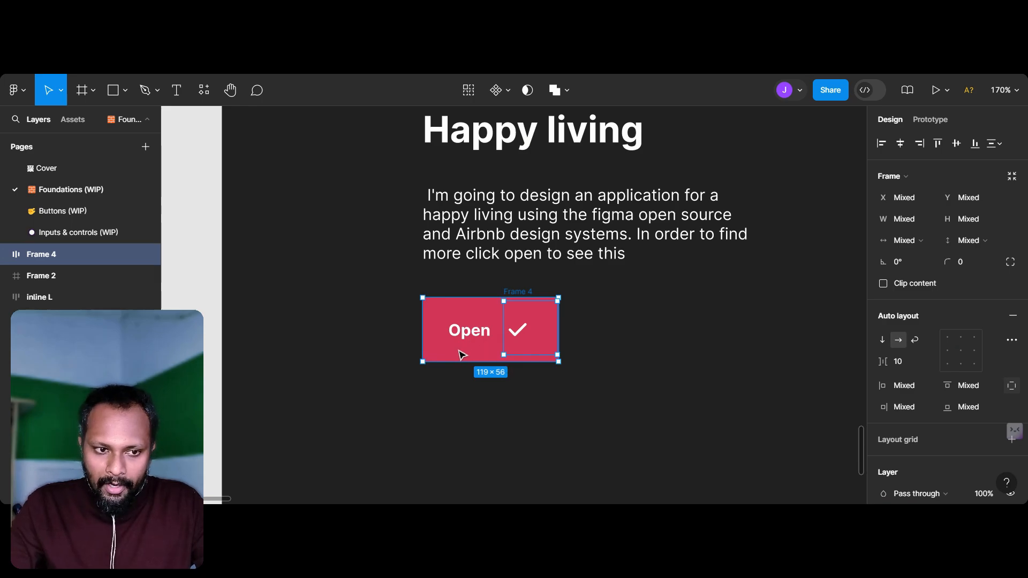
{"action": "right_click", "coordinate": [443, 325]}
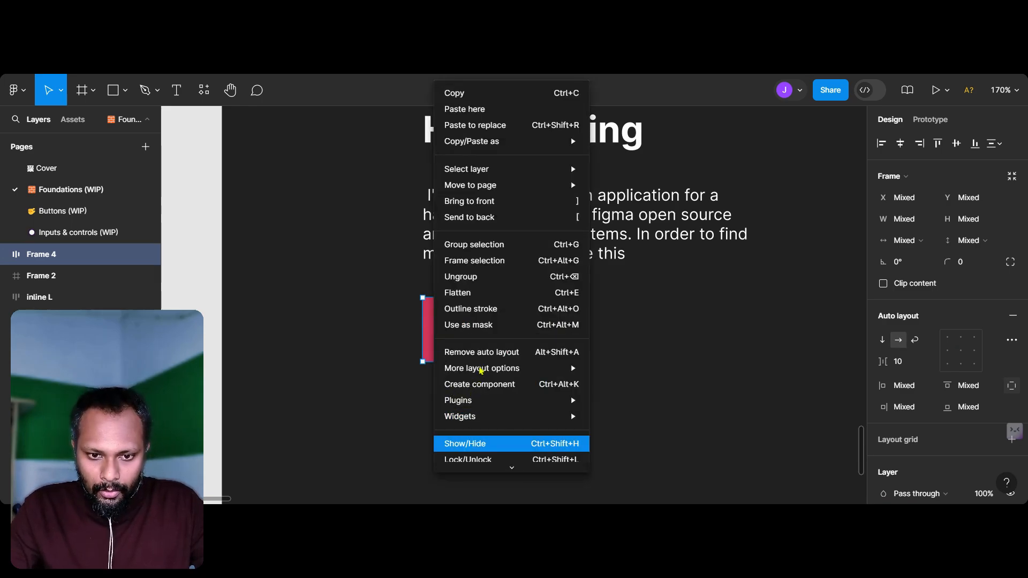
{"action": "mouse_move", "coordinate": [489, 368]}
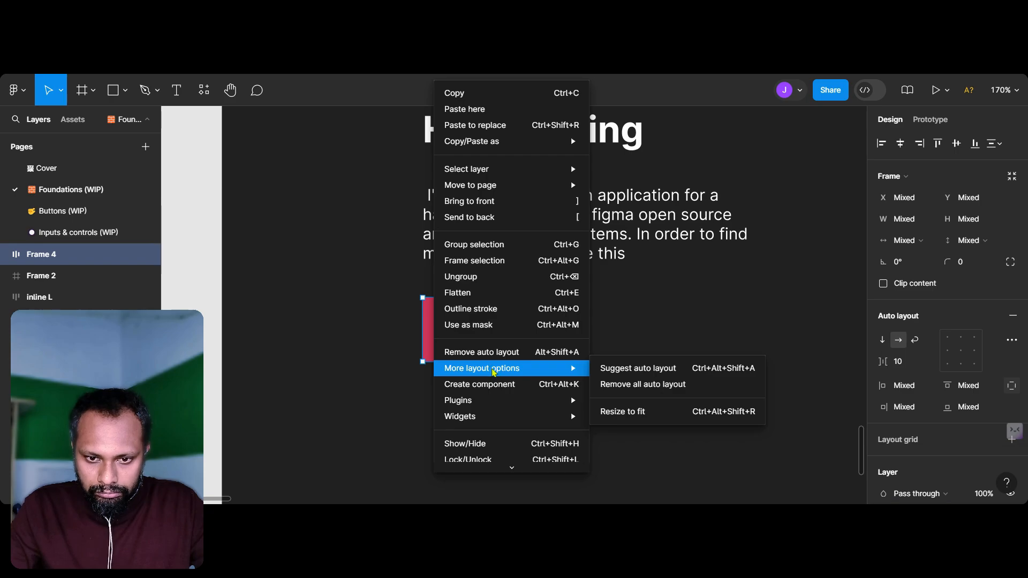
{"action": "left_click", "coordinate": [497, 384]}
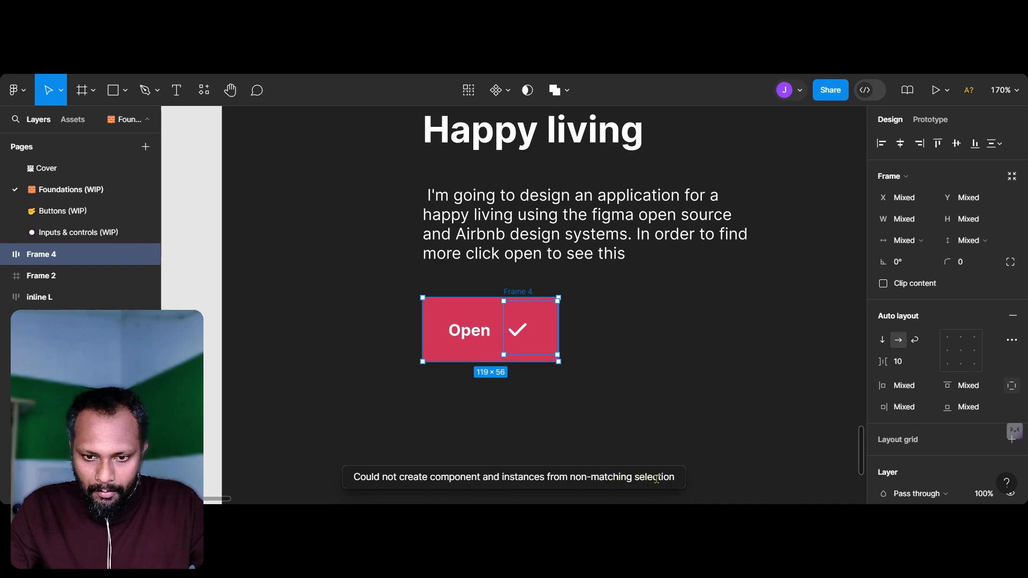
{"action": "left_click", "coordinate": [621, 370]}
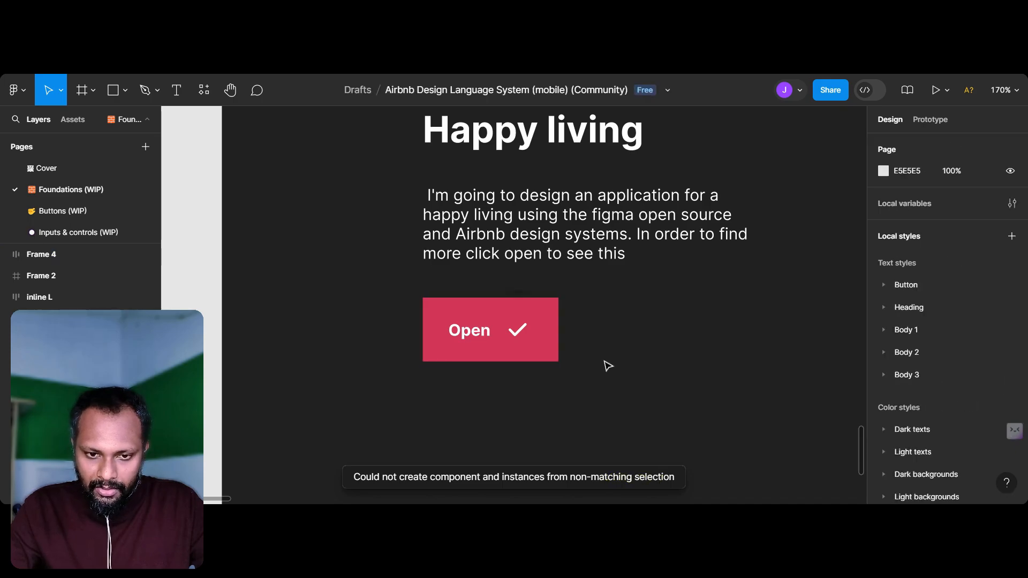
Step: Create a single component from the "Happy living" heading and the paragraph text below it
{"action": "left_click", "coordinate": [465, 260]}
{"action": "scroll", "coordinate": [464, 261], "scroll_direction": "up", "scroll_amount": 3}
{"action": "scroll", "coordinate": [464, 260], "scroll_direction": "right", "scroll_amount": 2}
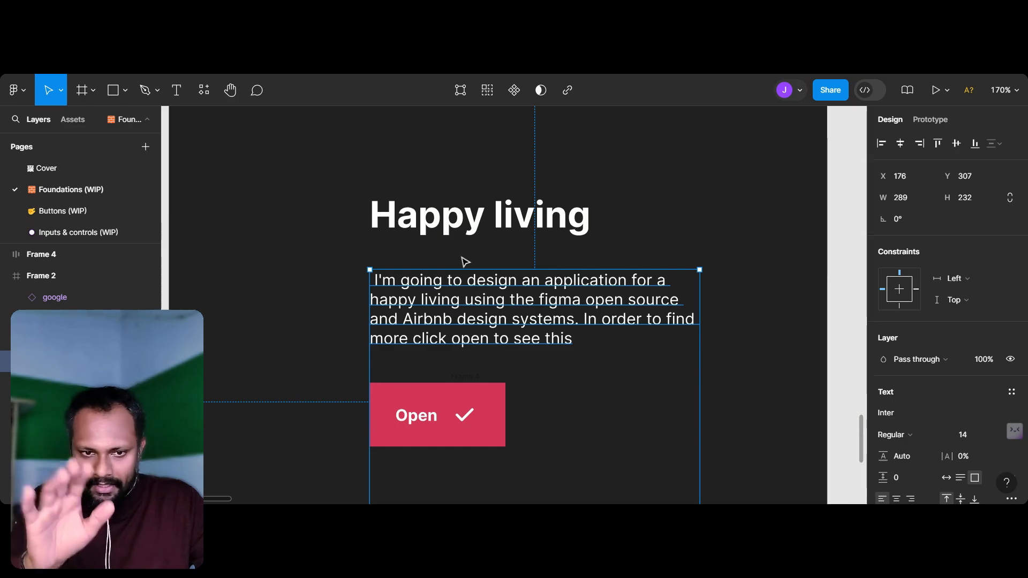
{"action": "left_click", "coordinate": [444, 234], "text": "shift"}
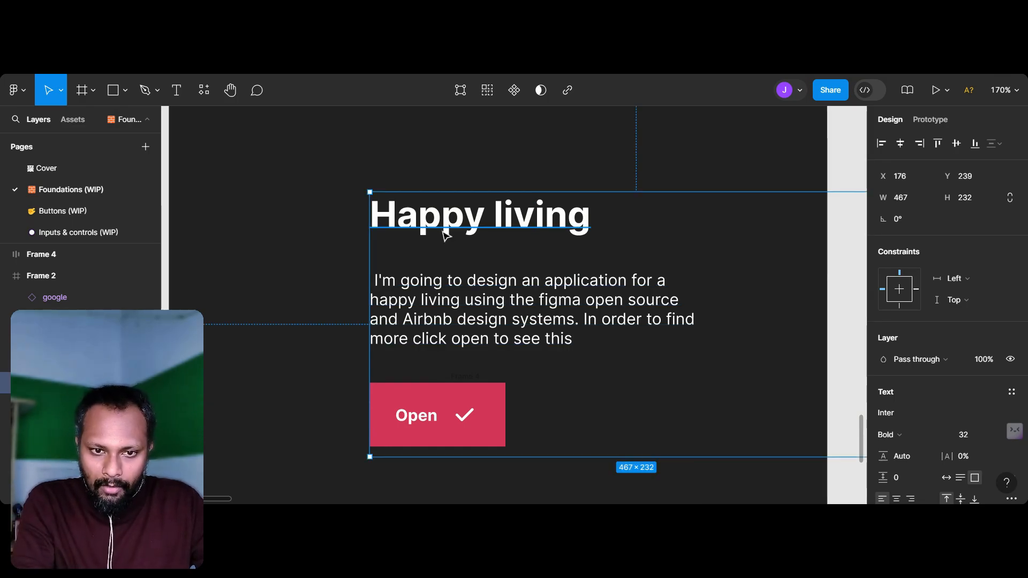
{"action": "left_click", "coordinate": [305, 290]}
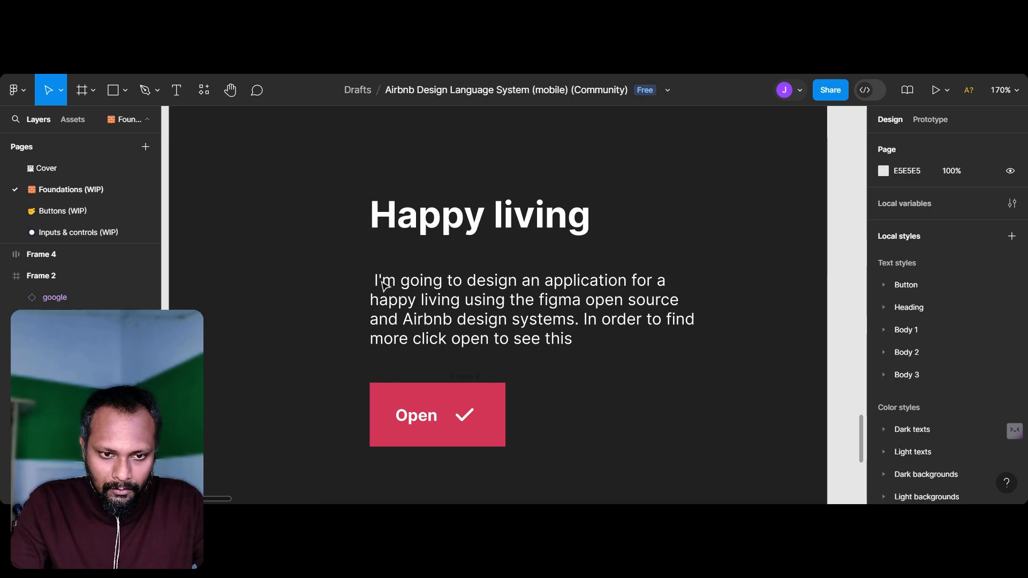
{"action": "left_click", "coordinate": [434, 294]}
{"action": "left_click", "coordinate": [442, 218], "text": "shift"}
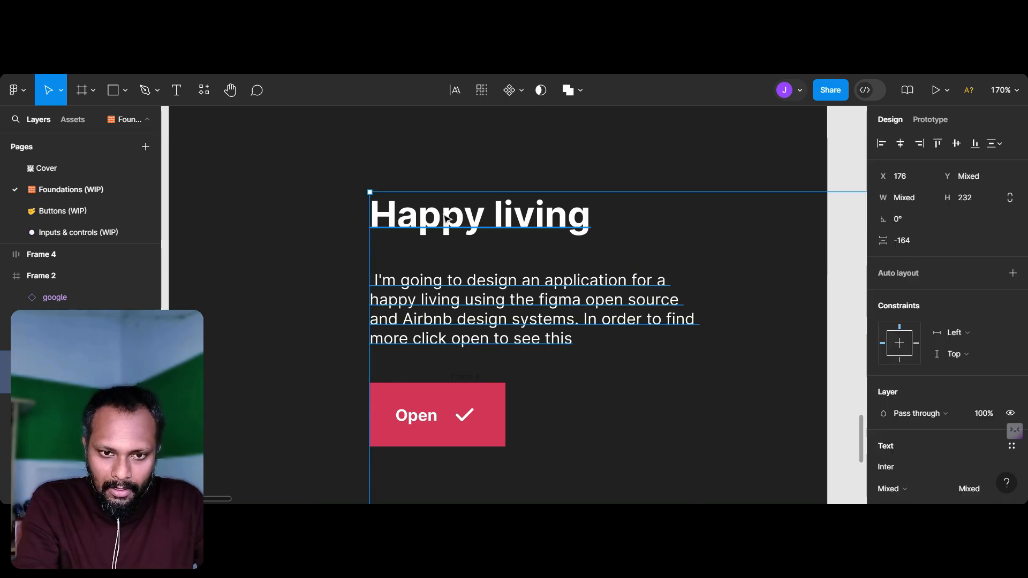
{"action": "right_click", "coordinate": [440, 216]}
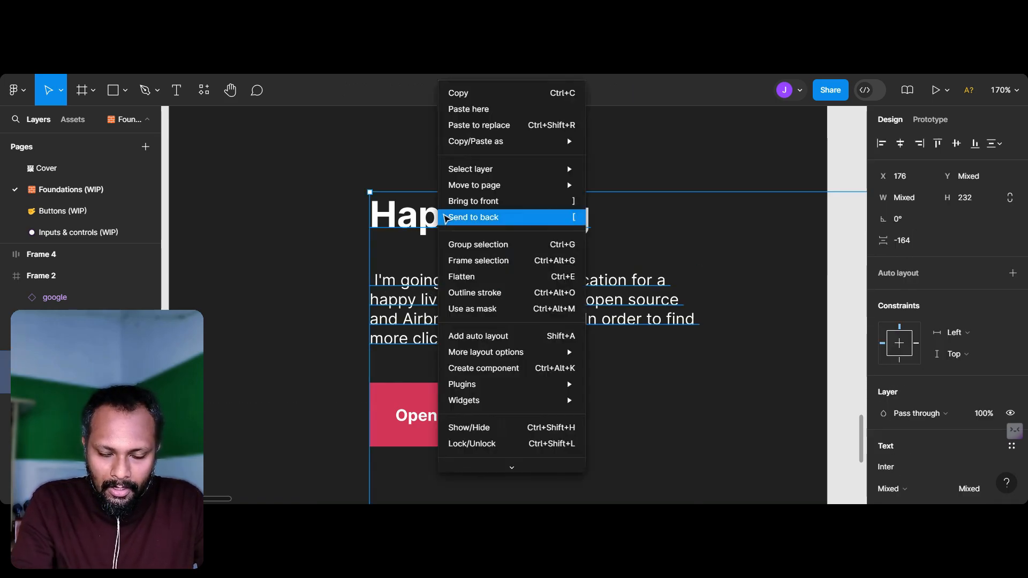
{"action": "left_click", "coordinate": [485, 368]}
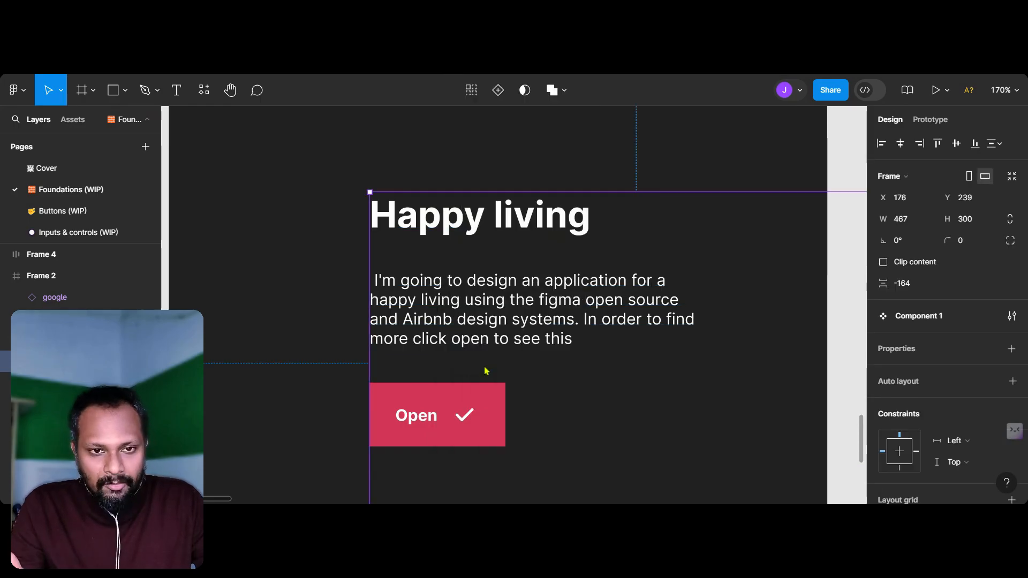
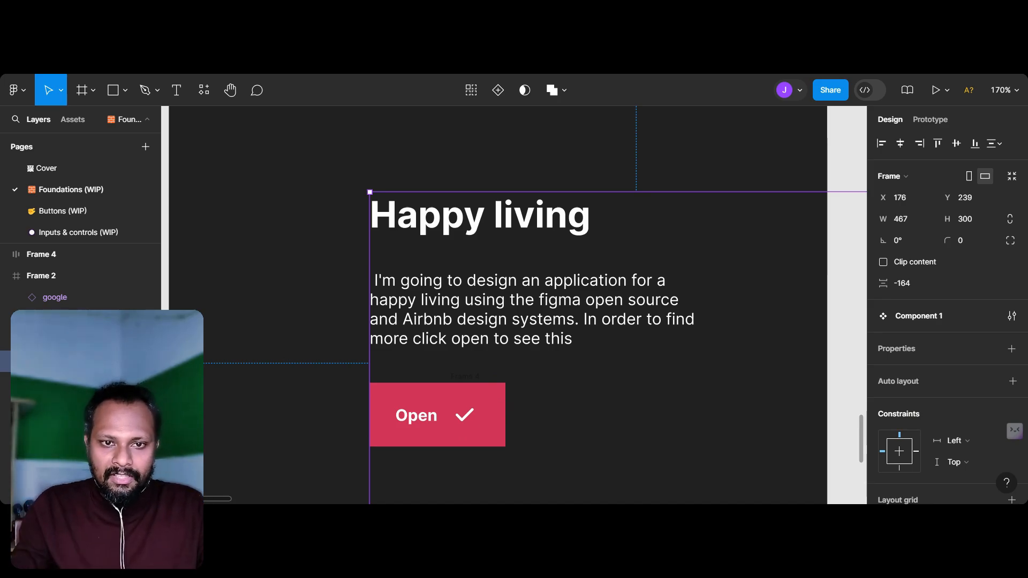
Step: Duplicate Frame 2 and place the copy directly beside the original
{"action": "scroll", "coordinate": [484, 370], "scroll_direction": "down", "scroll_amount": 4}
{"action": "scroll", "coordinate": [481, 368], "scroll_direction": "right", "scroll_amount": 3}
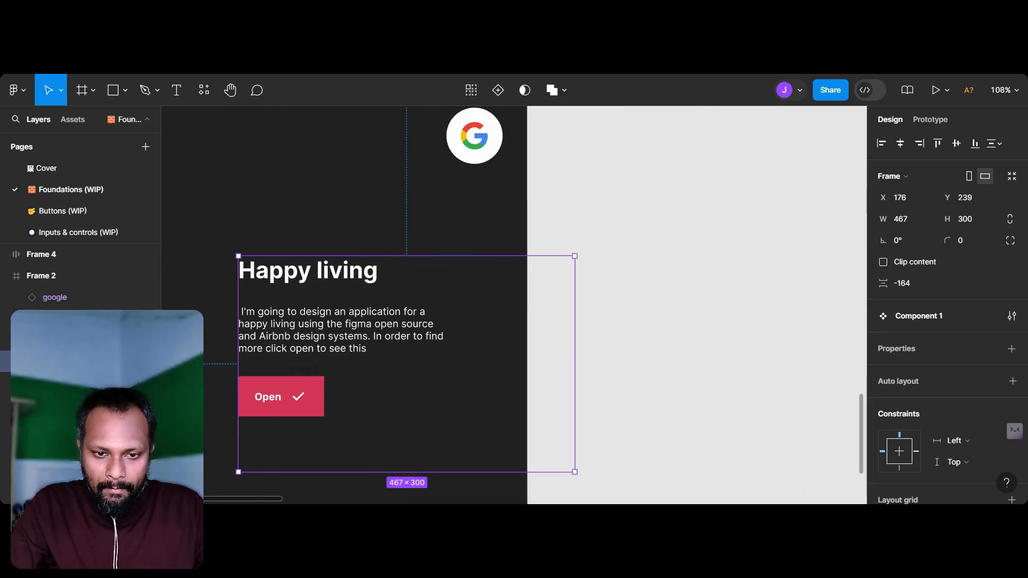
{"action": "scroll", "coordinate": [476, 365], "scroll_direction": "down", "scroll_amount": 4}
{"action": "scroll", "coordinate": [482, 366], "scroll_direction": "down", "scroll_amount": 3}
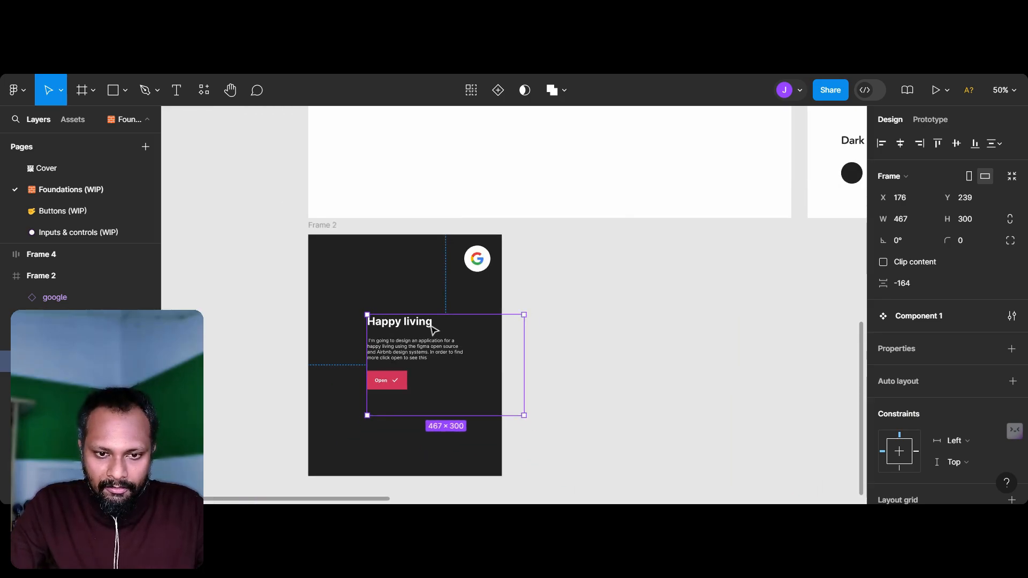
{"action": "left_click", "coordinate": [329, 227]}
{"action": "left_click_drag", "start_coordinate": [328, 230], "coordinate": [534, 230]}
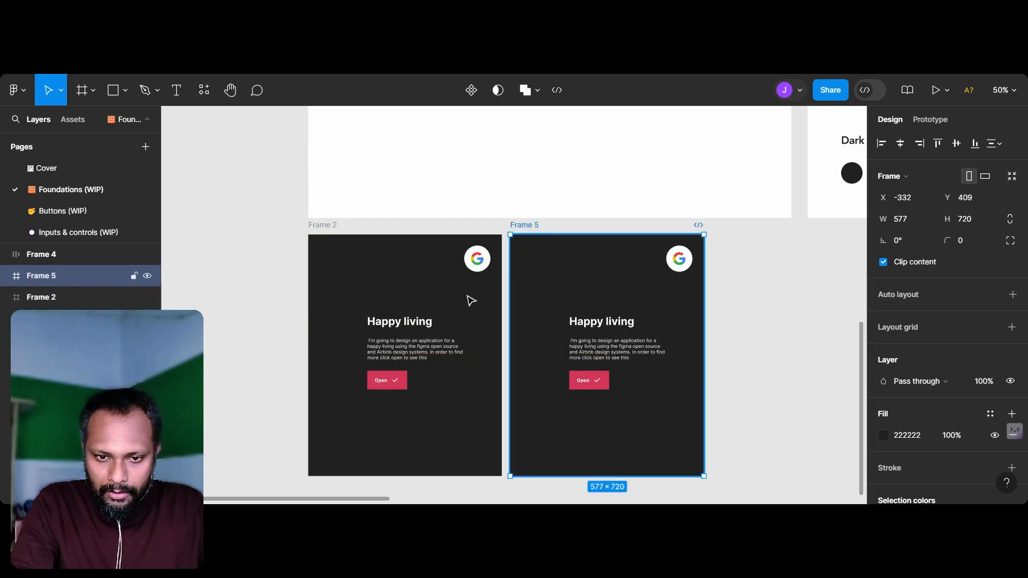
Step: Change the main component's heading in Frame 2 to "Healthy living" and clear the selection
{"action": "double_click", "coordinate": [414, 327]}
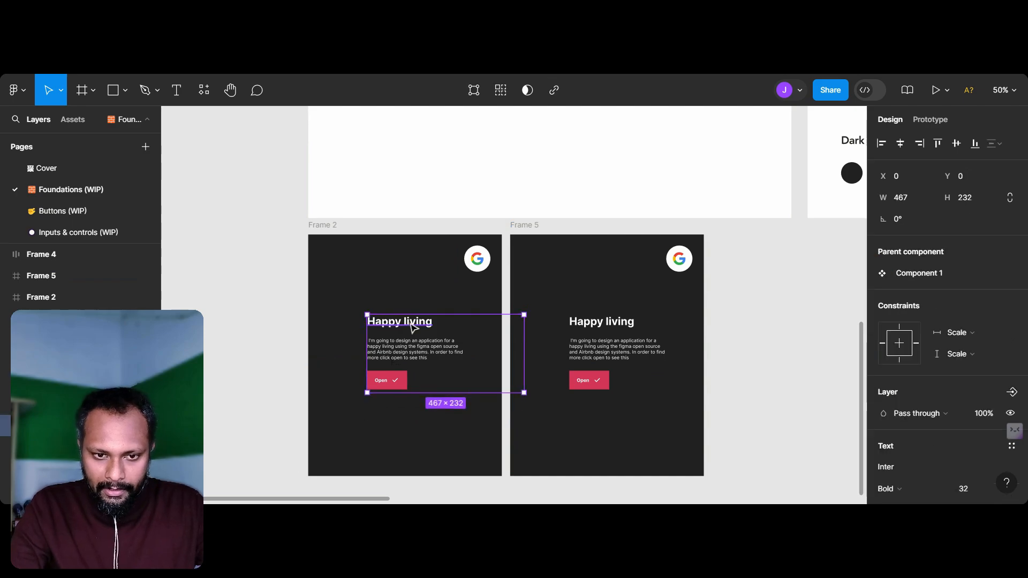
{"action": "double_click", "coordinate": [413, 325]}
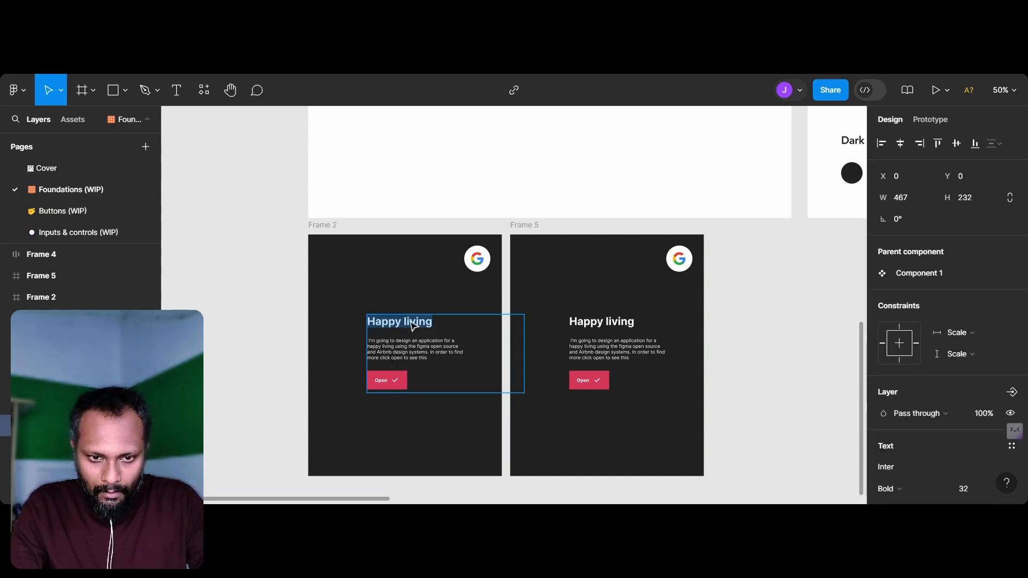
{"action": "left_click", "coordinate": [397, 328]}
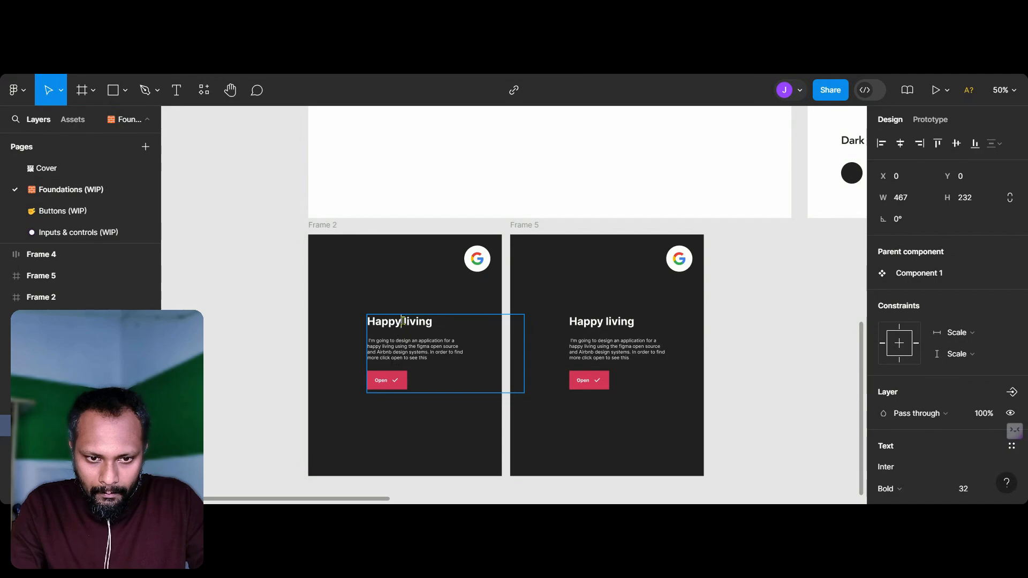
{"action": "key", "text": "Delete"}
{"action": "key", "text": "Delete"}
{"action": "key", "text": "BackSpace"}
{"action": "key", "text": "BackSpace"}
{"action": "key", "text": "BackSpace"}
{"action": "key", "text": "BackSpace"}
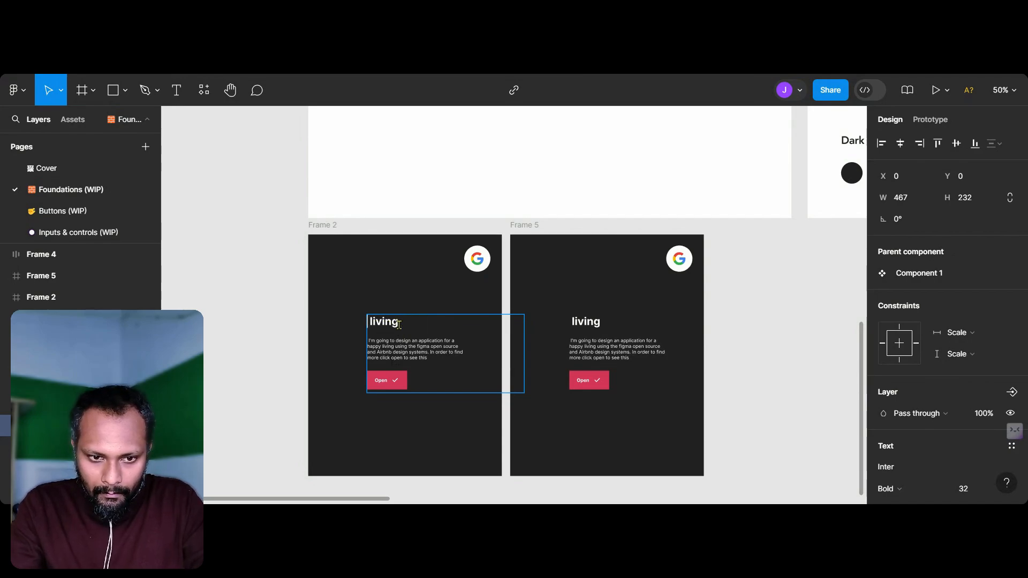
{"action": "type", "text": "Healthy"}
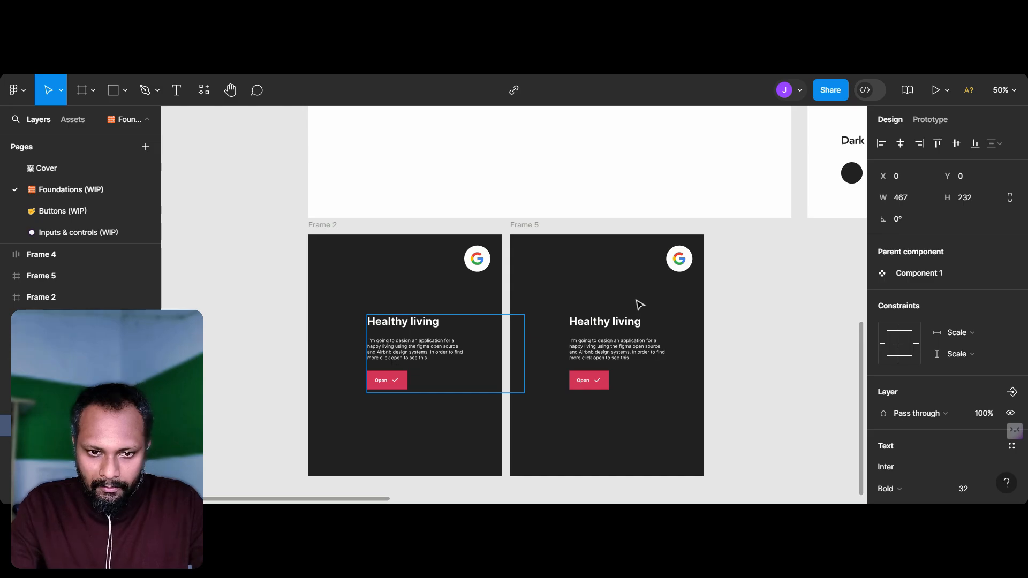
{"action": "key", "text": "Escape"}
{"action": "scroll", "coordinate": [737, 324], "scroll_direction": "up", "scroll_amount": 3, "text": "ctrl"}
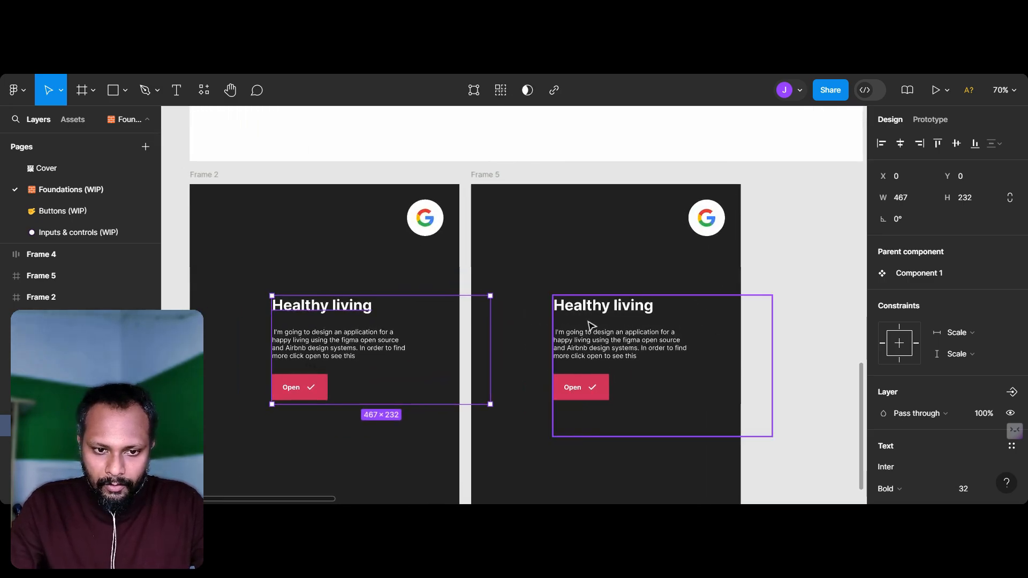
{"action": "left_click", "coordinate": [185, 214]}
{"action": "scroll", "coordinate": [292, 309], "scroll_direction": "up", "scroll_amount": 2, "text": "ctrl"}
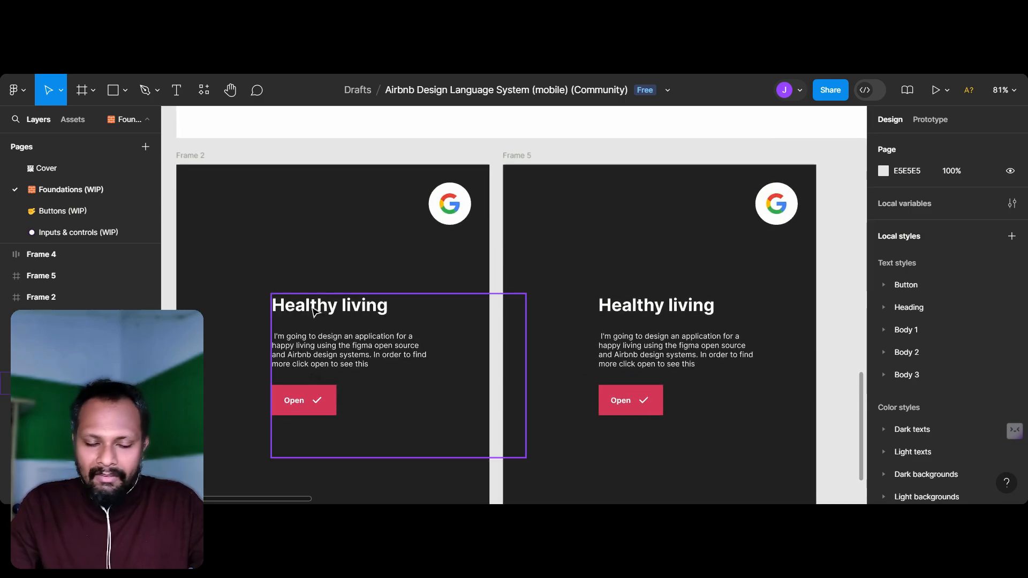
Step: Add a text box about 34 × 18 px below Frame 2's Google logo containing "Login"
{"action": "scroll", "coordinate": [326, 390], "scroll_direction": "down", "scroll_amount": 2}
{"action": "scroll", "coordinate": [326, 390], "scroll_direction": "left", "scroll_amount": 1}
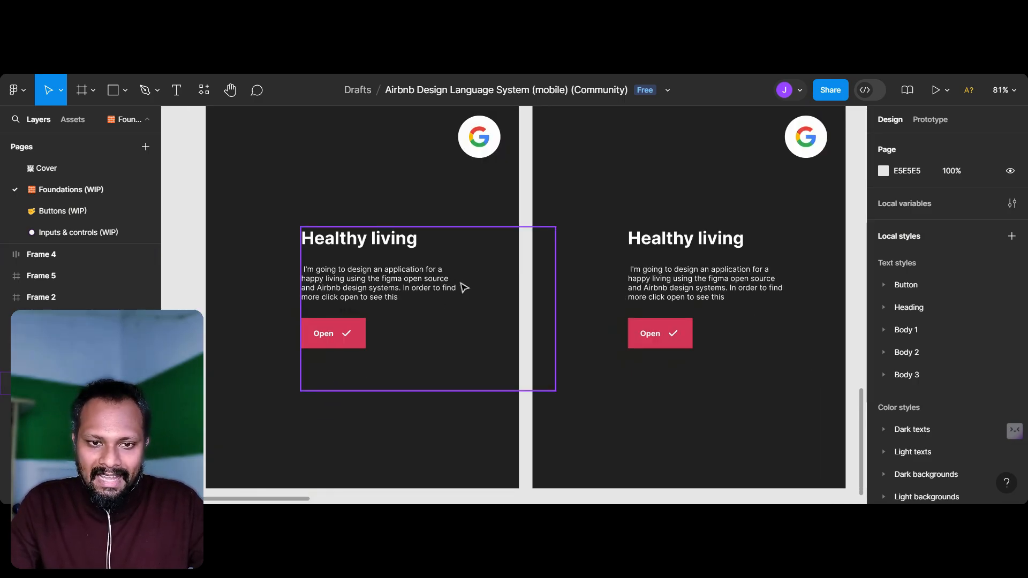
{"action": "scroll", "coordinate": [476, 195], "scroll_direction": "up", "scroll_amount": 2}
{"action": "scroll", "coordinate": [477, 195], "scroll_direction": "right", "scroll_amount": 2}
{"action": "scroll", "coordinate": [423, 193], "scroll_direction": "up", "scroll_amount": 5}
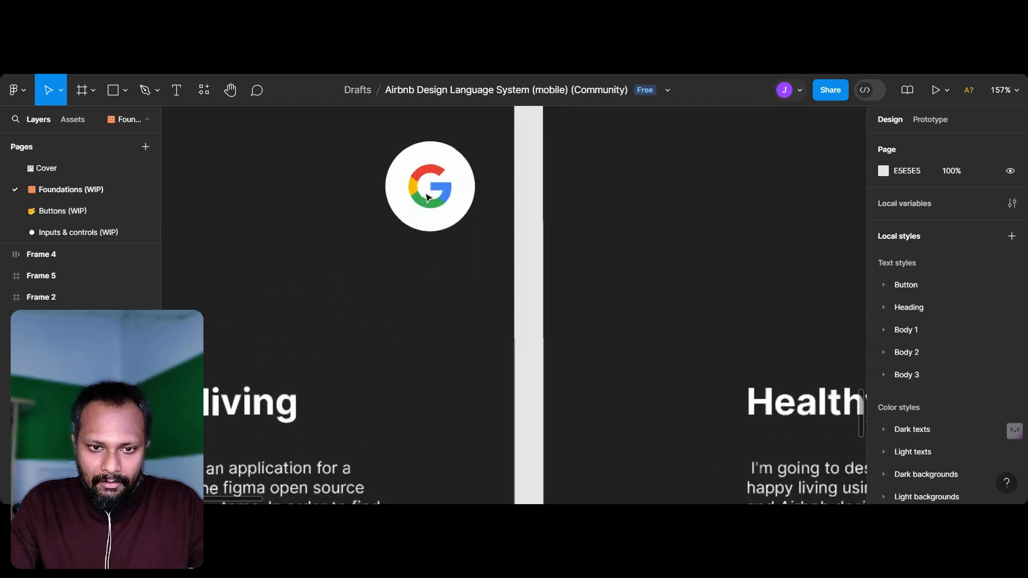
{"action": "left_click", "coordinate": [427, 193]}
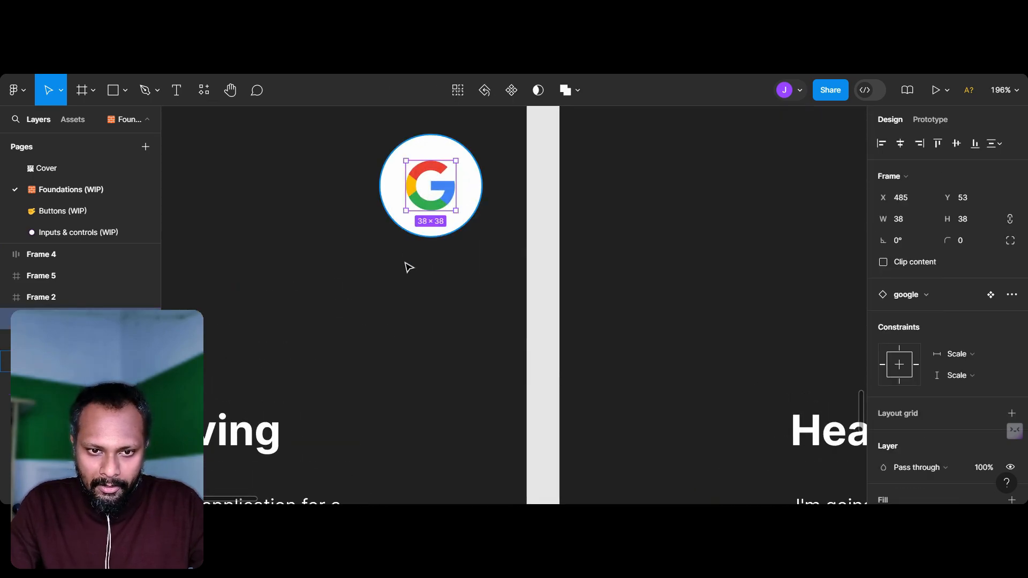
{"action": "left_click", "coordinate": [408, 265]}
{"action": "left_click", "coordinate": [273, 447]}
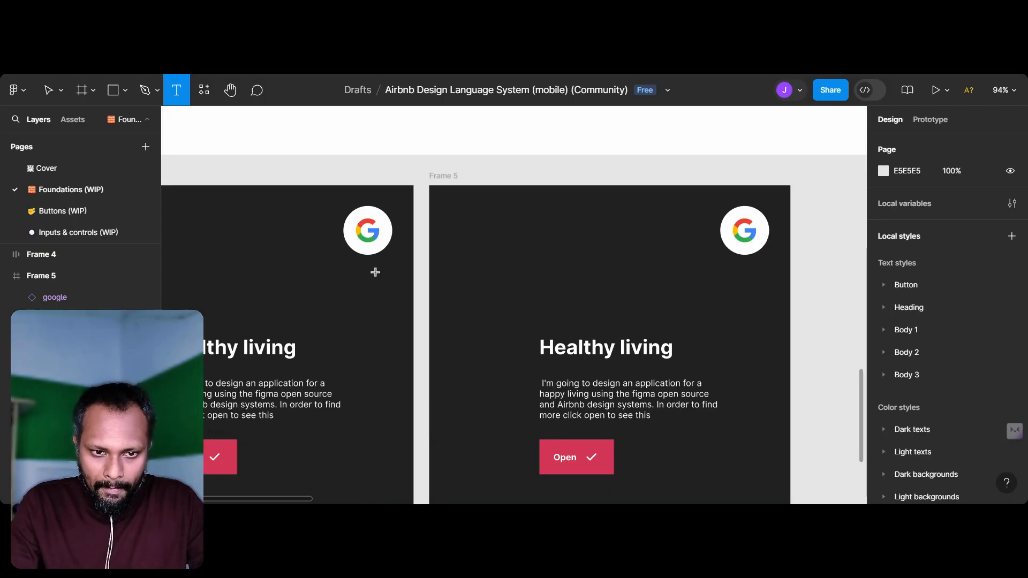
{"action": "left_click", "coordinate": [374, 272]}
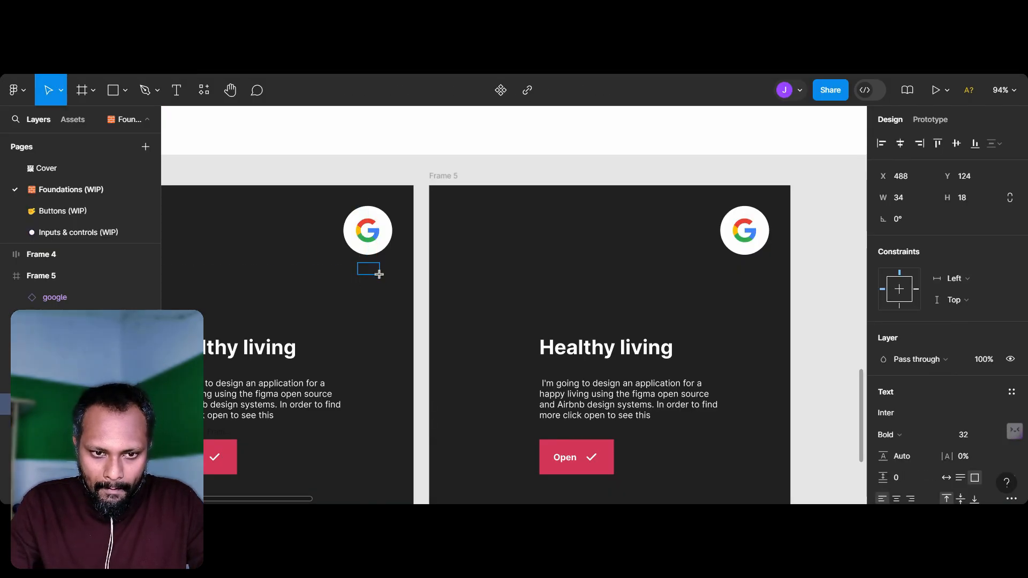
{"action": "scroll", "coordinate": [377, 273], "scroll_direction": "up", "scroll_amount": 4}
{"action": "type", "text": "Login"}
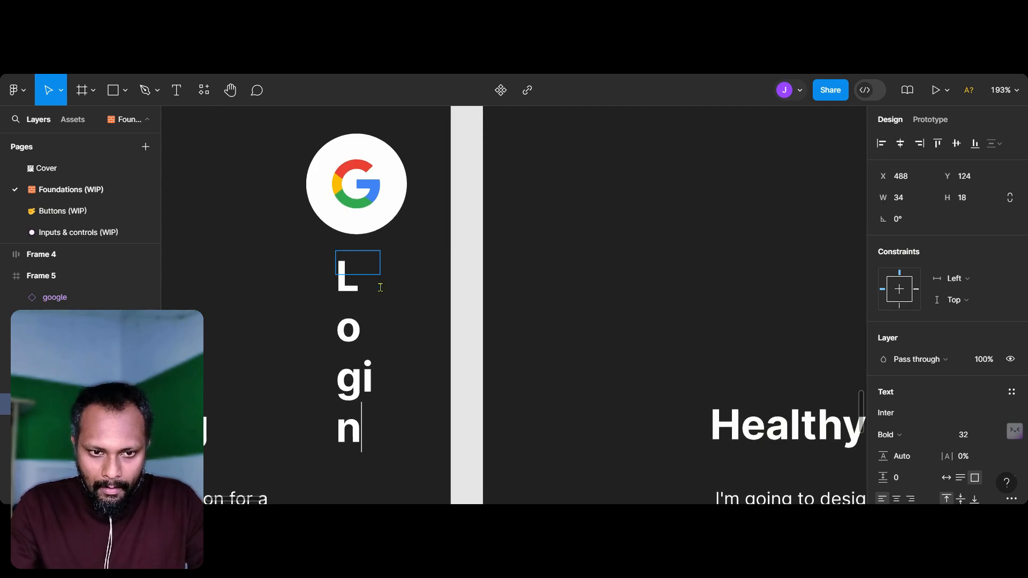
Step: Select the whole "Login" text and examine the sizes of the body, link and button styles in the typography samples
{"action": "key", "text": "ctrl+a"}
{"action": "scroll", "coordinate": [383, 292], "scroll_direction": "down", "scroll_amount": 4}
{"action": "scroll", "coordinate": [383, 292], "scroll_direction": "up", "scroll_amount": 2}
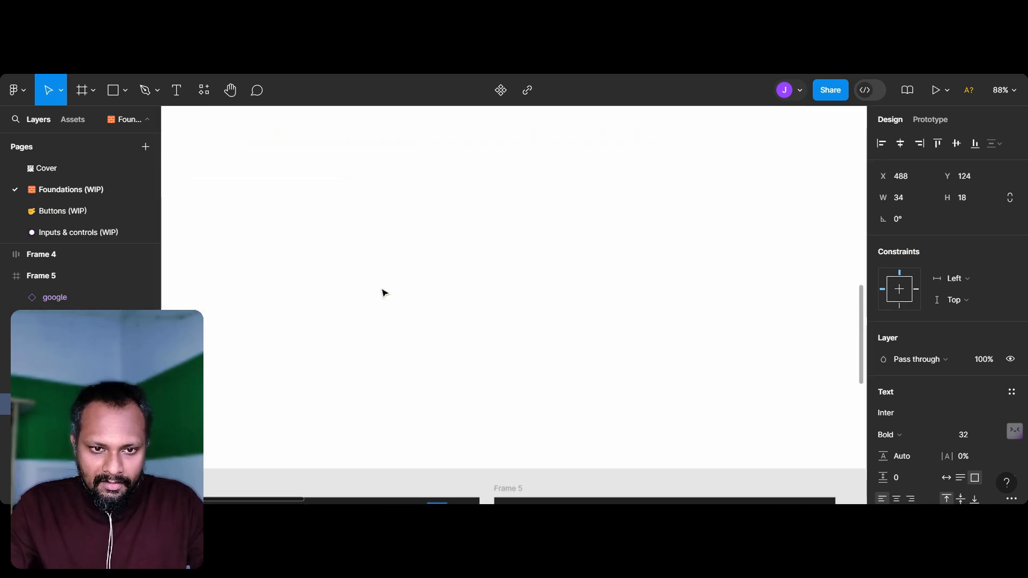
{"action": "scroll", "coordinate": [383, 292], "scroll_direction": "down", "scroll_amount": 3}
{"action": "scroll", "coordinate": [384, 292], "scroll_direction": "up", "scroll_amount": 3}
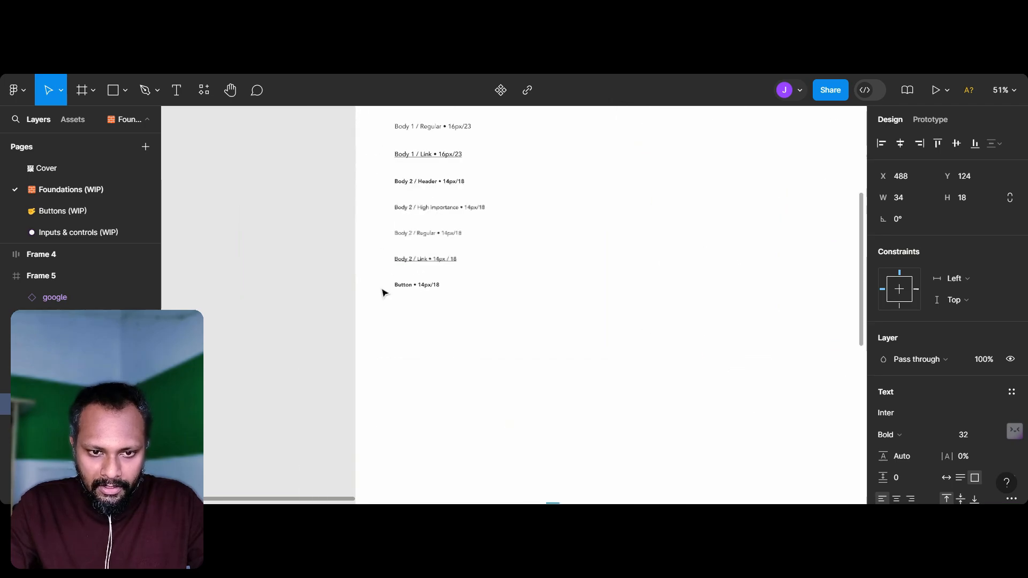
{"action": "scroll", "coordinate": [384, 292], "scroll_direction": "up", "scroll_amount": 3}
{"action": "scroll", "coordinate": [500, 250], "scroll_direction": "down", "scroll_amount": 2}
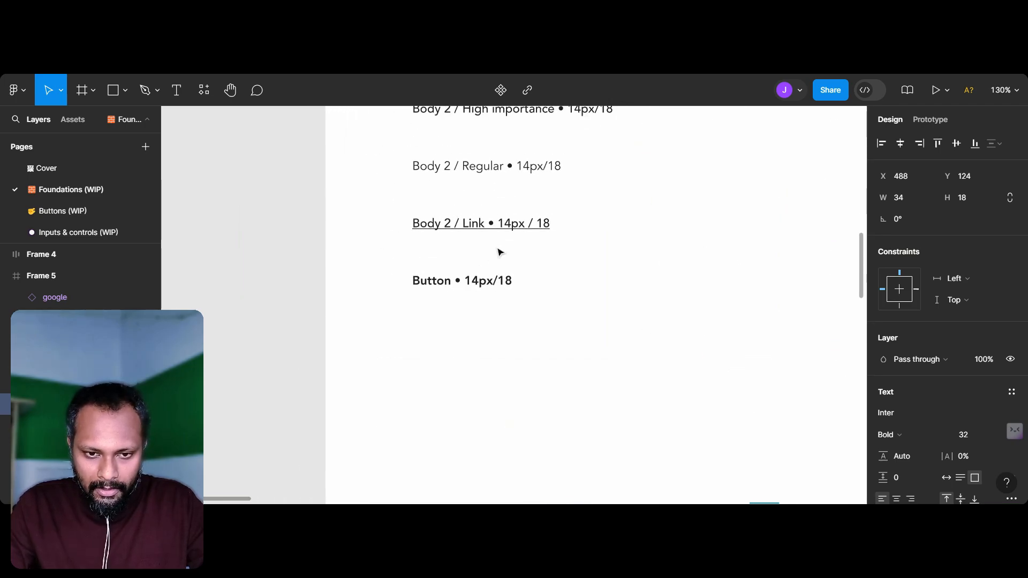
{"action": "scroll", "coordinate": [500, 252], "scroll_direction": "up", "scroll_amount": 2}
{"action": "scroll", "coordinate": [500, 251], "scroll_direction": "down", "scroll_amount": 3}
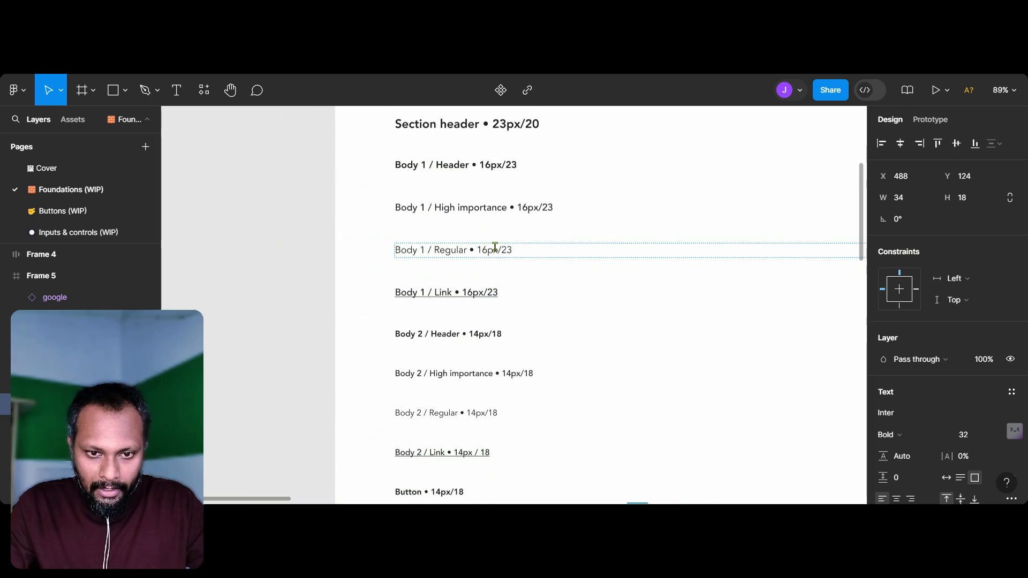
{"action": "scroll", "coordinate": [502, 297], "scroll_direction": "down", "scroll_amount": 3}
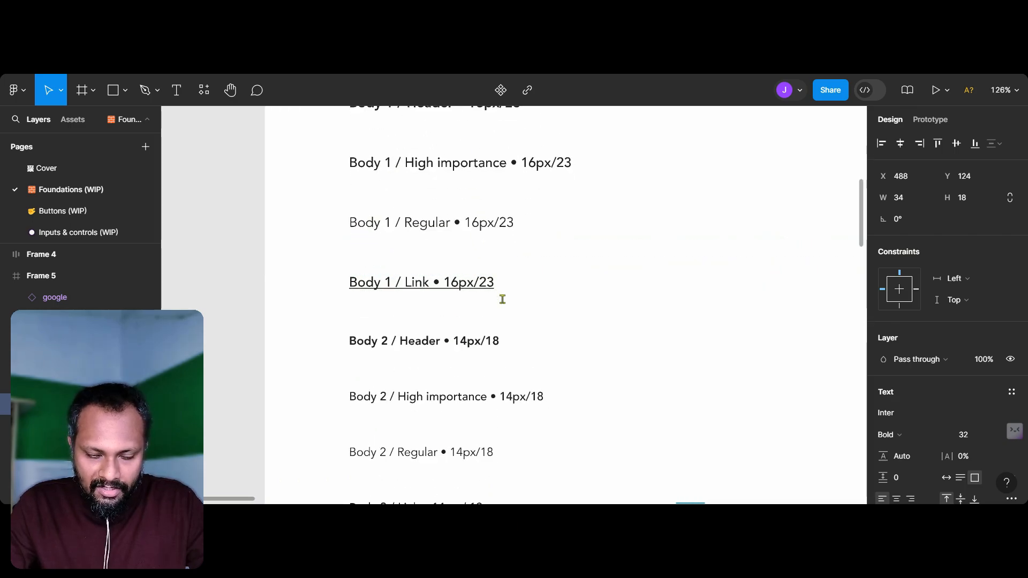
Step: Set the "Login" text's font size to 16 and its weight to Regular
{"action": "scroll", "coordinate": [503, 298], "scroll_direction": "down", "scroll_amount": 2}
{"action": "scroll", "coordinate": [505, 303], "scroll_direction": "down", "scroll_amount": 2}
{"action": "scroll", "coordinate": [505, 304], "scroll_direction": "down", "scroll_amount": 8}
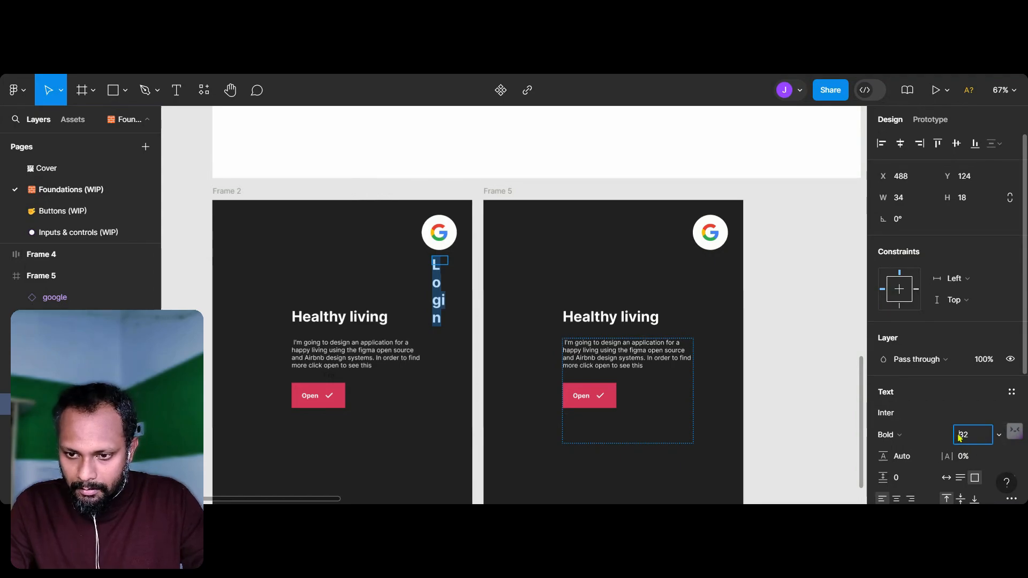
{"action": "type", "text": "6"}
{"action": "key", "text": "Return"}
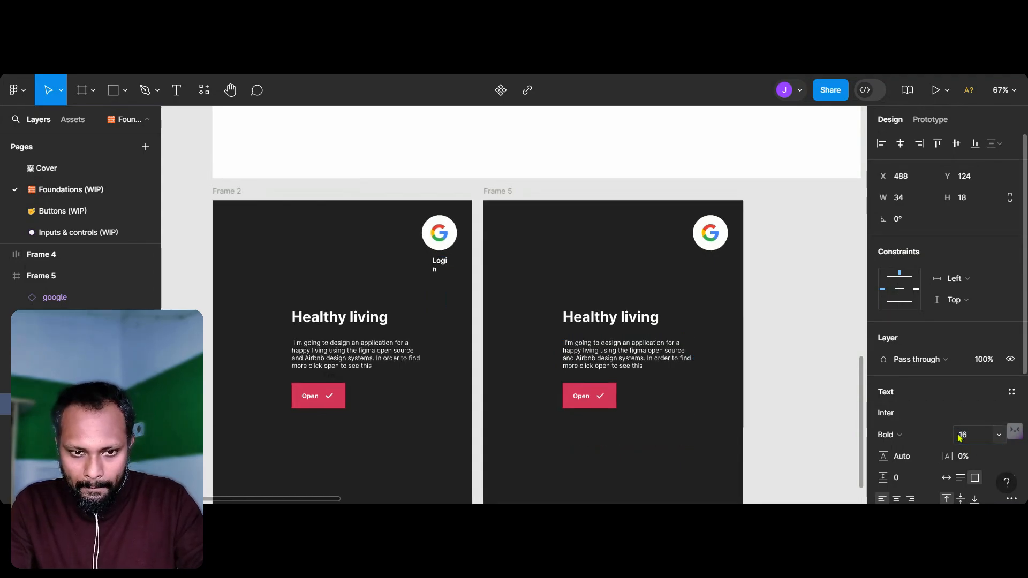
{"action": "scroll", "coordinate": [448, 294], "scroll_direction": "up", "scroll_amount": 5}
{"action": "scroll", "coordinate": [448, 295], "scroll_direction": "up", "scroll_amount": 1}
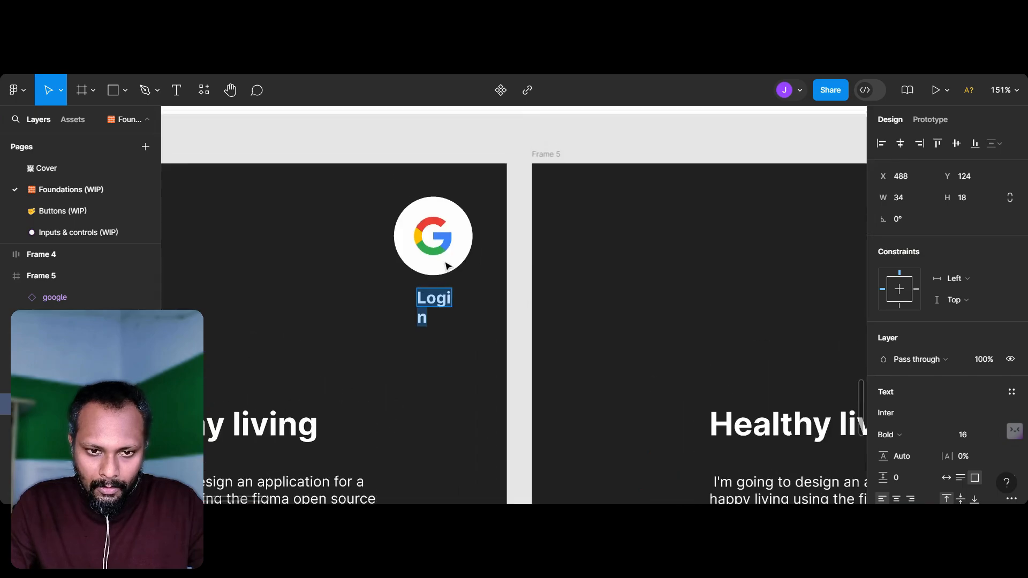
{"action": "key", "text": "ctrl+b"}
{"action": "left_click", "coordinate": [438, 305]}
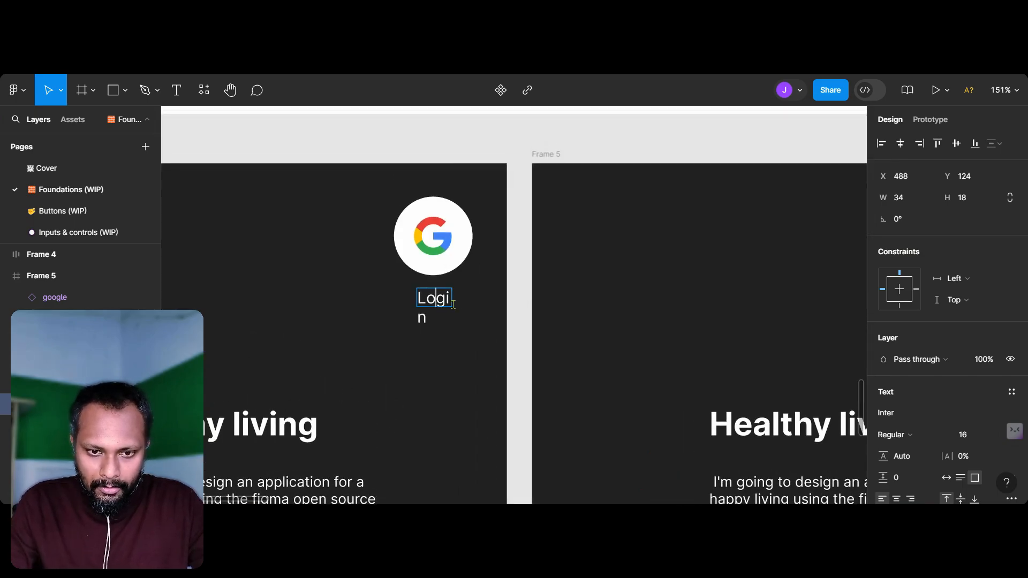
{"action": "key", "text": "Escape"}
Step: Widen the "Login" text box to about 60 px and underline its text
{"action": "scroll", "coordinate": [448, 308], "scroll_direction": "up", "scroll_amount": 3}
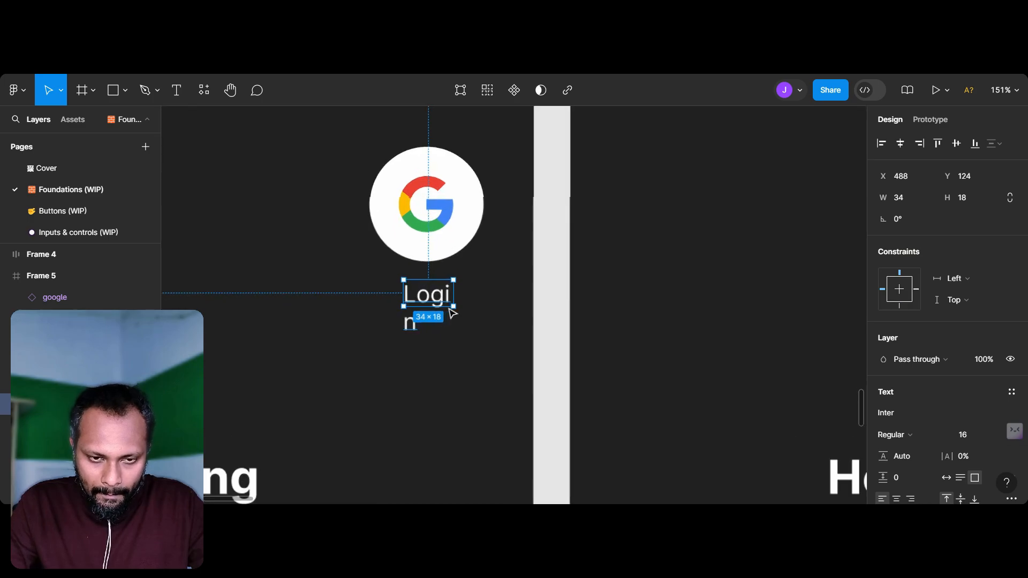
{"action": "left_click_drag", "start_coordinate": [443, 293], "coordinate": [496, 289]}
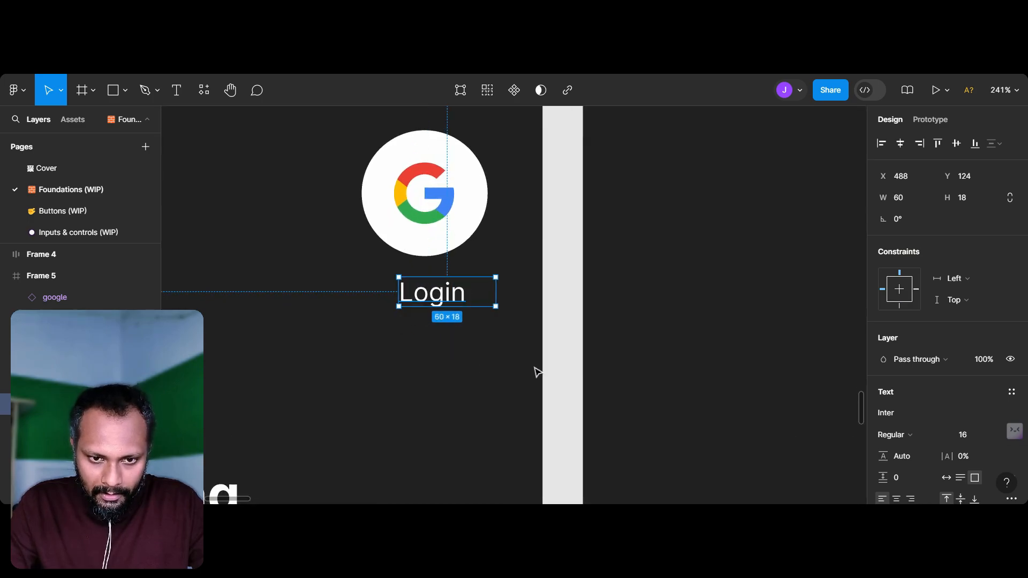
{"action": "key", "text": "Escape"}
Step: Center-align the "Login" text and position its box centered beneath the Google logo, at about X 474, Y 118
{"action": "mouse_move", "coordinate": [434, 306]}
{"action": "left_mouse_down"}
{"action": "mouse_move", "coordinate": [420, 290]}
{"action": "mouse_move", "coordinate": [436, 296]}
{"action": "left_mouse_up"}
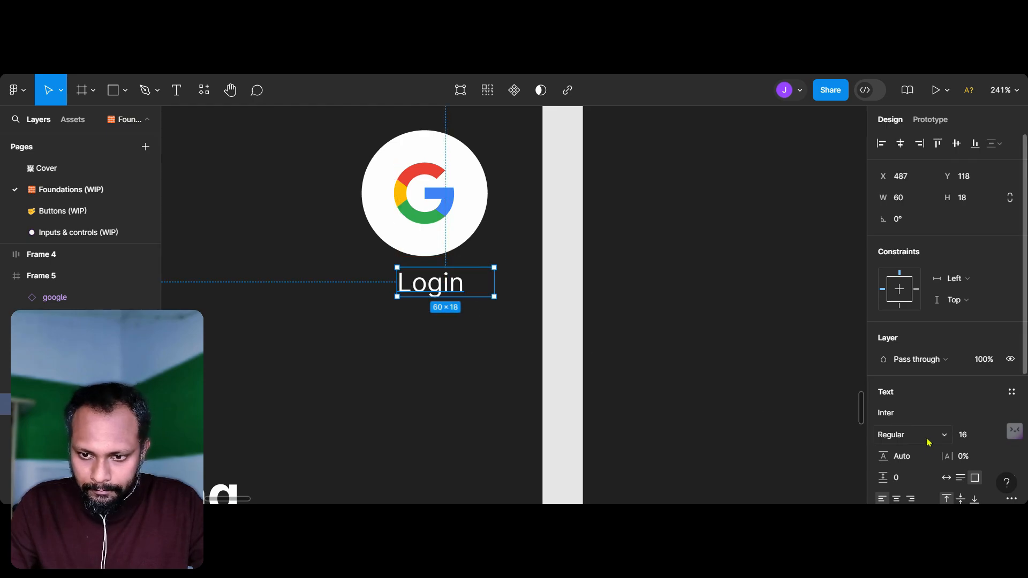
{"action": "scroll", "coordinate": [897, 475], "scroll_direction": "down", "scroll_amount": 1}
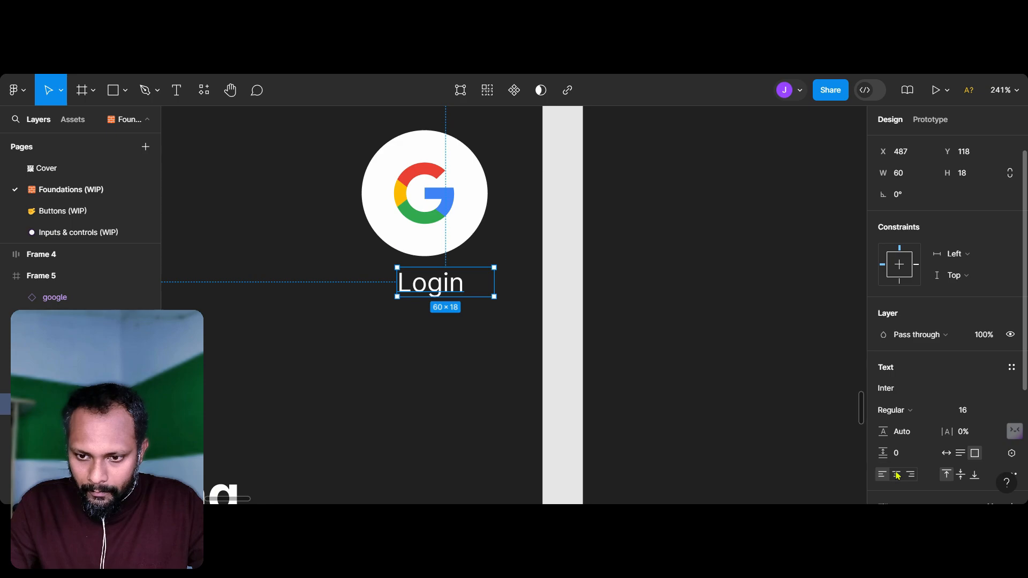
{"action": "left_click", "coordinate": [896, 474]}
{"action": "left_click_drag", "start_coordinate": [465, 288], "coordinate": [448, 292]}
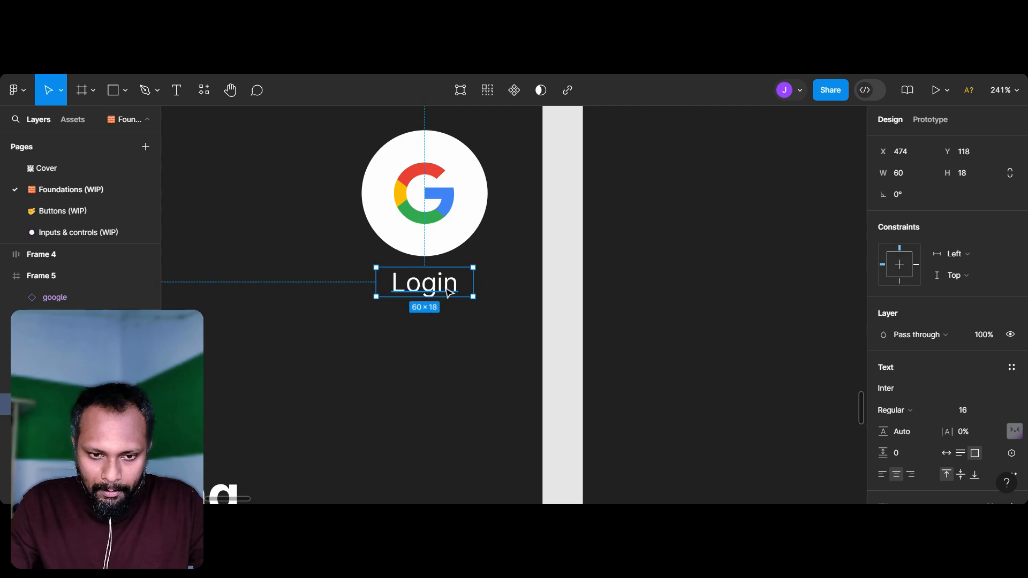
{"action": "left_click", "coordinate": [576, 296]}
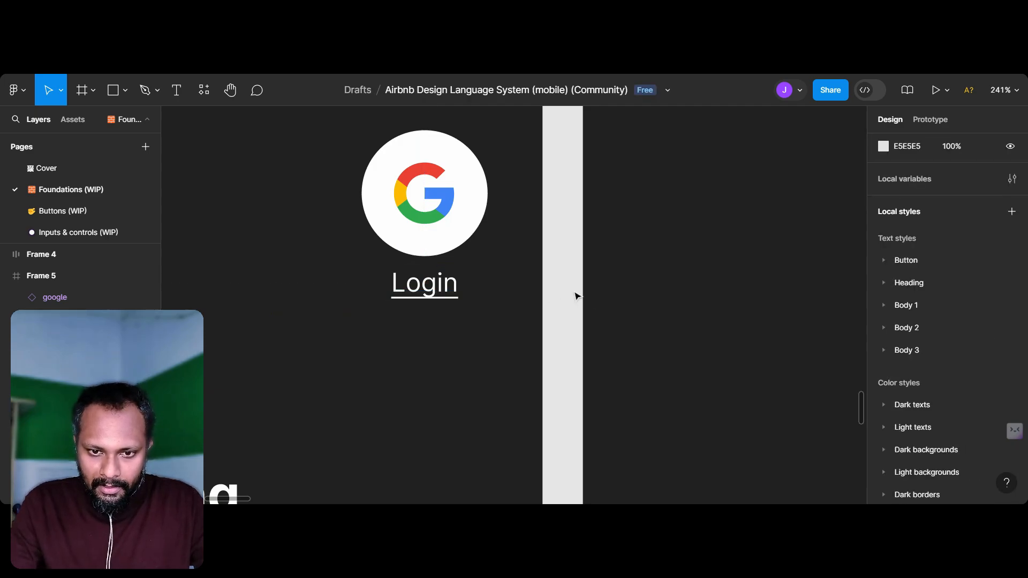
Step: Delete the white circle and the Google logo from Frame 5
{"action": "scroll", "coordinate": [577, 296], "scroll_direction": "down", "scroll_amount": 5}
{"action": "scroll", "coordinate": [576, 296], "scroll_direction": "down", "scroll_amount": 5}
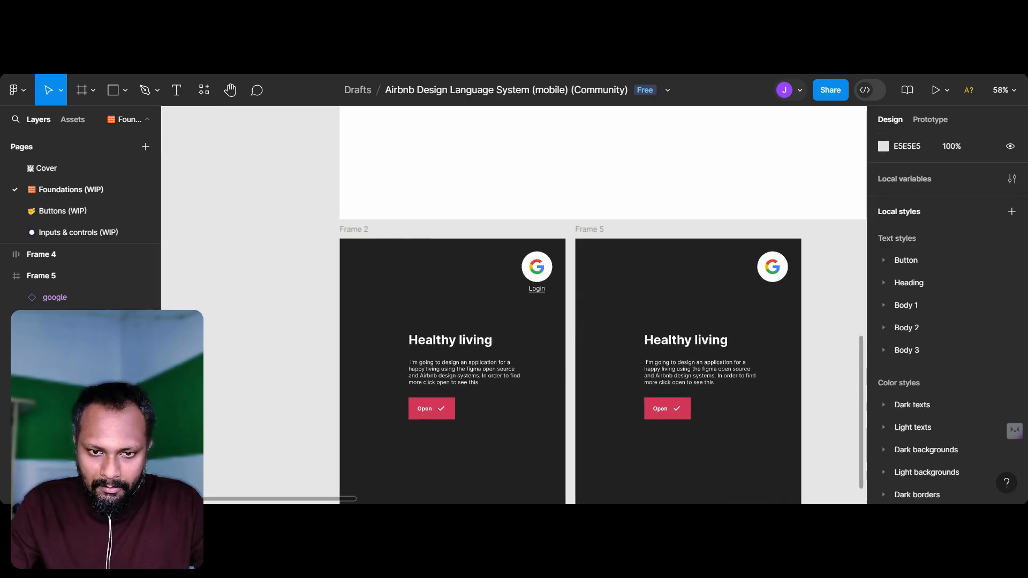
{"action": "scroll", "coordinate": [576, 296], "scroll_direction": "right", "scroll_amount": 1}
{"action": "scroll", "coordinate": [577, 296], "scroll_direction": "up", "scroll_amount": 3}
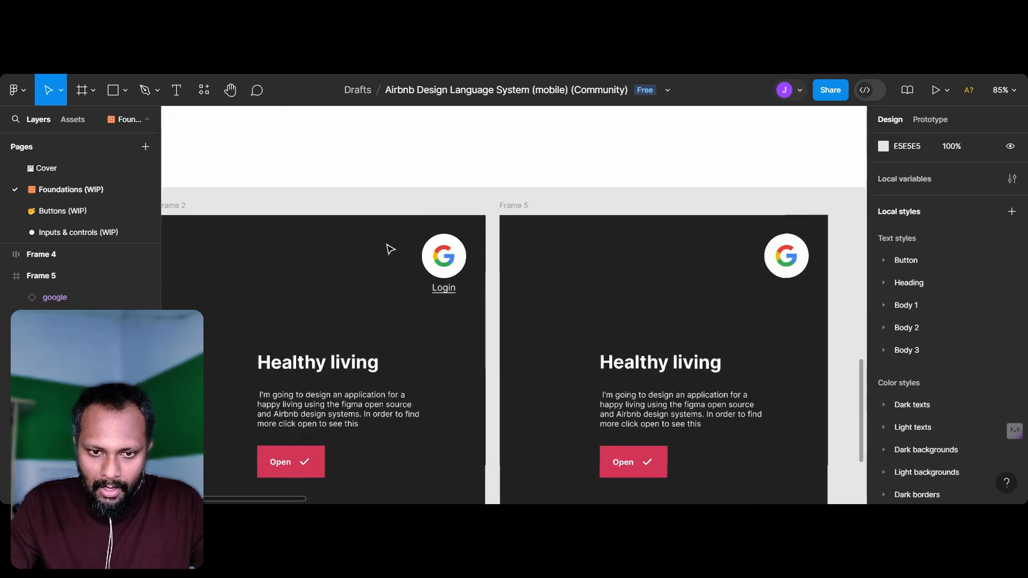
{"action": "left_click", "coordinate": [776, 253]}
{"action": "key", "text": "Delete"}
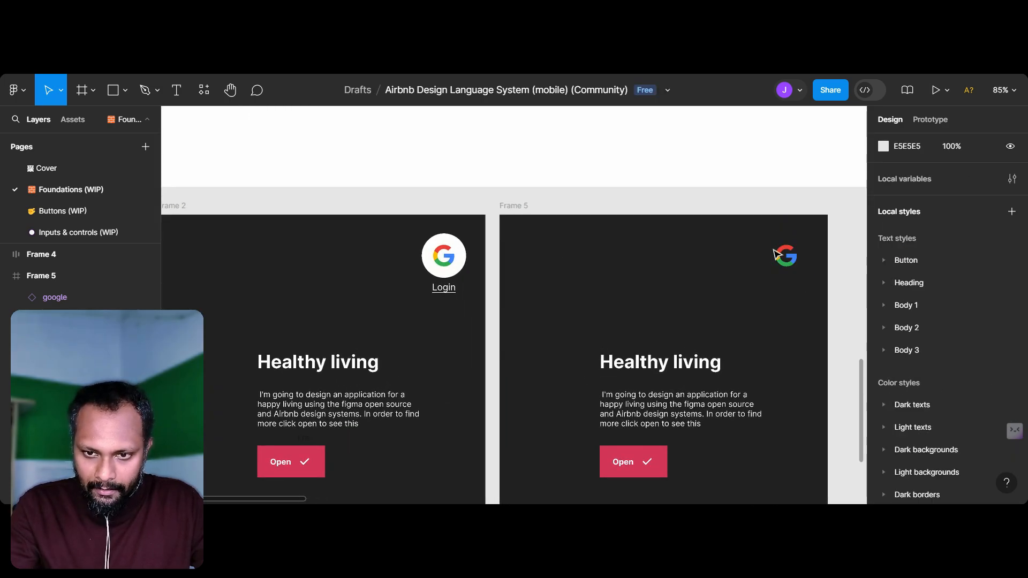
{"action": "left_click", "coordinate": [781, 261]}
{"action": "left_click", "coordinate": [761, 259]}
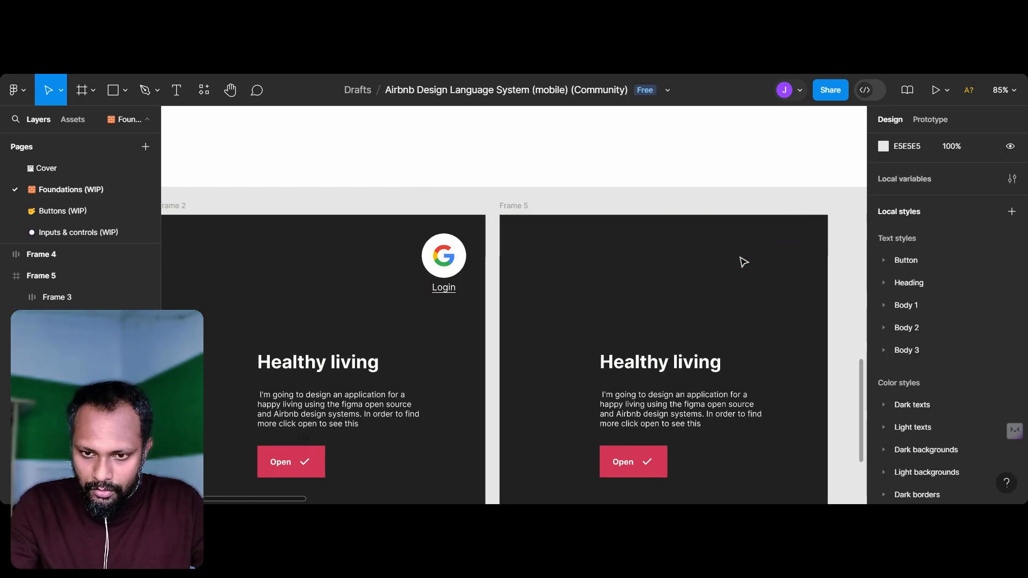
Step: Delete Frame 5 and create a single component from the white circle, Google logo and "Login" text in Frame 2
{"action": "left_click", "coordinate": [523, 206]}
{"action": "key", "text": "Delete"}
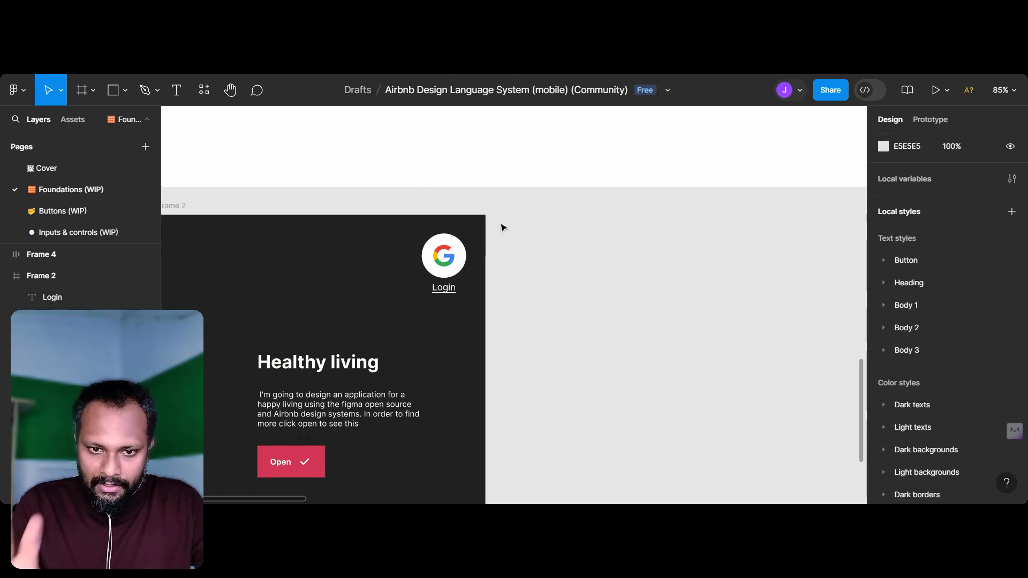
{"action": "scroll", "coordinate": [382, 211], "scroll_direction": "up", "scroll_amount": 5}
{"action": "left_click_drag", "start_coordinate": [370, 199], "coordinate": [528, 373]}
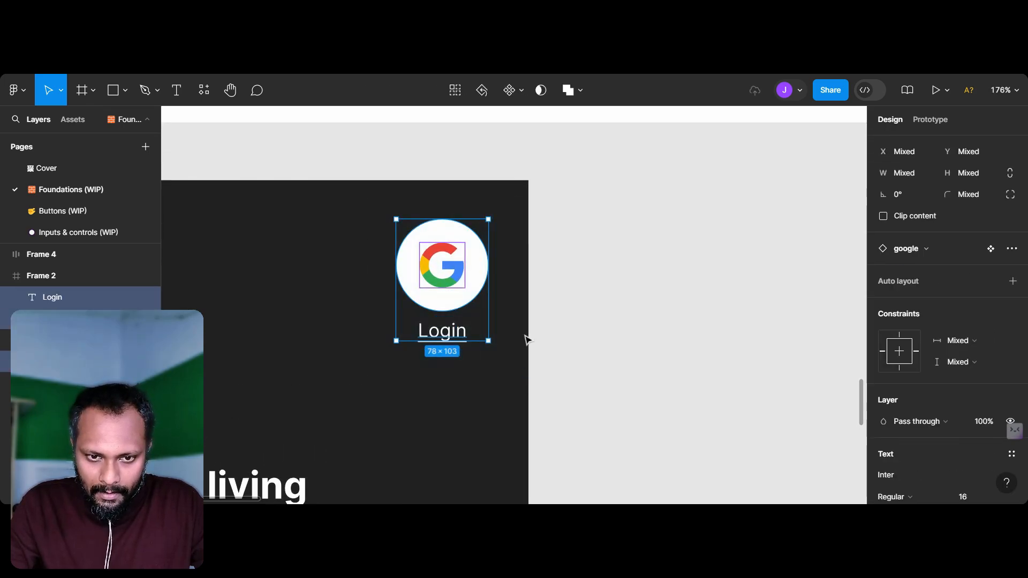
{"action": "right_click", "coordinate": [480, 264]}
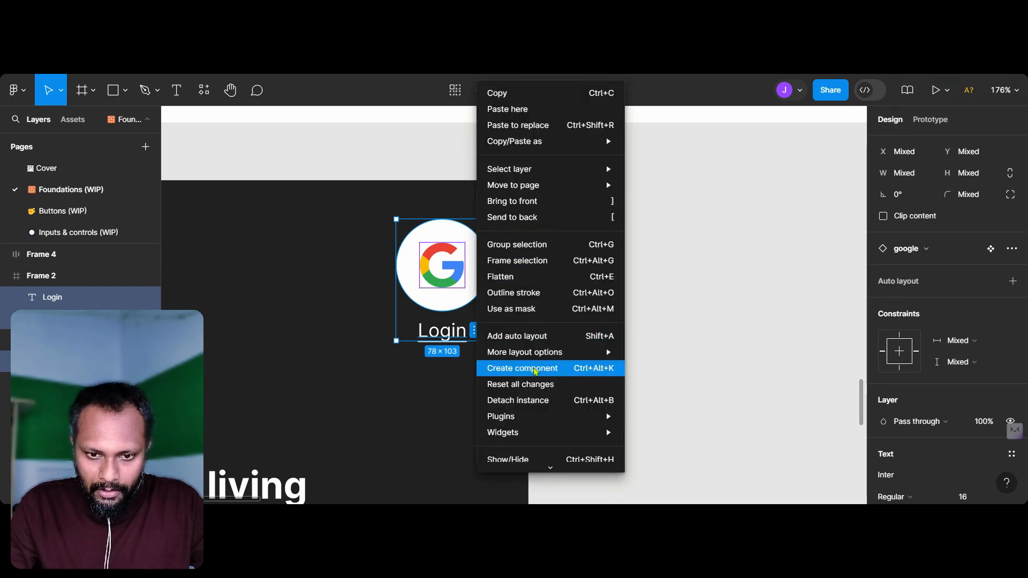
{"action": "left_click", "coordinate": [534, 369]}
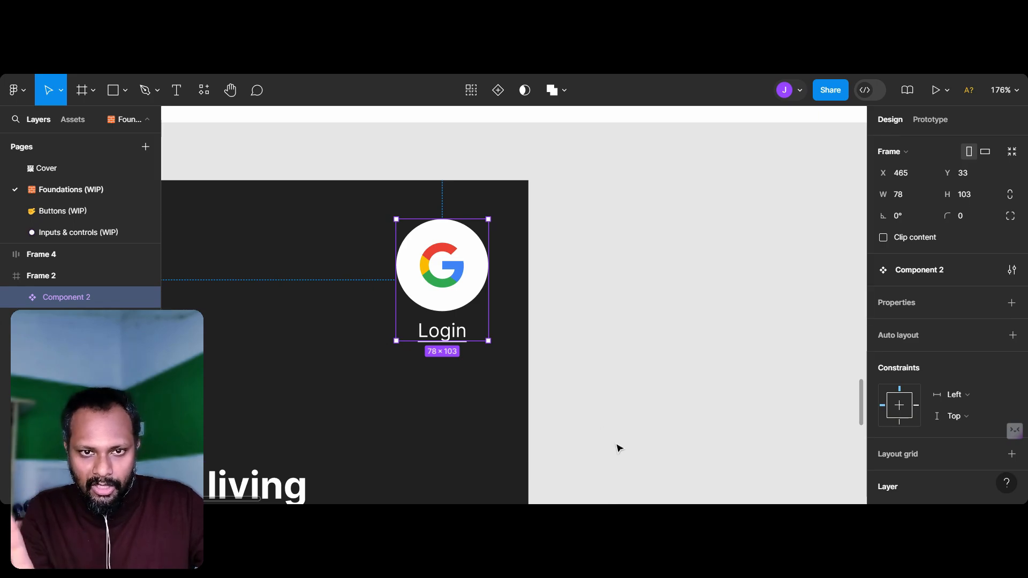
Step: Duplicate Frame 2 and place the copy beside the original at X -314, Y 409
{"action": "scroll", "coordinate": [637, 366], "scroll_direction": "down", "scroll_amount": 3, "text": "ctrl"}
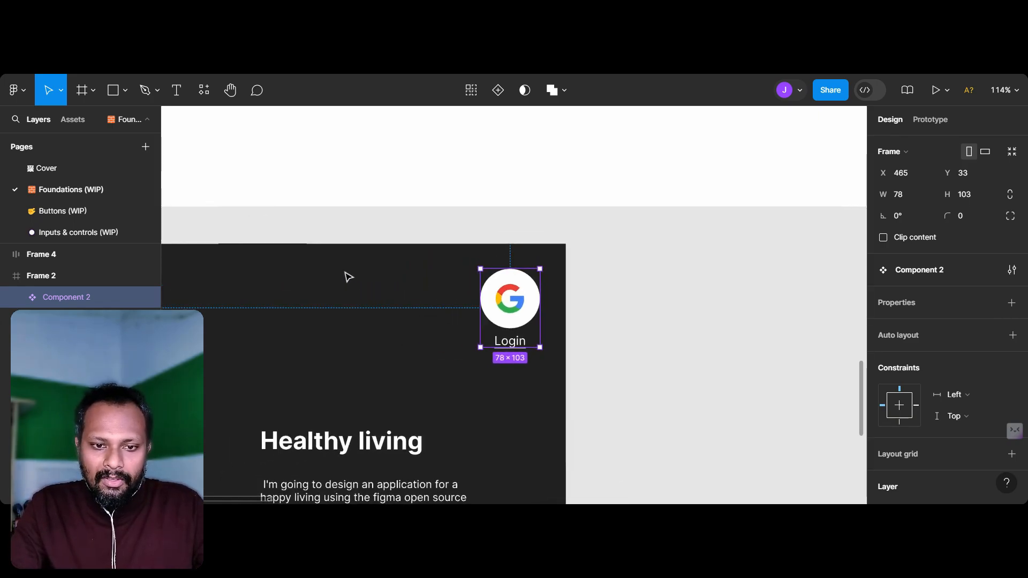
{"action": "scroll", "coordinate": [296, 261], "scroll_direction": "down", "scroll_amount": 2, "text": "ctrl"}
{"action": "scroll", "coordinate": [296, 266], "scroll_direction": "left", "scroll_amount": 2}
{"action": "left_click", "coordinate": [280, 224]}
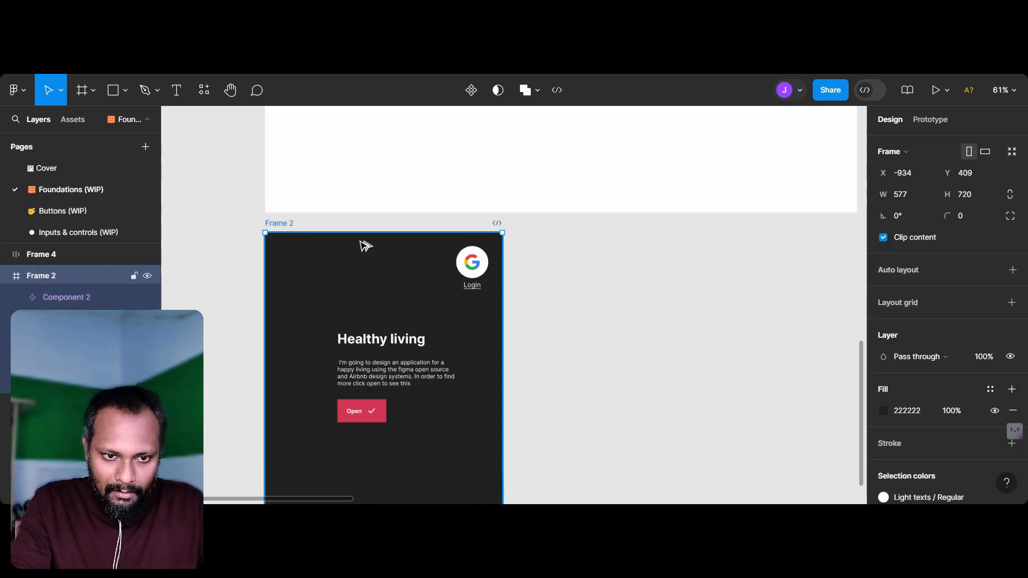
{"action": "left_click_drag", "start_coordinate": [527, 242], "coordinate": [534, 227], "text": "alt"}
Step: Change the "Login" text inside Frame 2's main Google component to "Signup"
{"action": "scroll", "coordinate": [482, 268], "scroll_direction": "up", "scroll_amount": 5, "text": "ctrl"}
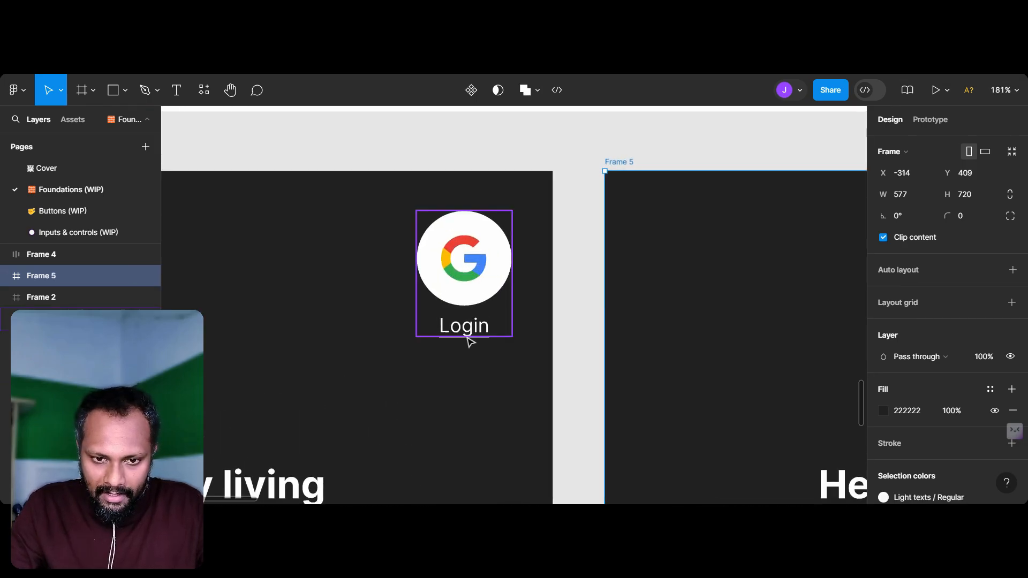
{"action": "left_click", "coordinate": [468, 332]}
{"action": "left_click", "coordinate": [469, 332]}
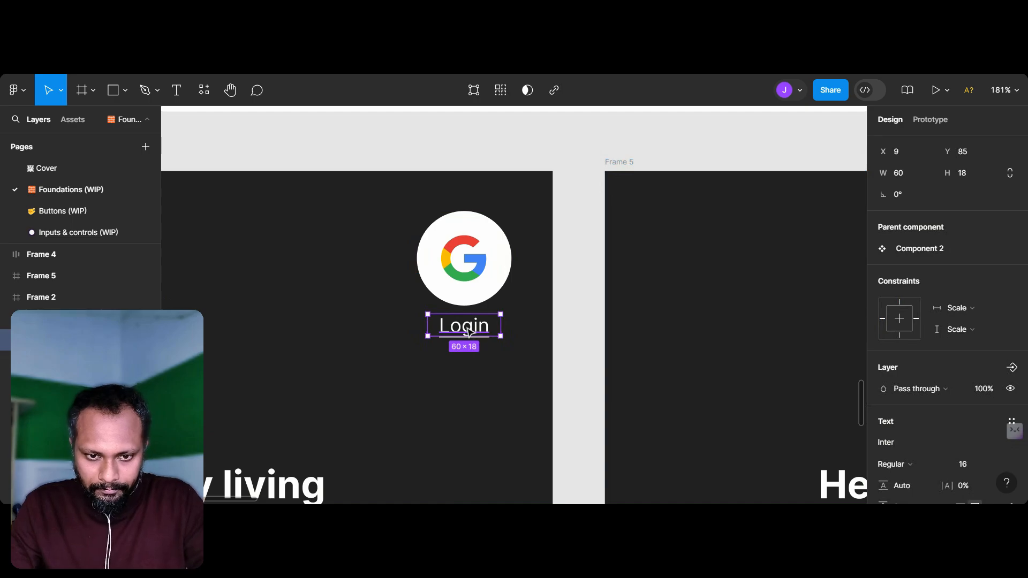
{"action": "double_click", "coordinate": [468, 332]}
{"action": "type", "text": "Signup"}
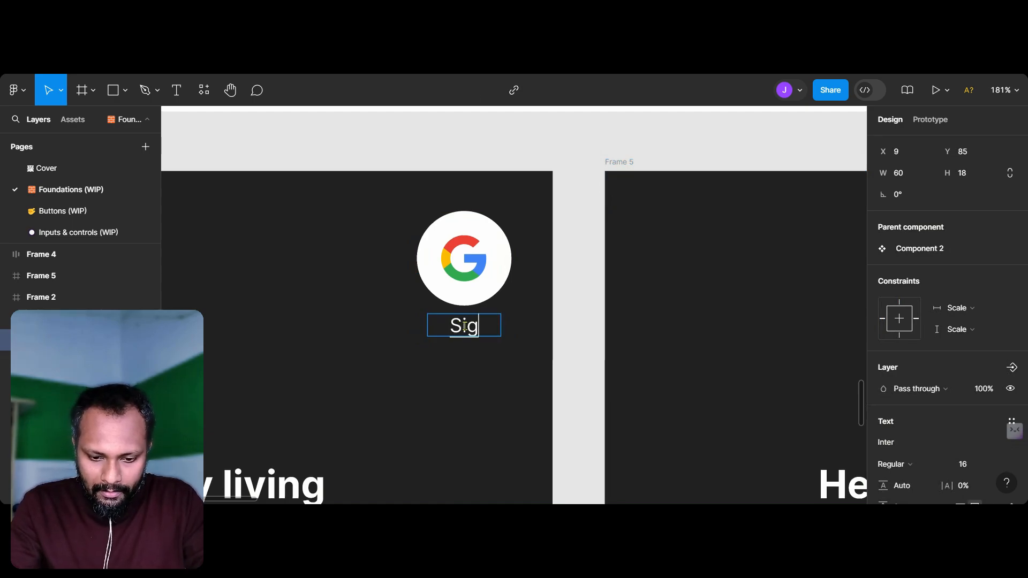
{"action": "key", "text": "Escape"}
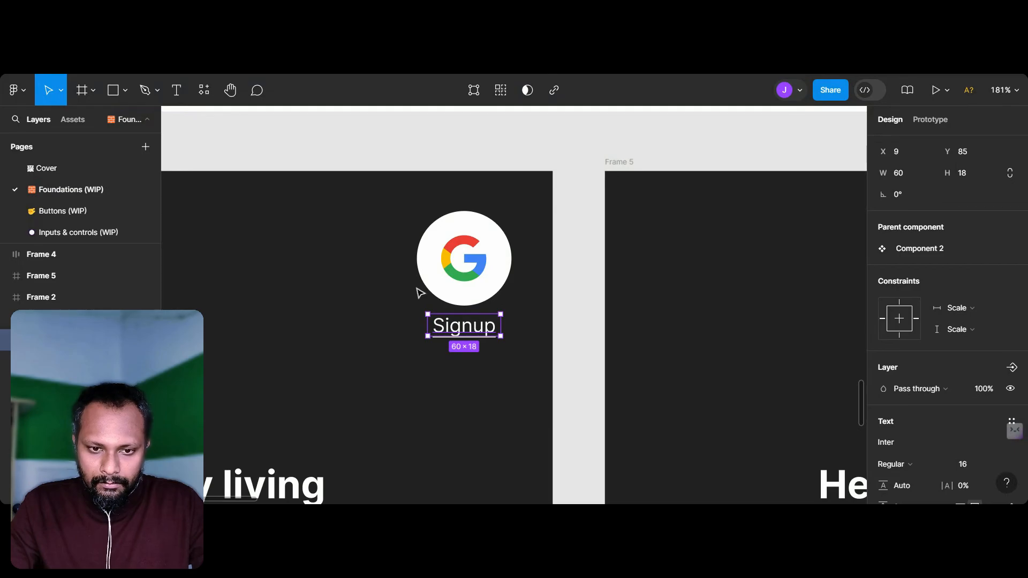
Step: Check the label of the Google component in Frame 5 and bring up the actions available for that frame
{"action": "scroll", "coordinate": [418, 292], "scroll_direction": "down", "scroll_amount": 5}
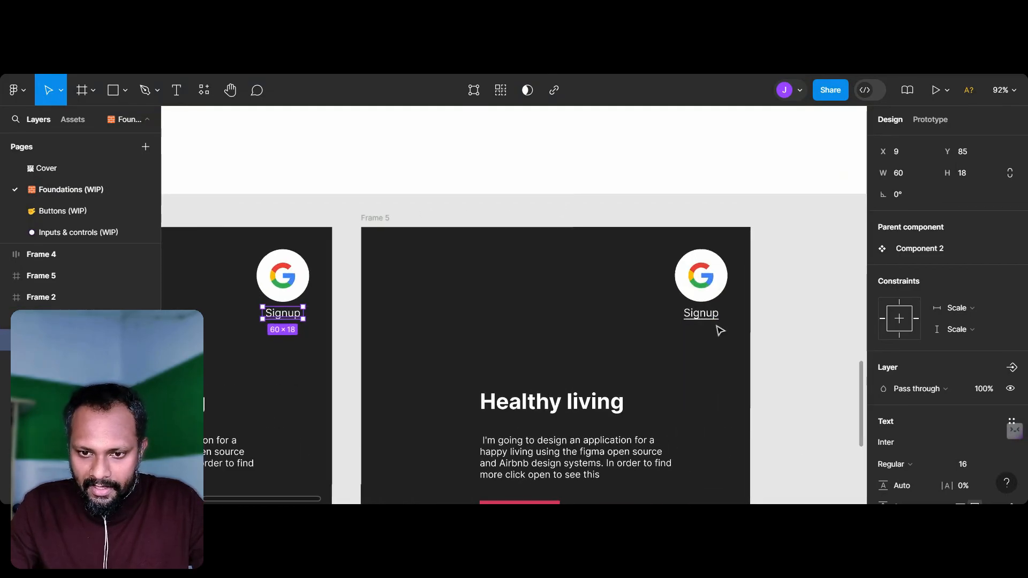
{"action": "scroll", "coordinate": [716, 328], "scroll_direction": "up", "scroll_amount": 5}
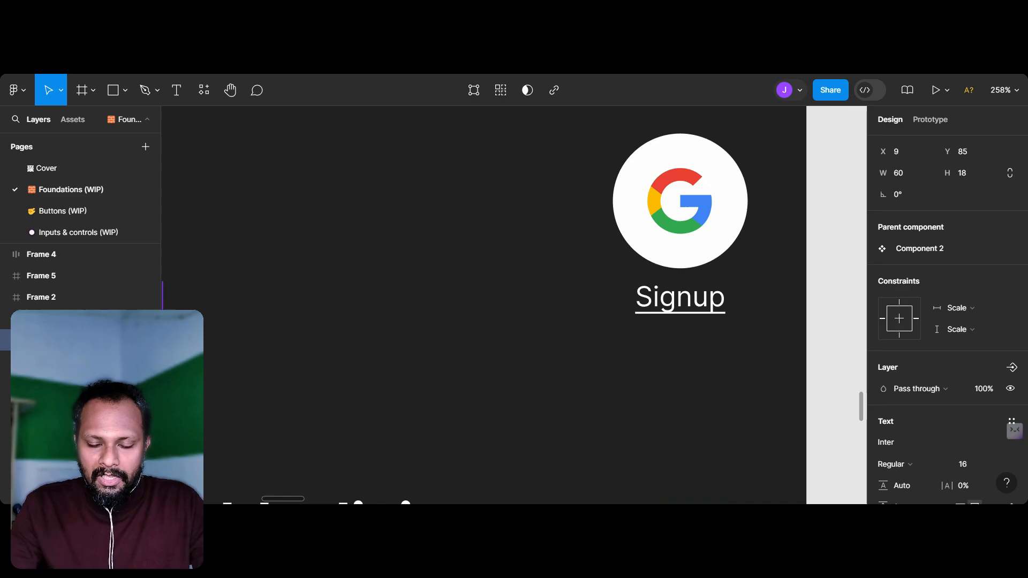
{"action": "scroll", "coordinate": [720, 330], "scroll_direction": "down", "scroll_amount": 8}
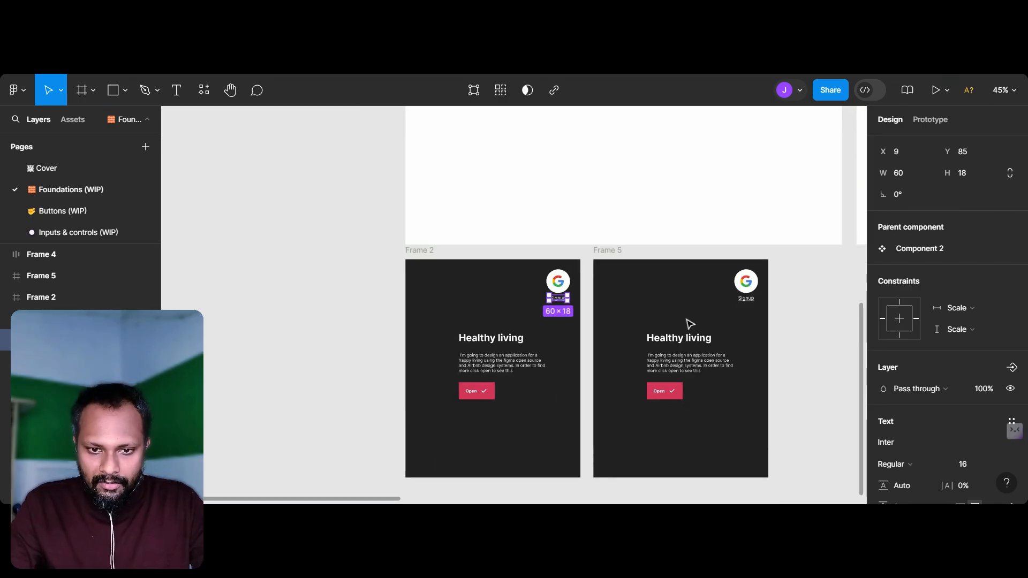
{"action": "right_click", "coordinate": [689, 324]}
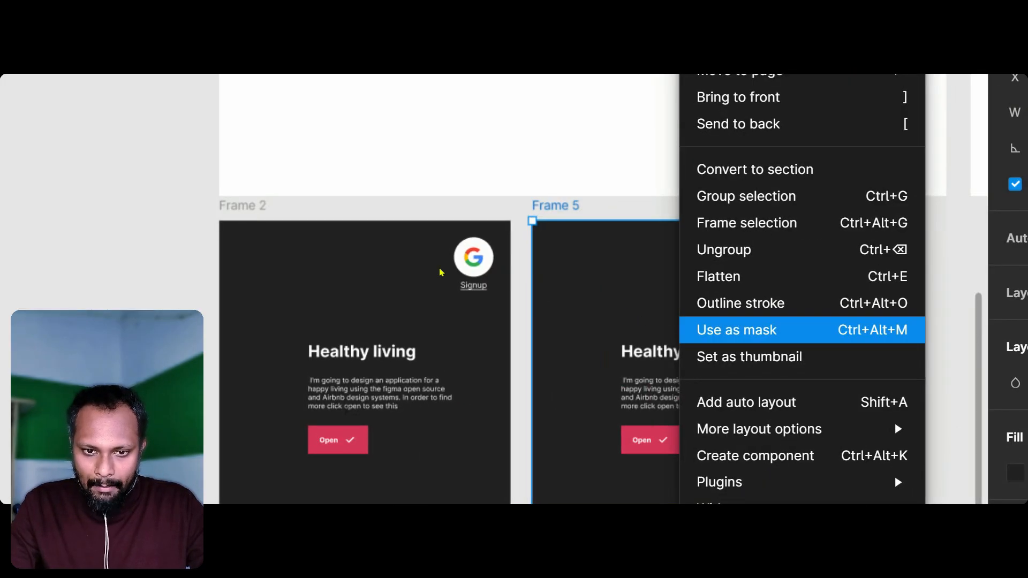